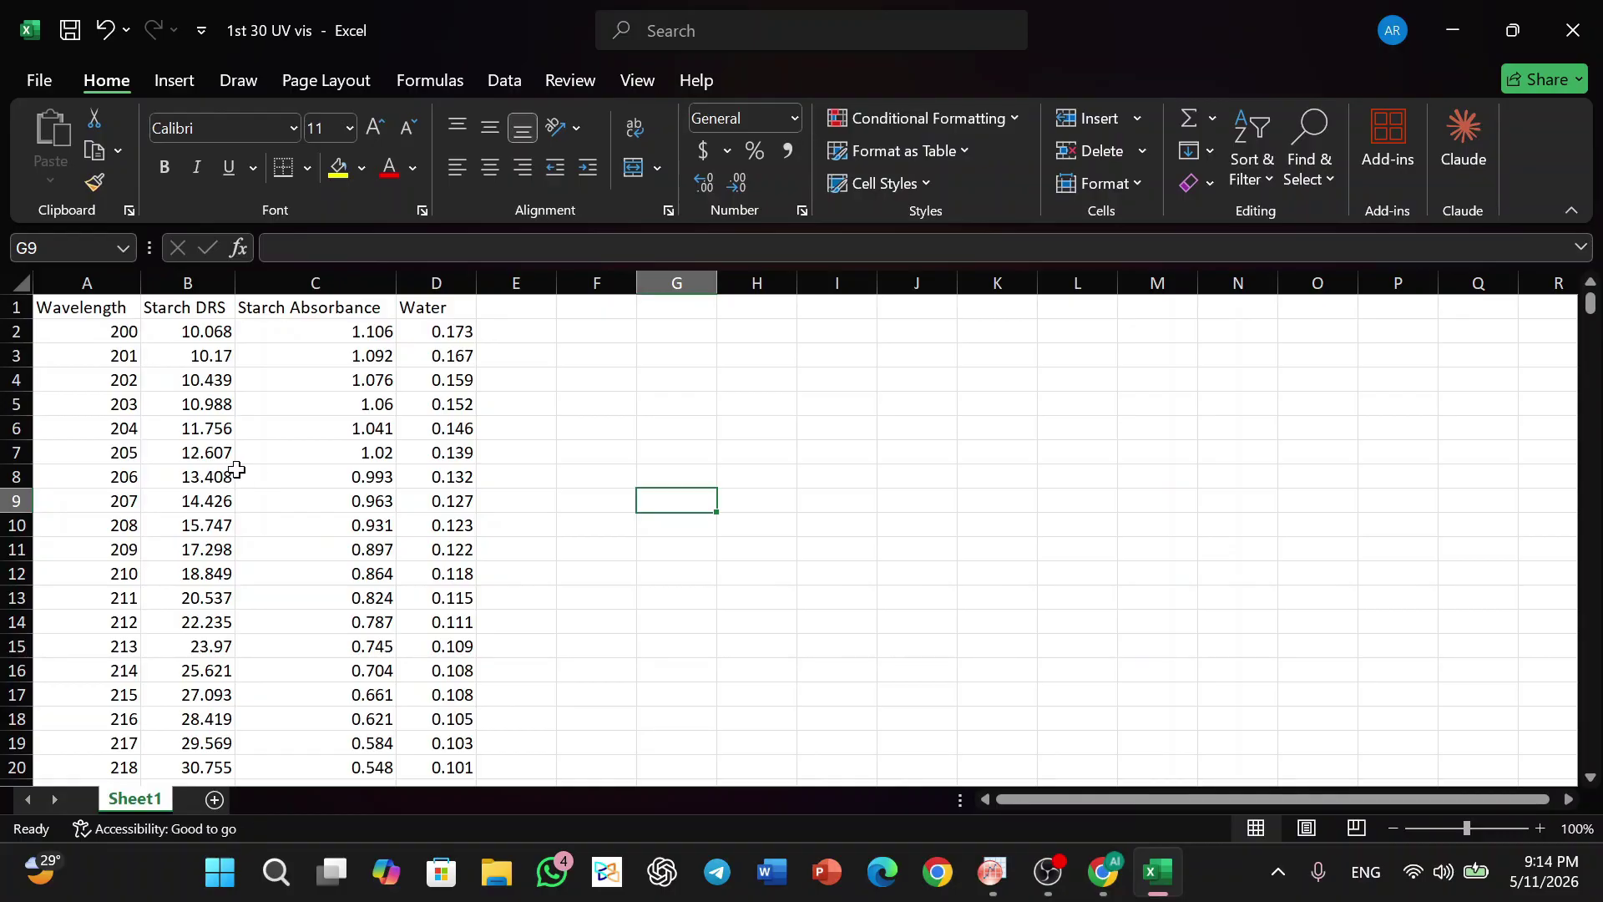
- Switch to OriginPro to view the band gap graph, and minimise the OriginPro and Excel windows
{"action": "key", "text": "alt+Tab"}
{"action": "key", "text": "Tab"}
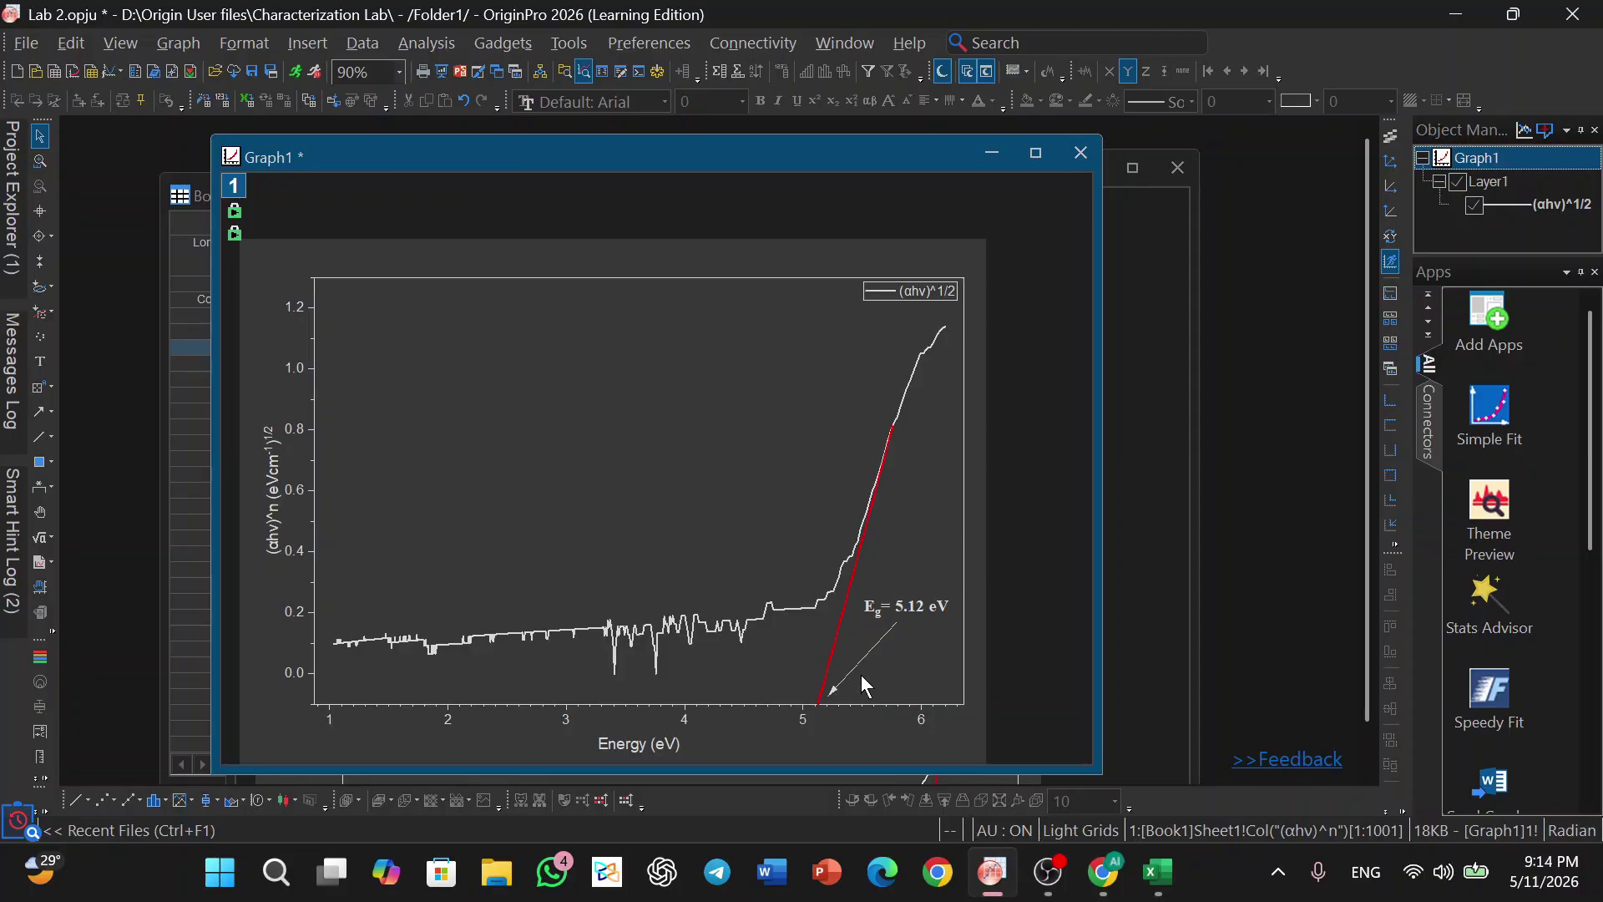
{"action": "left_click", "coordinate": [1454, 11]}
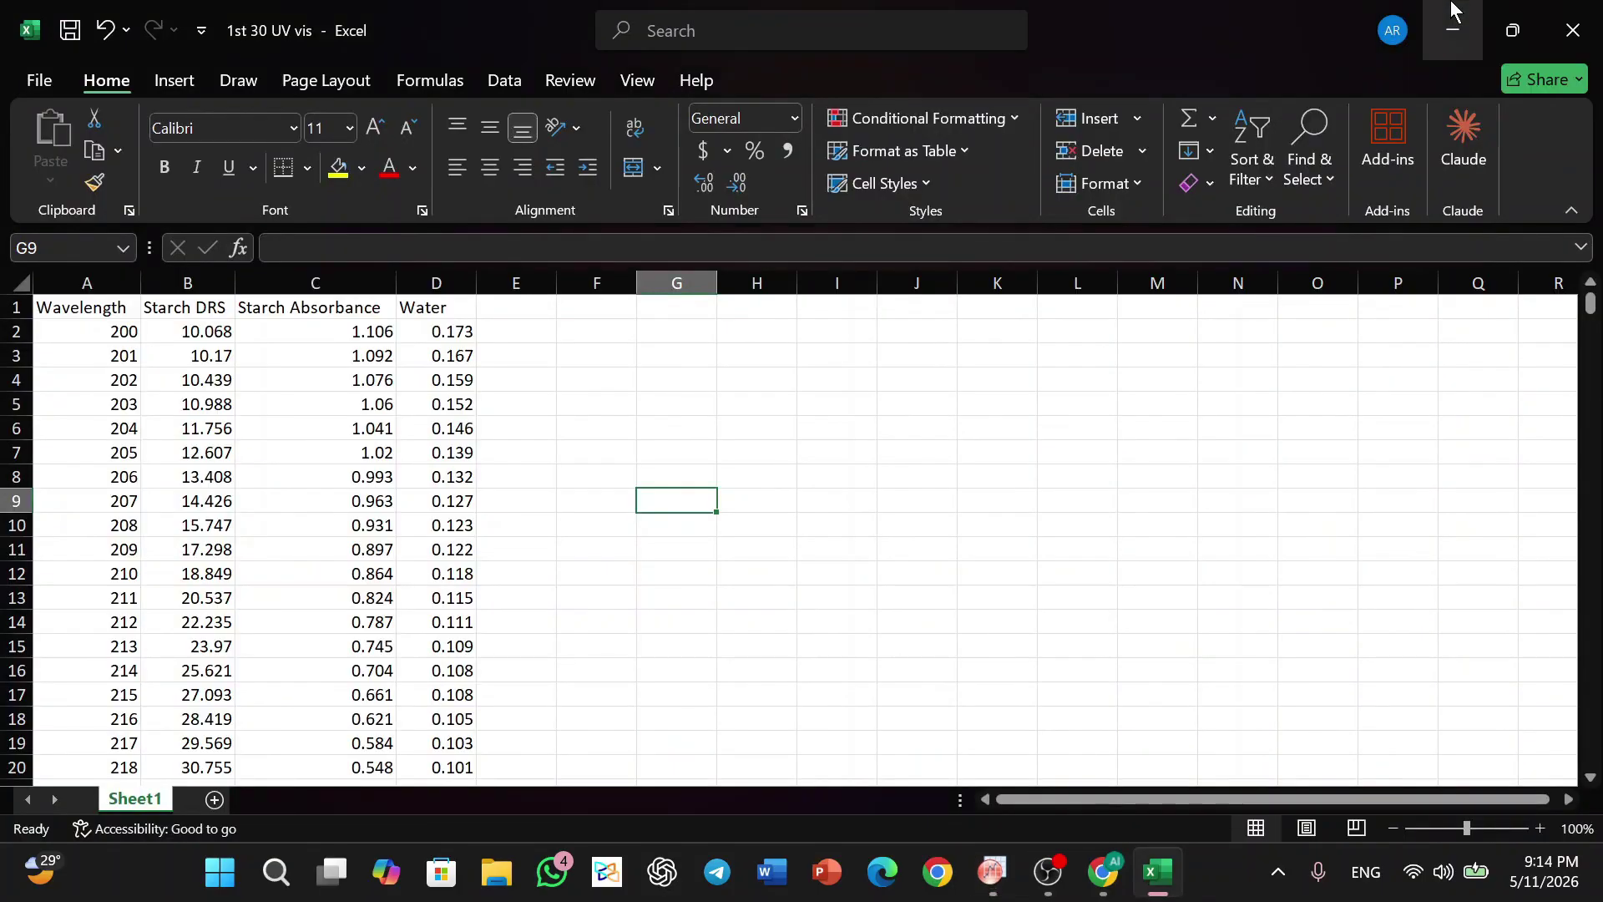
{"action": "left_click", "coordinate": [1454, 11]}
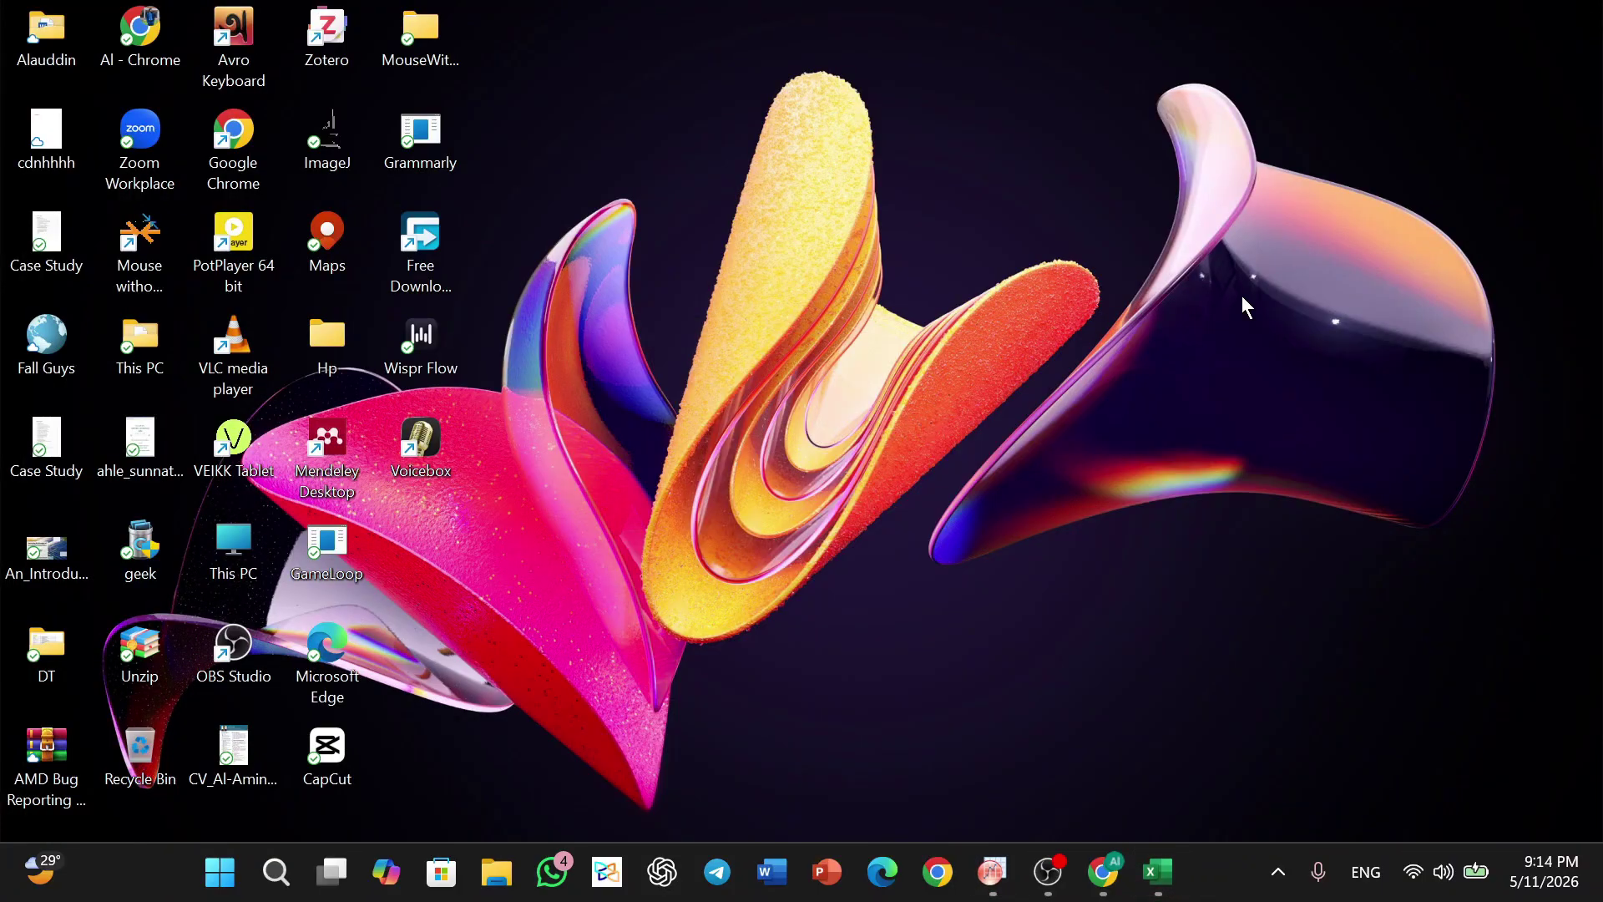
- In Chrome, open the "Download Origin or OriginPro" result and continue with "I have NEVER used Origin" and the Student sector
{"action": "left_click", "coordinate": [1110, 847]}
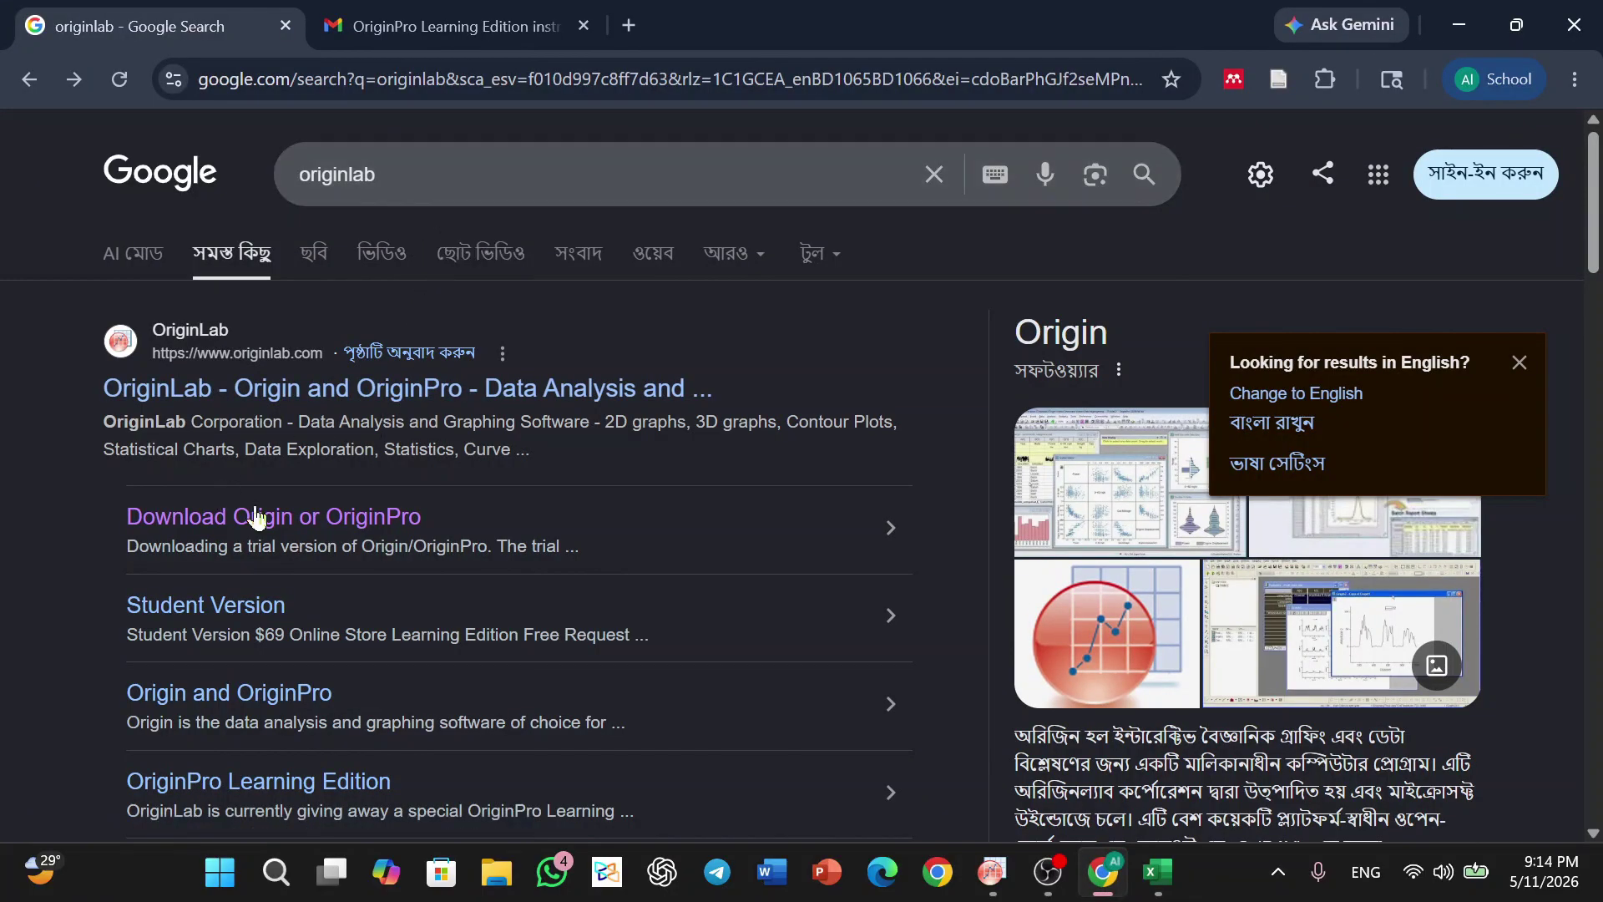
{"action": "left_click", "coordinate": [325, 522]}
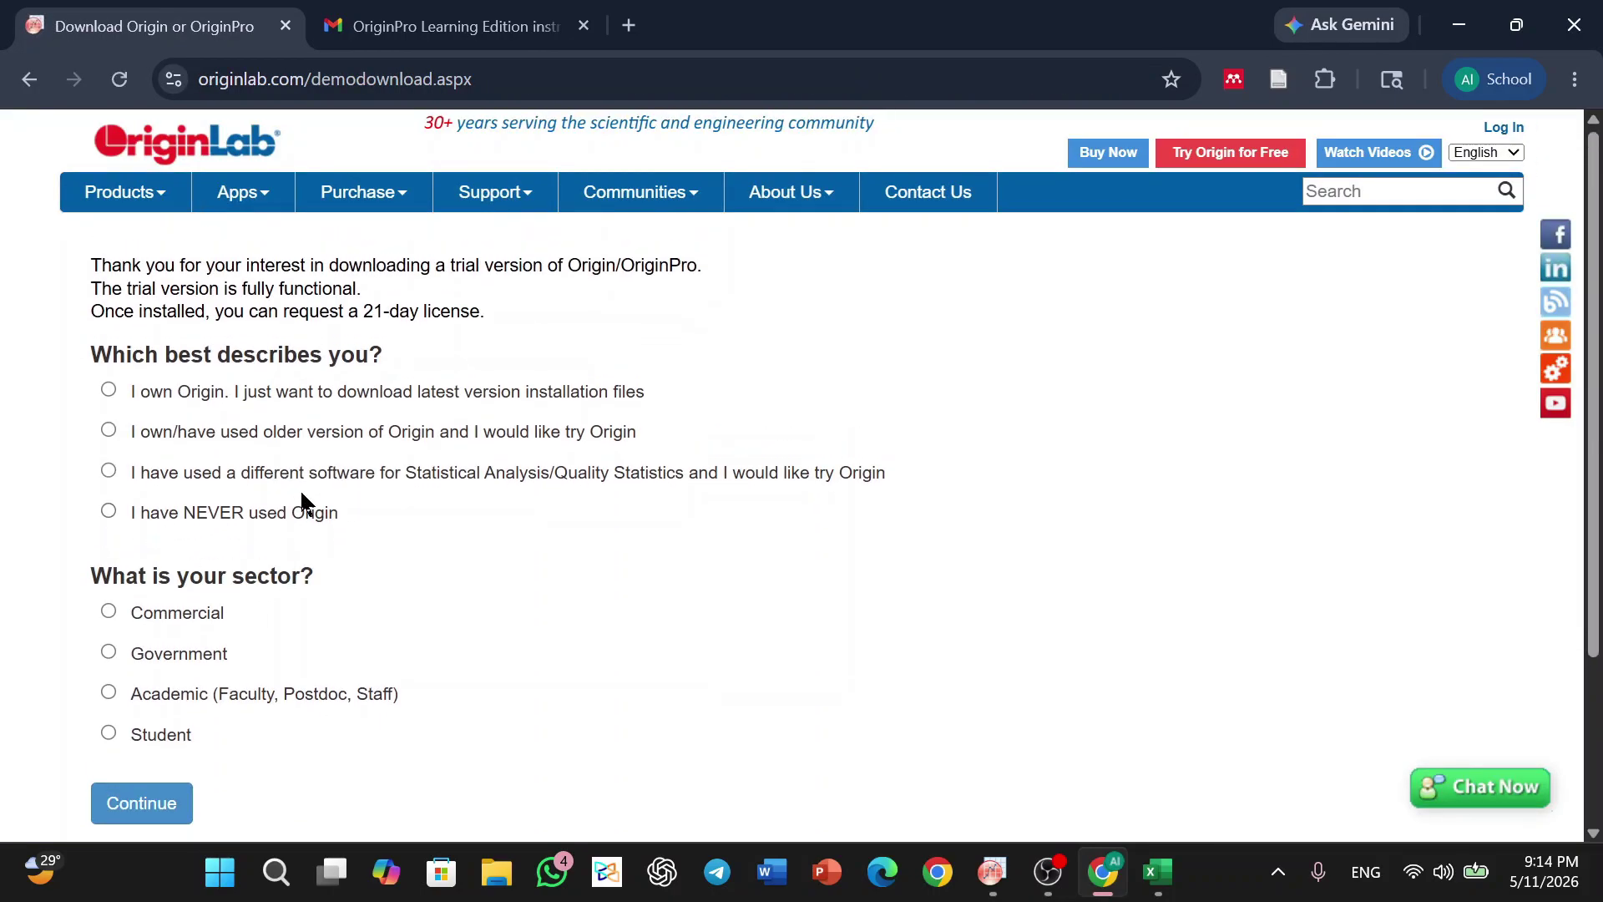
{"action": "left_click", "coordinate": [198, 517]}
{"action": "scroll", "coordinate": [222, 643], "scroll_direction": "down", "scroll_amount": 2}
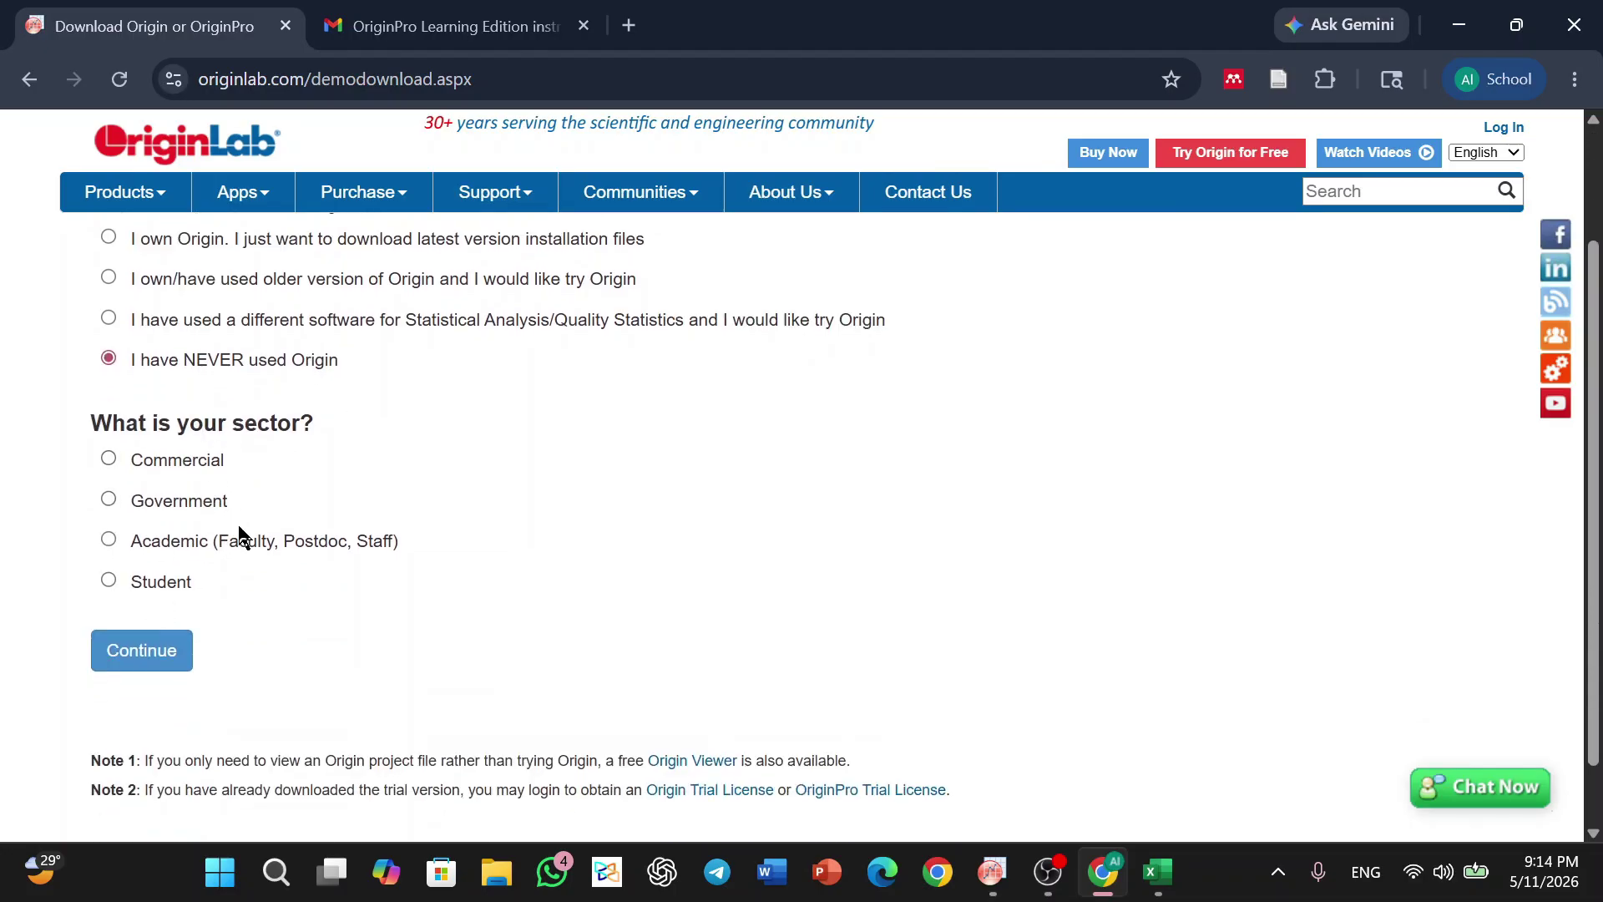
{"action": "left_click", "coordinate": [166, 586]}
{"action": "left_click", "coordinate": [153, 658]}
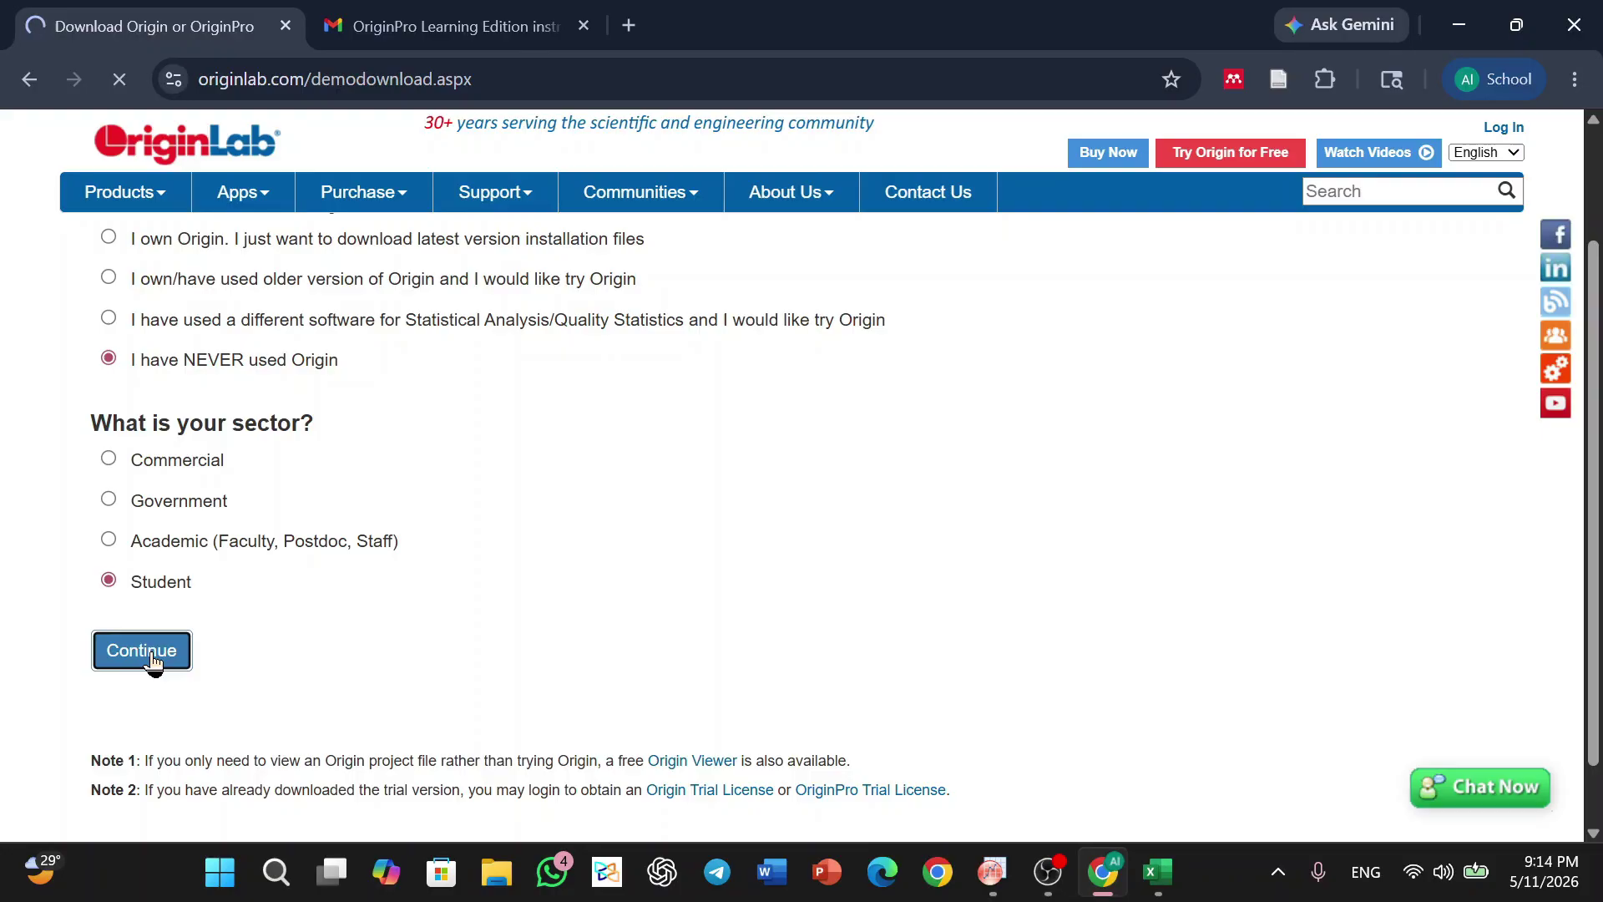
- Compare the Trial Version and Learning Edition terms, including the university email requirement, and request the Learning Edition
{"action": "scroll", "coordinate": [798, 551], "scroll_direction": "down", "scroll_amount": 1}
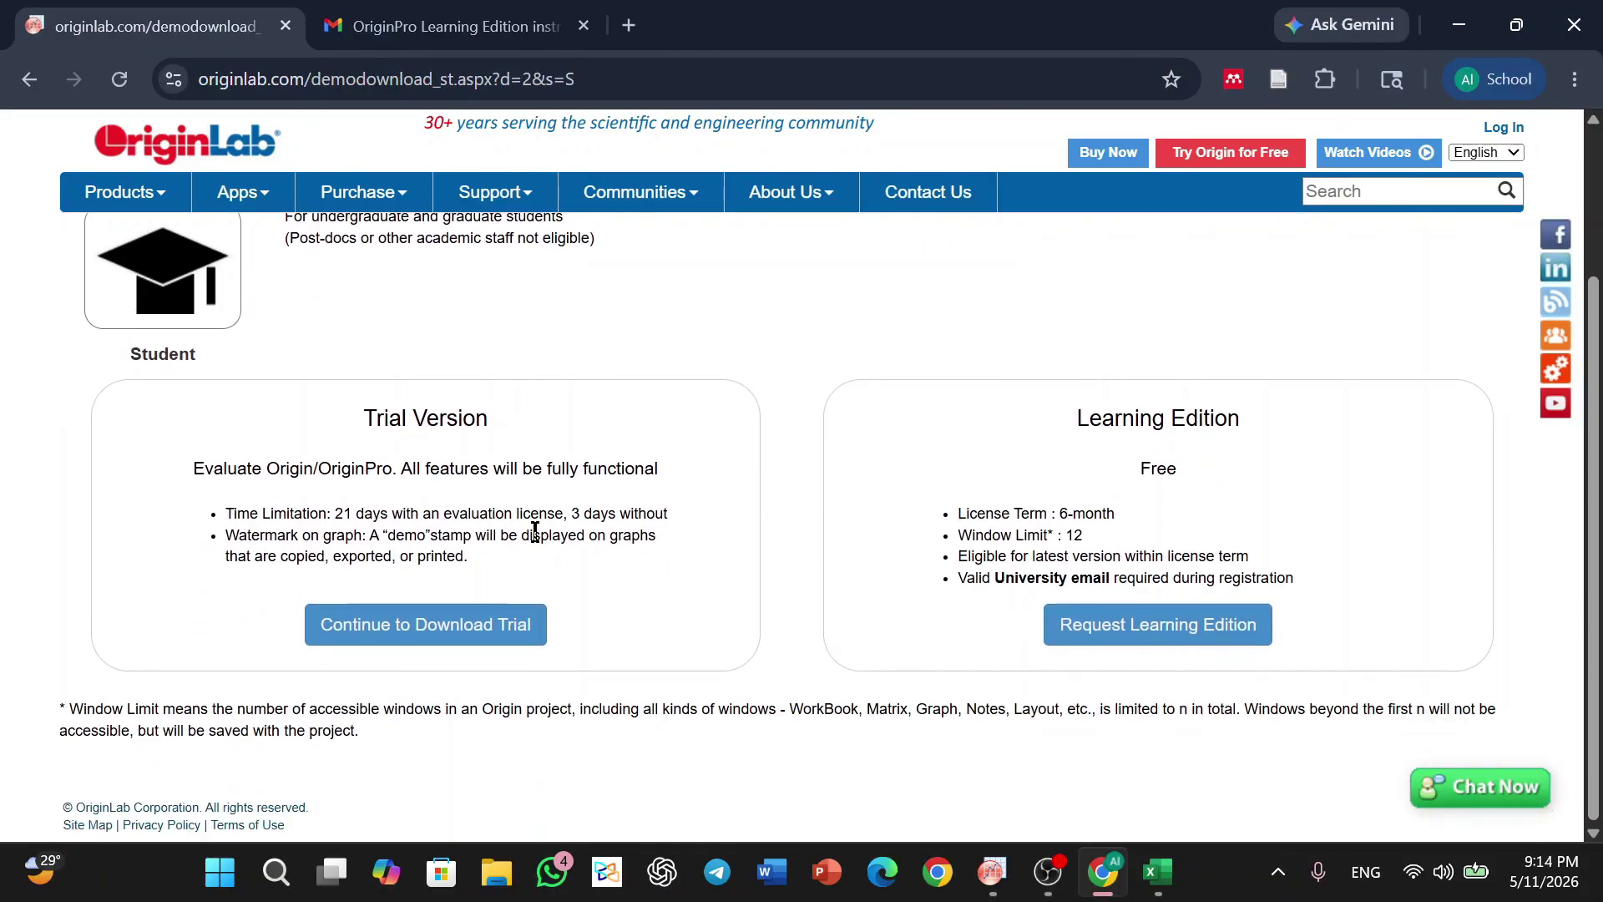
{"action": "scroll", "coordinate": [535, 532], "scroll_direction": "up", "scroll_amount": 1}
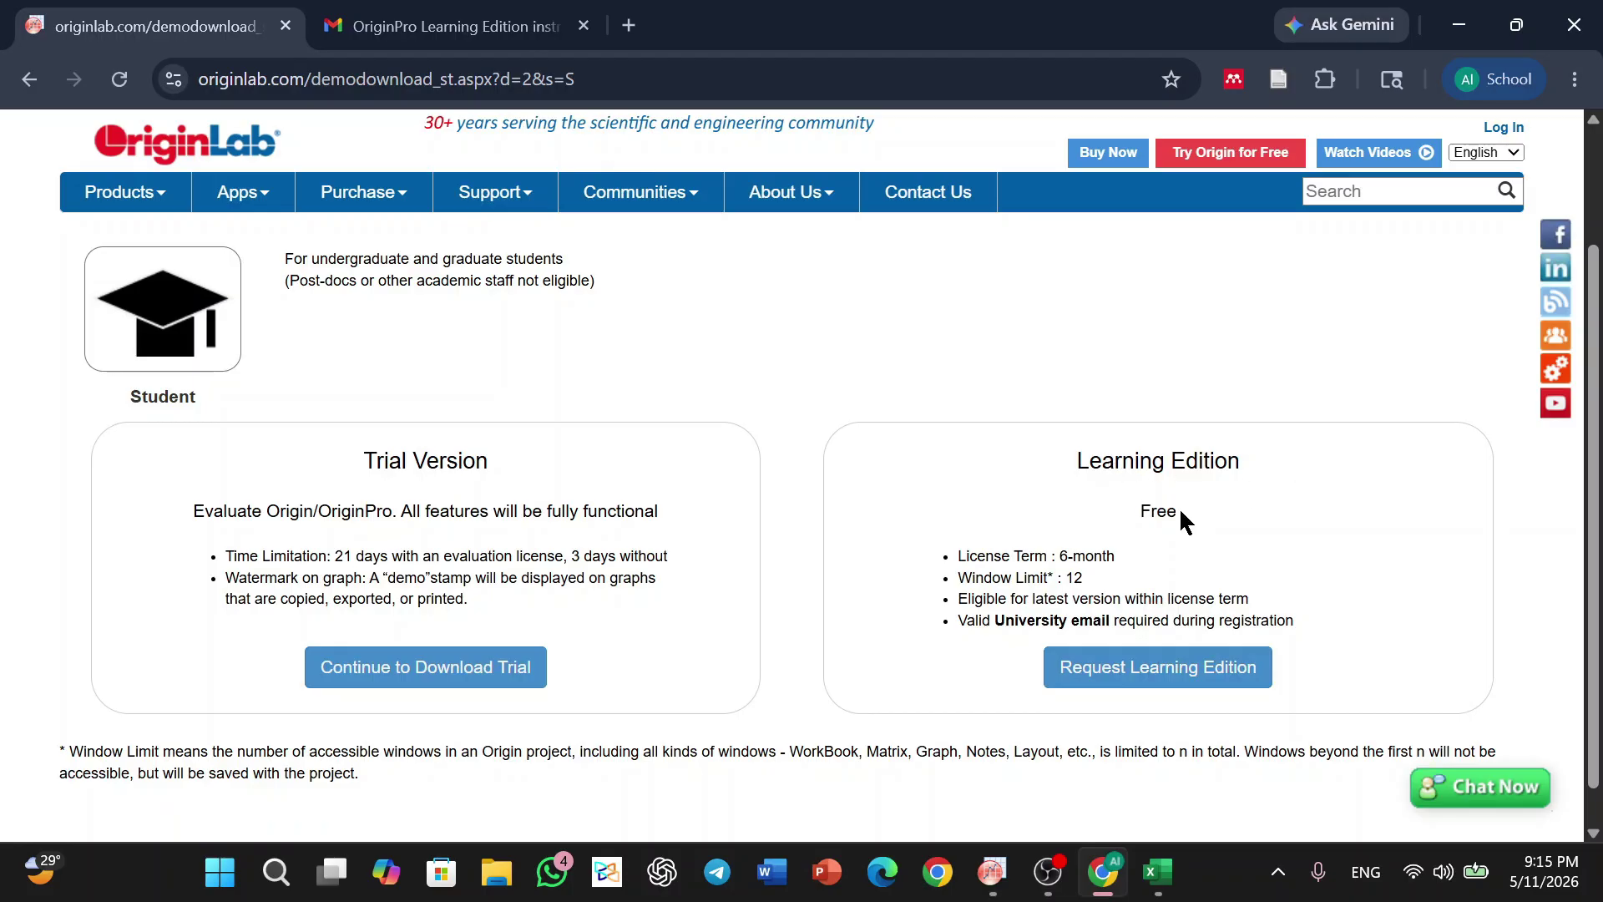
{"action": "left_click_drag", "start_coordinate": [996, 620], "coordinate": [1114, 628]}
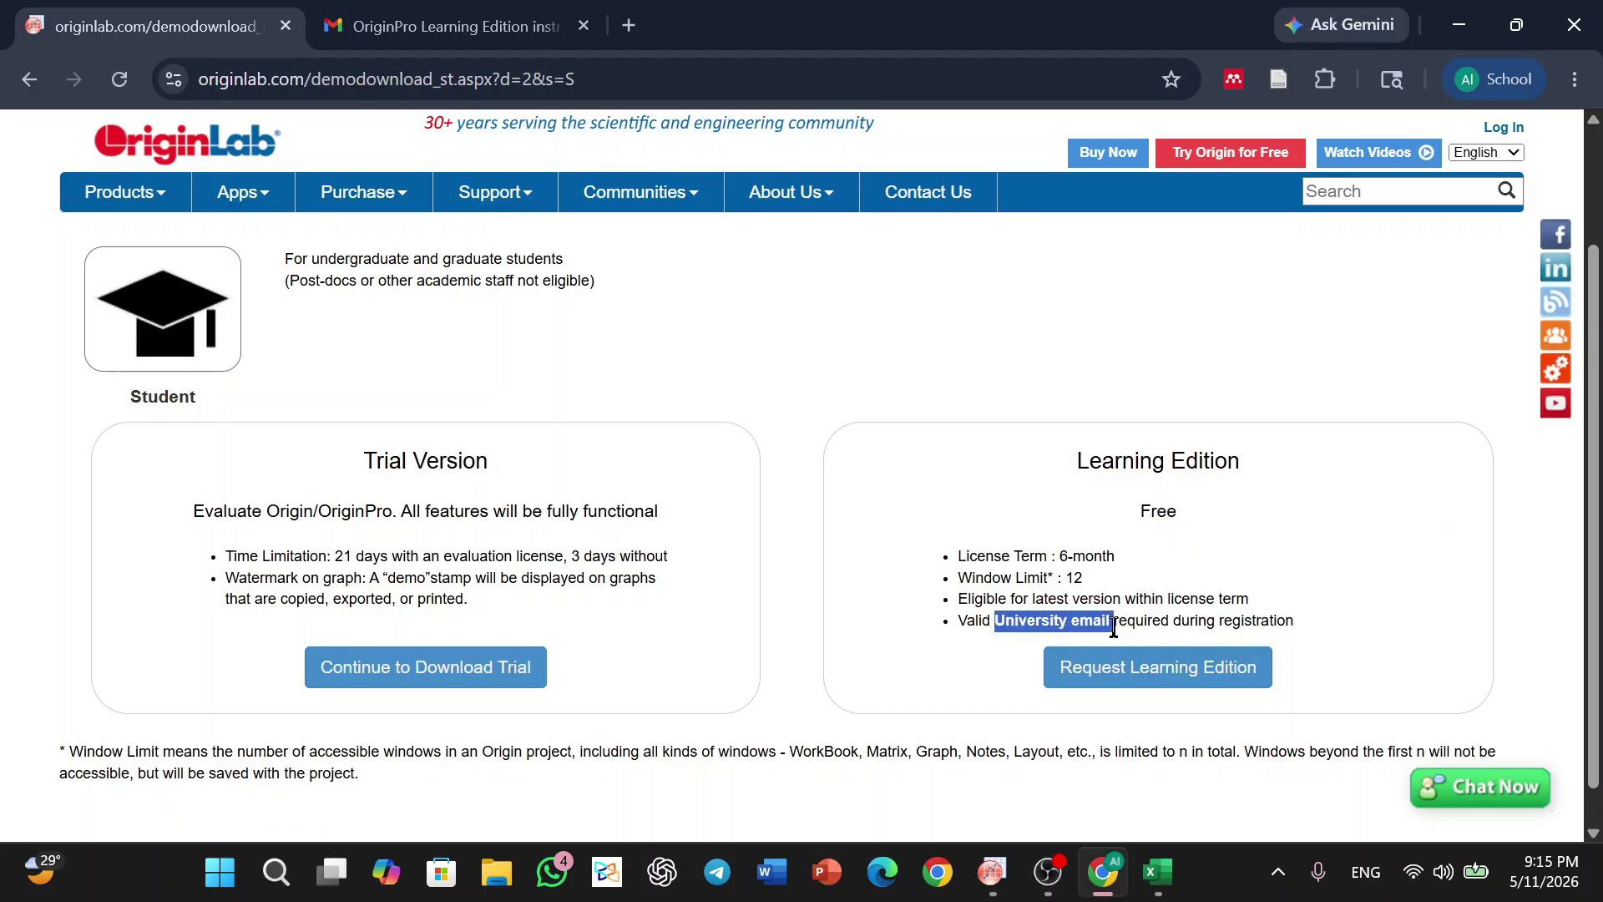
{"action": "left_click", "coordinate": [1092, 626]}
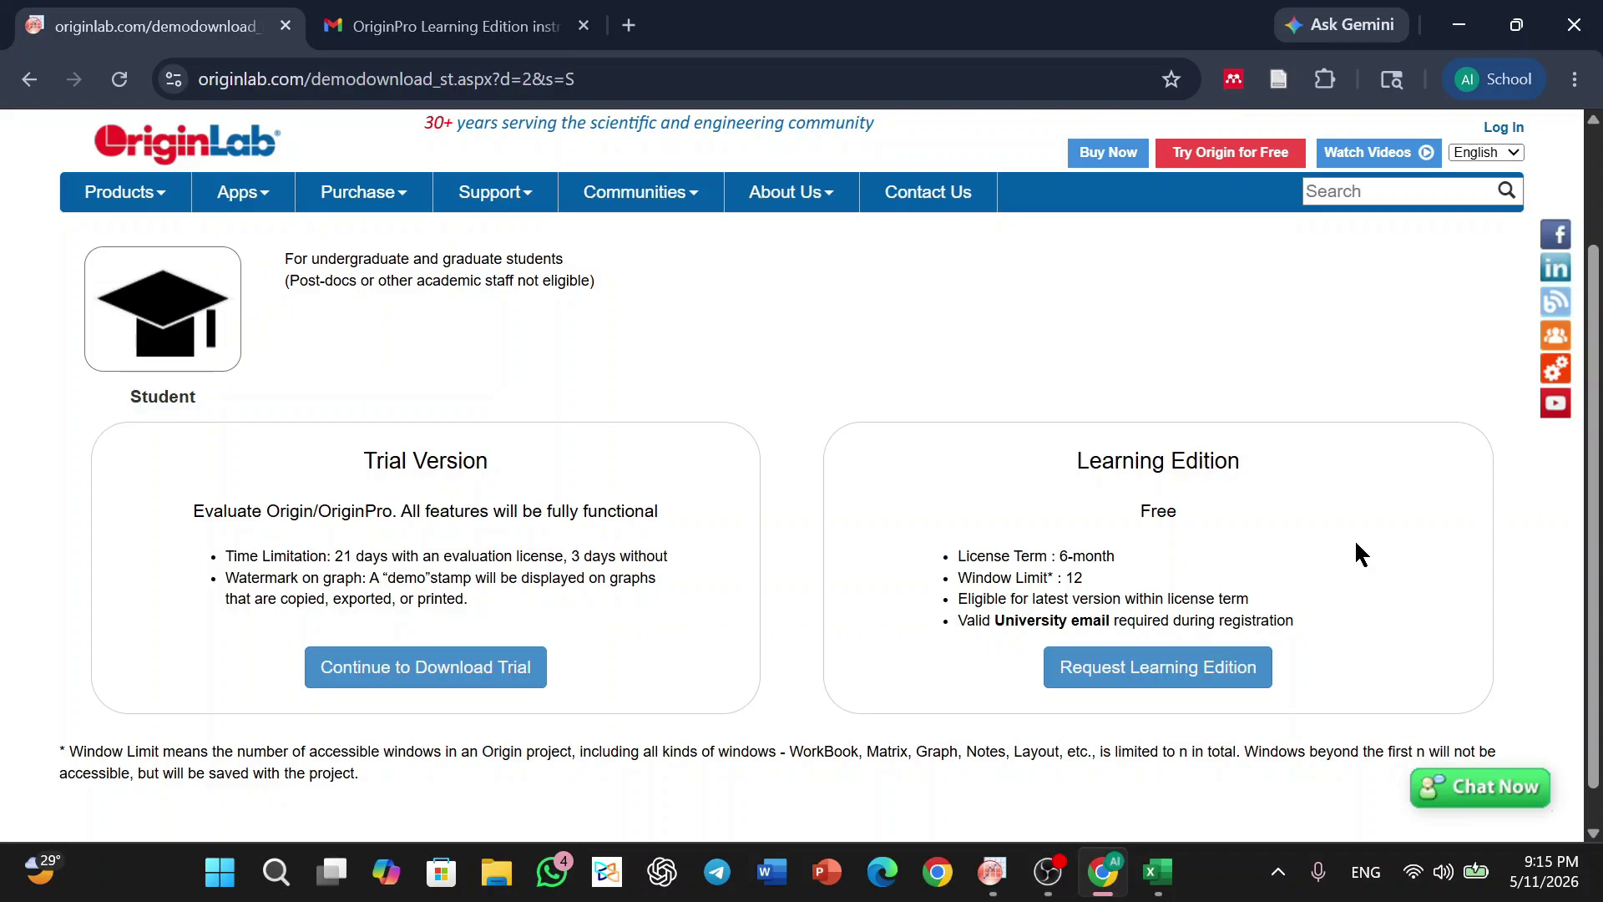
{"action": "scroll", "coordinate": [1354, 538], "scroll_direction": "down", "scroll_amount": 1}
{"action": "left_click", "coordinate": [1148, 638]}
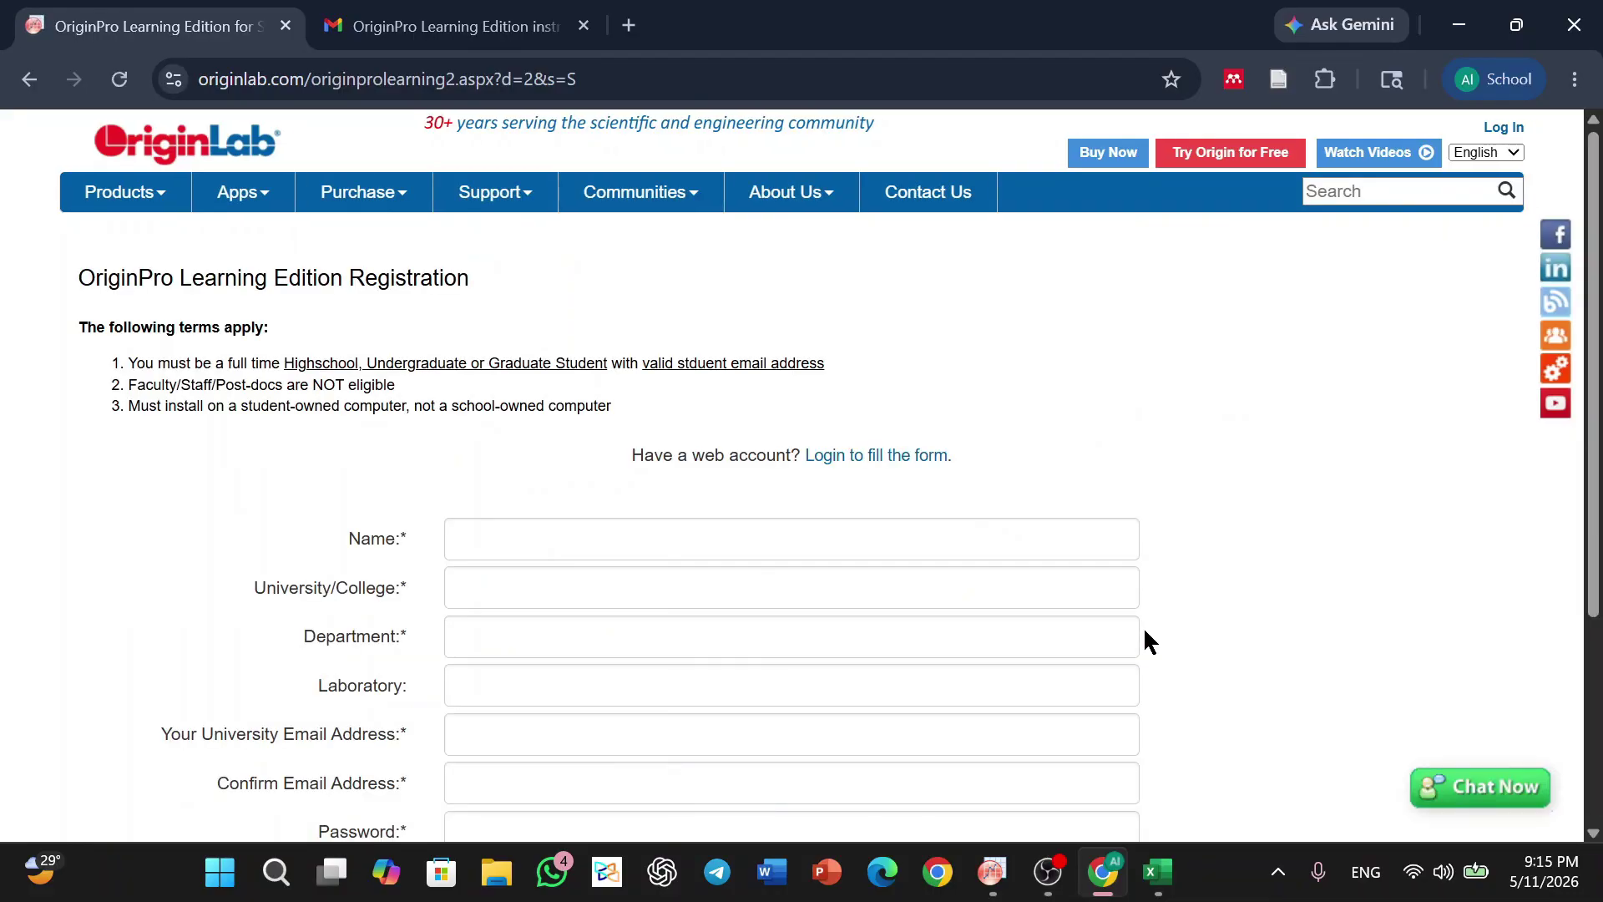
- Review the required fields and the terms agreement of the OriginPro Learning Edition registration form
{"action": "scroll", "coordinate": [498, 637], "scroll_direction": "down", "scroll_amount": 4}
{"action": "scroll", "coordinate": [498, 637], "scroll_direction": "up", "scroll_amount": 4}
{"action": "scroll", "coordinate": [559, 615], "scroll_direction": "down", "scroll_amount": 3}
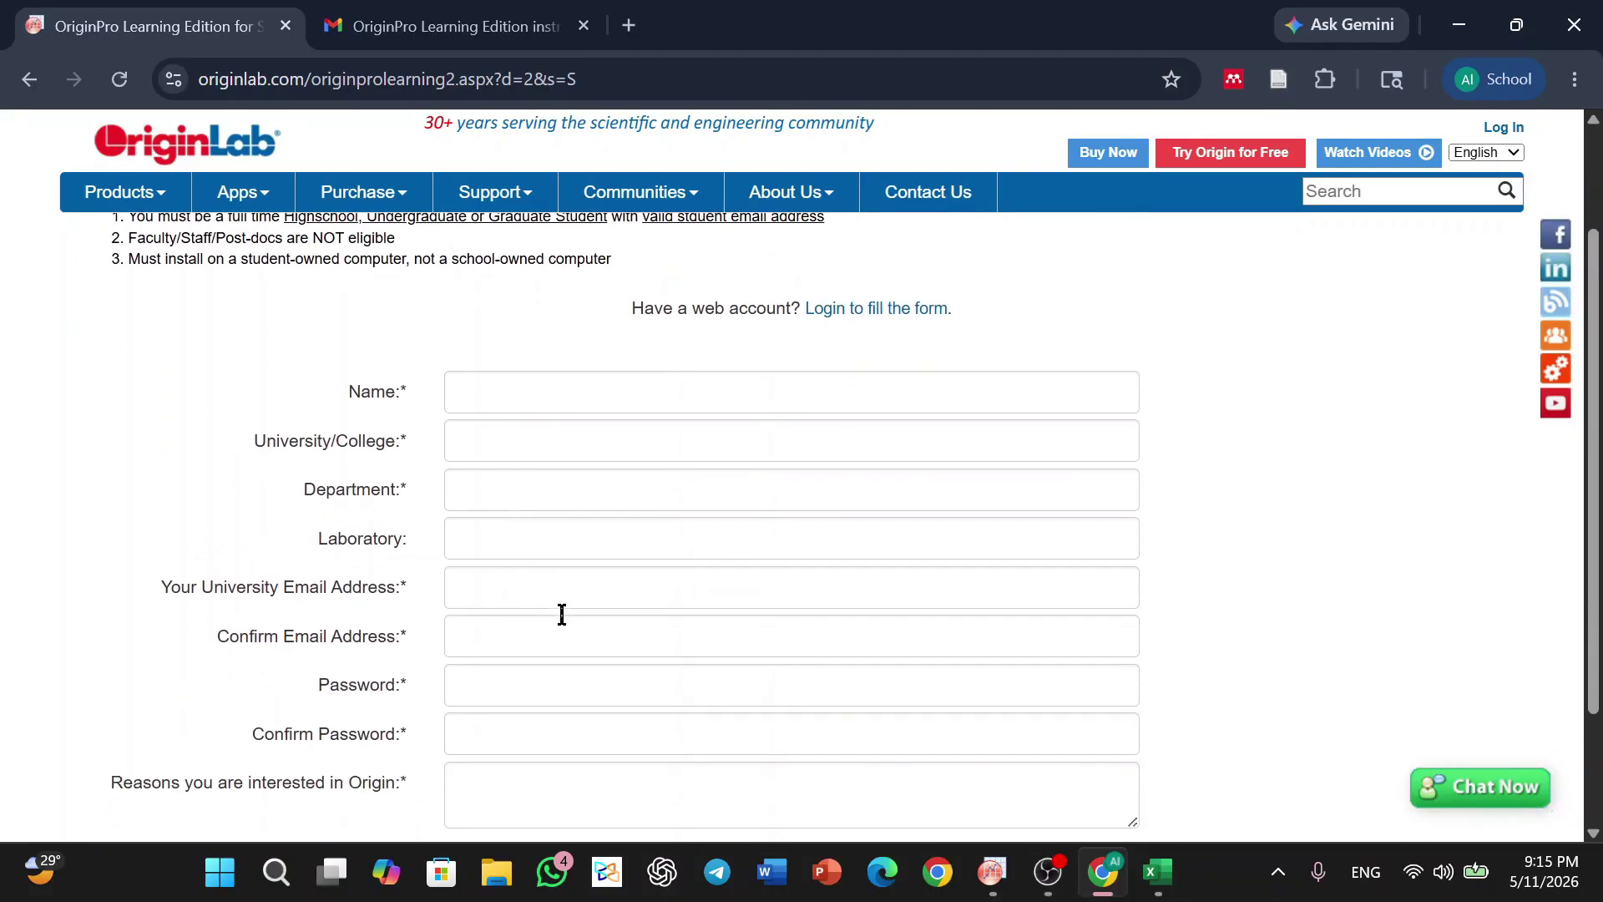
{"action": "scroll", "coordinate": [531, 656], "scroll_direction": "down", "scroll_amount": 1}
{"action": "scroll", "coordinate": [539, 652], "scroll_direction": "up", "scroll_amount": 1}
{"action": "scroll", "coordinate": [539, 652], "scroll_direction": "down", "scroll_amount": 1}
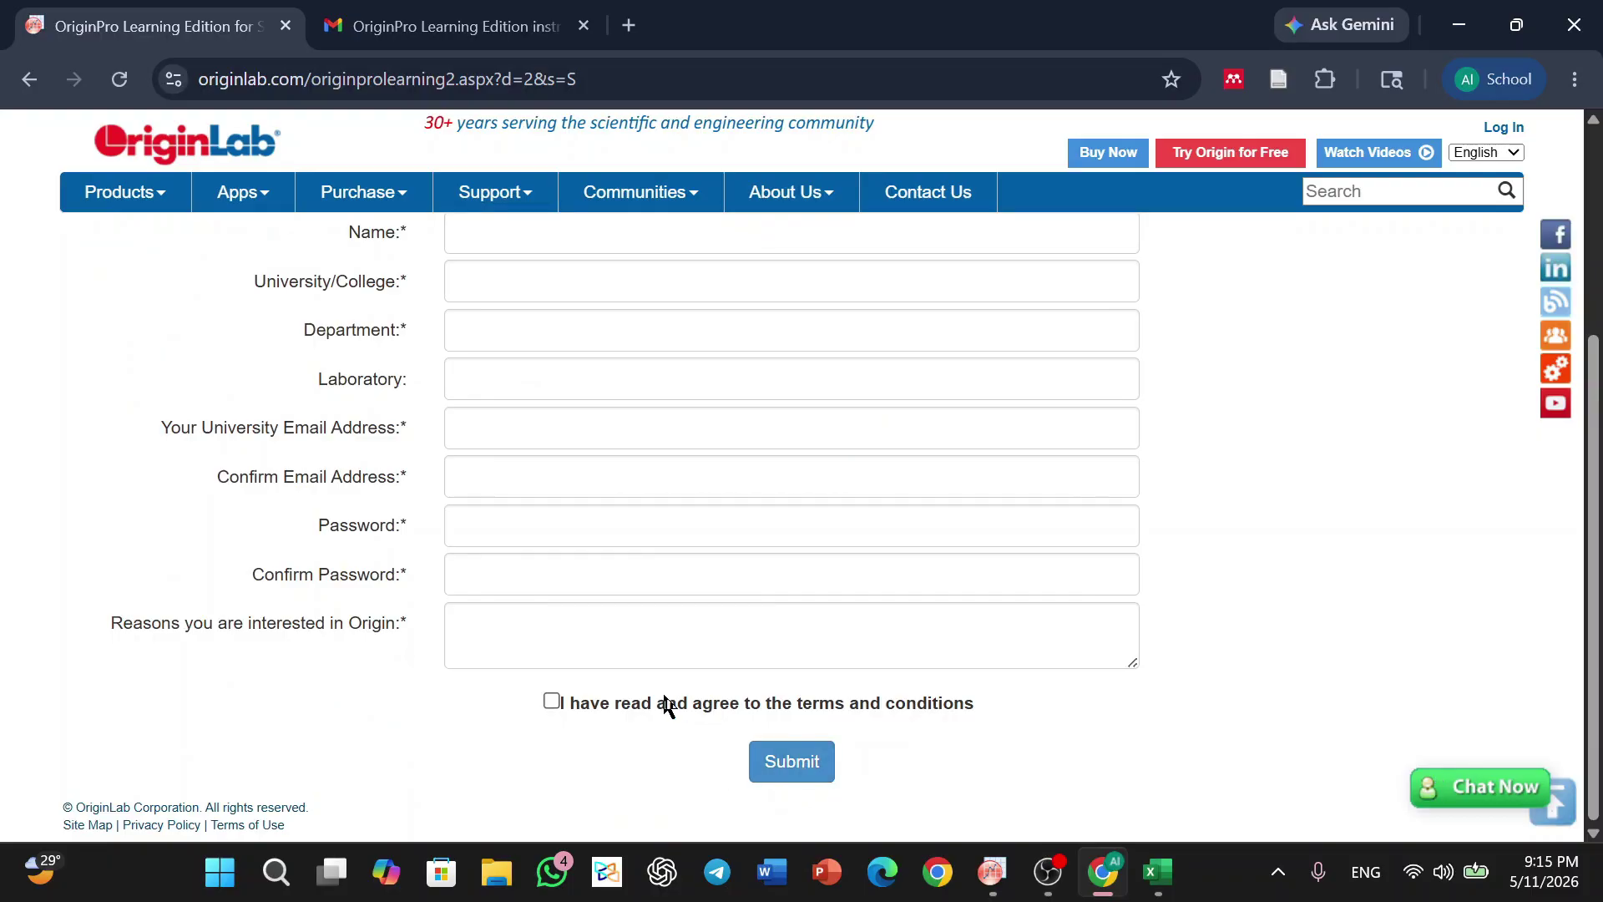
- Examine the OriginPro Learning Edition instruction email in Gmail for the installer link, serial number and product key
{"action": "left_click", "coordinate": [443, 26]}
{"action": "scroll", "coordinate": [741, 465], "scroll_direction": "down", "scroll_amount": 2}
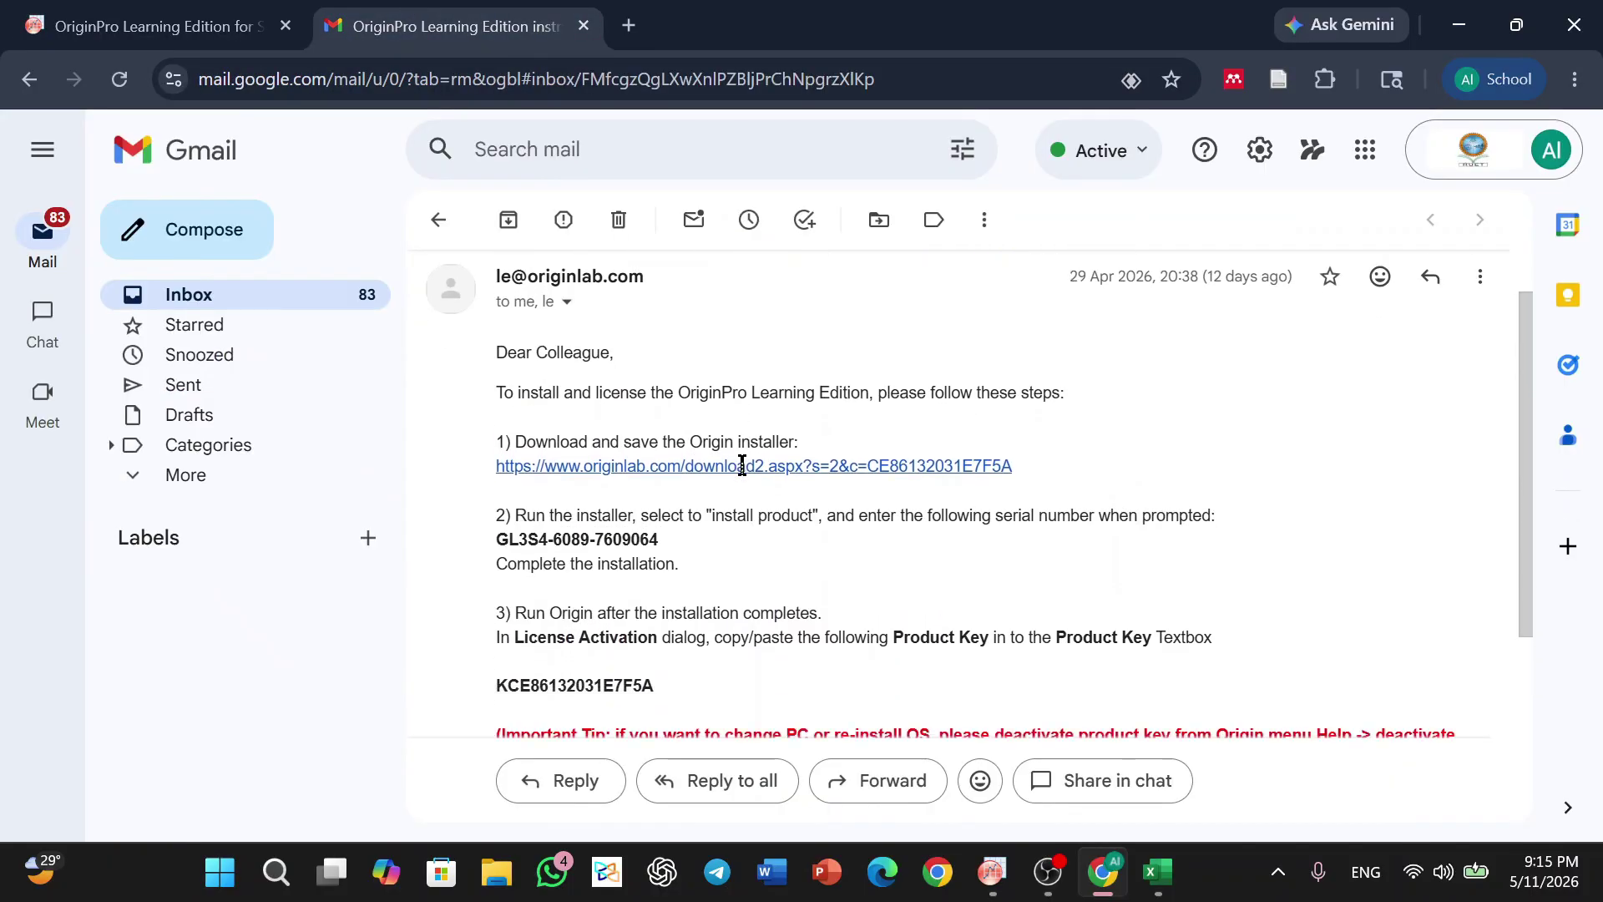
{"action": "scroll", "coordinate": [598, 491], "scroll_direction": "down", "scroll_amount": 1}
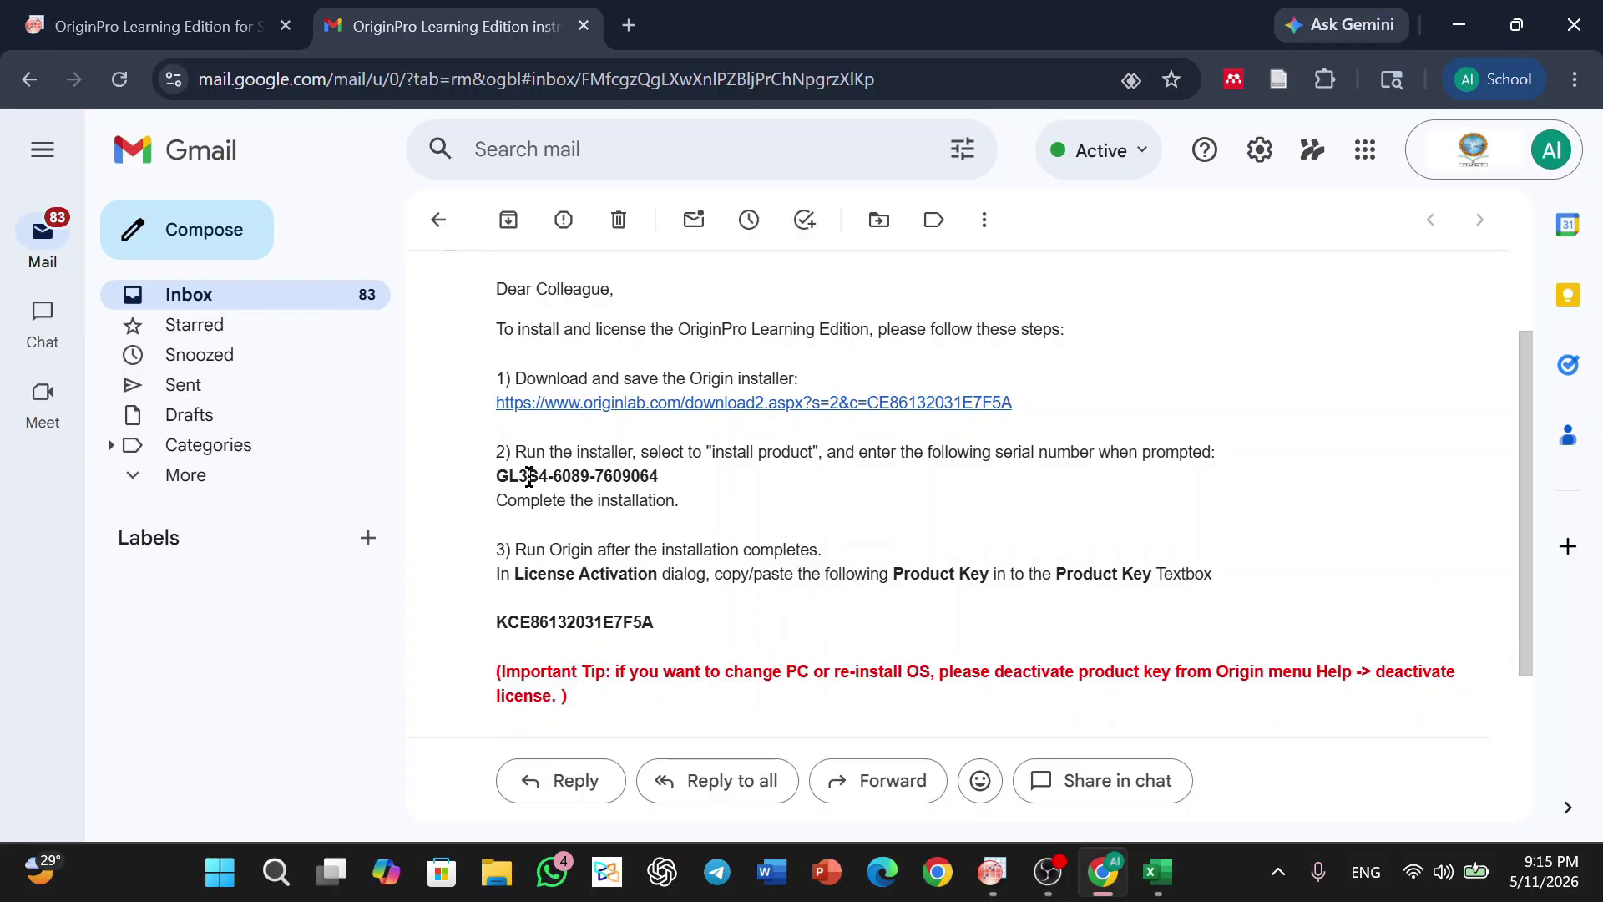
{"action": "left_click_drag", "start_coordinate": [496, 476], "coordinate": [681, 491]}
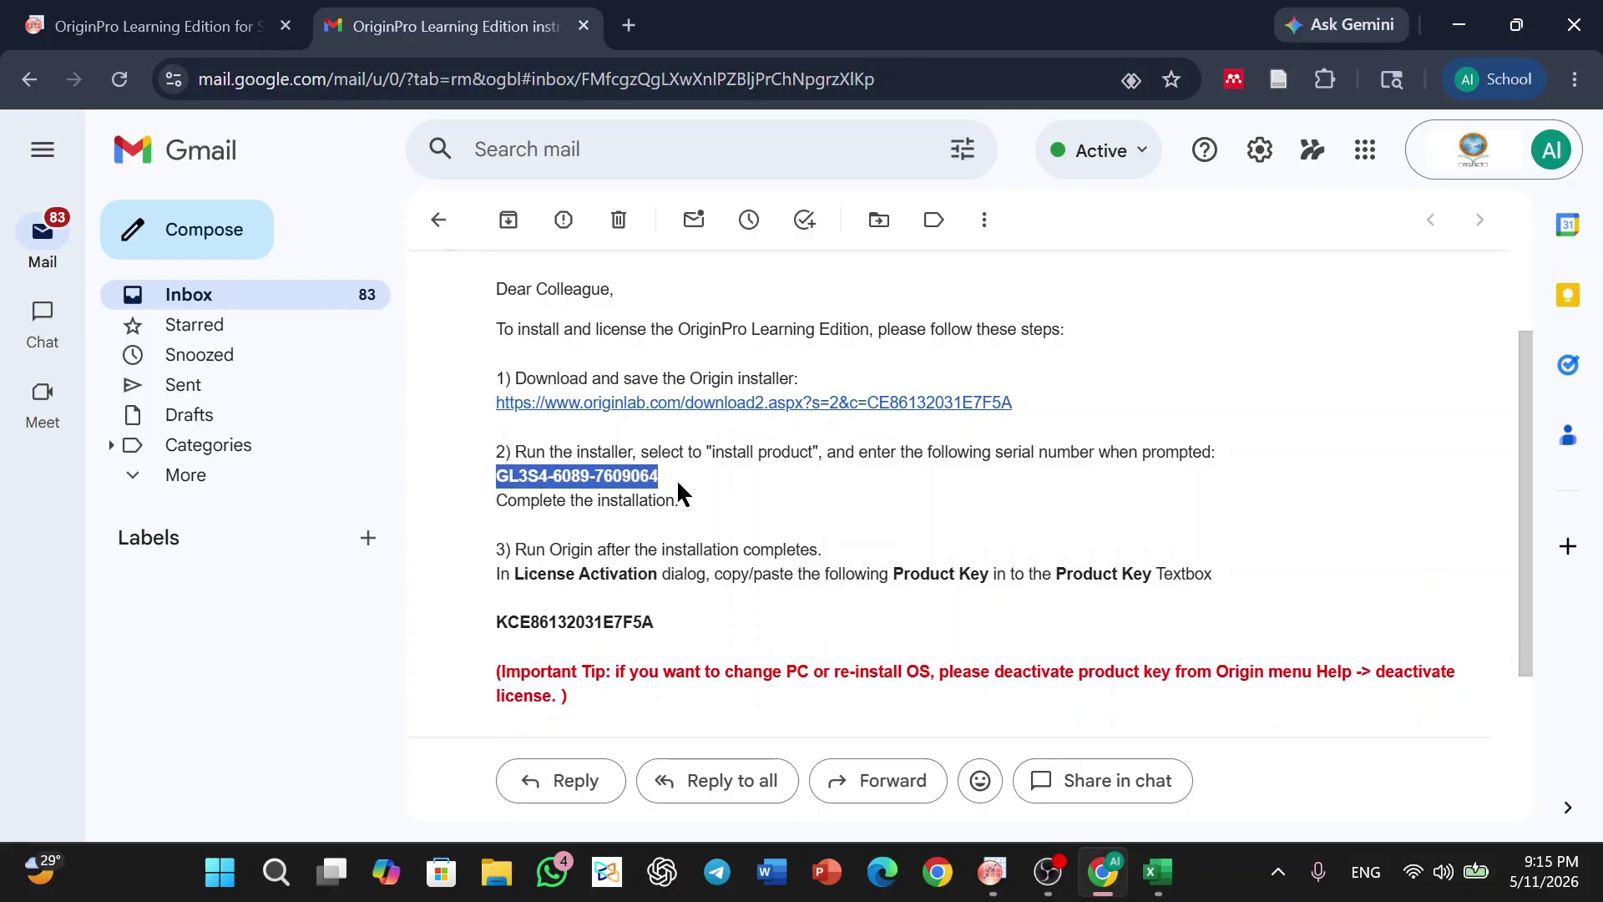
{"action": "left_click", "coordinate": [712, 494]}
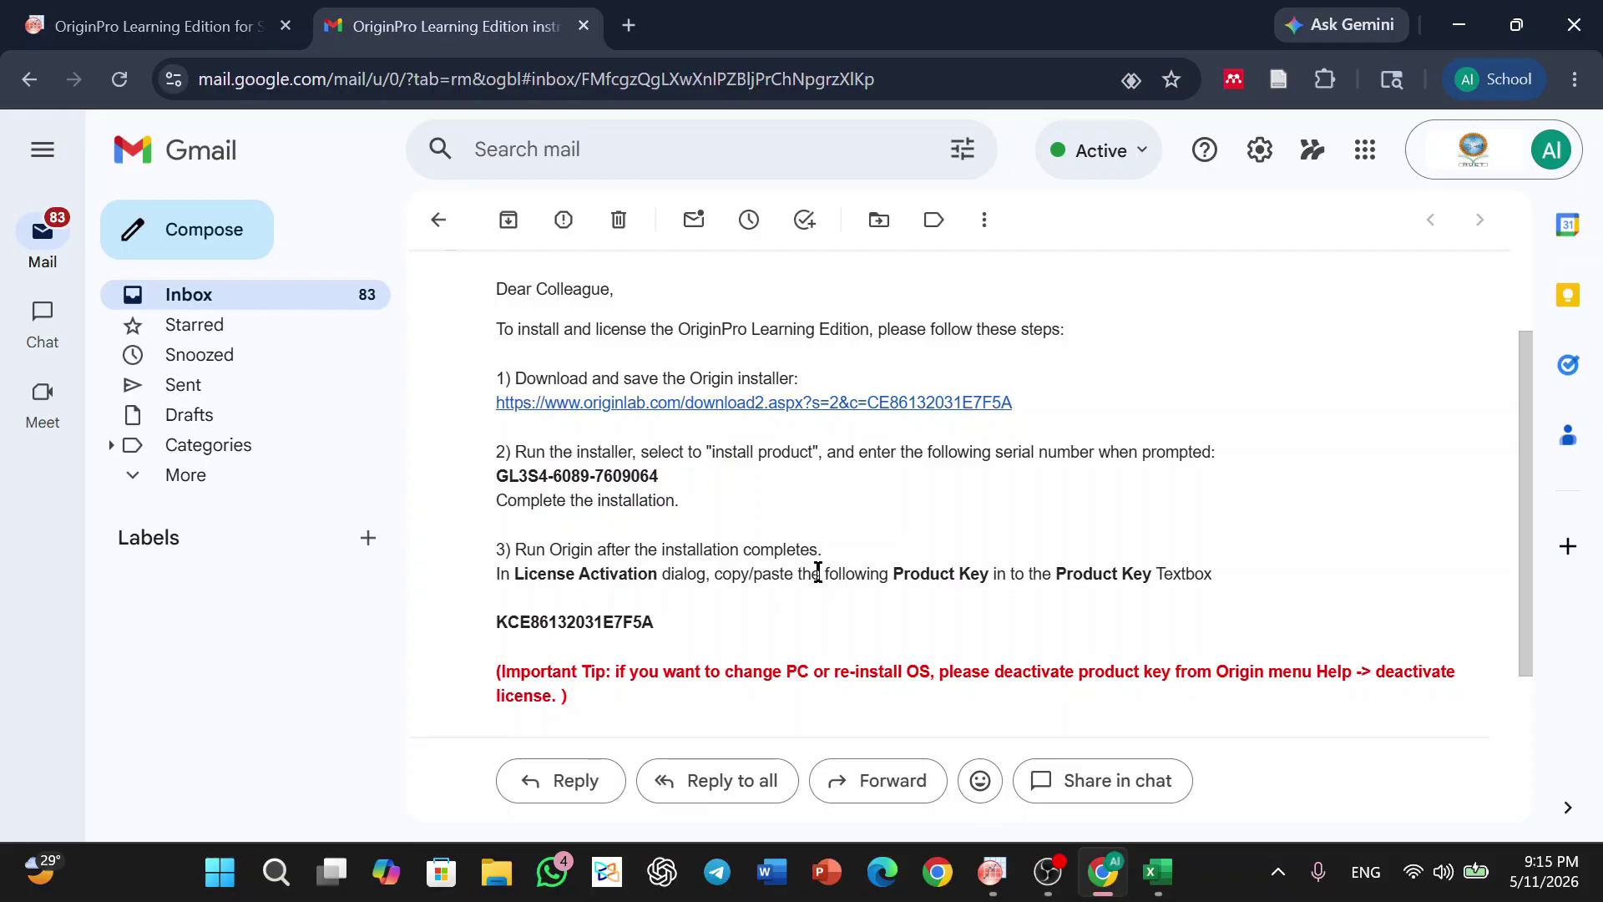
{"action": "left_click_drag", "start_coordinate": [498, 628], "coordinate": [675, 643]}
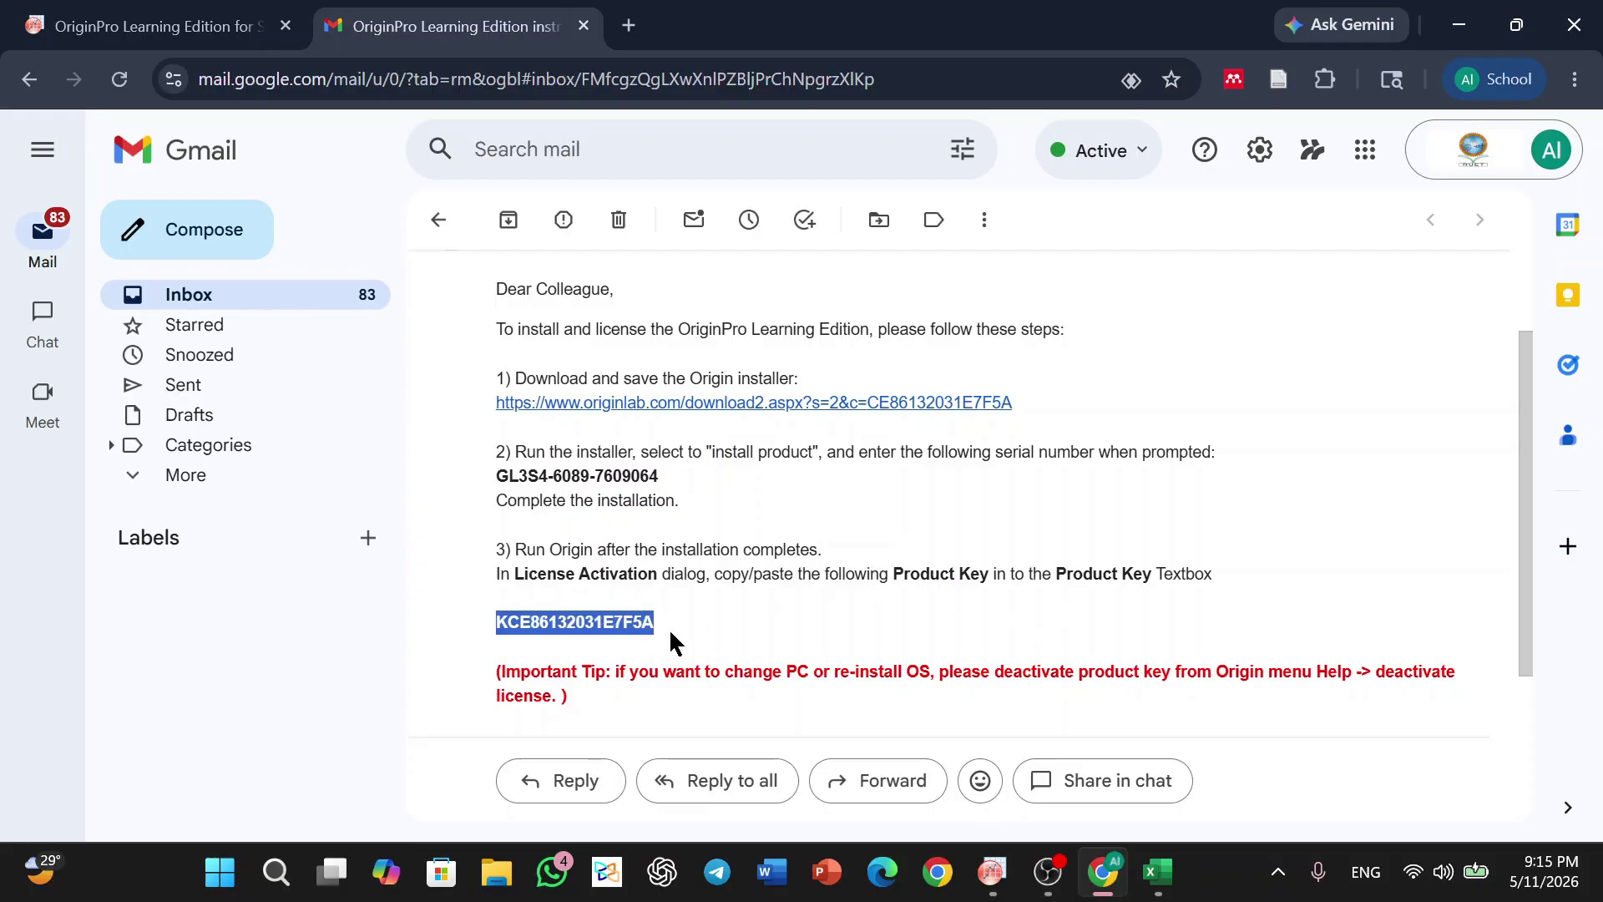
{"action": "left_click", "coordinate": [708, 489]}
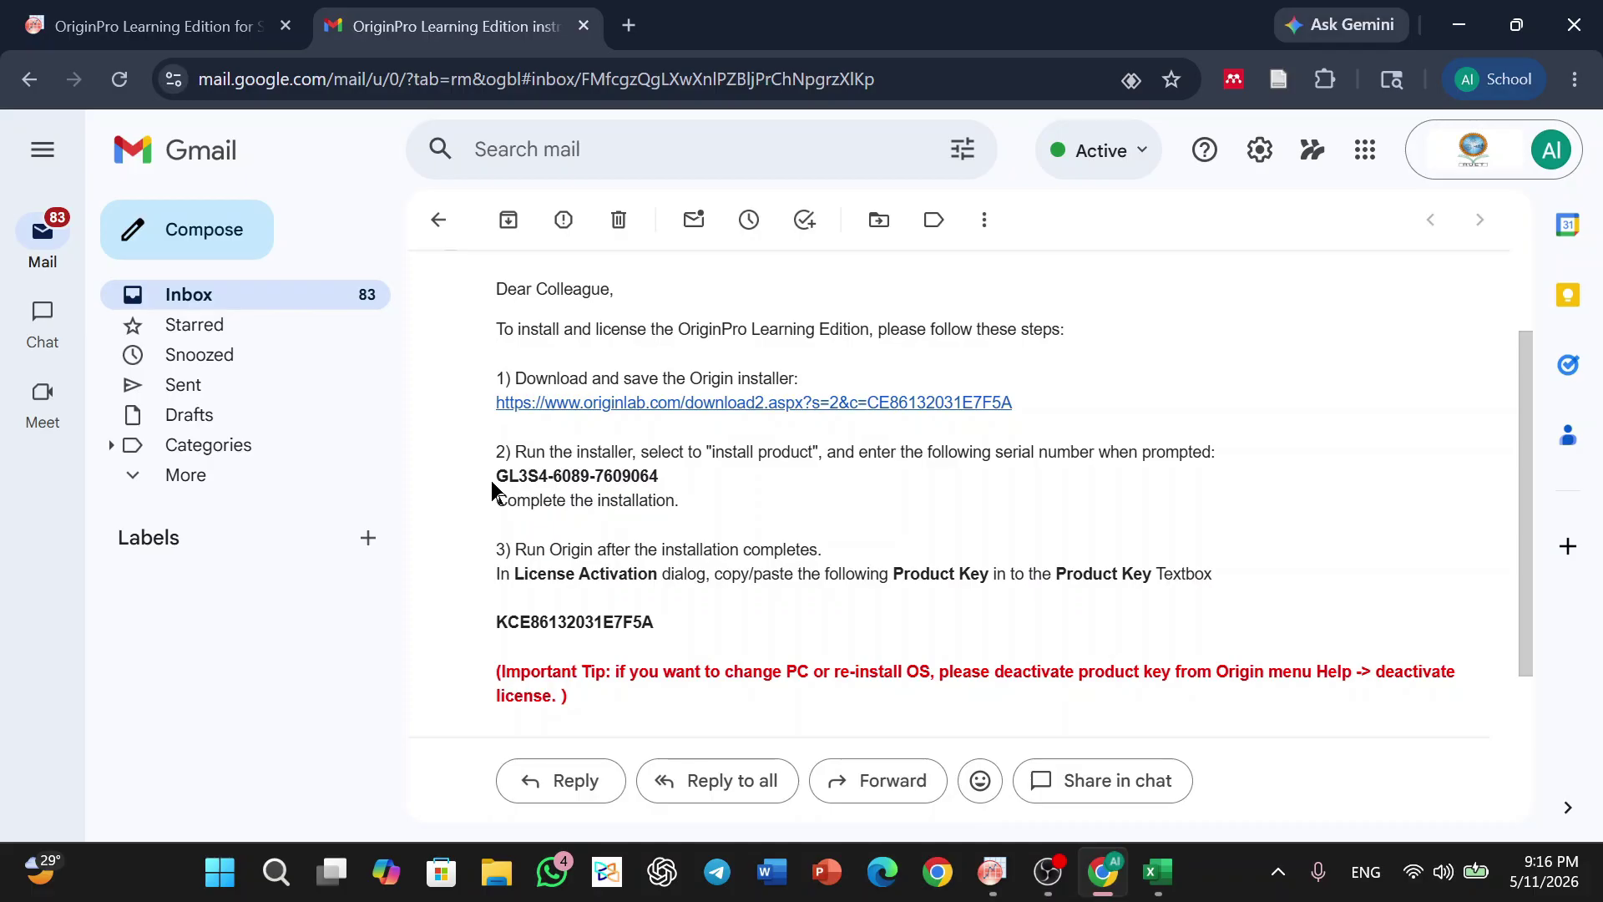
{"action": "mouse_move", "coordinate": [491, 483]}
{"action": "left_mouse_down"}
{"action": "mouse_move", "coordinate": [708, 482]}
{"action": "mouse_move", "coordinate": [493, 482]}
{"action": "left_mouse_up"}
{"action": "left_click", "coordinate": [630, 457]}
{"action": "left_click", "coordinate": [539, 484]}
{"action": "left_click_drag", "start_coordinate": [498, 623], "coordinate": [698, 630]}
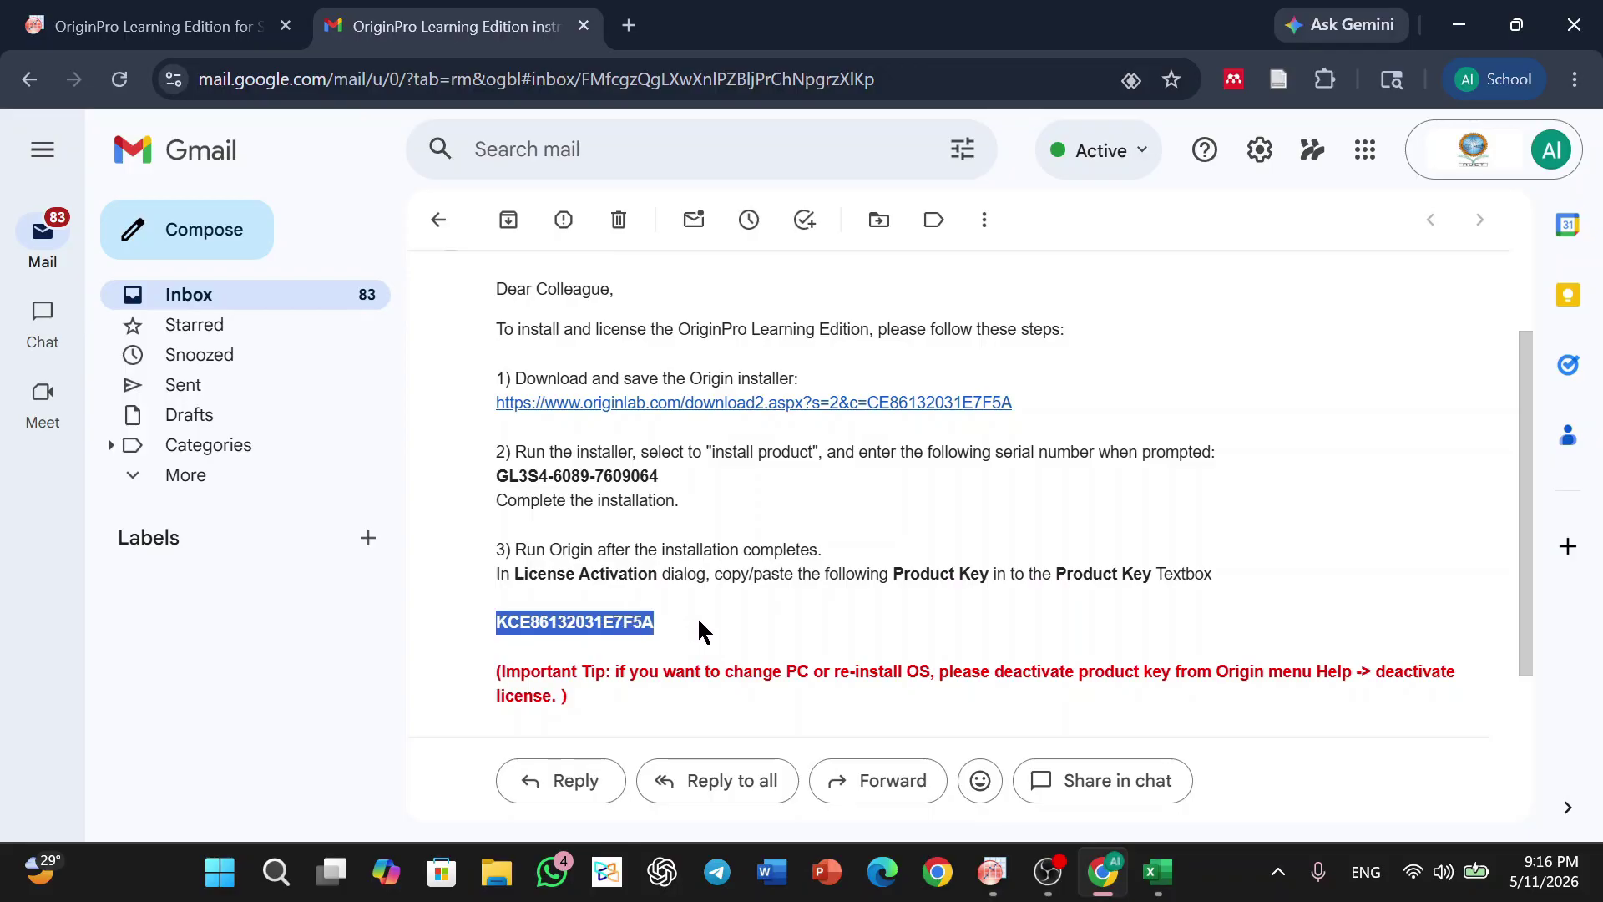
{"action": "left_click", "coordinate": [672, 626]}
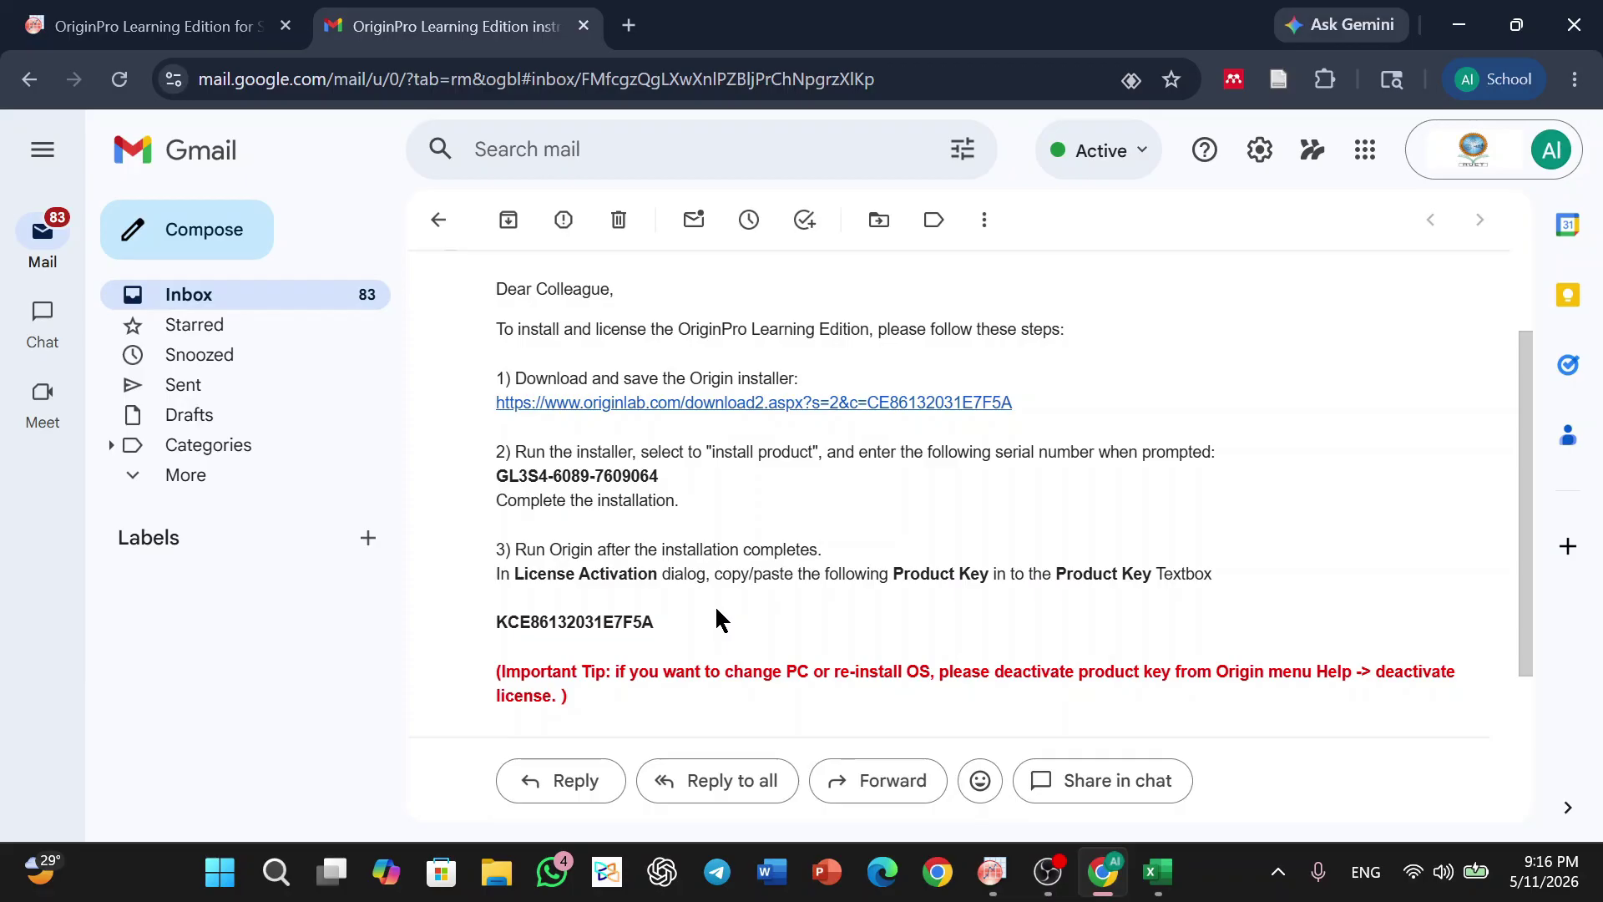
- Minimise the browser, switch to OriginPro and start a new project, saving the changes to project Lab 2
{"action": "left_click", "coordinate": [1459, 23]}
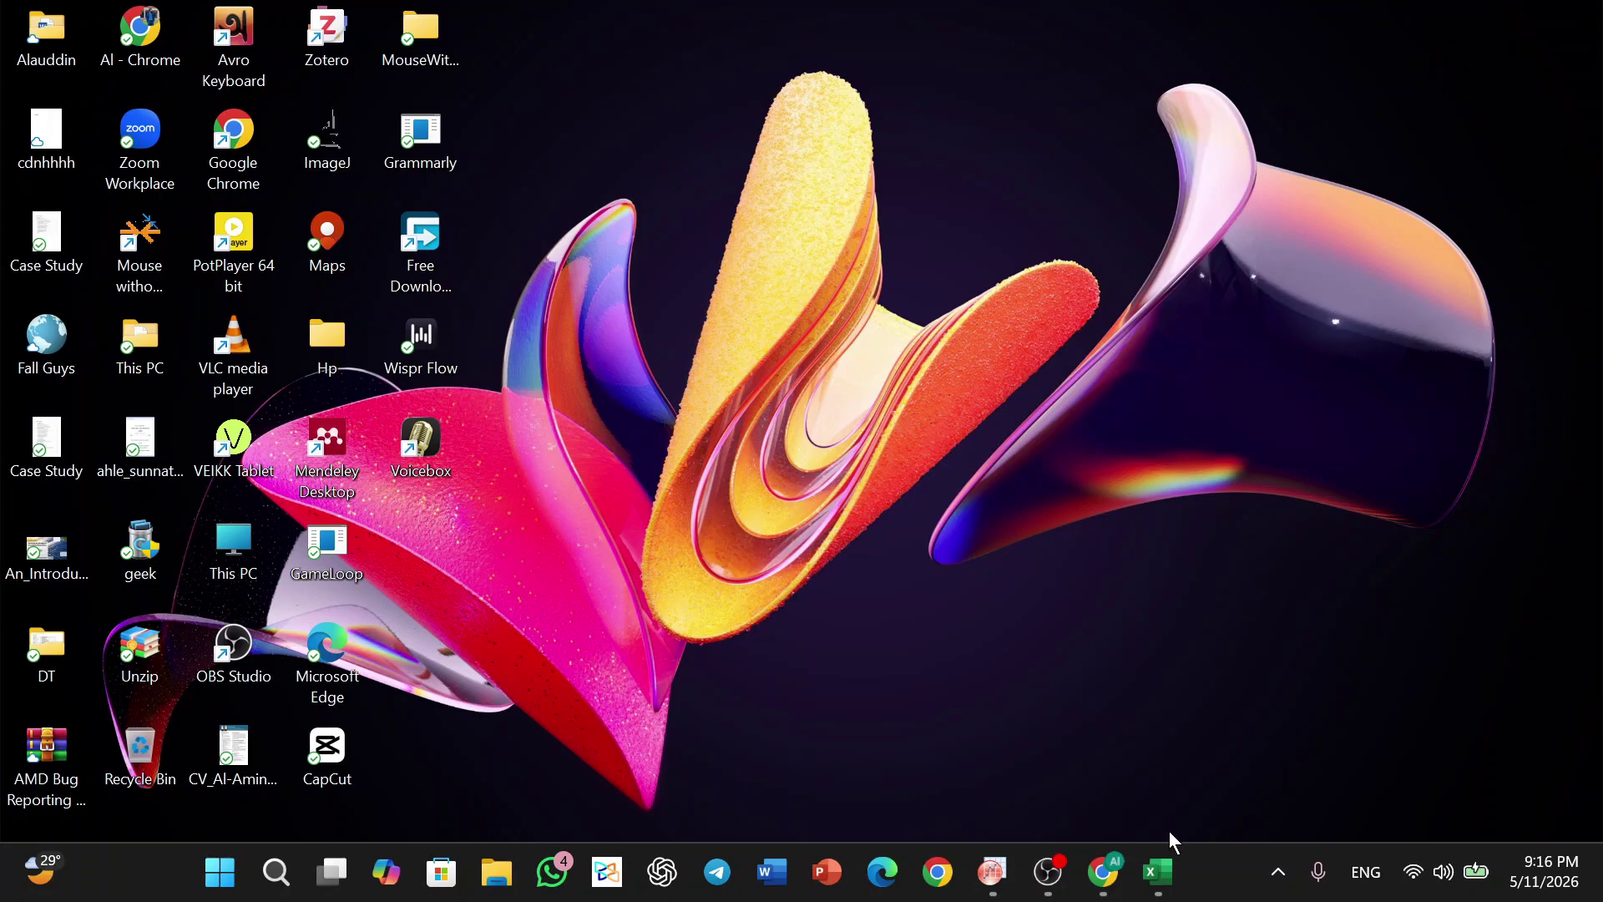
{"action": "left_click", "coordinate": [993, 872]}
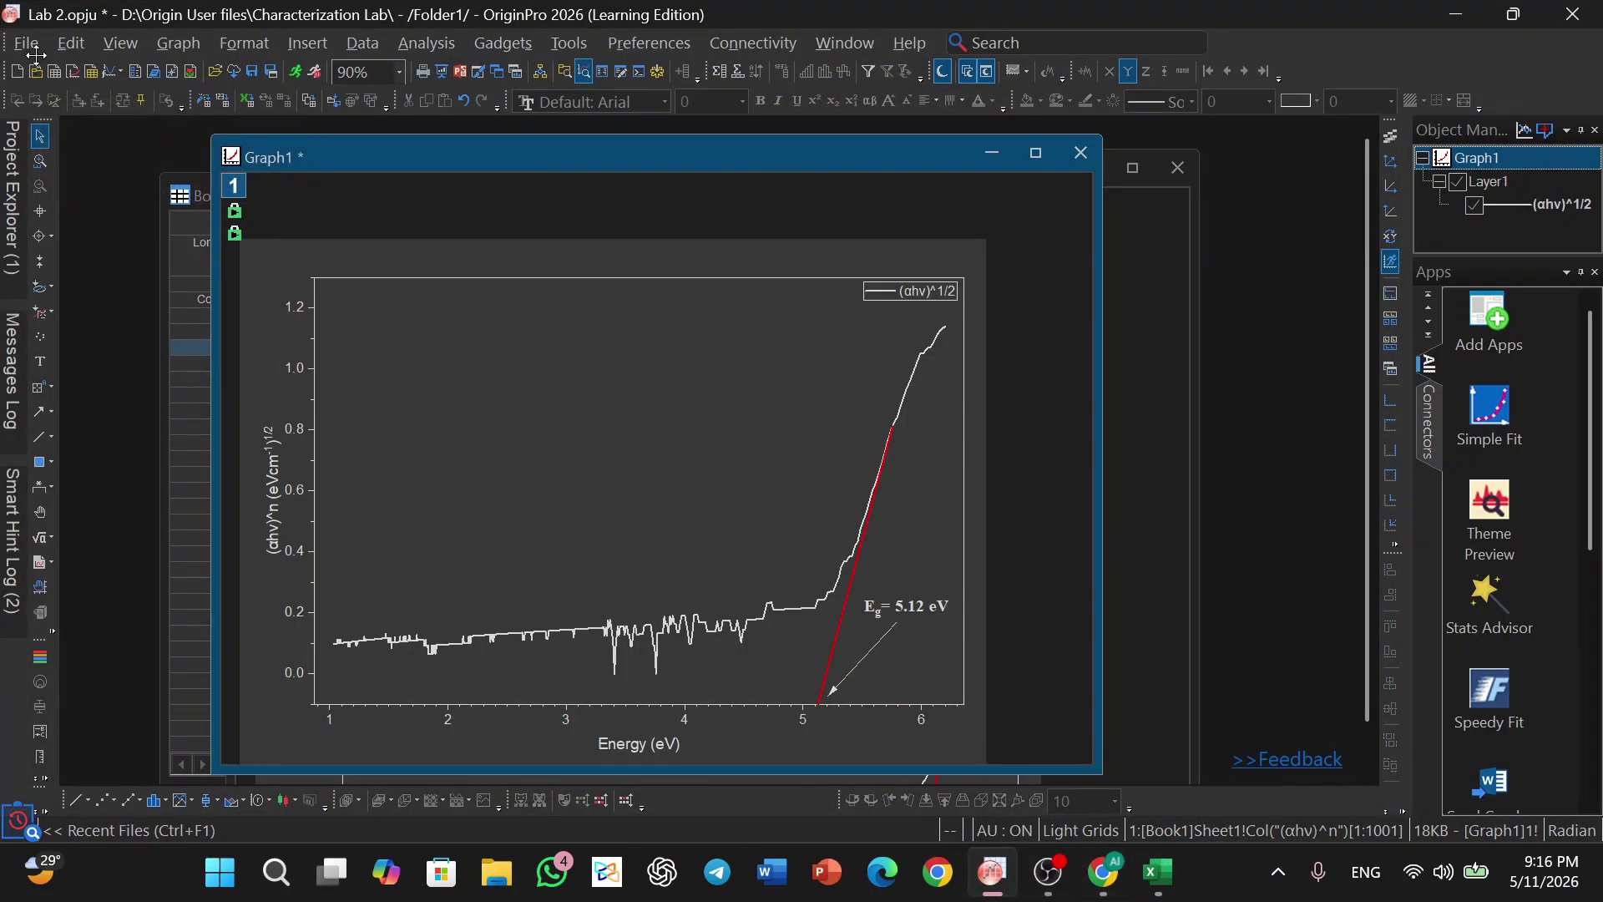
{"action": "left_click", "coordinate": [27, 43]}
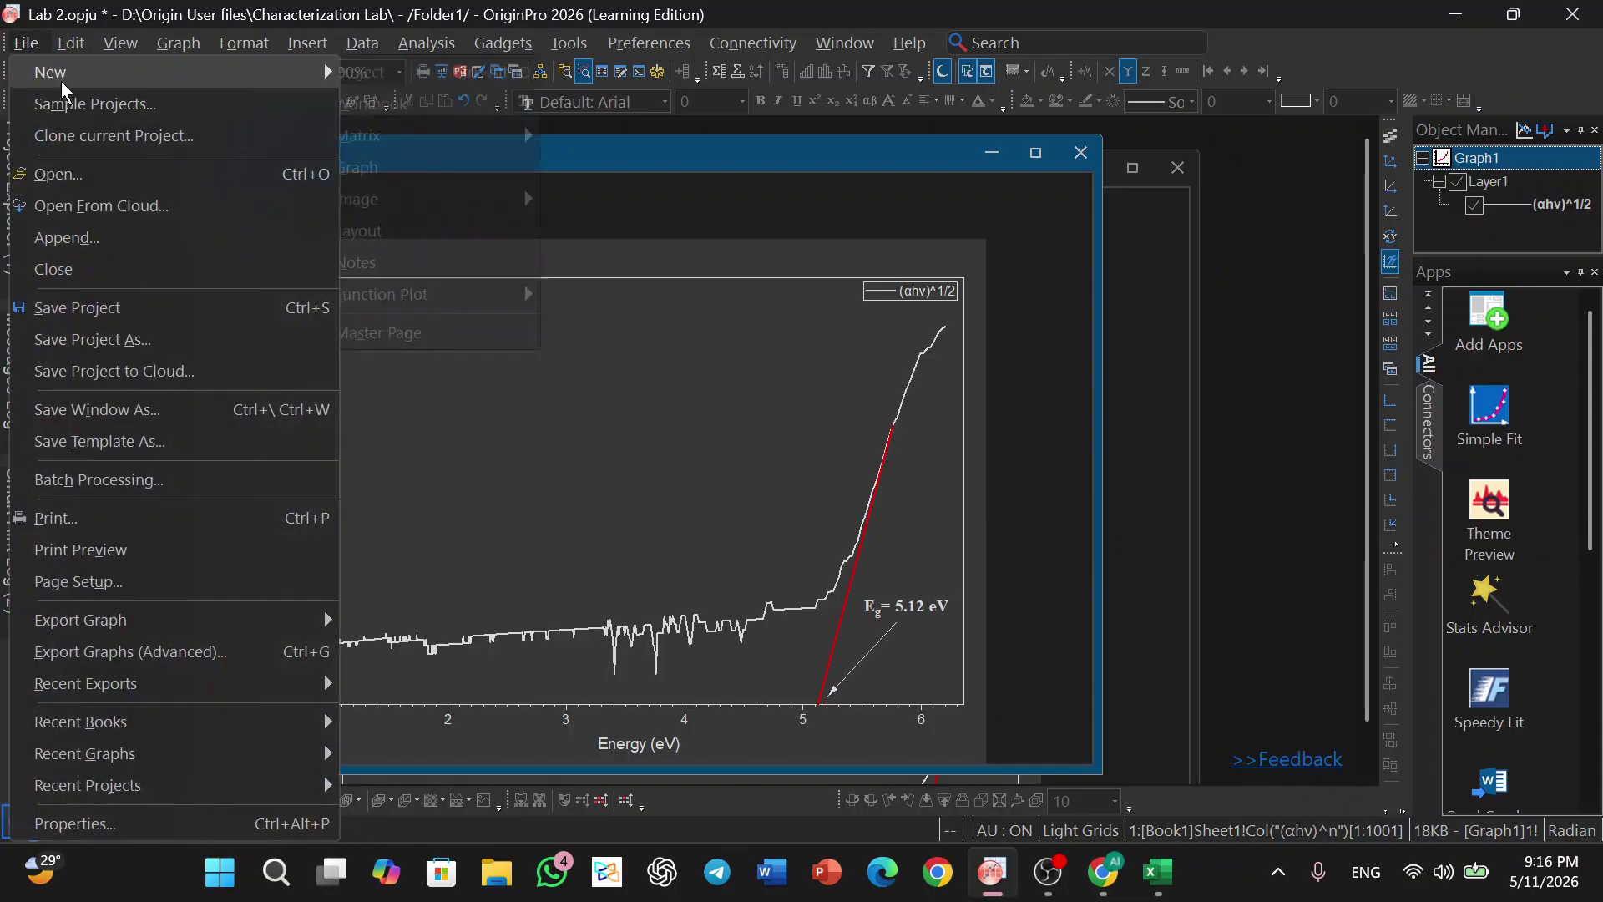
{"action": "mouse_move", "coordinate": [62, 86]}
{"action": "left_click", "coordinate": [391, 73]}
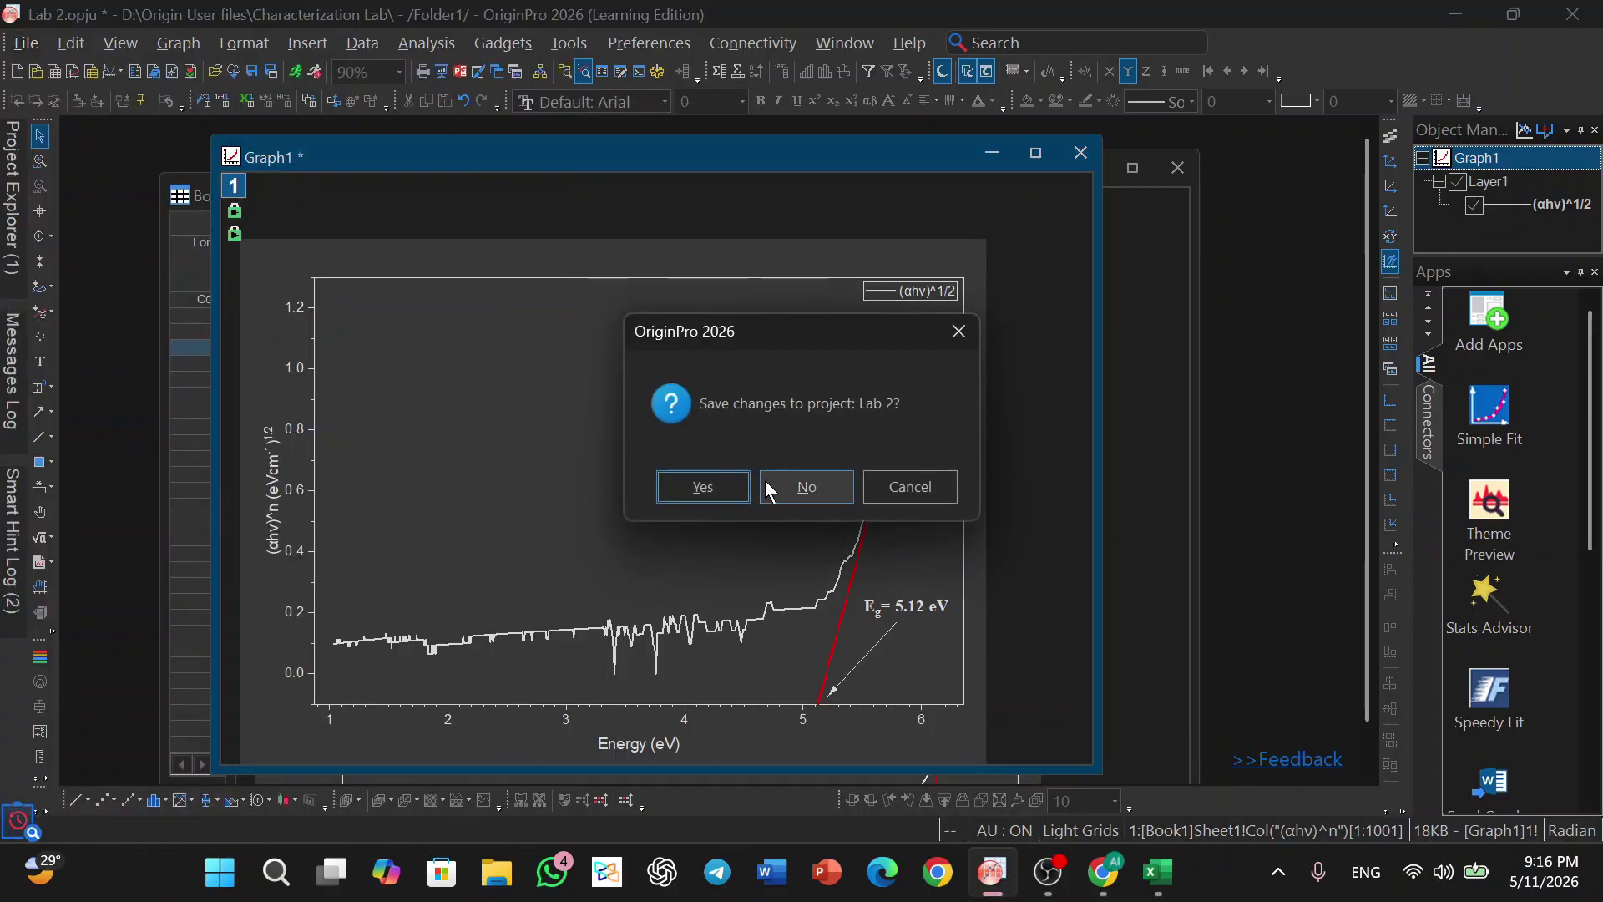
{"action": "left_click", "coordinate": [728, 488]}
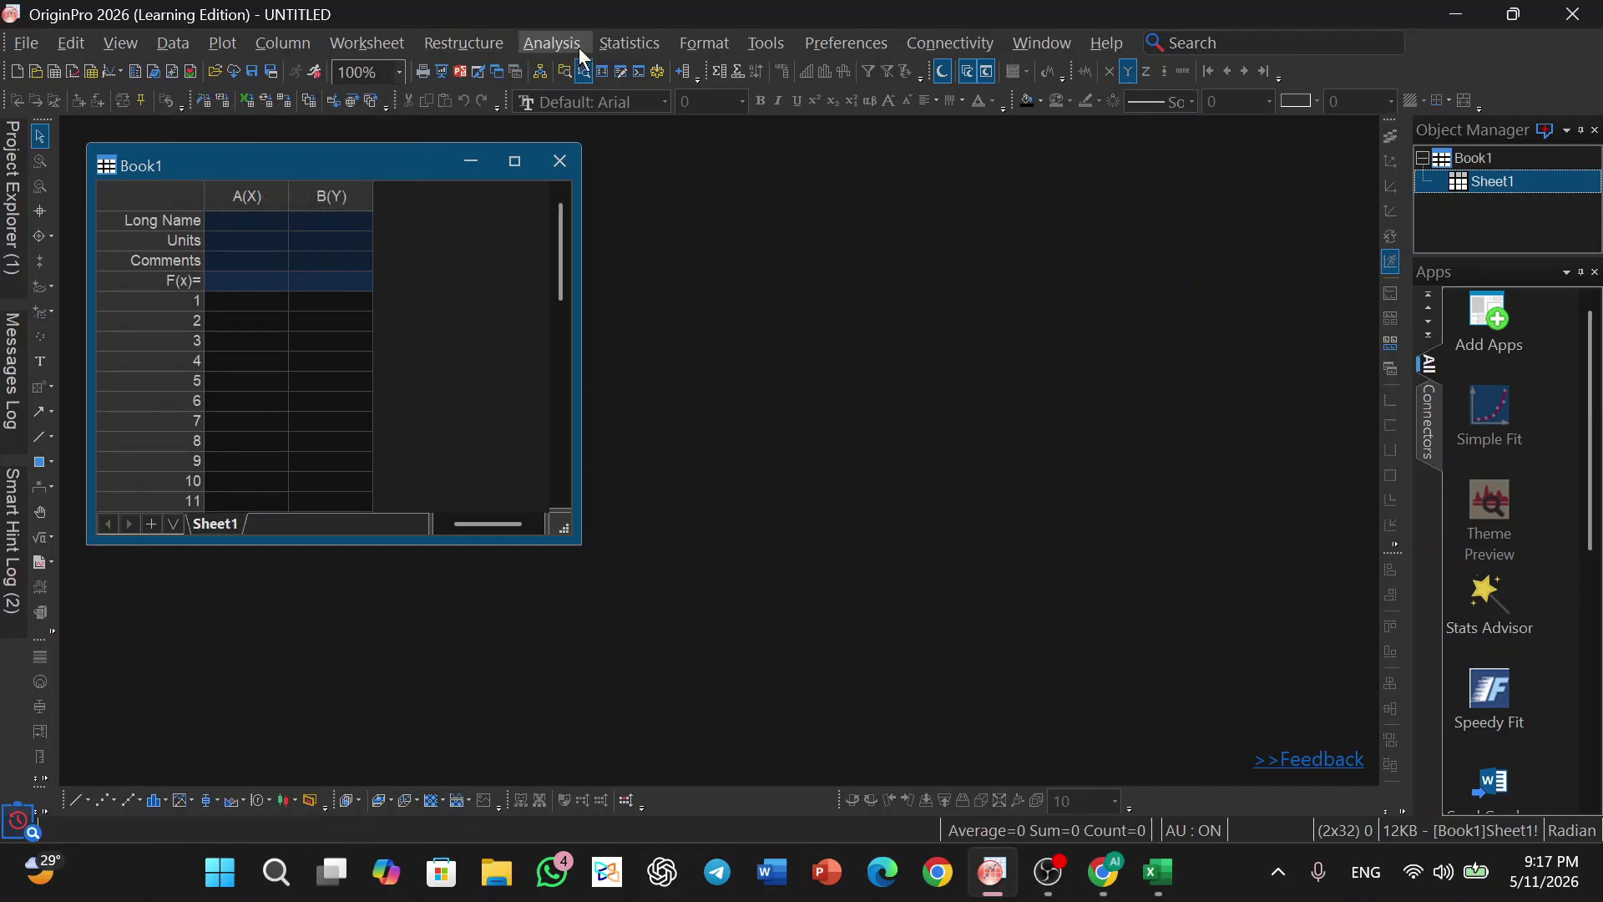
- Connect the empty Book1 worksheet to the Excel file "Group 2 sessional 1"
{"action": "left_click", "coordinate": [189, 41]}
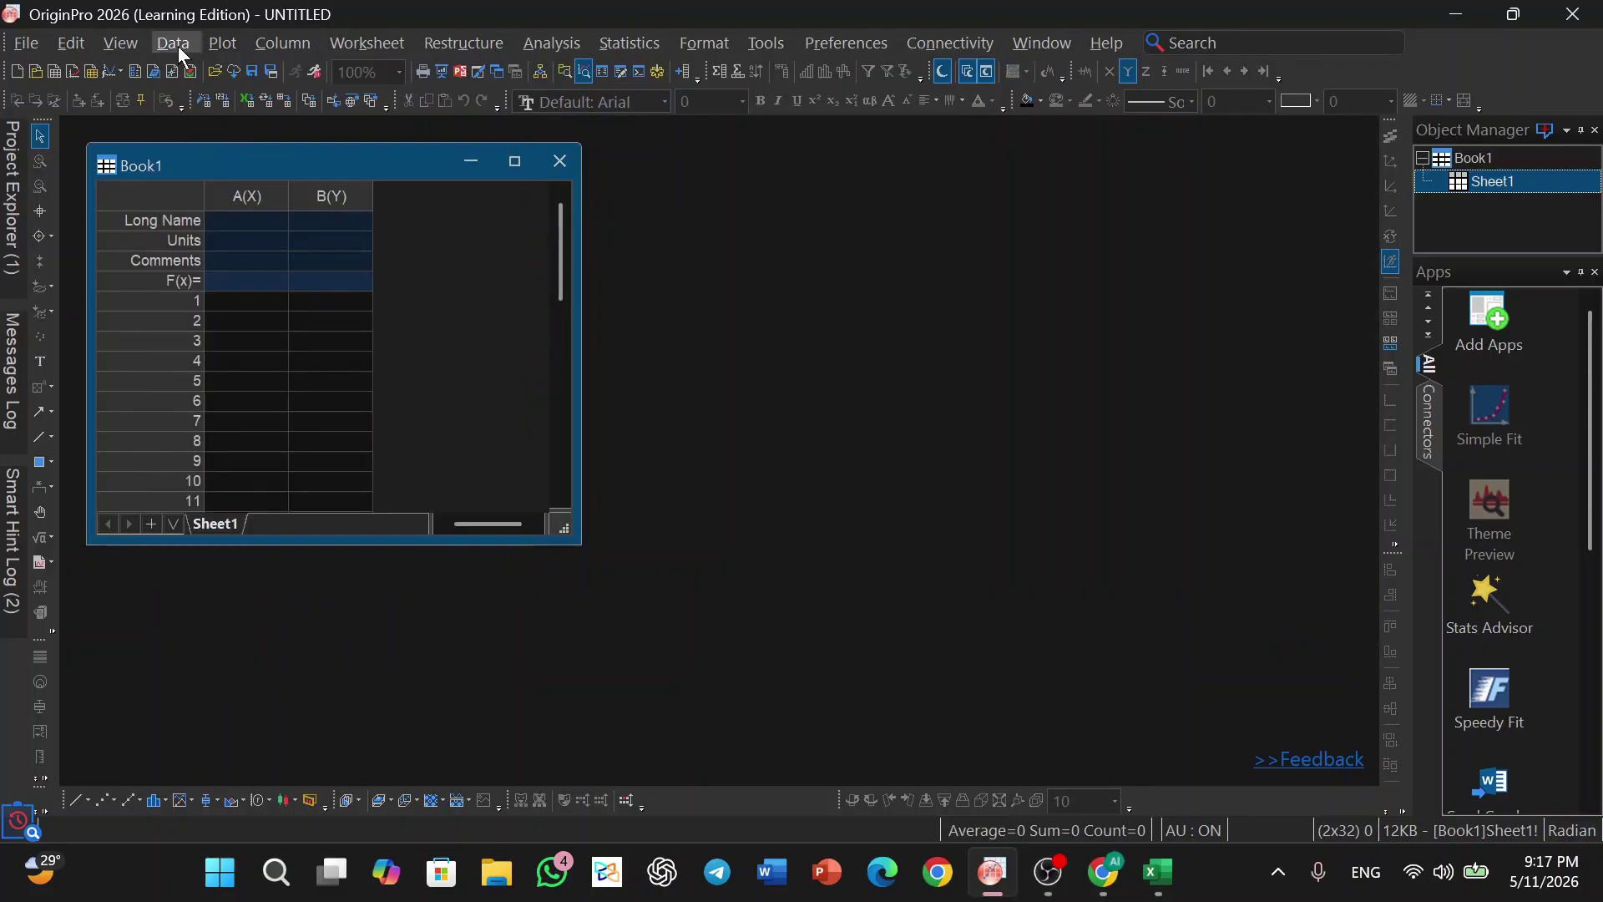
{"action": "left_click", "coordinate": [178, 43]}
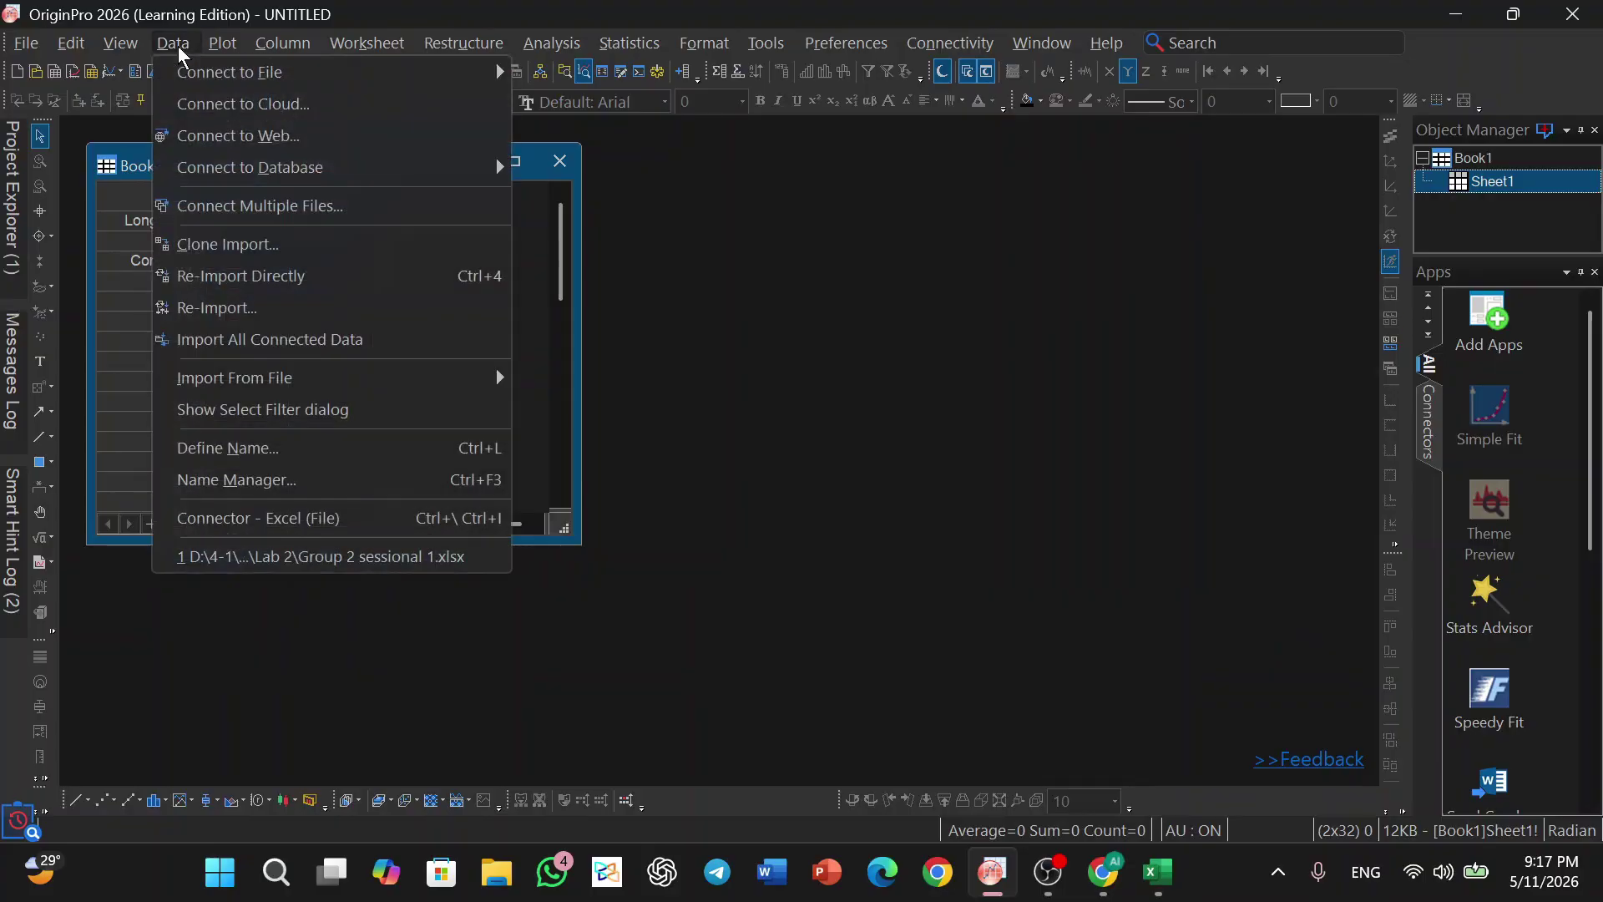
{"action": "mouse_move", "coordinate": [190, 76]}
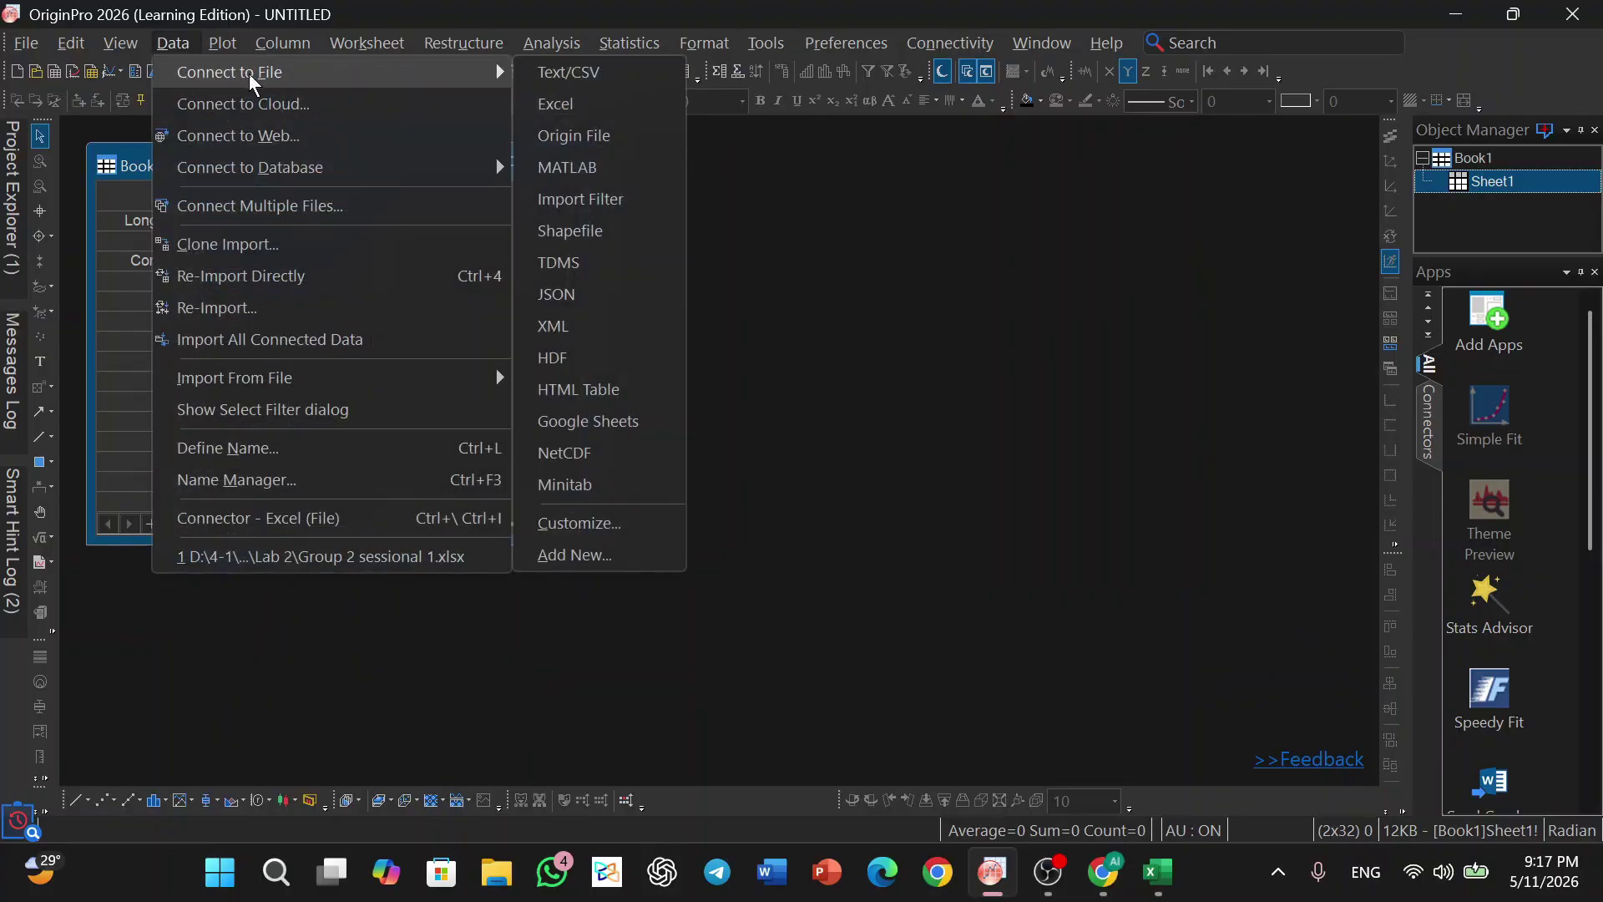
{"action": "left_click", "coordinate": [573, 107]}
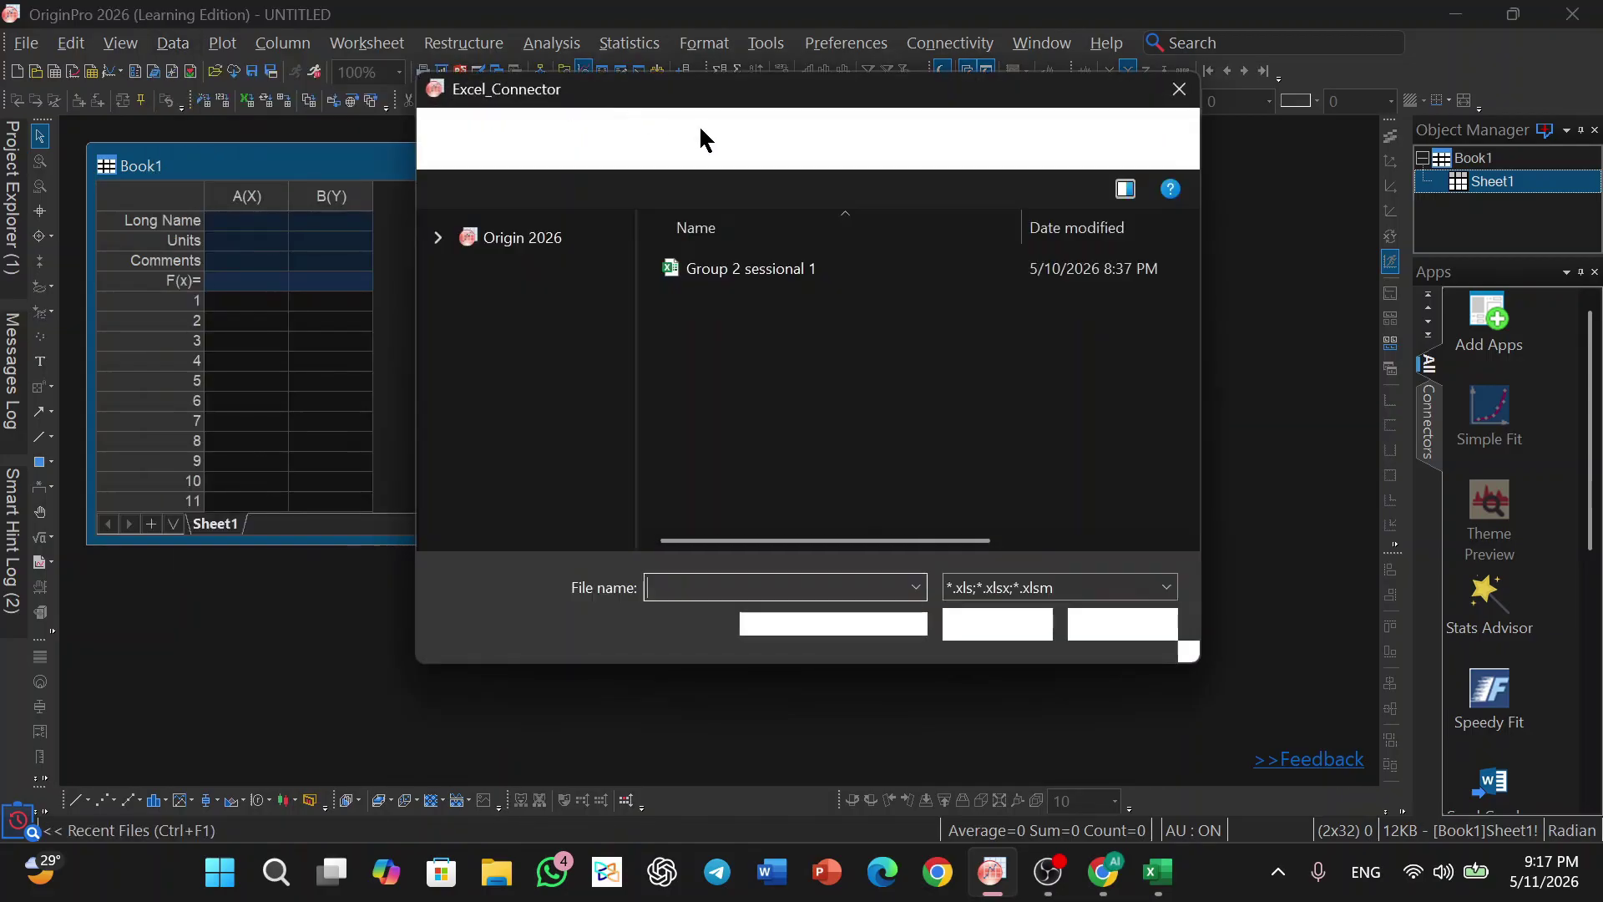
{"action": "left_click", "coordinate": [791, 268]}
{"action": "left_click", "coordinate": [999, 633]}
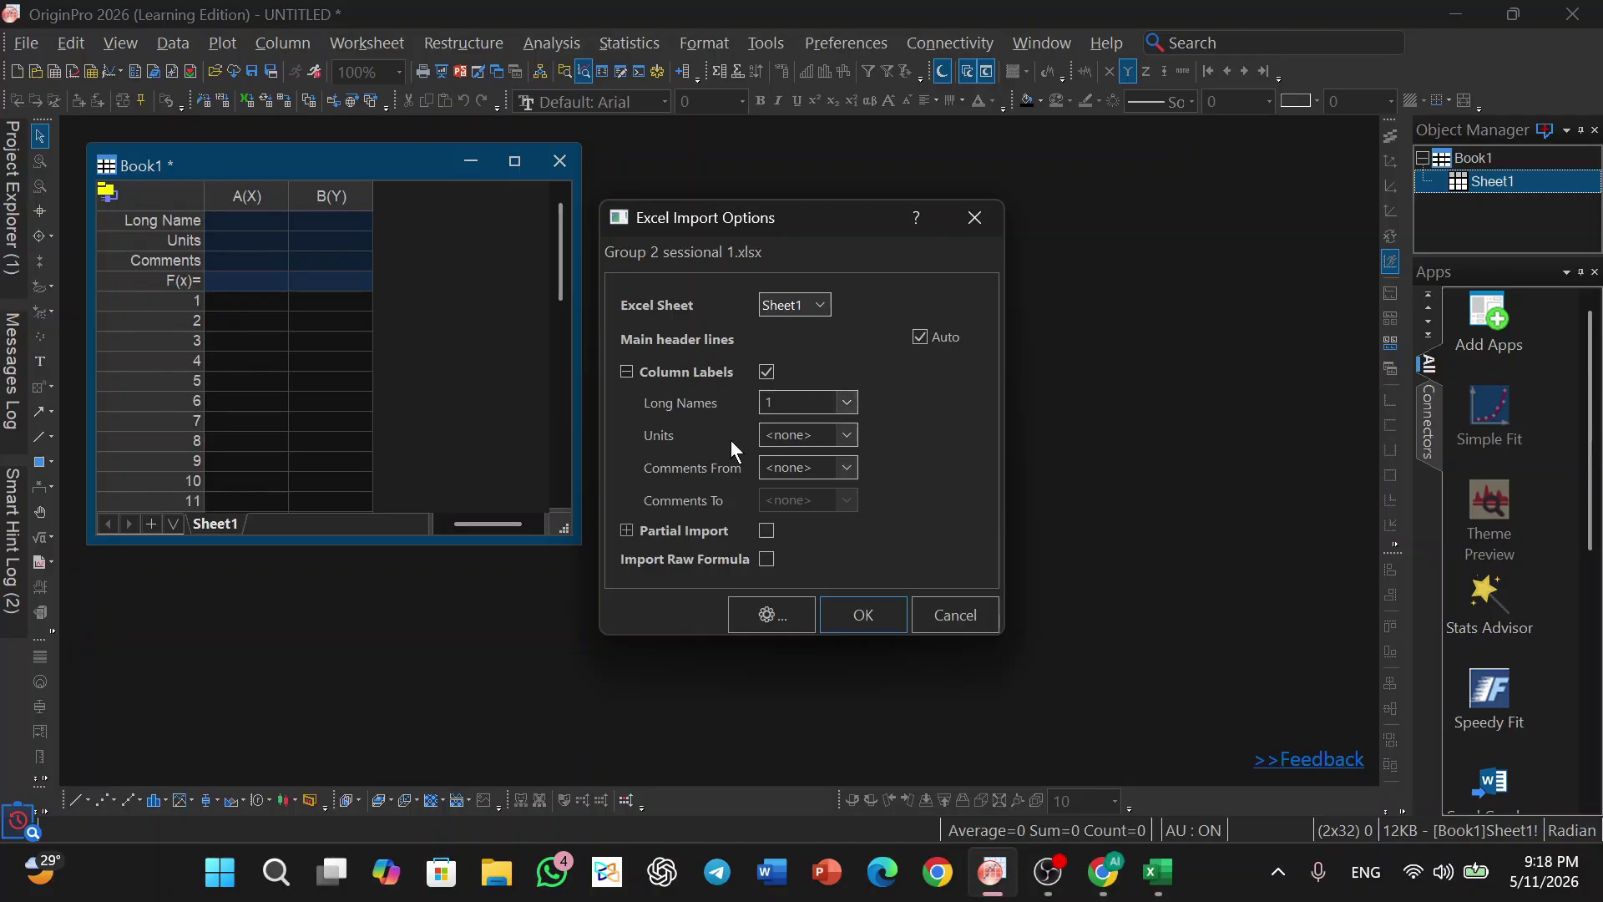
- Import Sheet1 with row 1 as the column long names, and dismiss the notice about protected connected data
{"action": "double_click", "coordinate": [846, 404]}
{"action": "left_click", "coordinate": [913, 424]}
{"action": "left_click", "coordinate": [861, 614]}
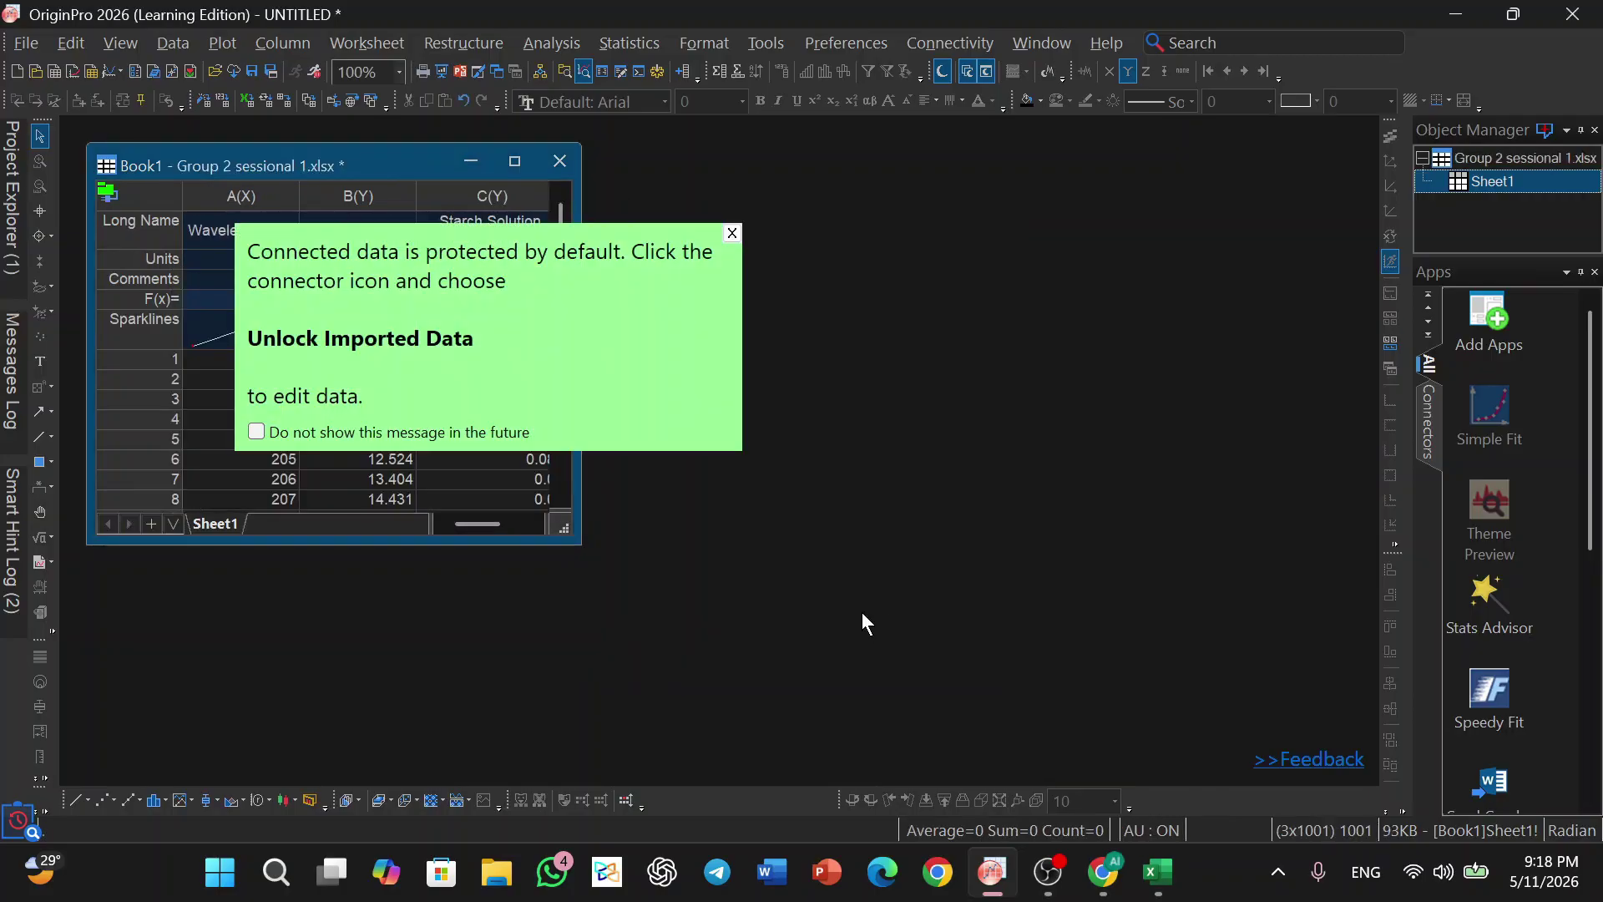
{"action": "left_click", "coordinate": [732, 233]}
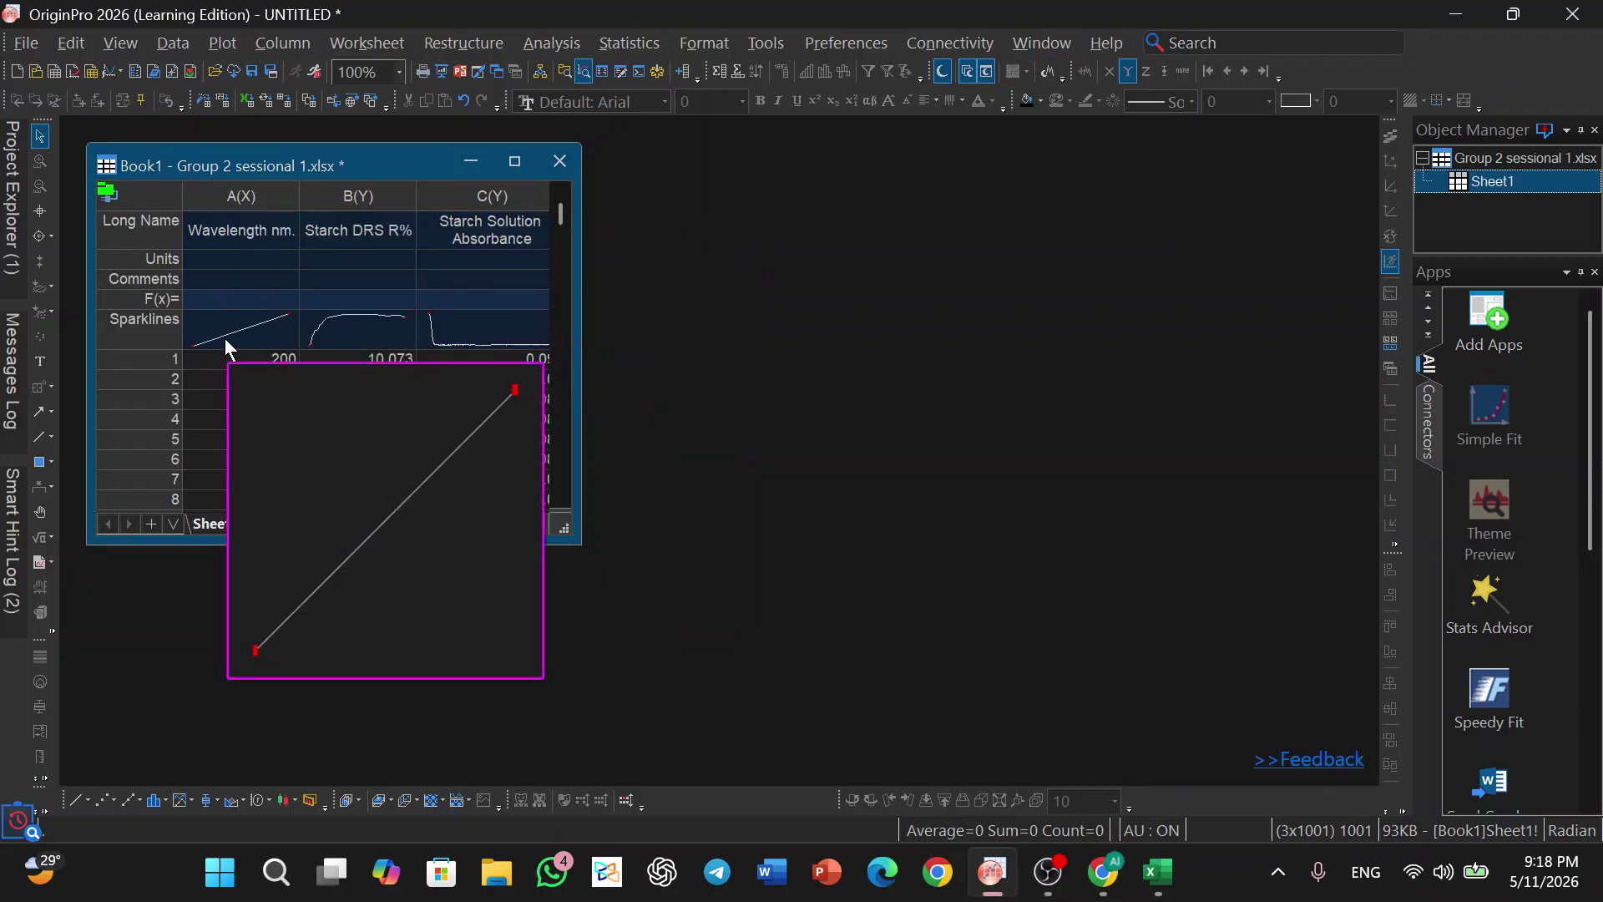
- Hide the Sparklines row and reduce the worksheet zoom to 90% to show all three columns
{"action": "left_click", "coordinate": [129, 329]}
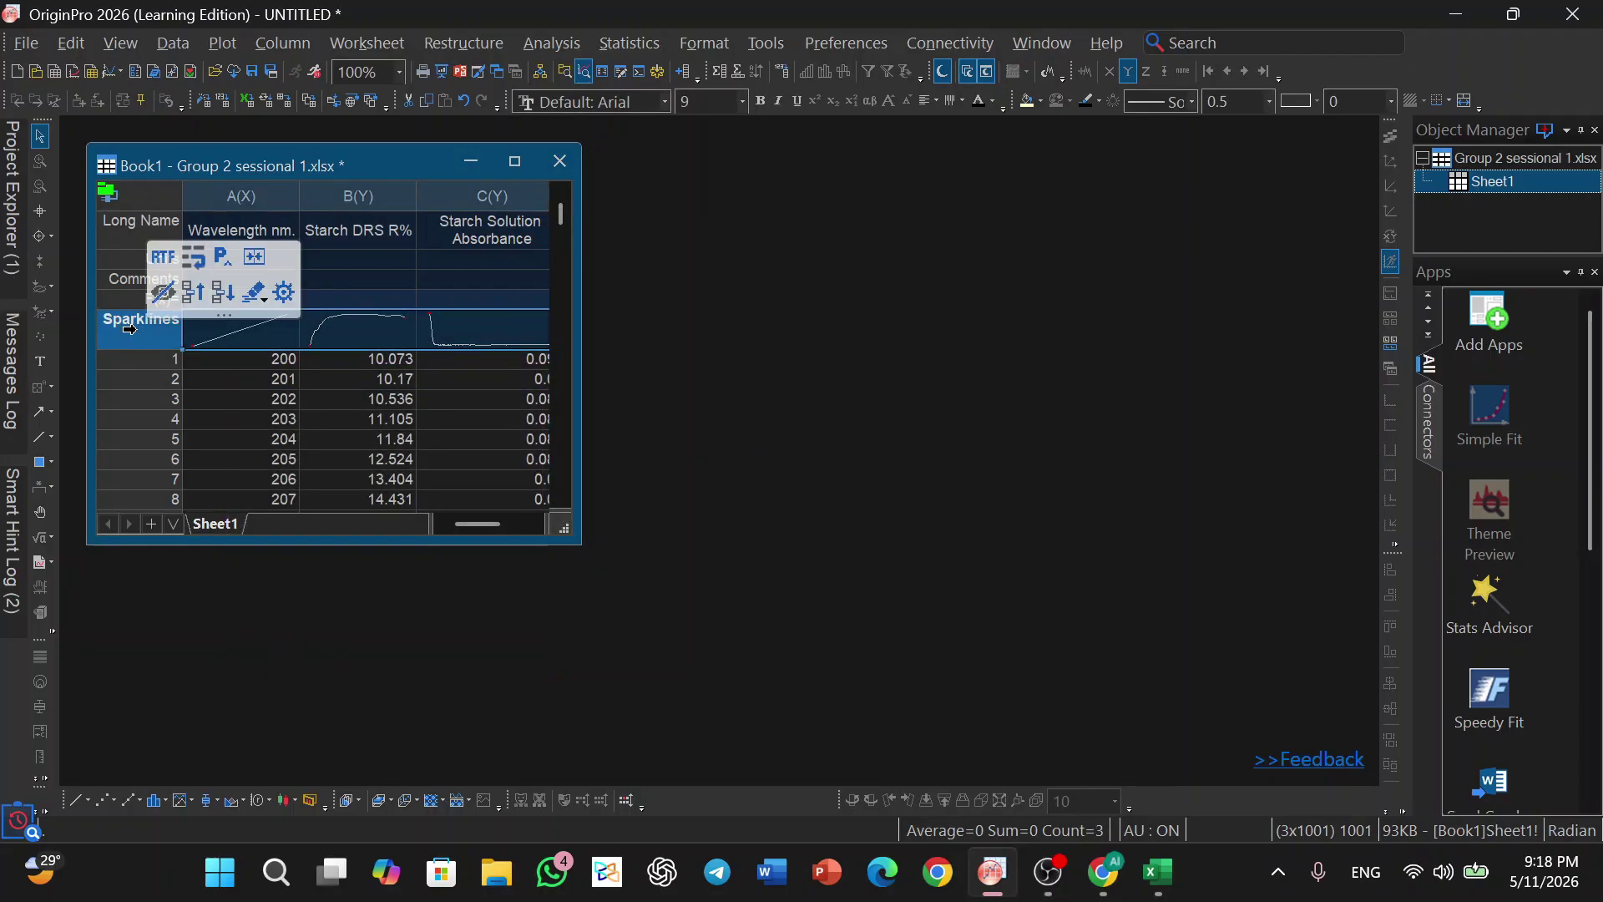
{"action": "left_click", "coordinate": [163, 291]}
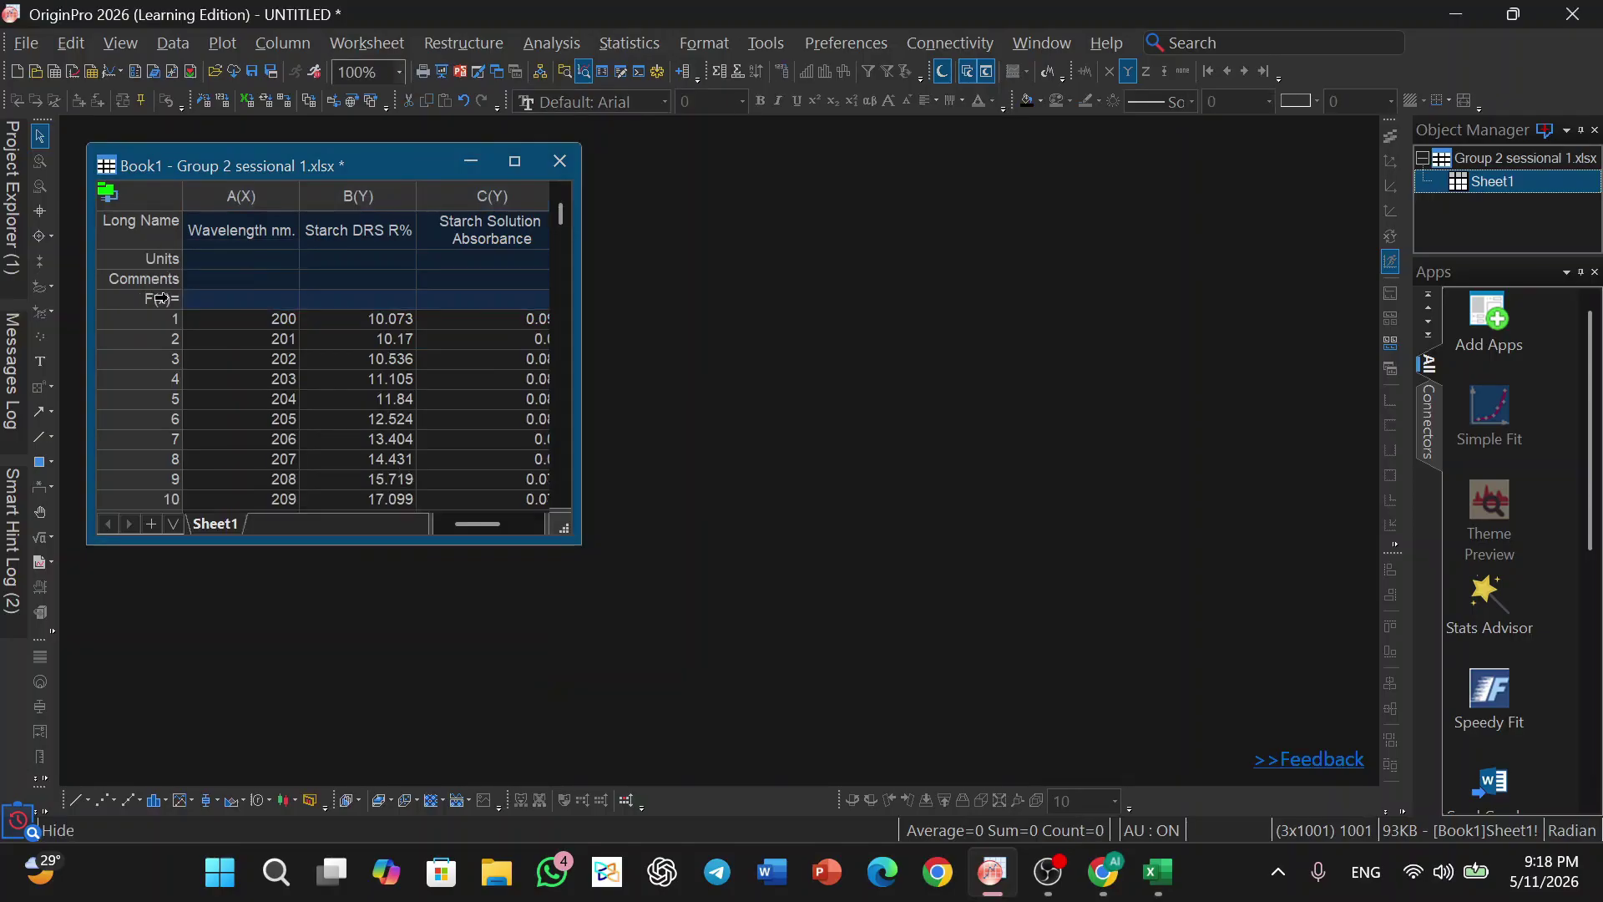
{"action": "scroll", "coordinate": [472, 304], "scroll_direction": "right", "scroll_amount": 1}
{"action": "scroll", "coordinate": [473, 305], "scroll_direction": "left", "scroll_amount": 1}
{"action": "scroll", "coordinate": [471, 306], "scroll_direction": "down", "scroll_amount": 1}
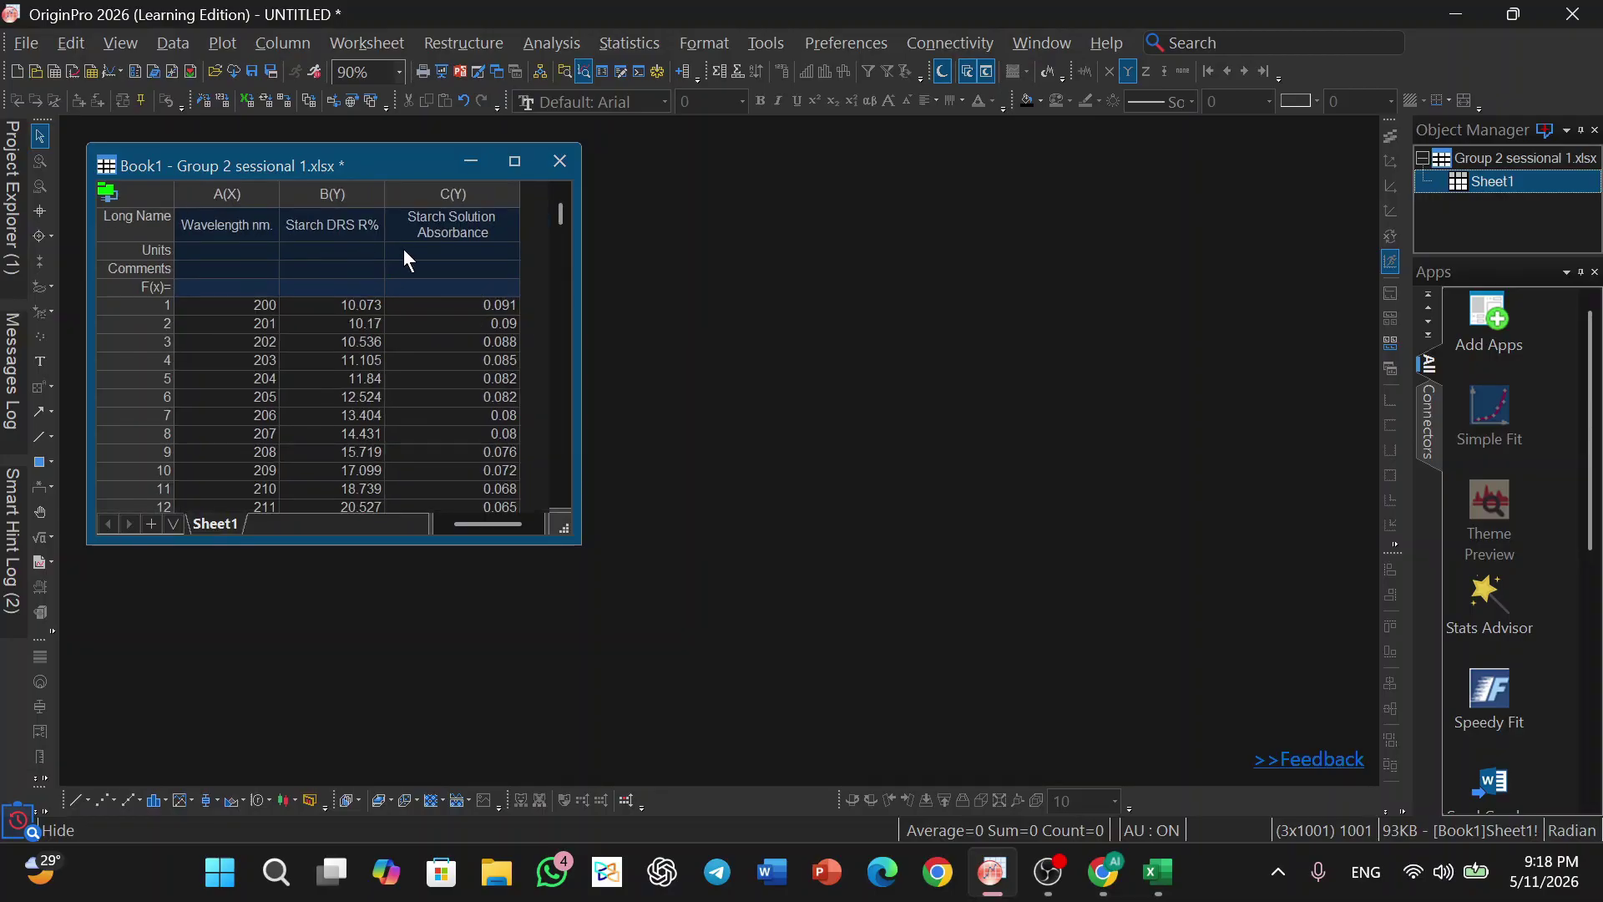
- Close the Excel workbook "1st 30 UV vis" and enlarge the Book1 window in width and height
{"action": "mouse_move", "coordinate": [1156, 873]}
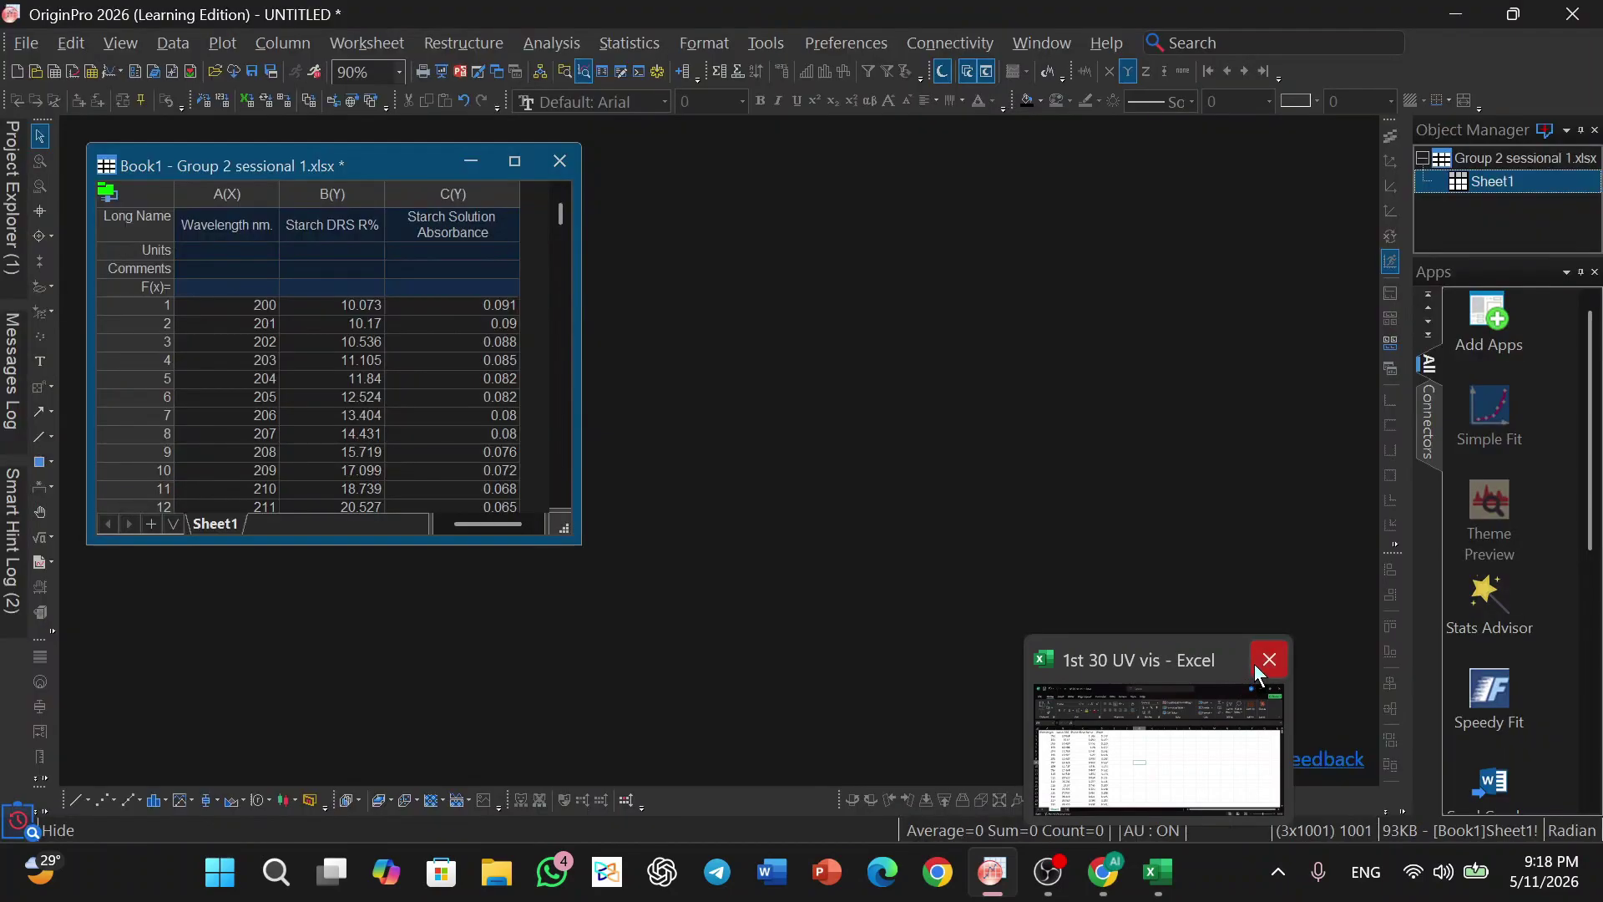
{"action": "left_click", "coordinate": [1269, 659]}
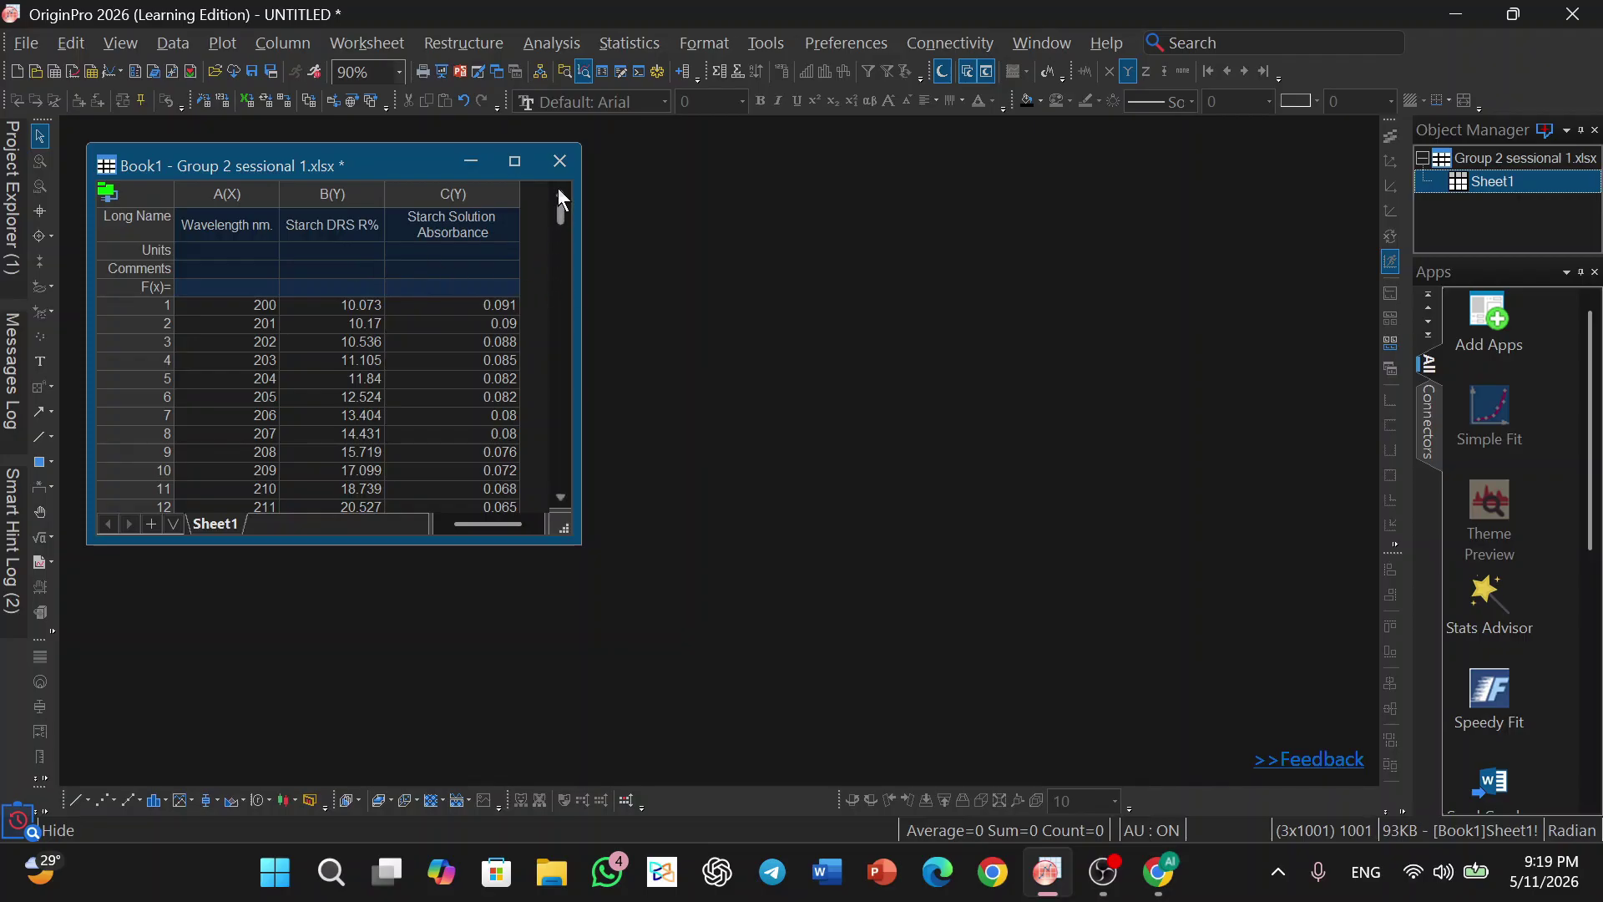
{"action": "left_click_drag", "start_coordinate": [579, 207], "coordinate": [1239, 265]}
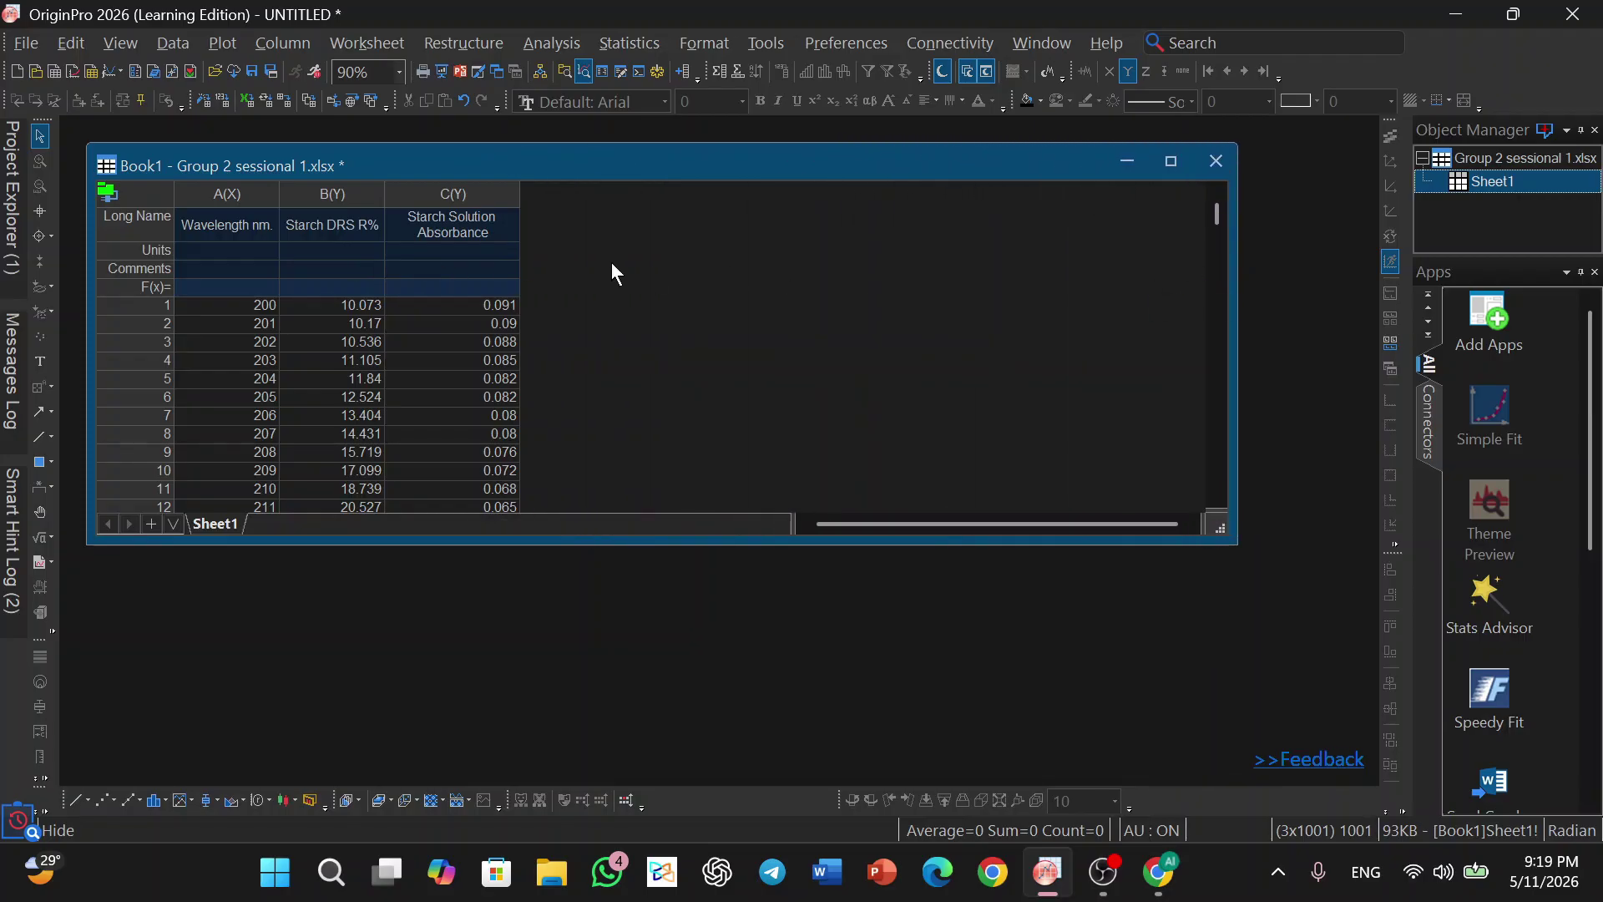
{"action": "left_click_drag", "start_coordinate": [571, 542], "coordinate": [576, 708]}
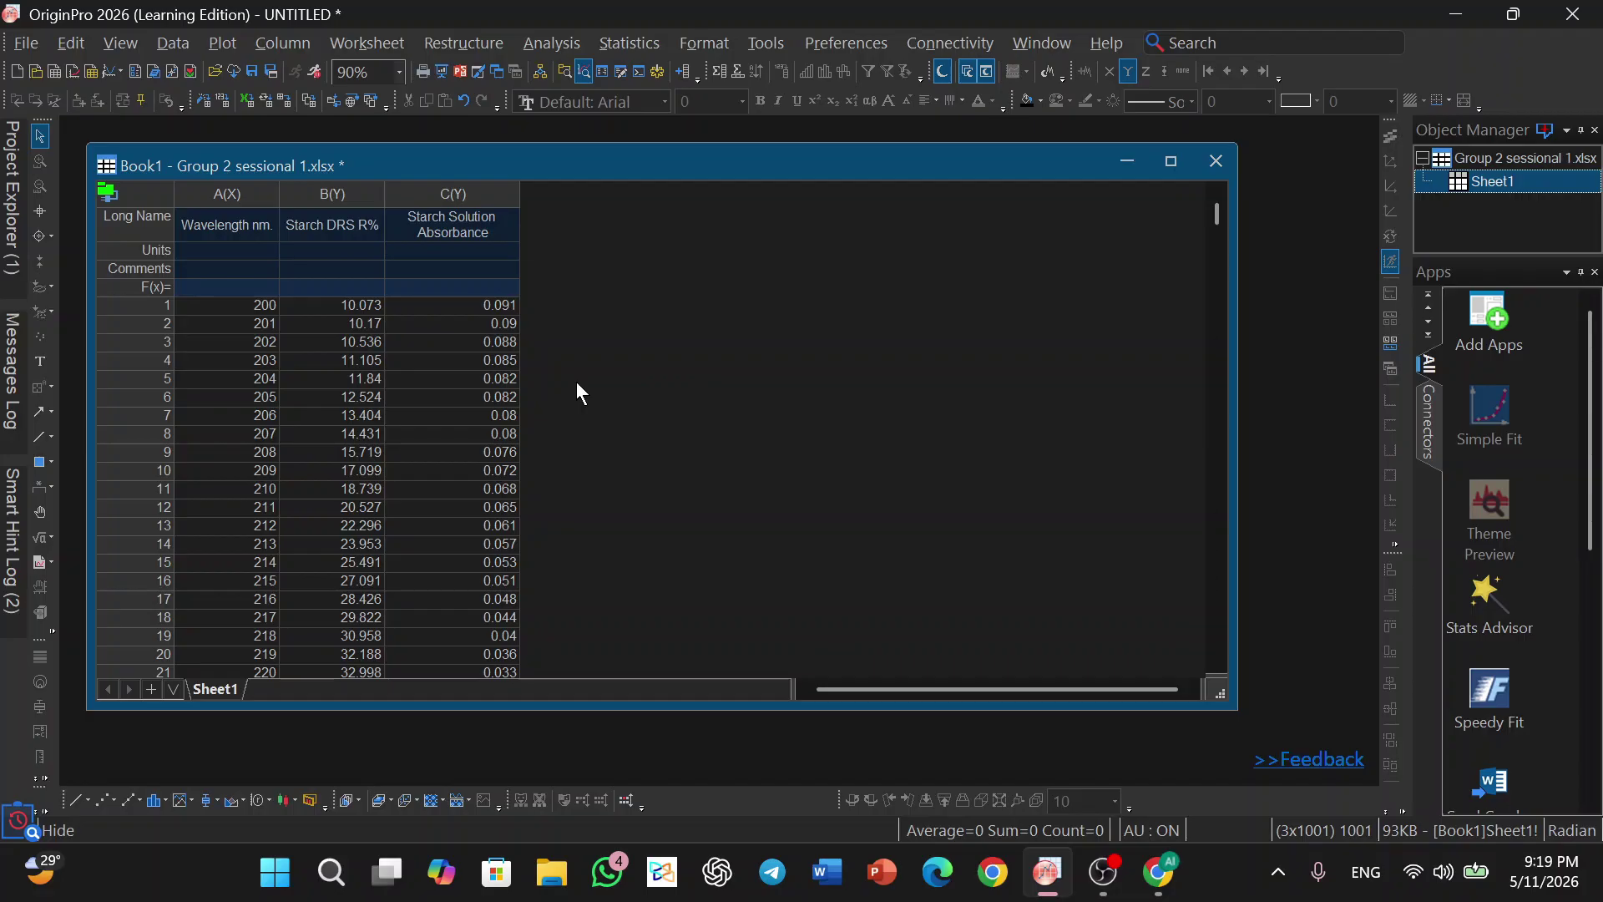
- Set column A's units to nm and shorten its long name to "Wavelength"
{"action": "left_click", "coordinate": [245, 251]}
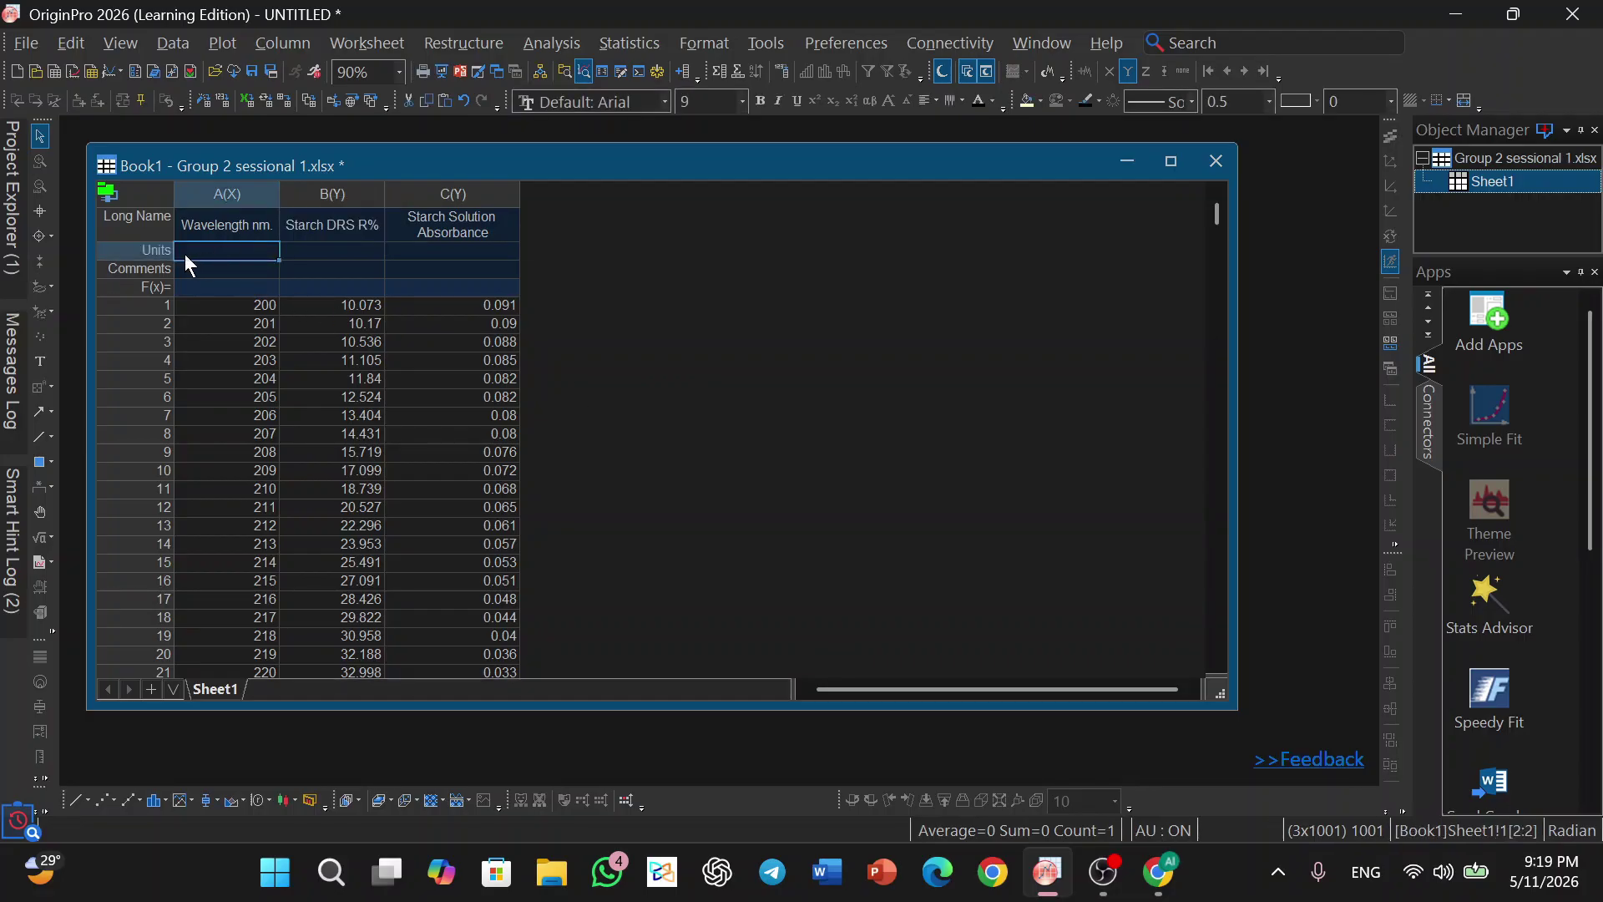
{"action": "type", "text": "nm"}
{"action": "key", "text": "Return"}
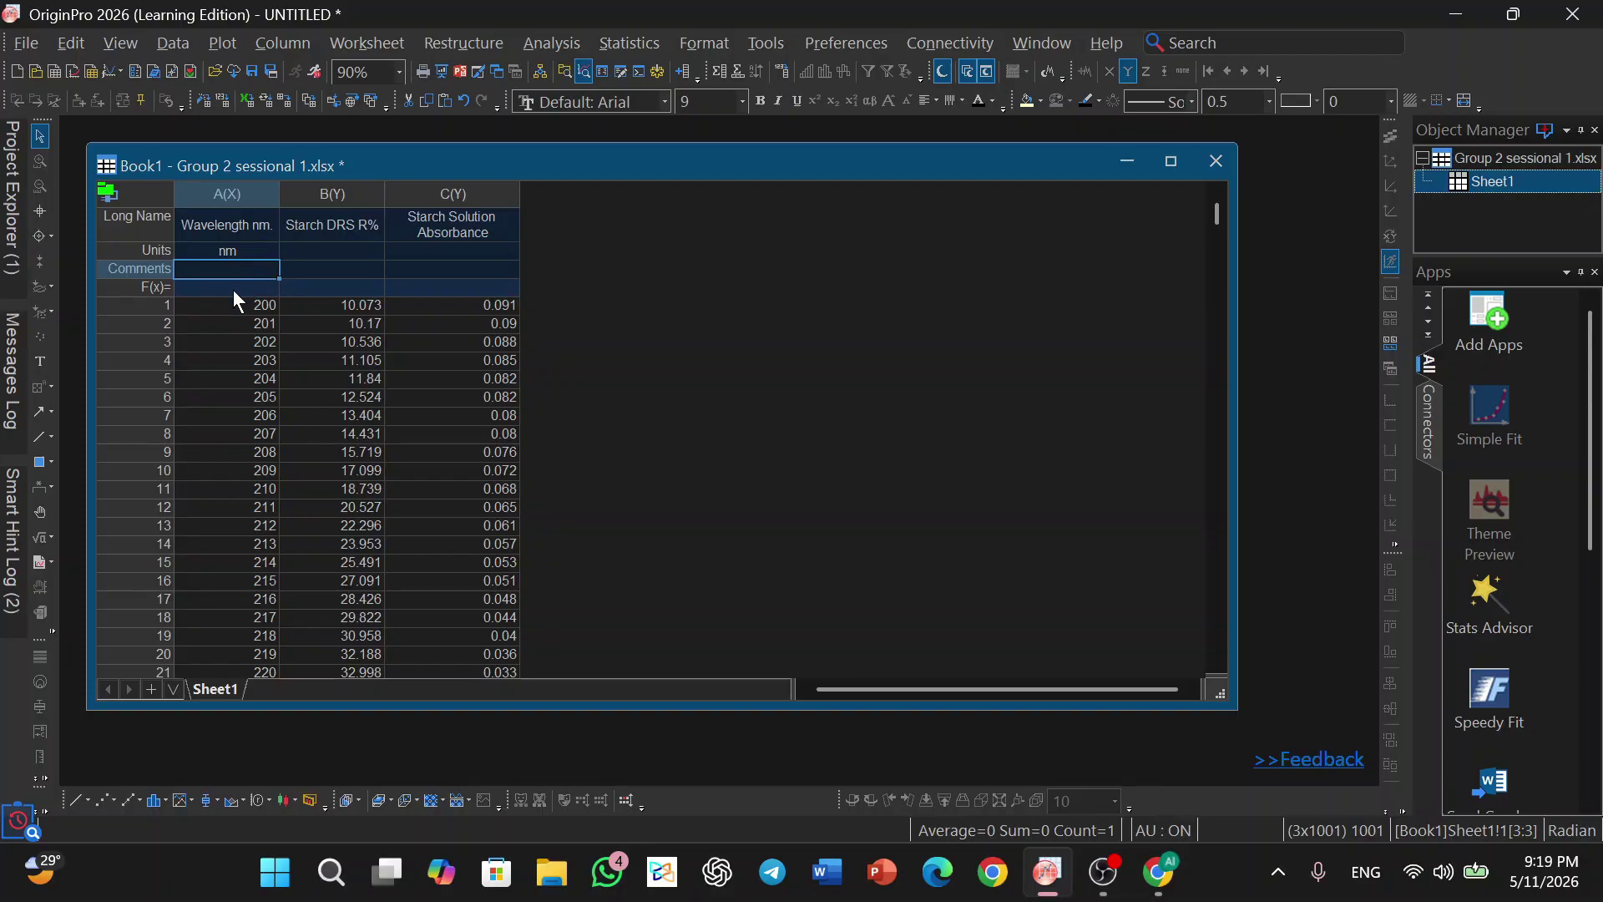
{"action": "left_click", "coordinate": [432, 258]}
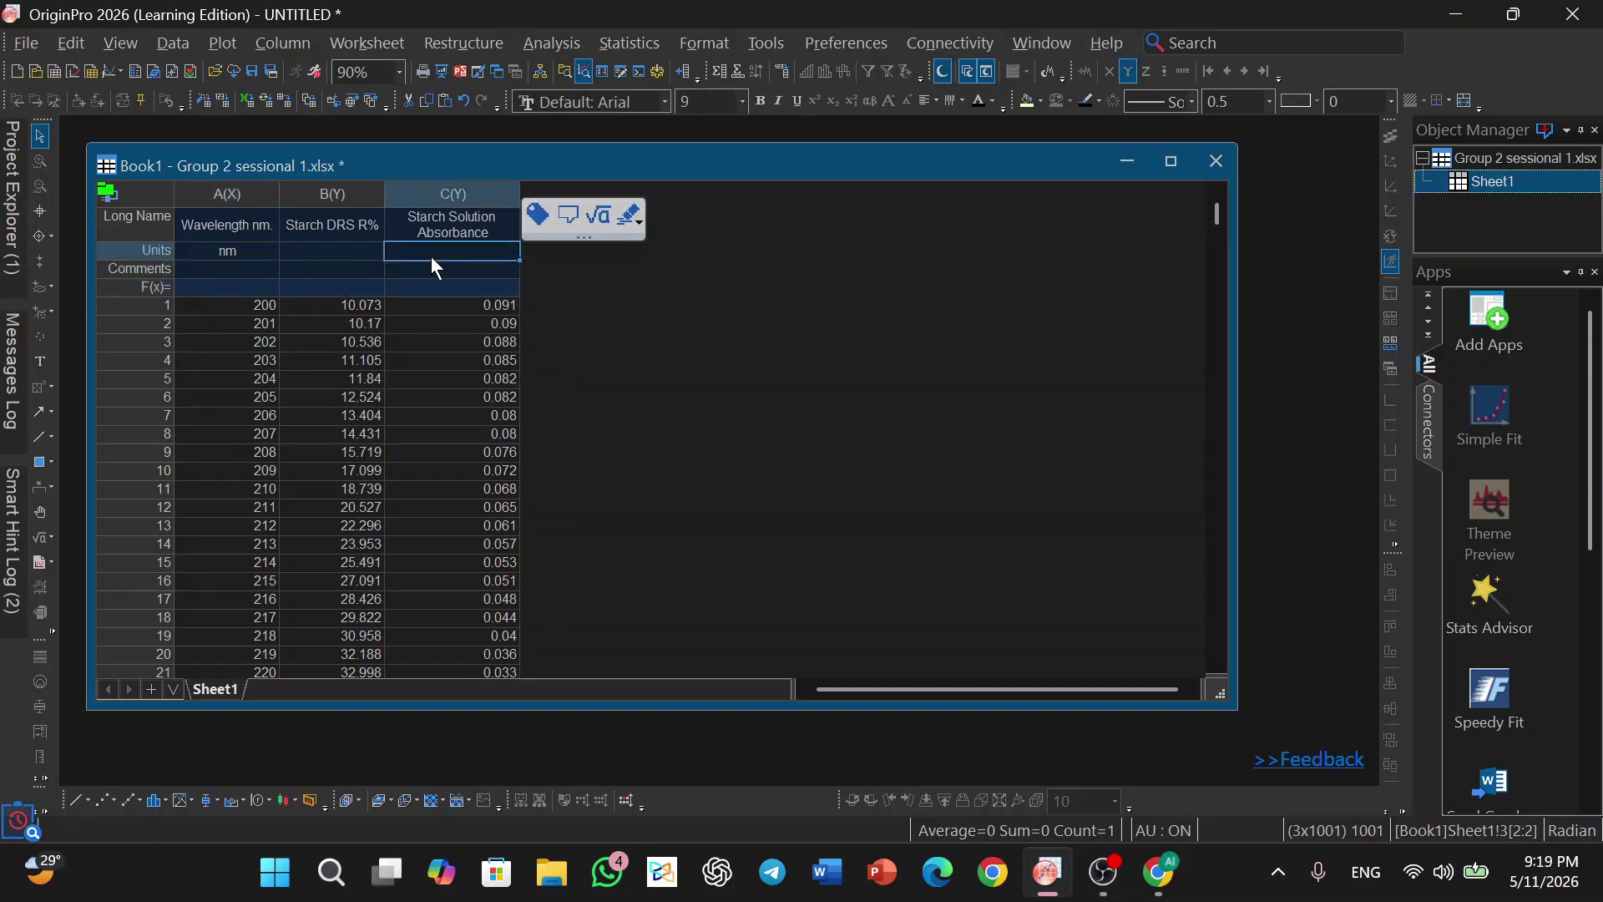
{"action": "left_click", "coordinate": [348, 250]}
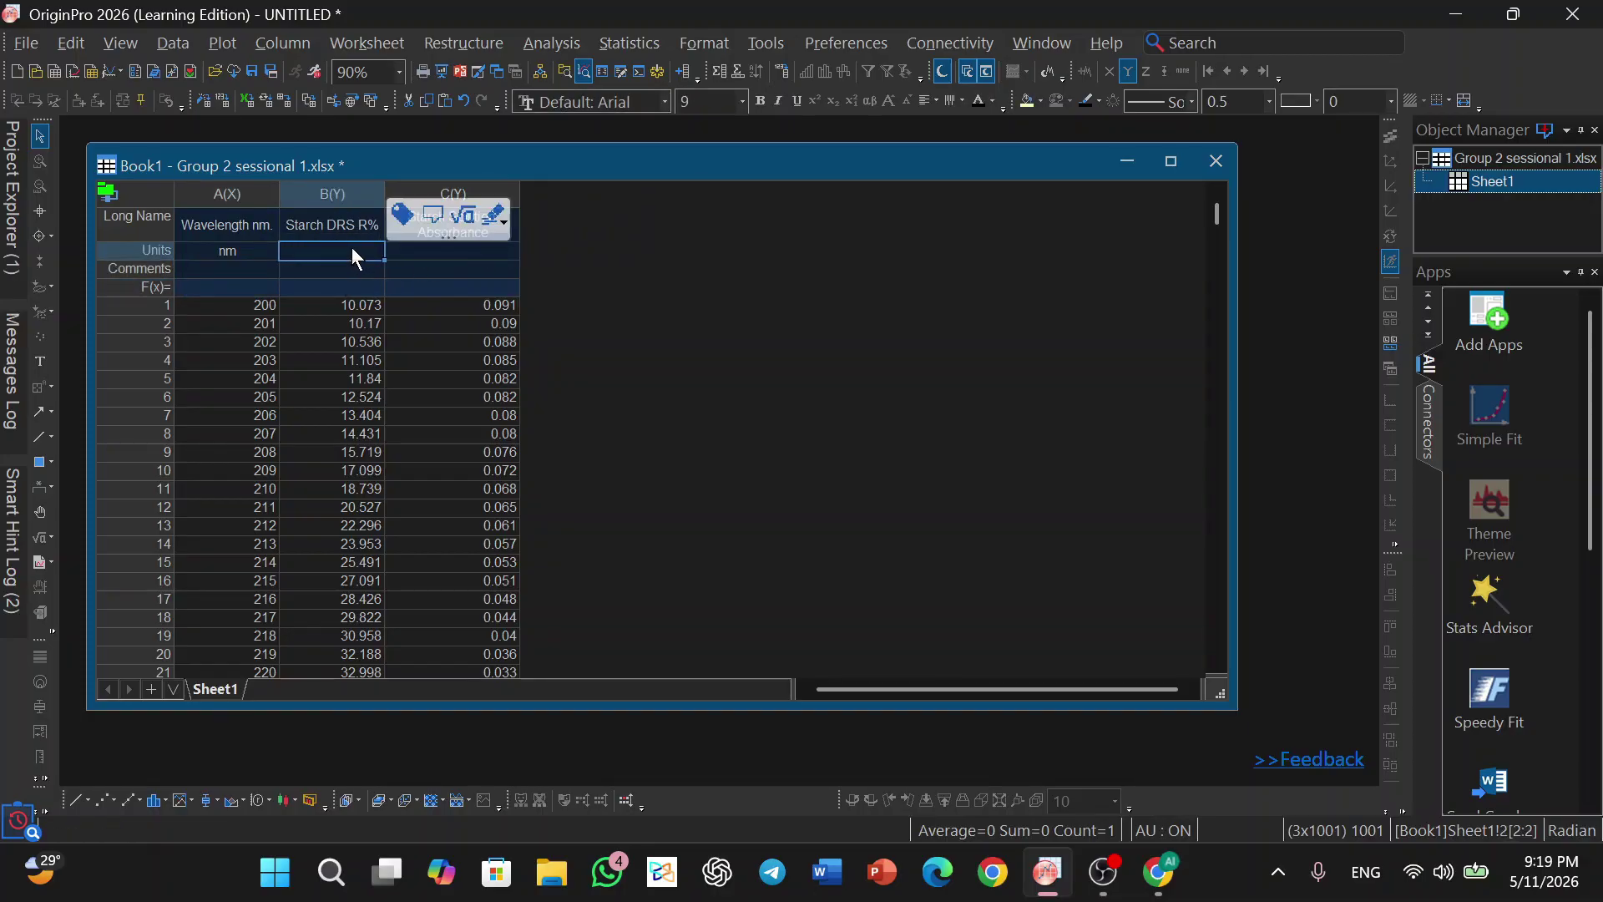
{"action": "left_click", "coordinate": [277, 218]}
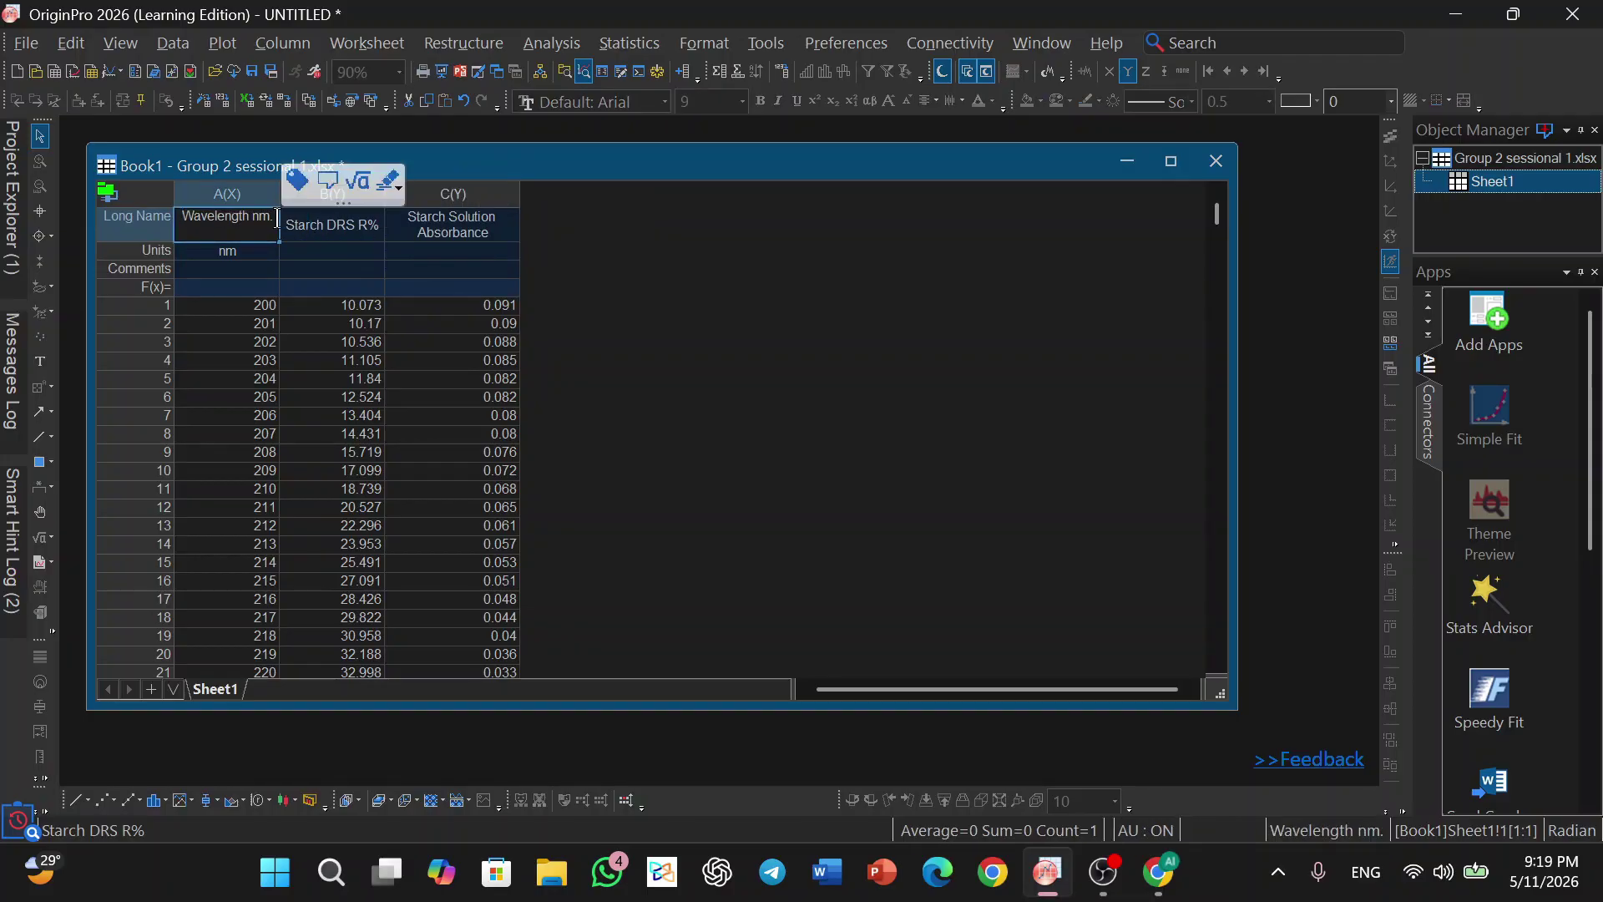
{"action": "key", "text": "F2"}
{"action": "key", "text": "BackSpace"}
{"action": "key", "text": "BackSpace"}
{"action": "key", "text": "BackSpace"}
{"action": "key", "text": "BackSpace"}
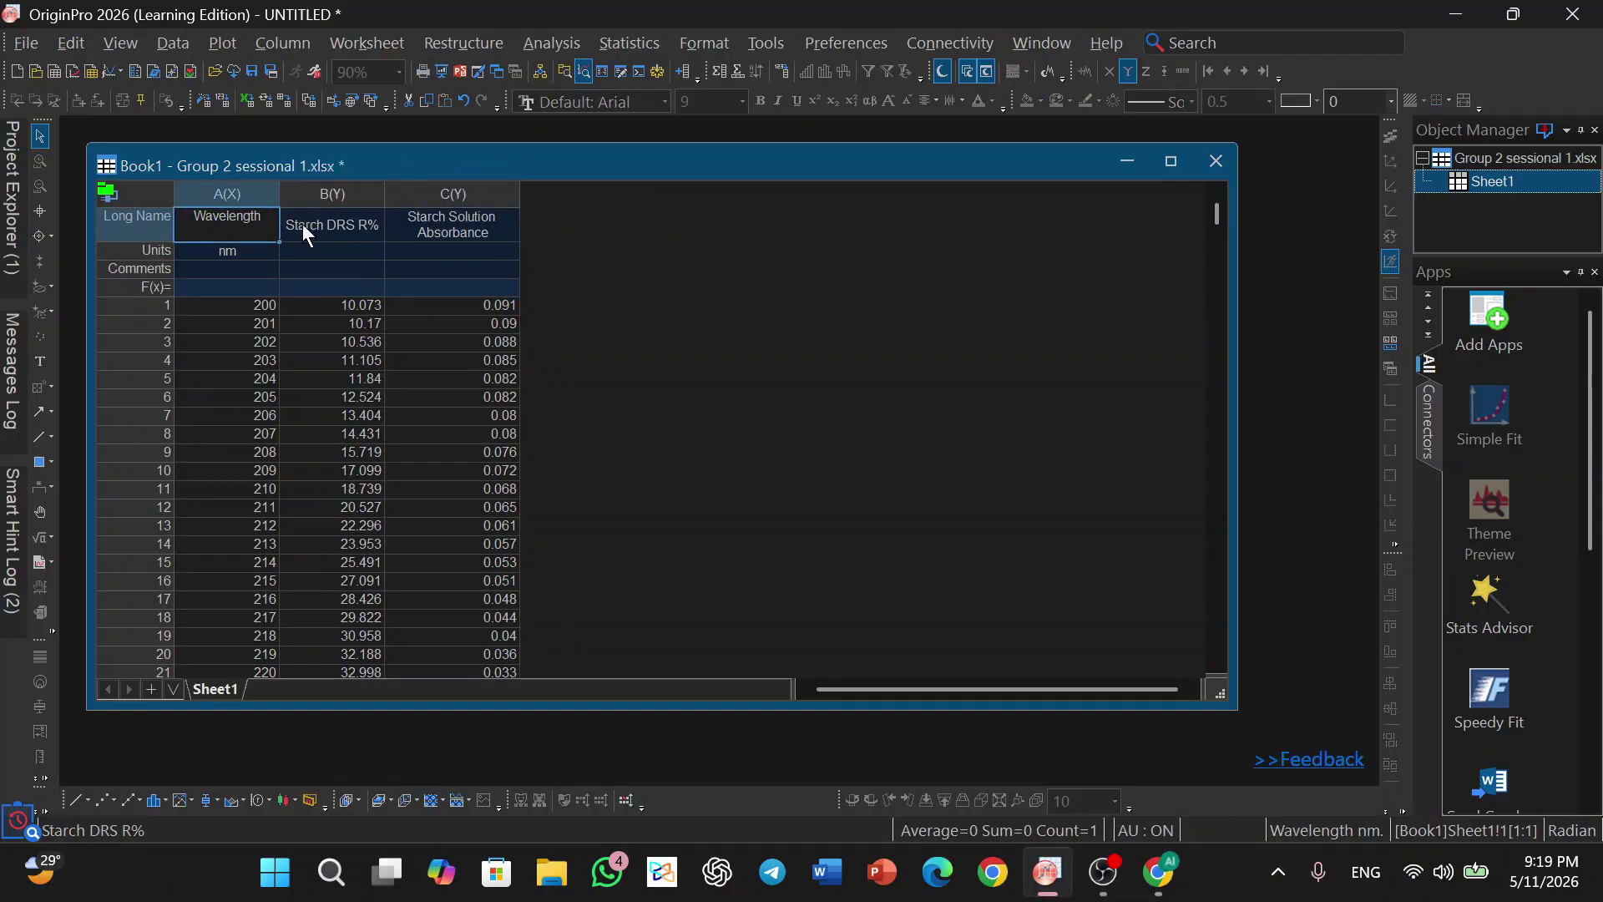
- Change column B's long name to "Starch DRS, R" and set its units to %
{"action": "left_click", "coordinate": [313, 237]}
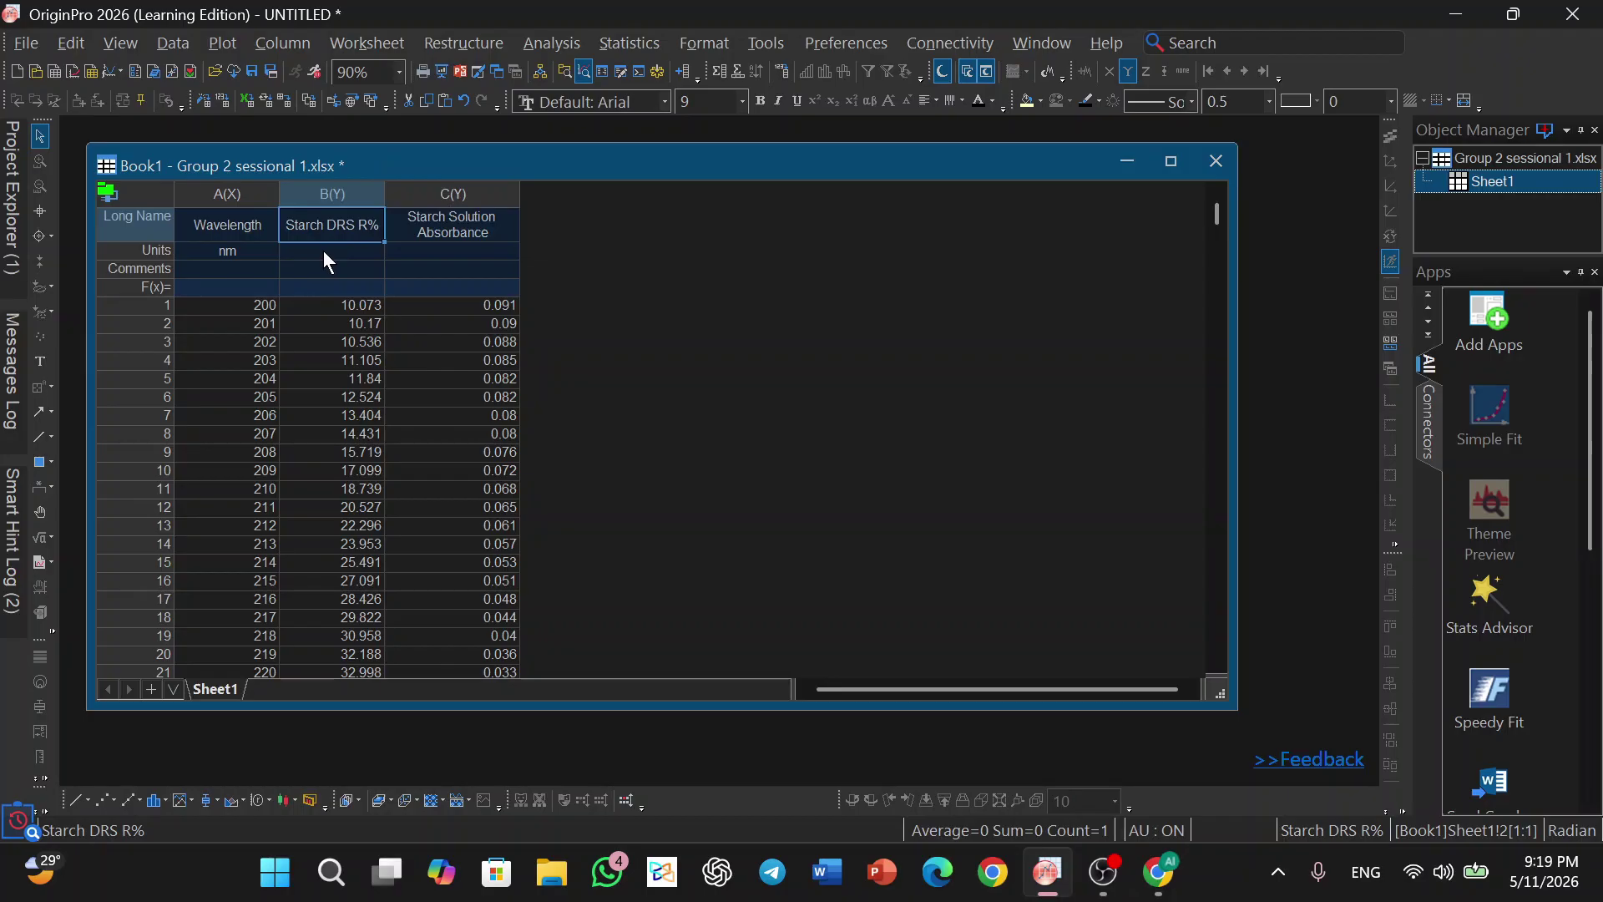
{"action": "left_click", "coordinate": [324, 251]}
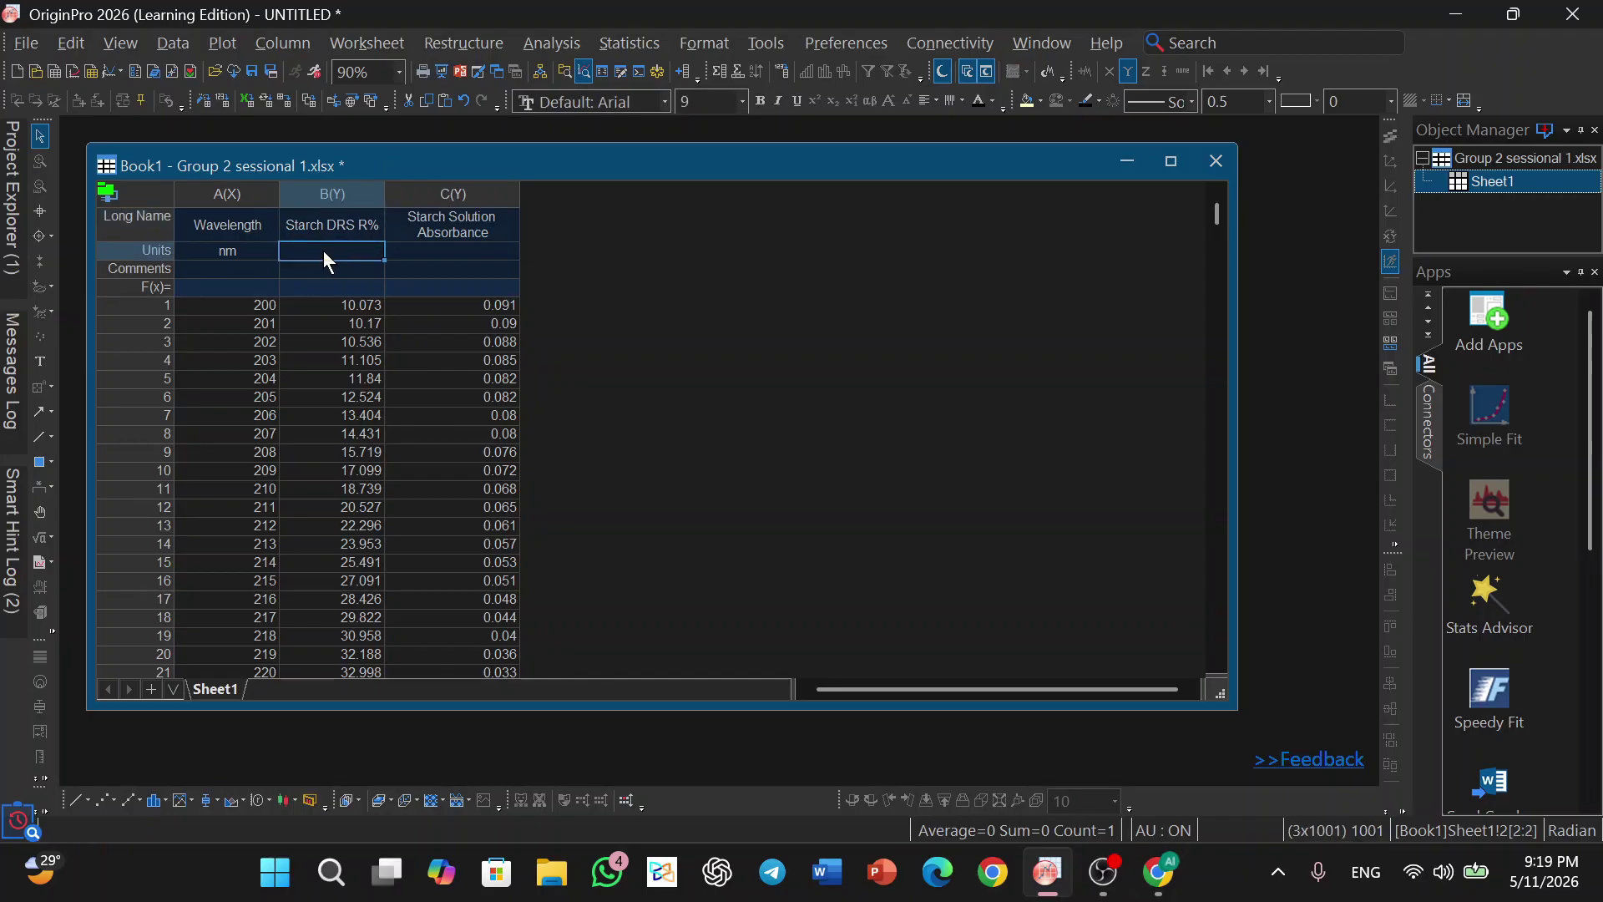
{"action": "double_click", "coordinate": [375, 222]}
{"action": "key", "text": "BackSpace"}
{"action": "key", "text": "Left"}
{"action": "key", "text": "Left"}
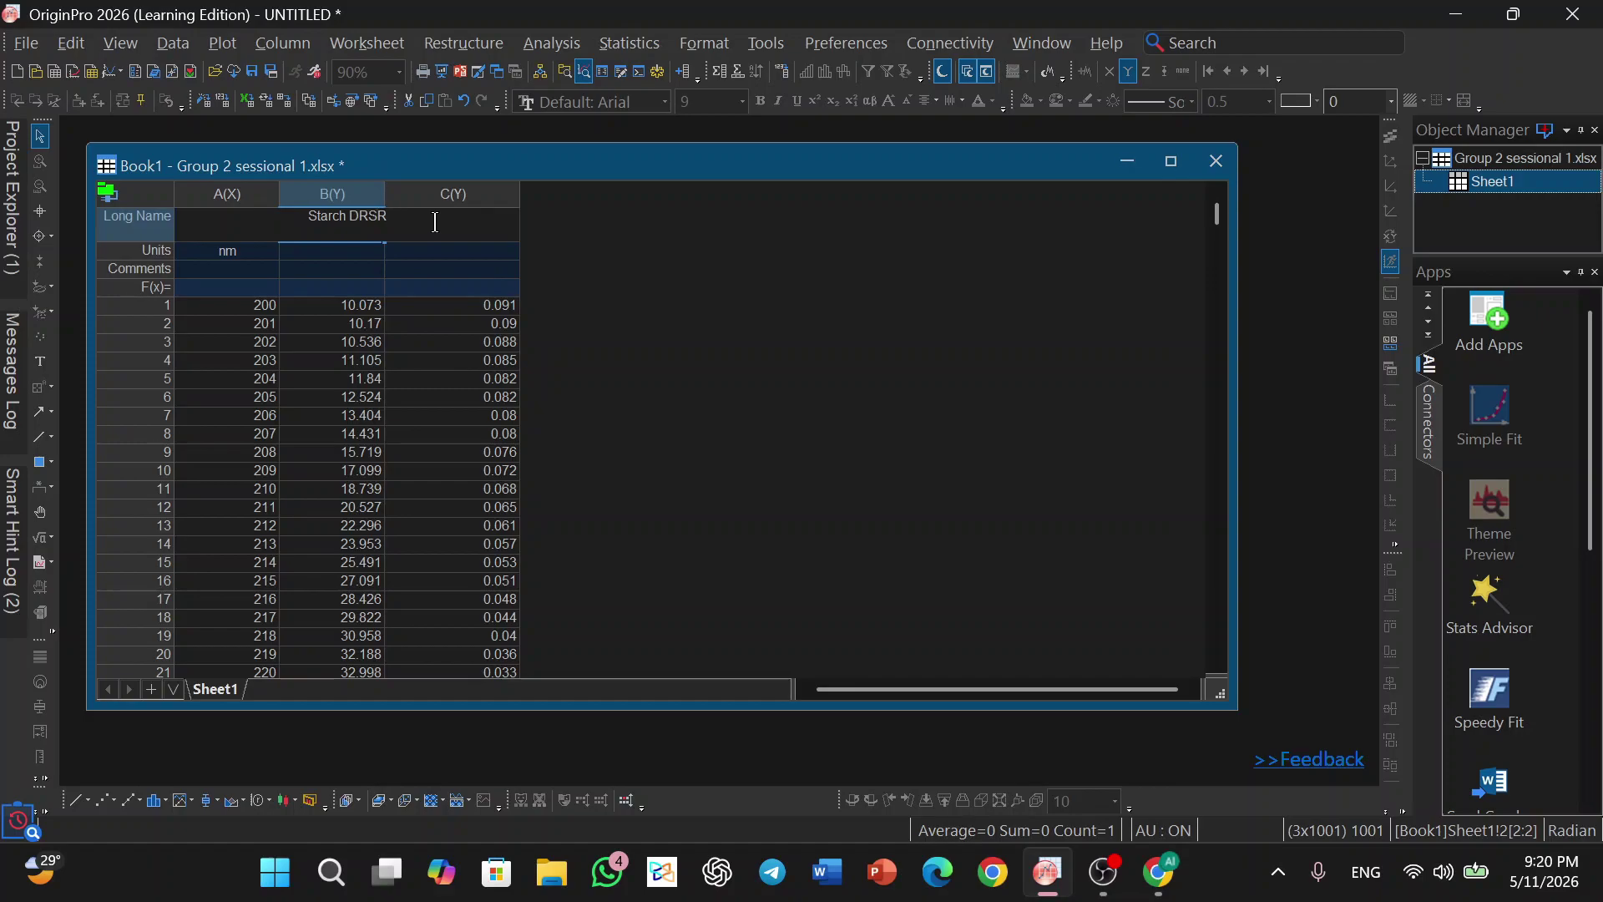
{"action": "type", "text": ","}
{"action": "left_click", "coordinate": [336, 262]}
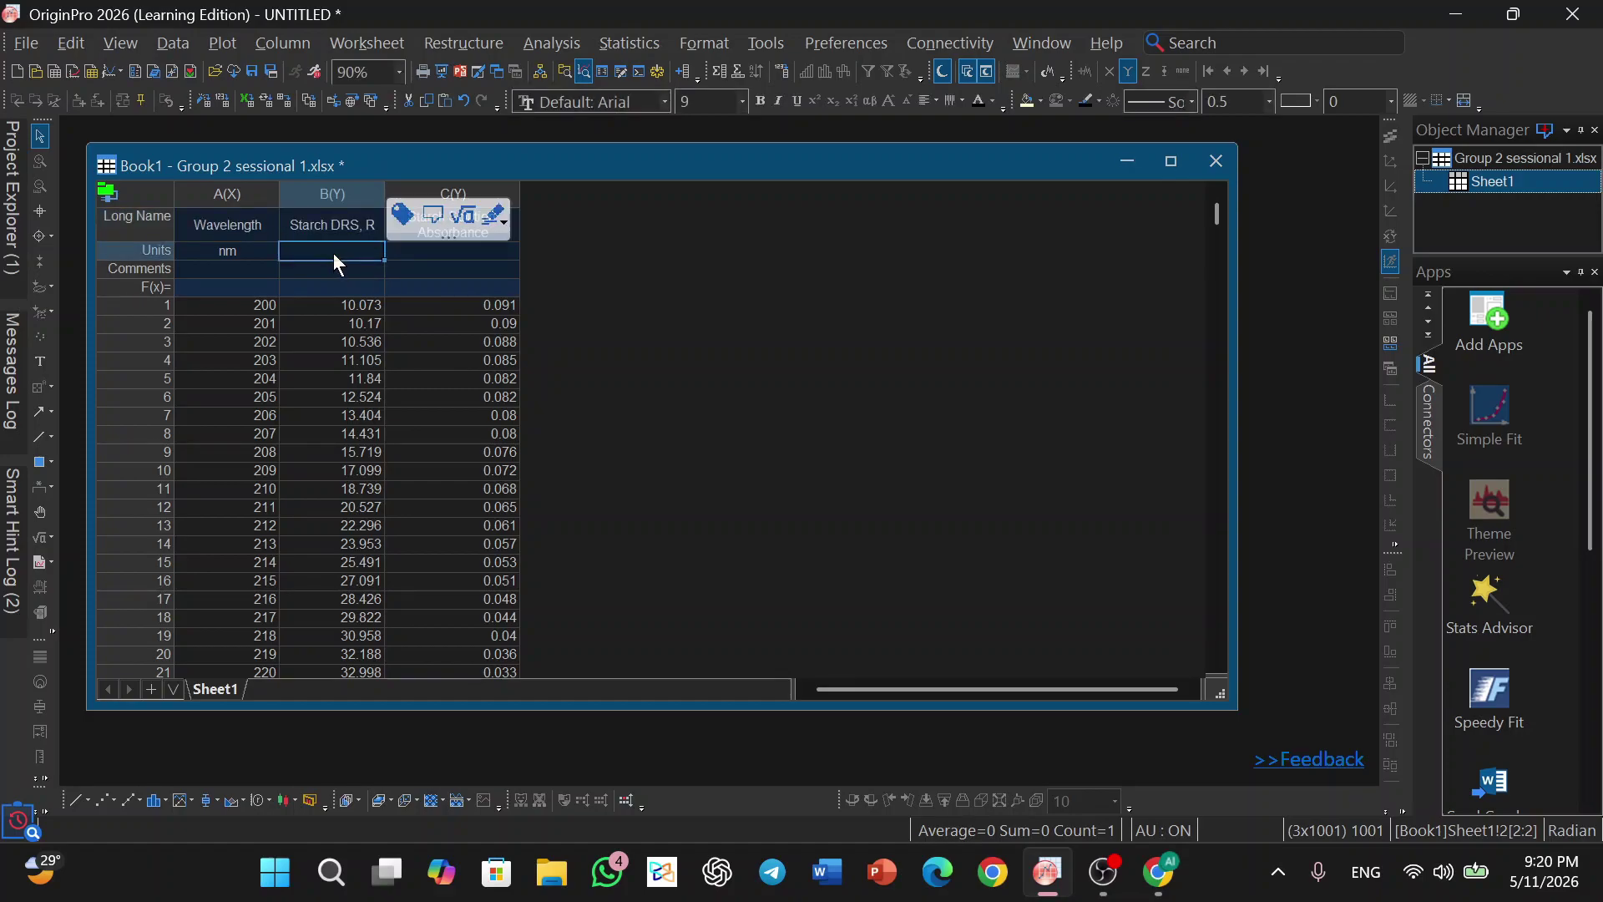
{"action": "type", "text": "%"}
{"action": "left_click", "coordinate": [441, 254]}
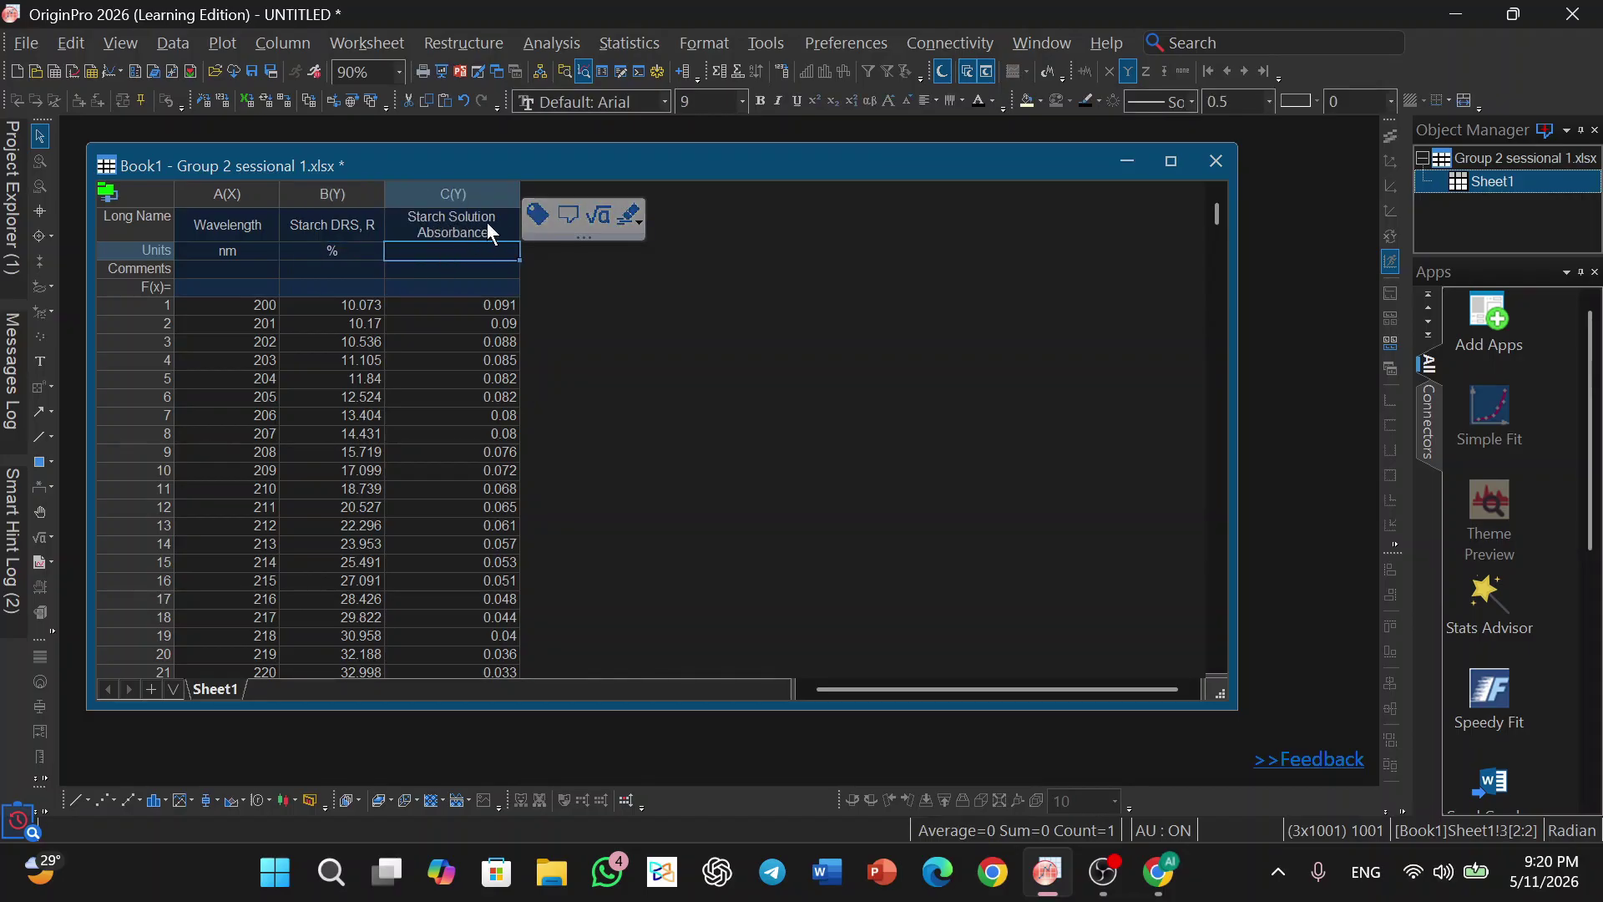
{"action": "left_click", "coordinate": [458, 265]}
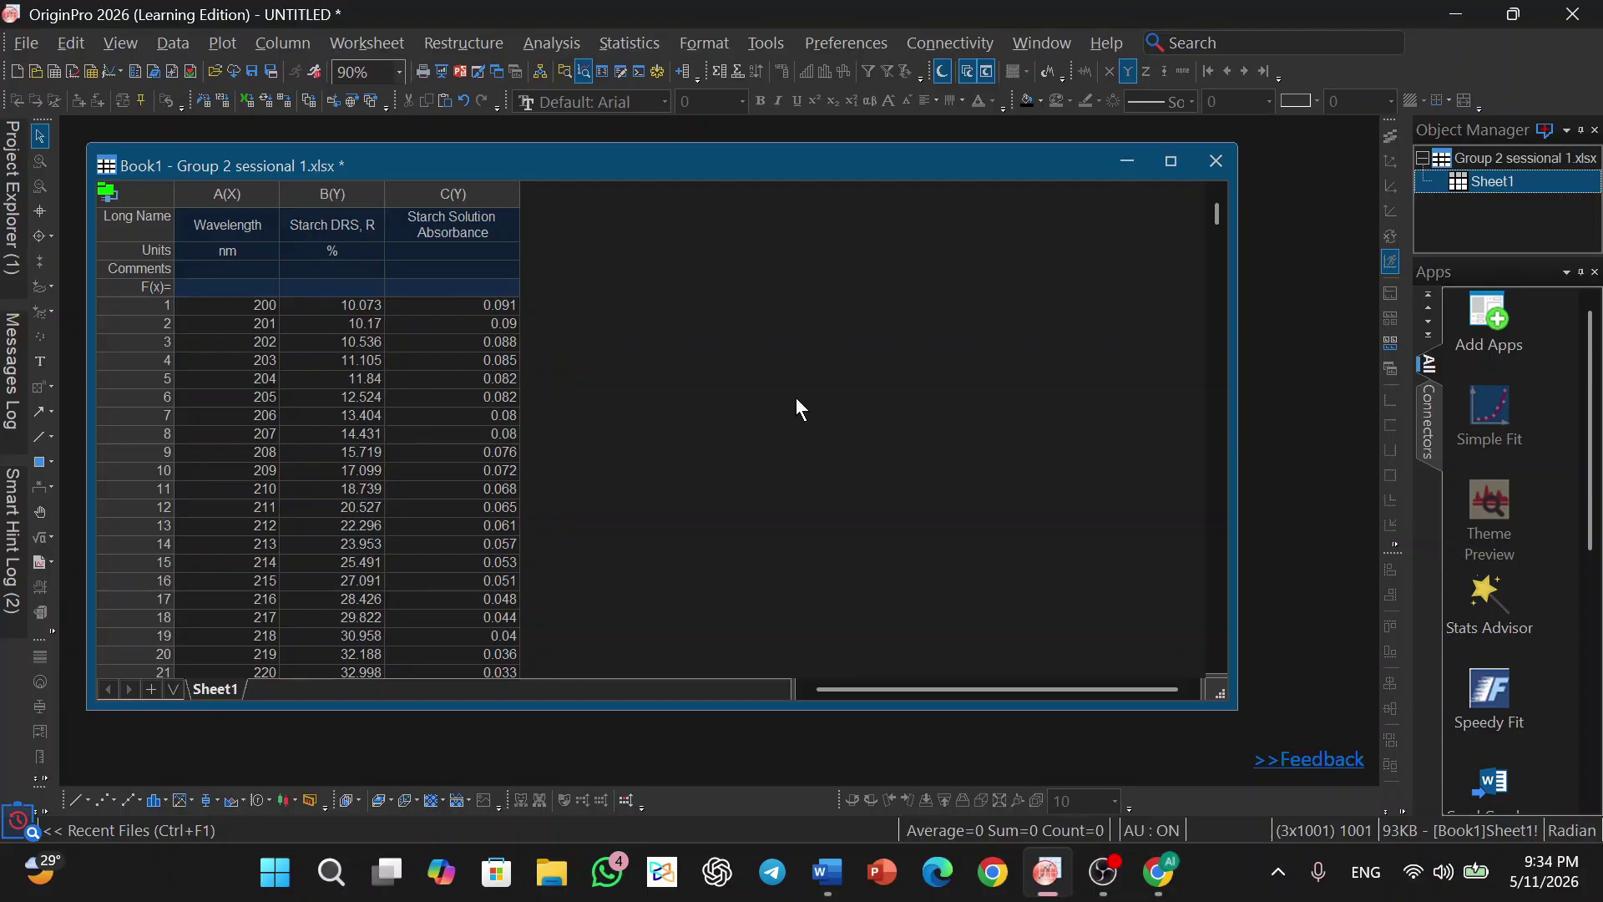
- Add one empty column to the worksheet, followed by four more through the Add New Columns dialog
{"action": "key", "text": "ctrl+d"}
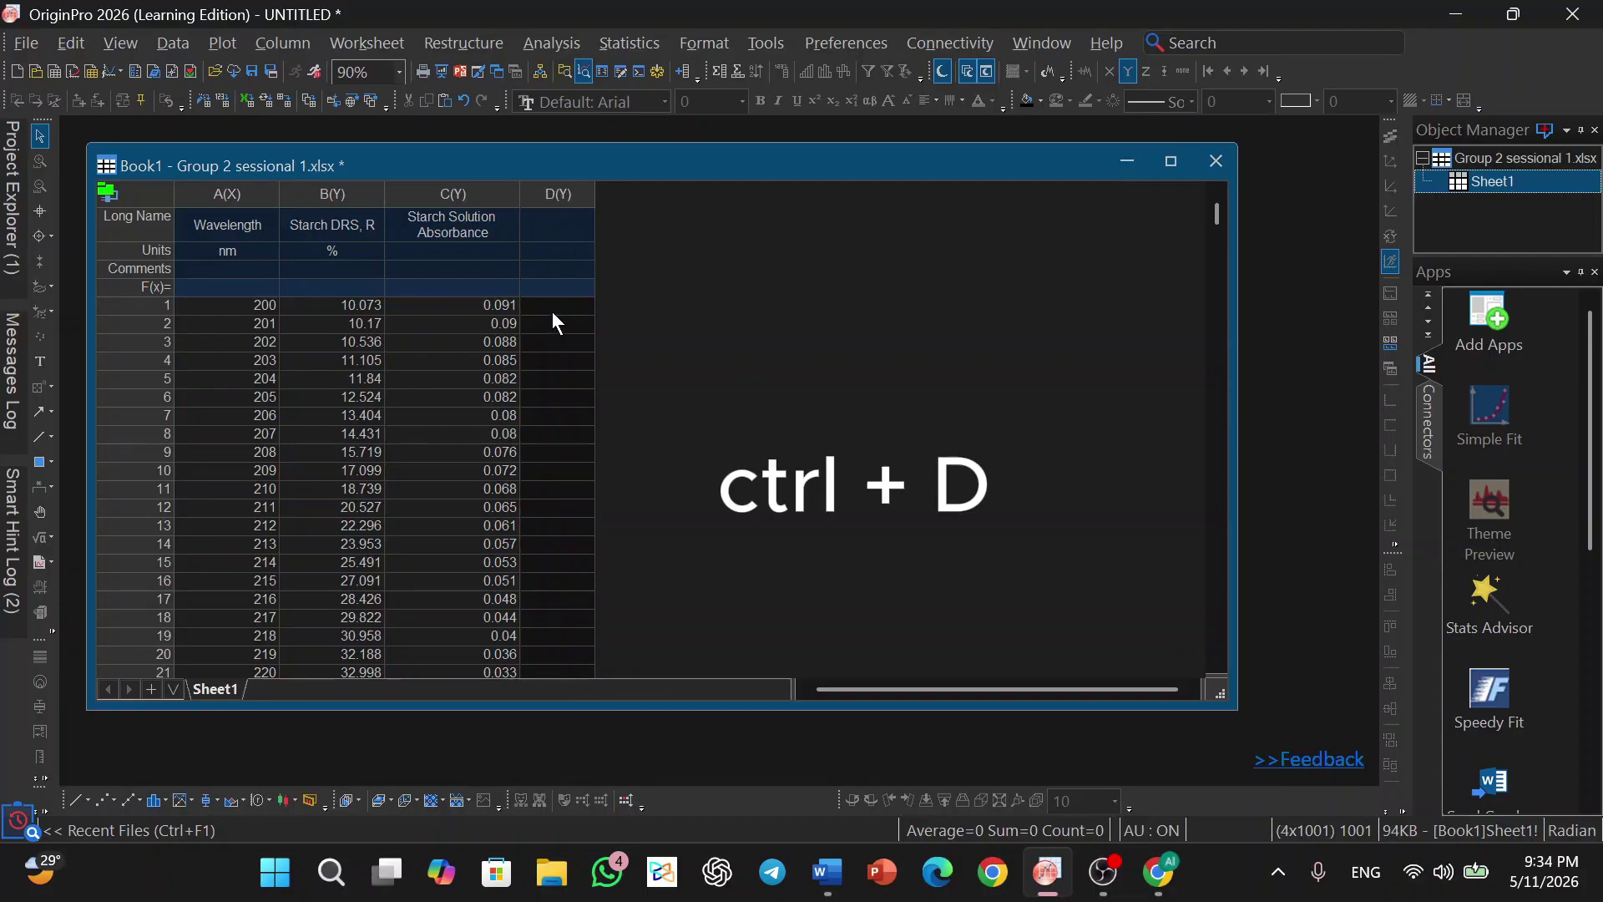
{"action": "key", "text": "ctrl+alt+d"}
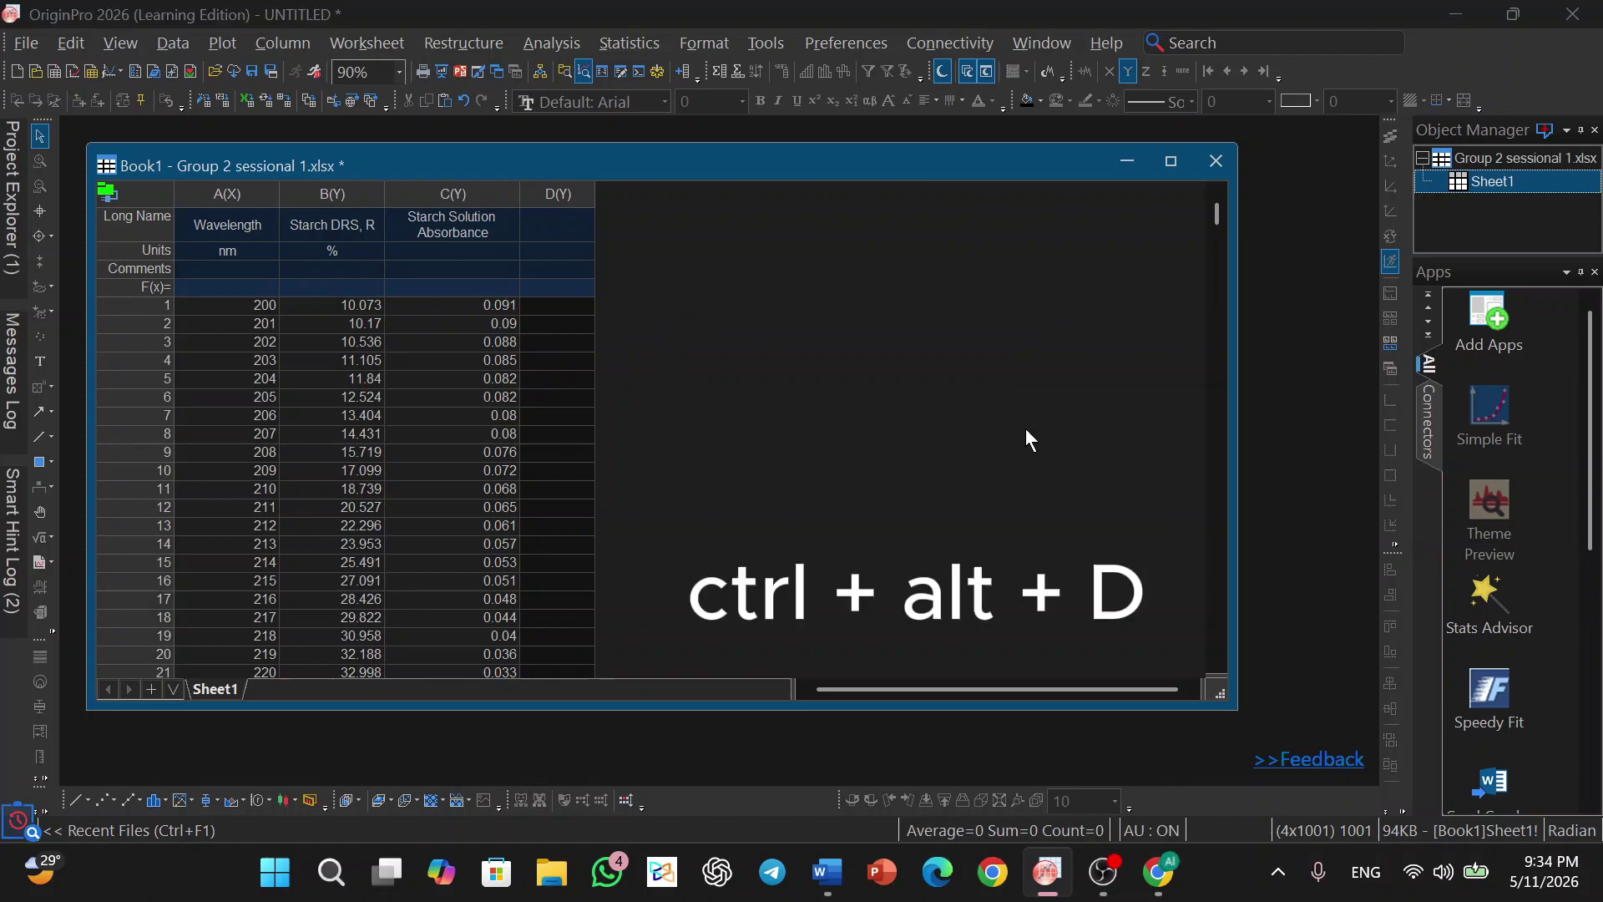
{"action": "left_click", "coordinate": [679, 474]}
{"action": "key", "text": "BackSpace"}
{"action": "type", "text": "4"}
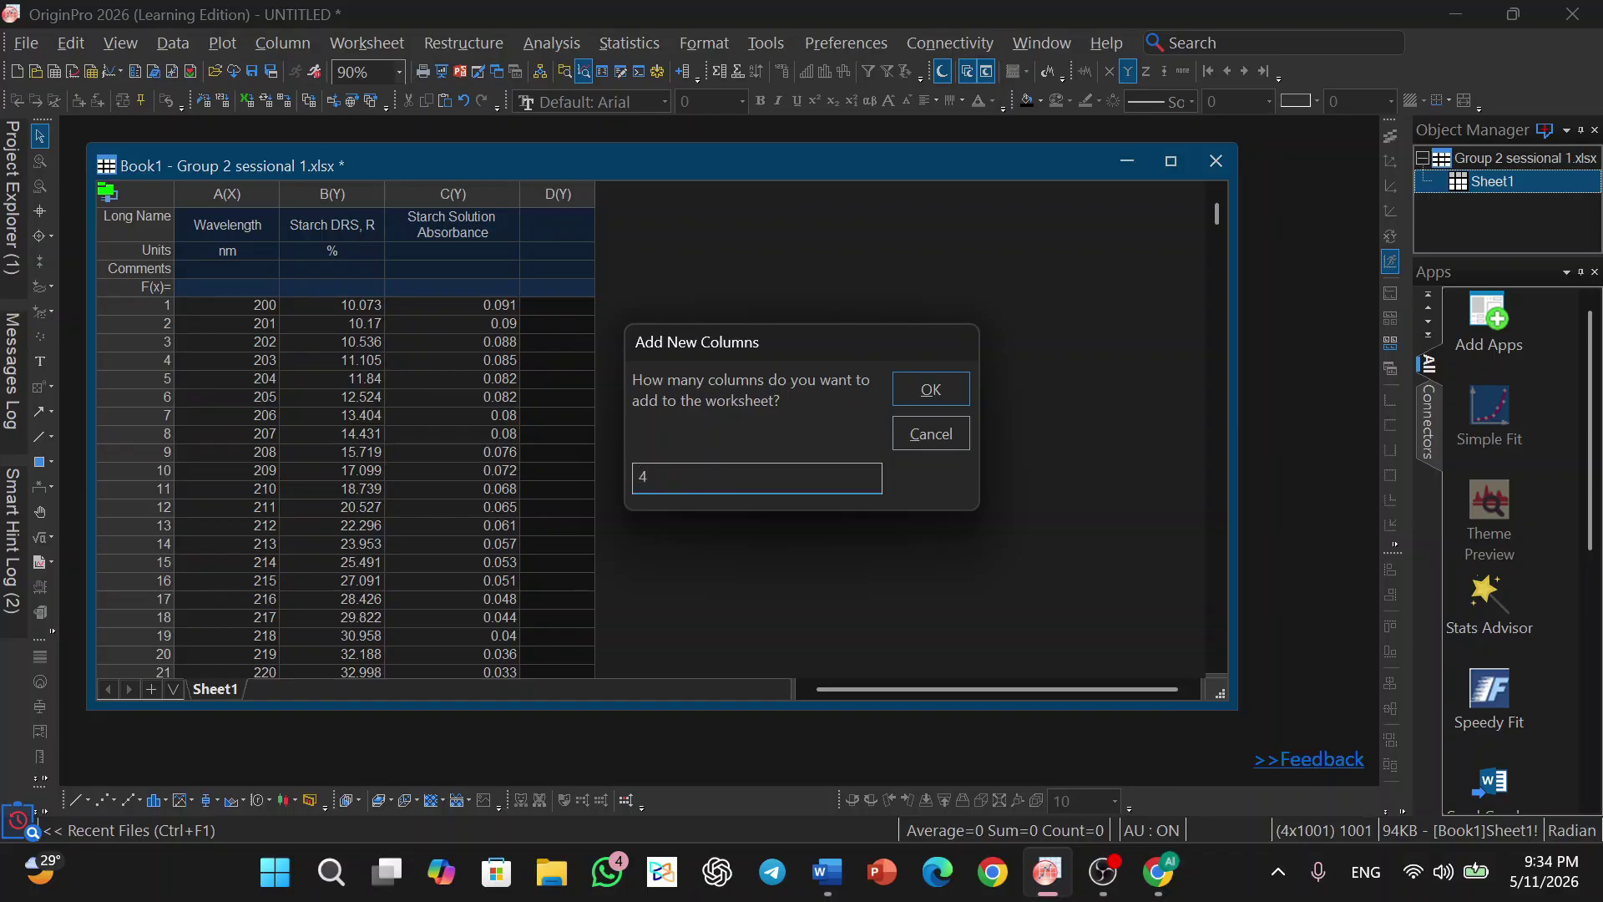
{"action": "left_click", "coordinate": [928, 389]}
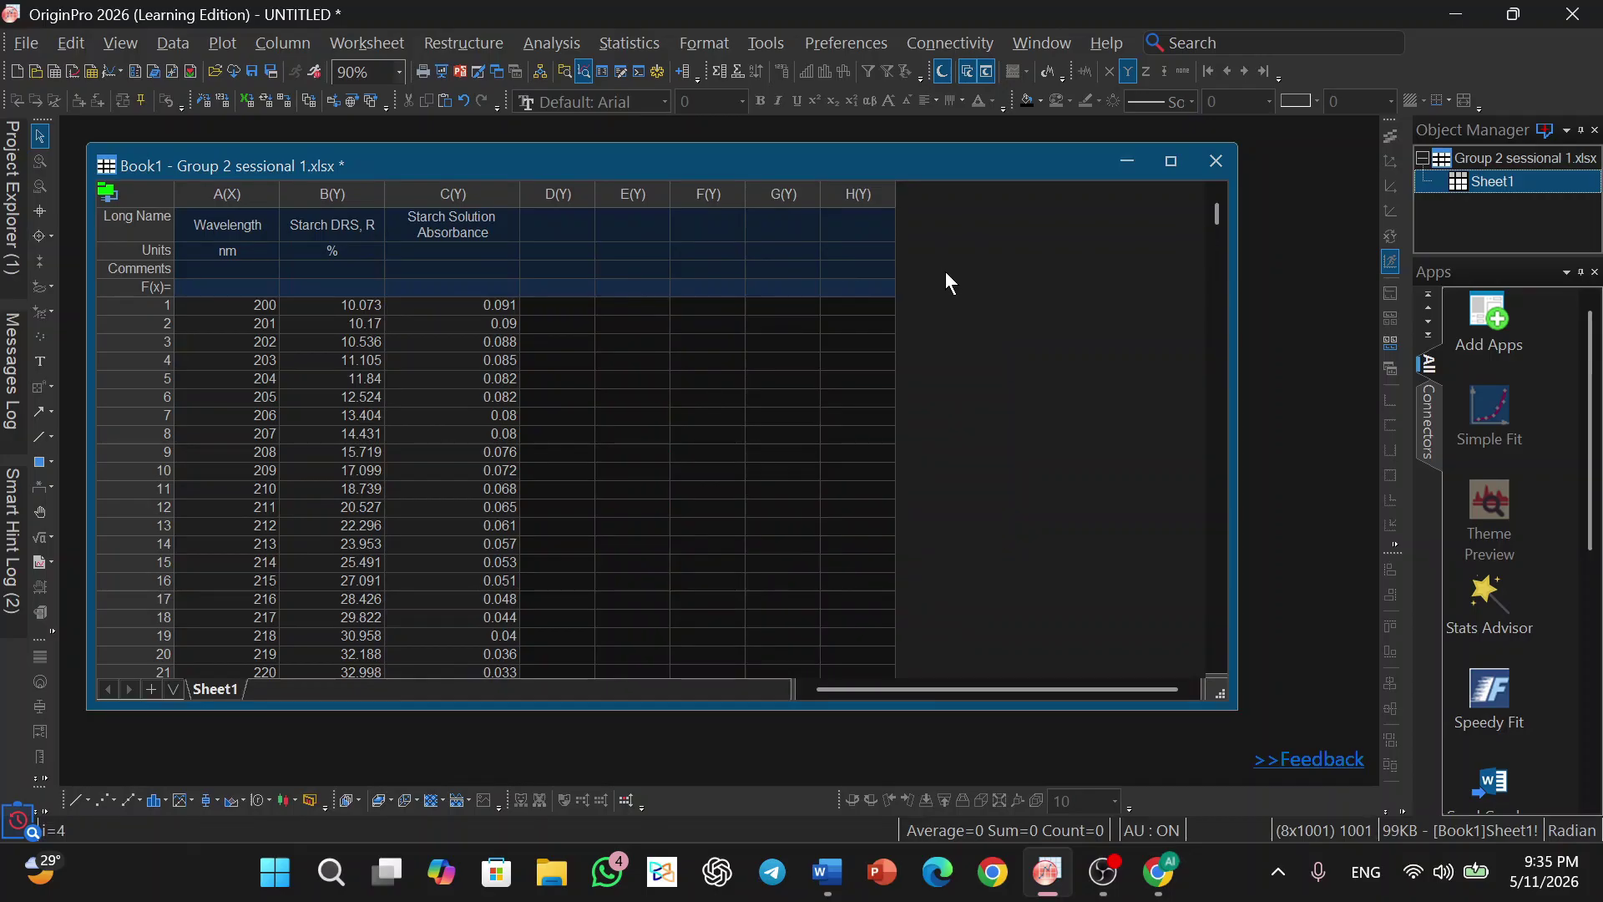
{"action": "left_click", "coordinate": [573, 242]}
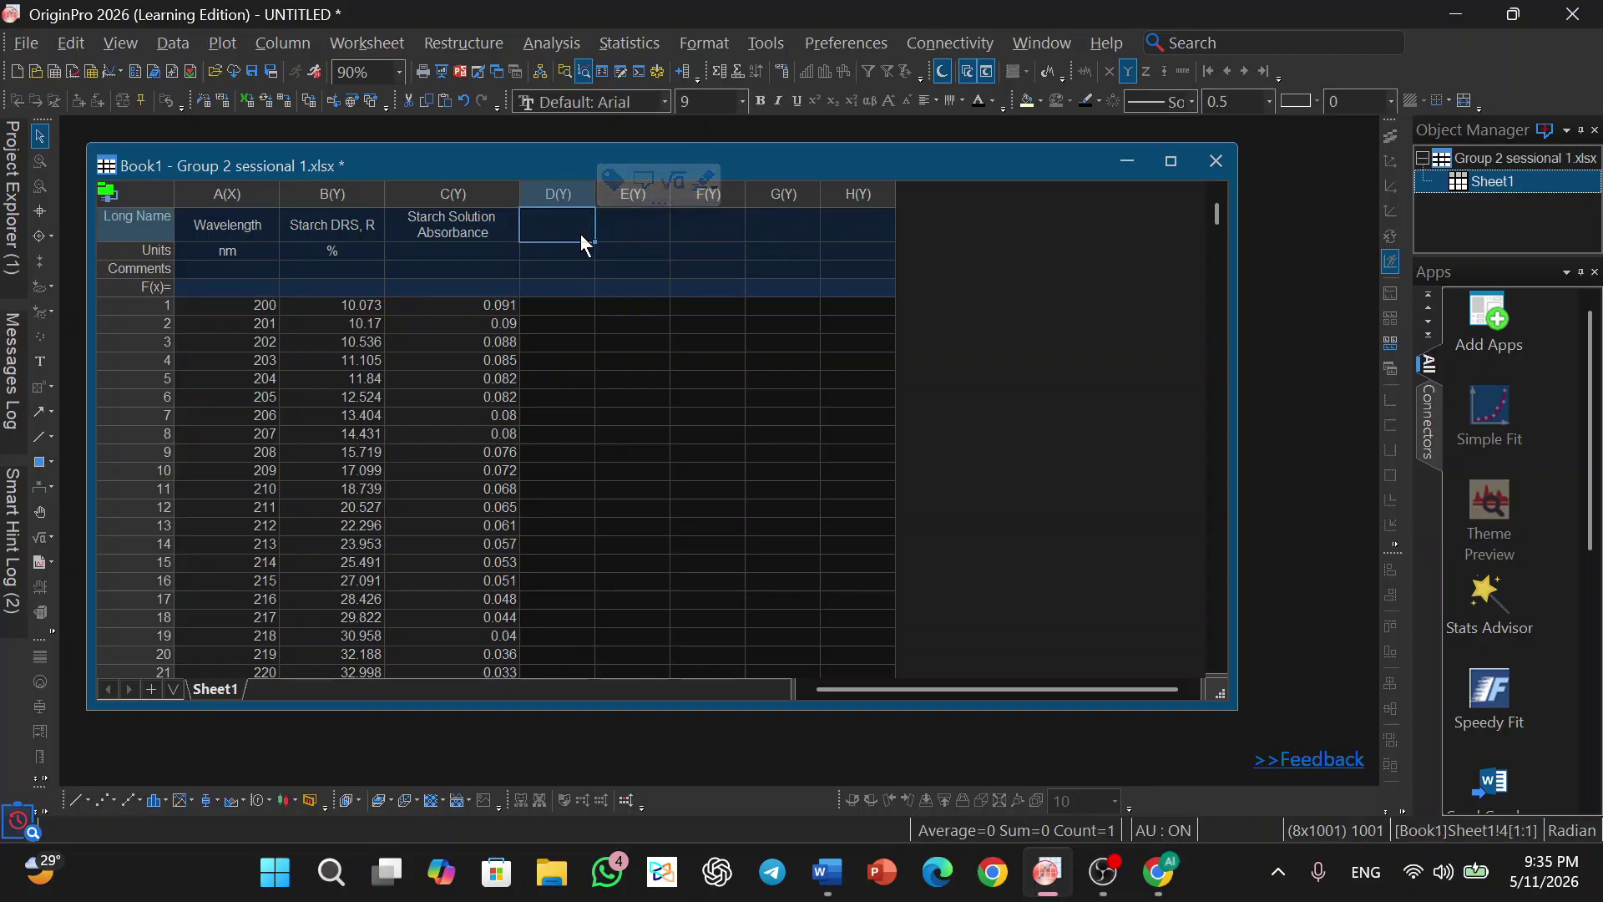
{"action": "left_click", "coordinate": [580, 243]}
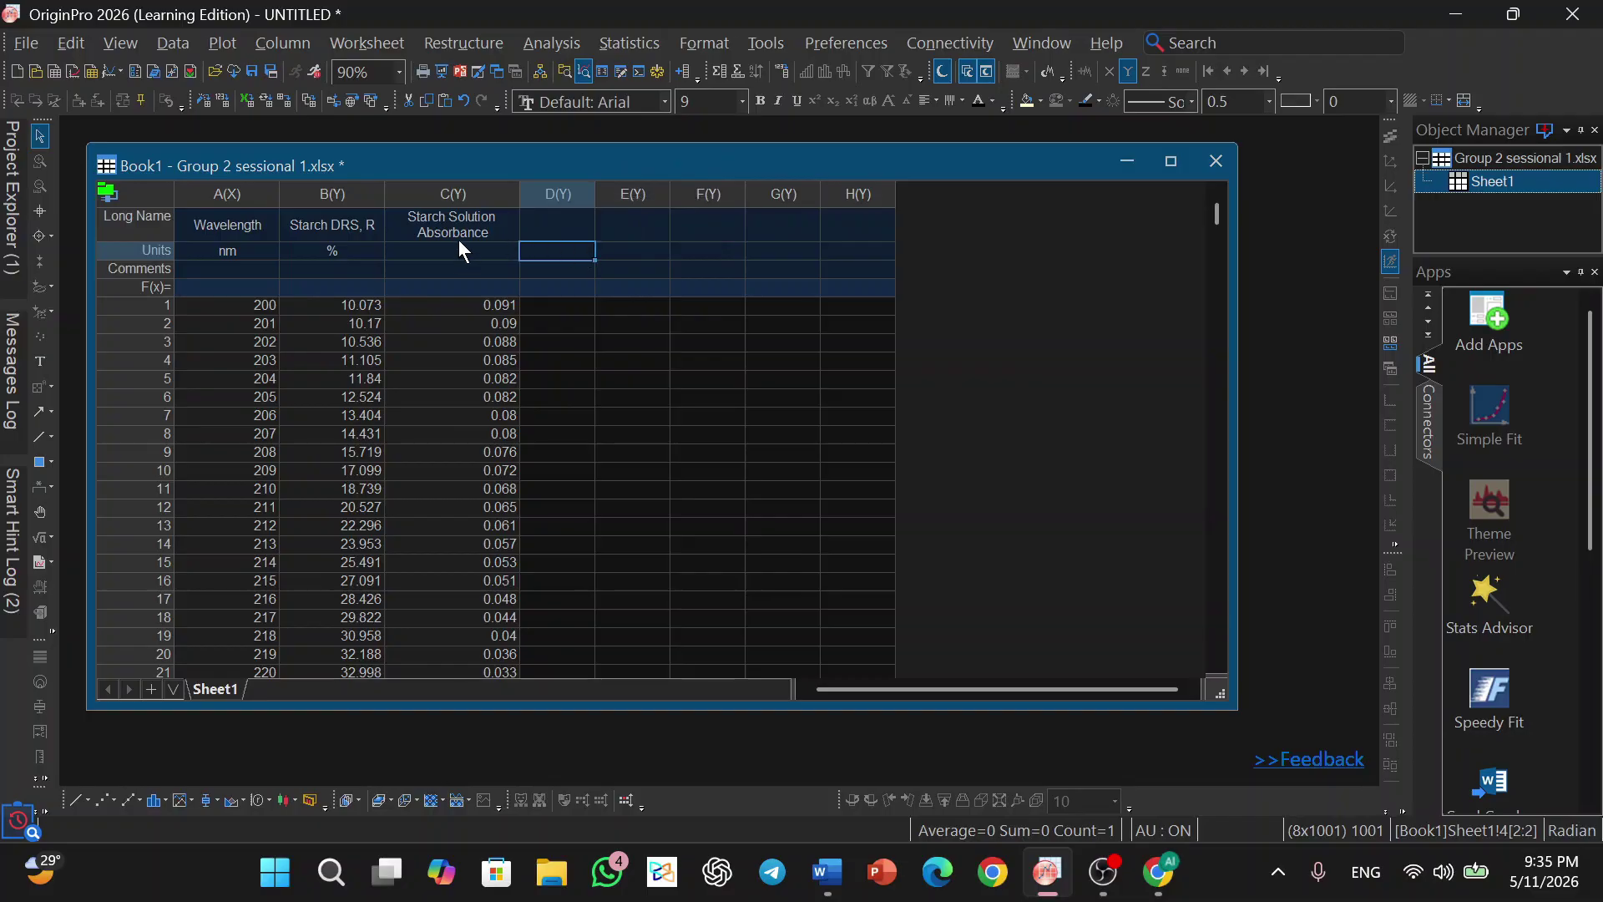
{"action": "left_click", "coordinate": [326, 231]}
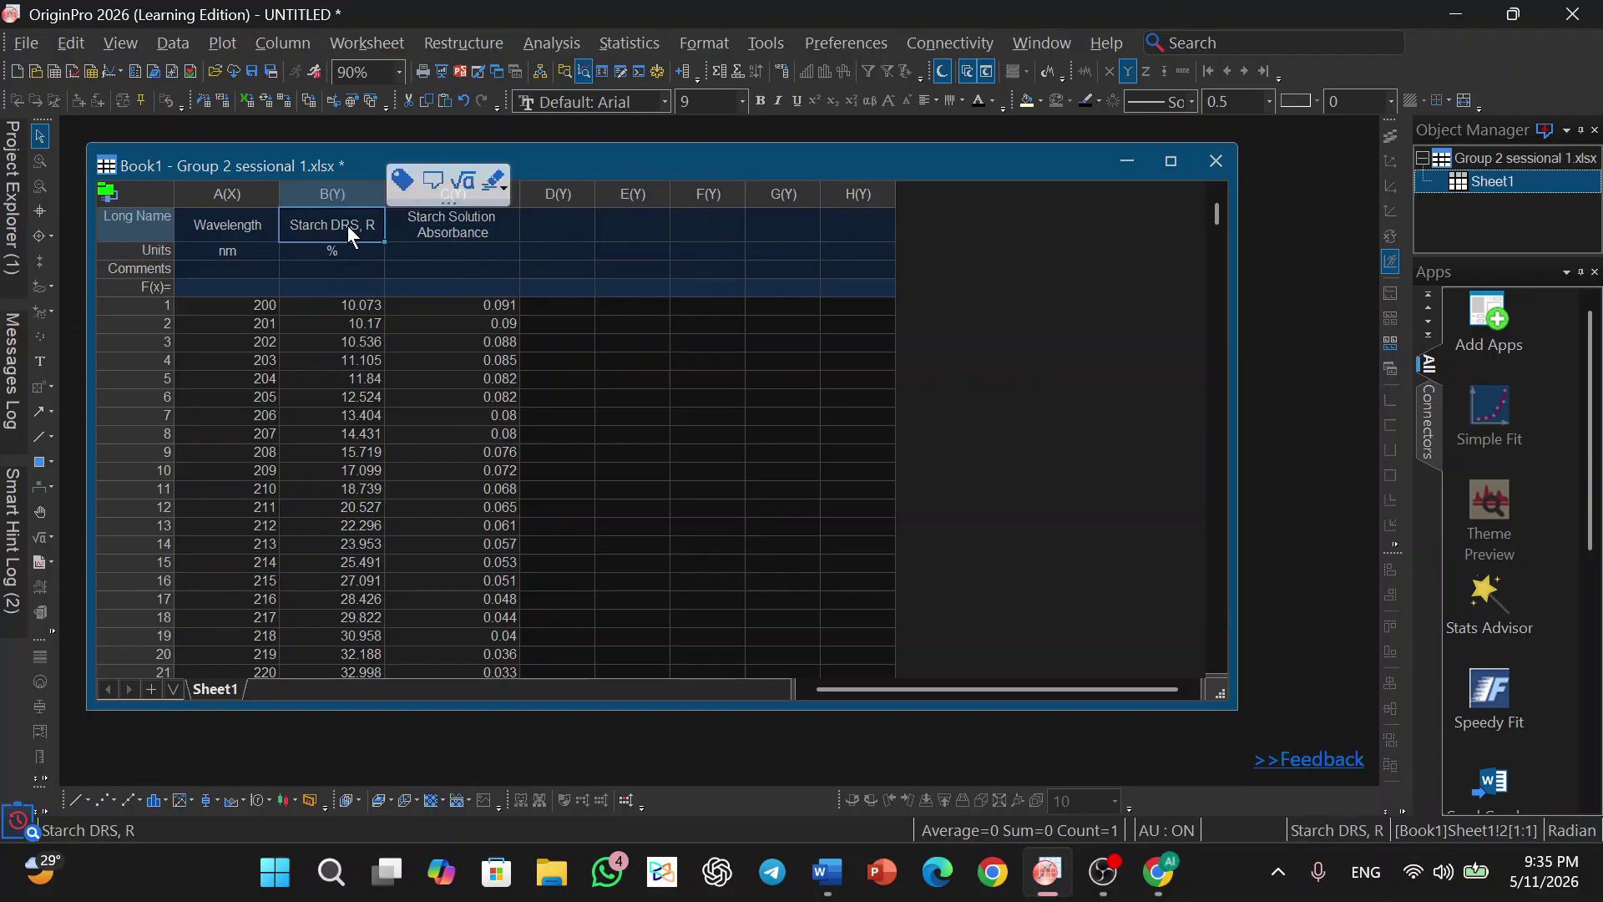
{"action": "left_click", "coordinate": [458, 231]}
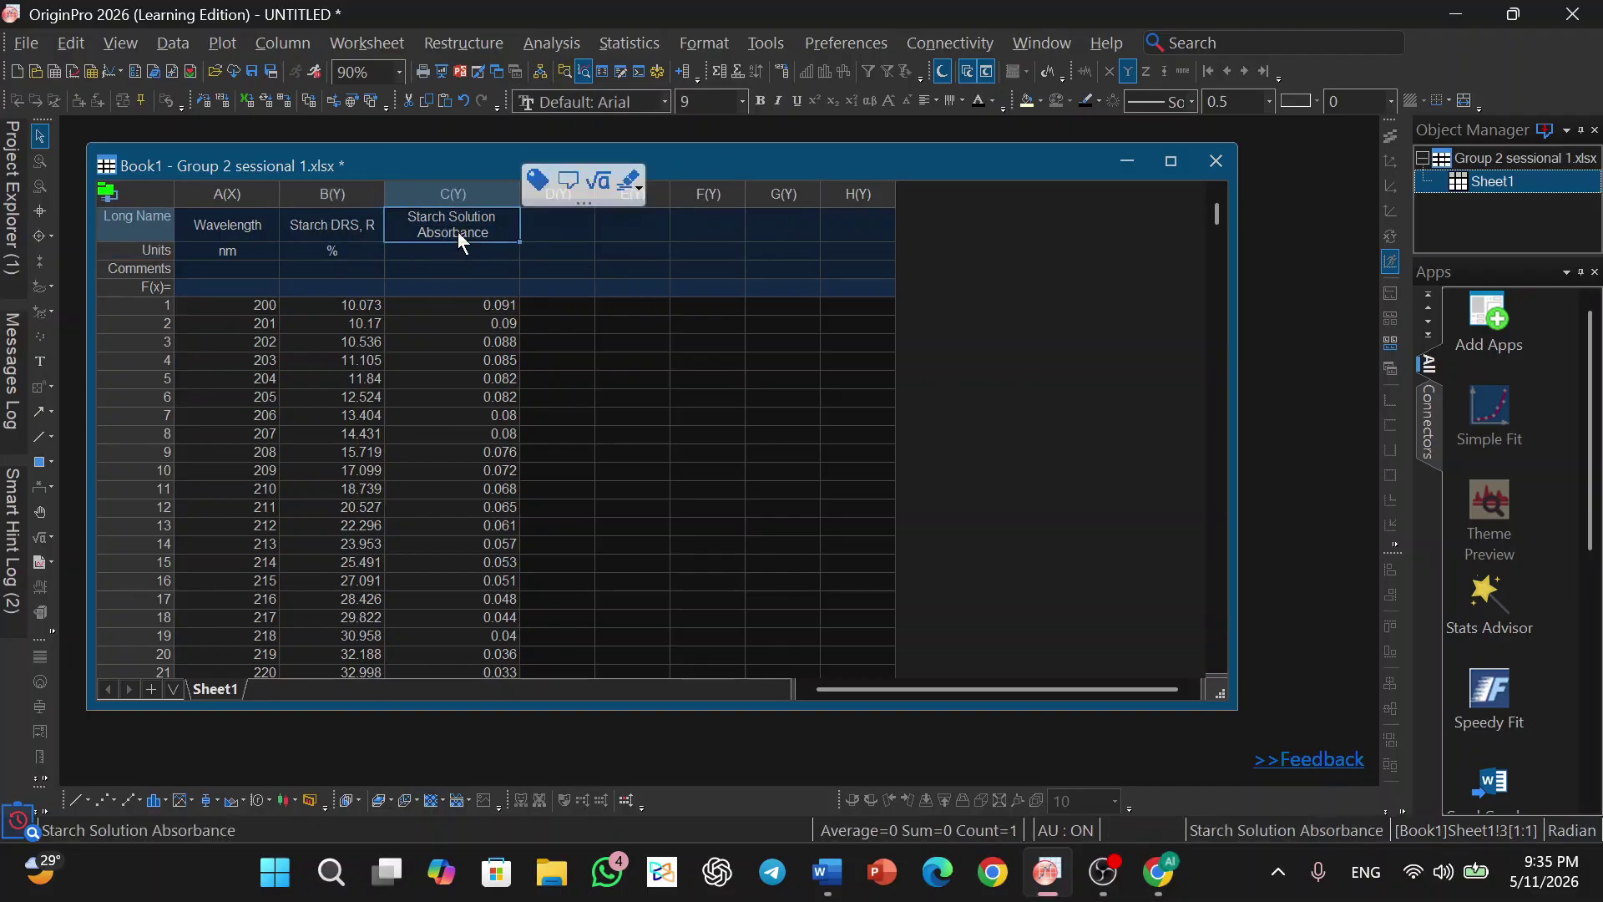
{"action": "left_click", "coordinate": [556, 237]}
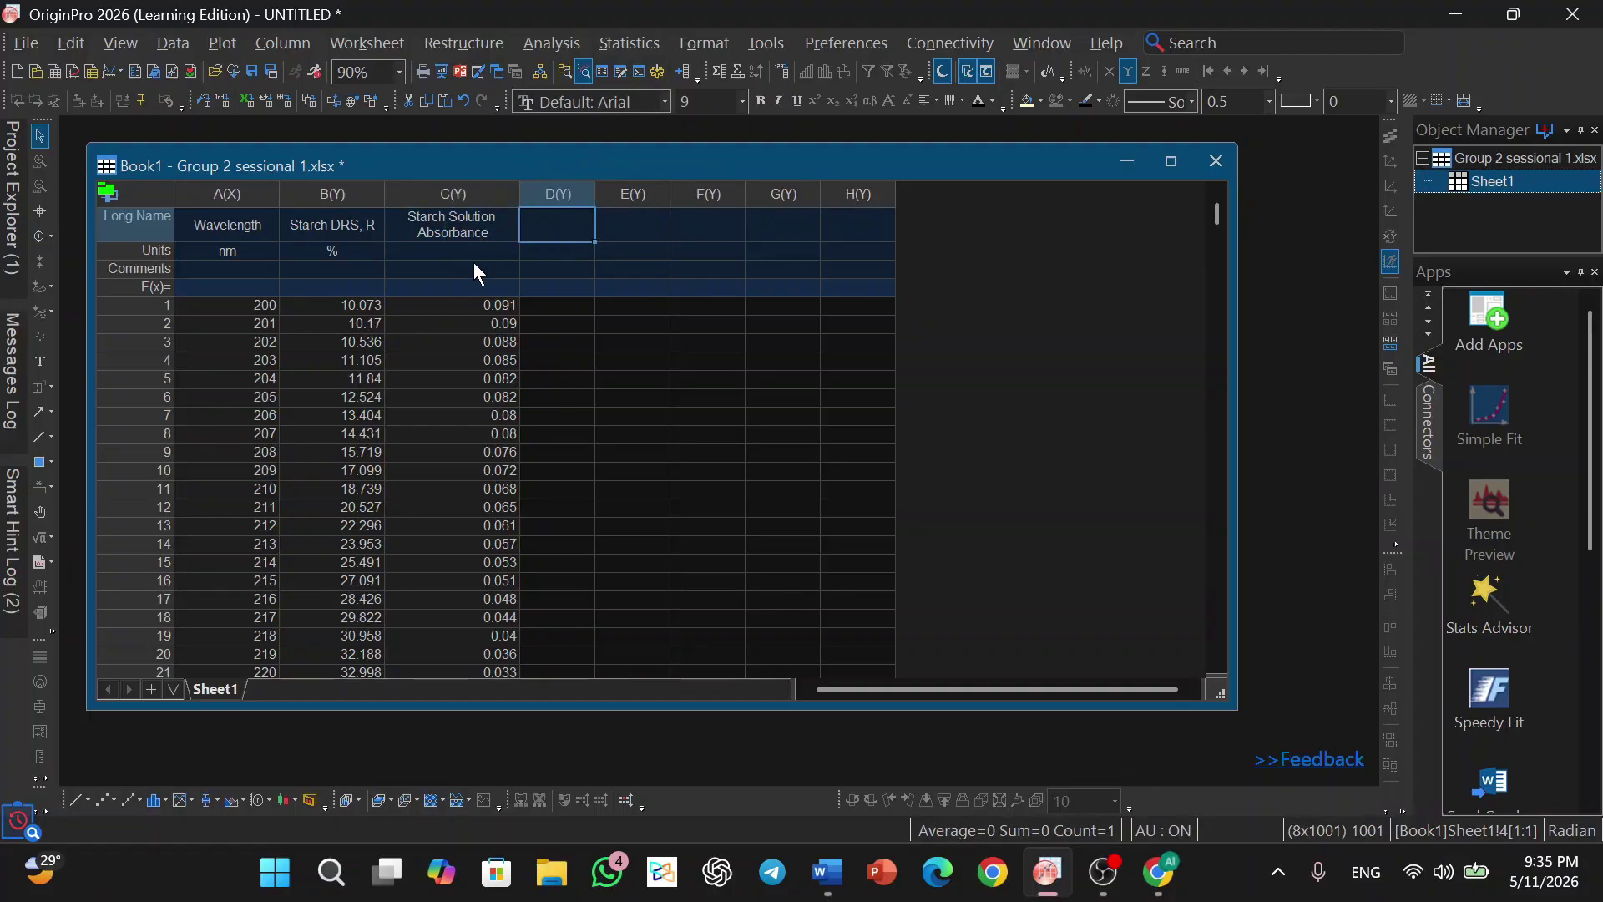
- Change the text colour of the Starch Solution Absorbance column's values to blue
{"action": "left_click", "coordinate": [450, 194]}
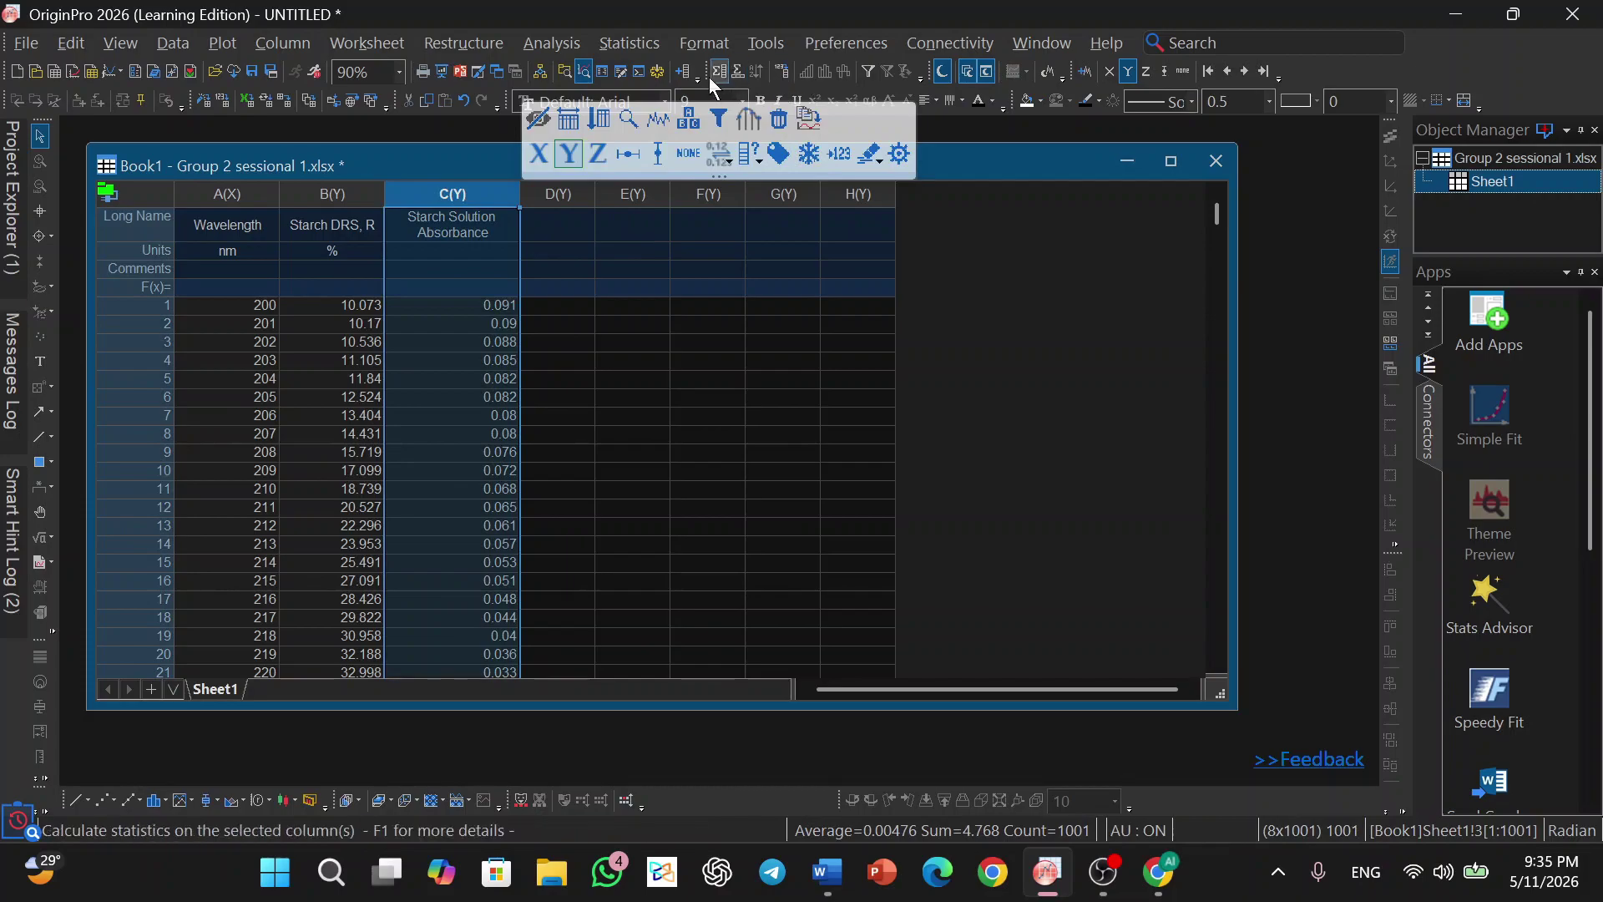
{"action": "left_click", "coordinate": [559, 268]}
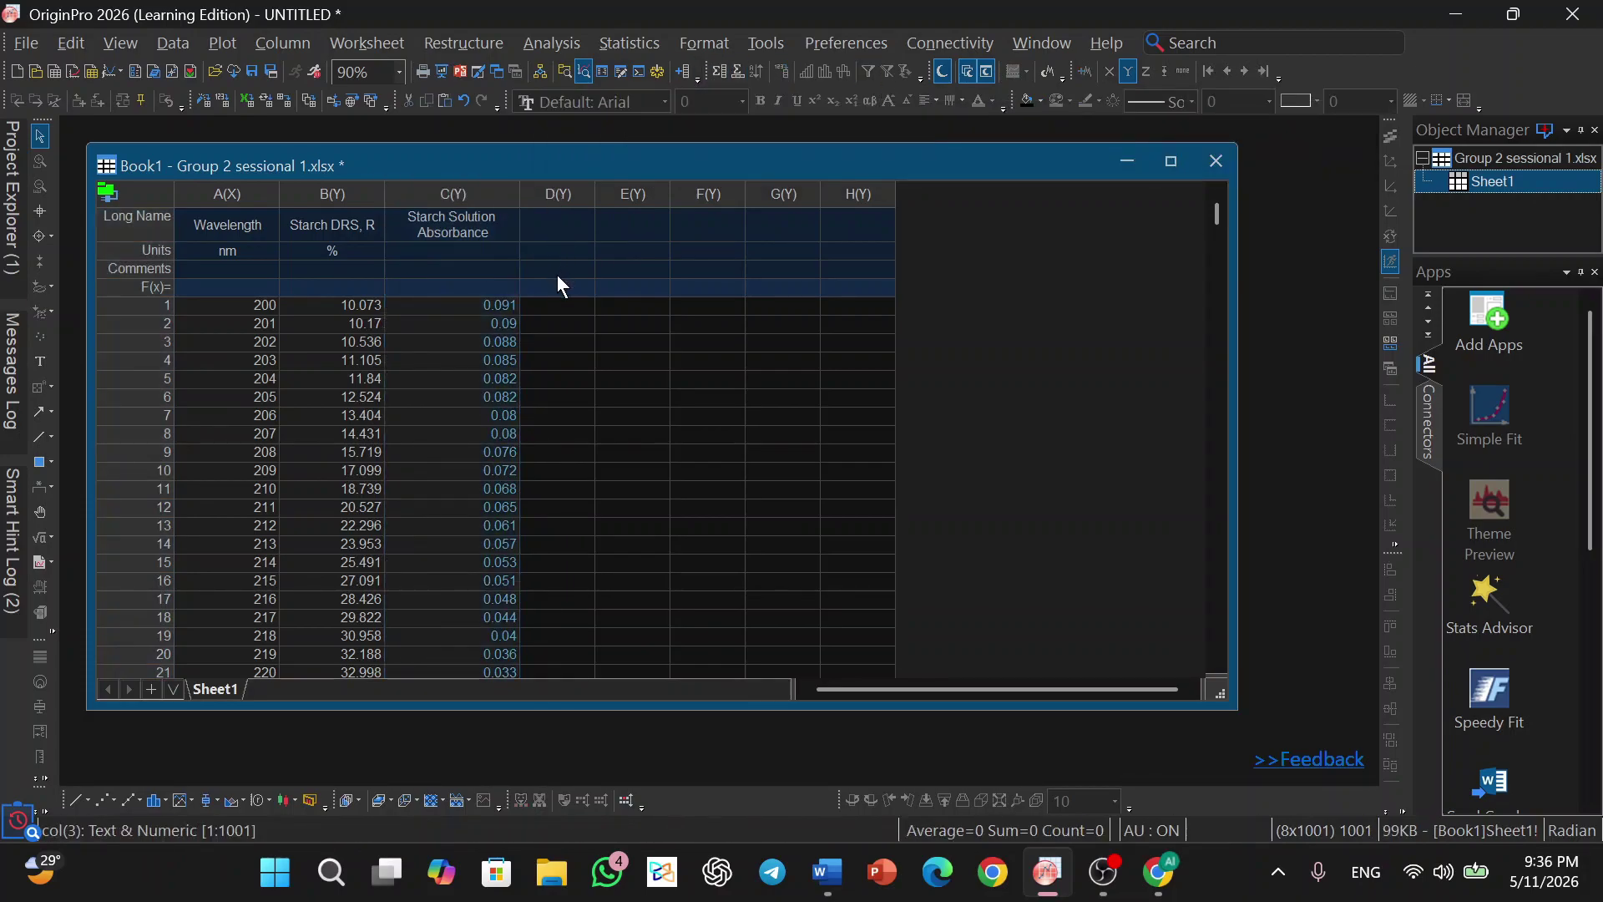
- Insert the Greek letter α as column D's comment using the symbol map
{"action": "left_click", "coordinate": [559, 233]}
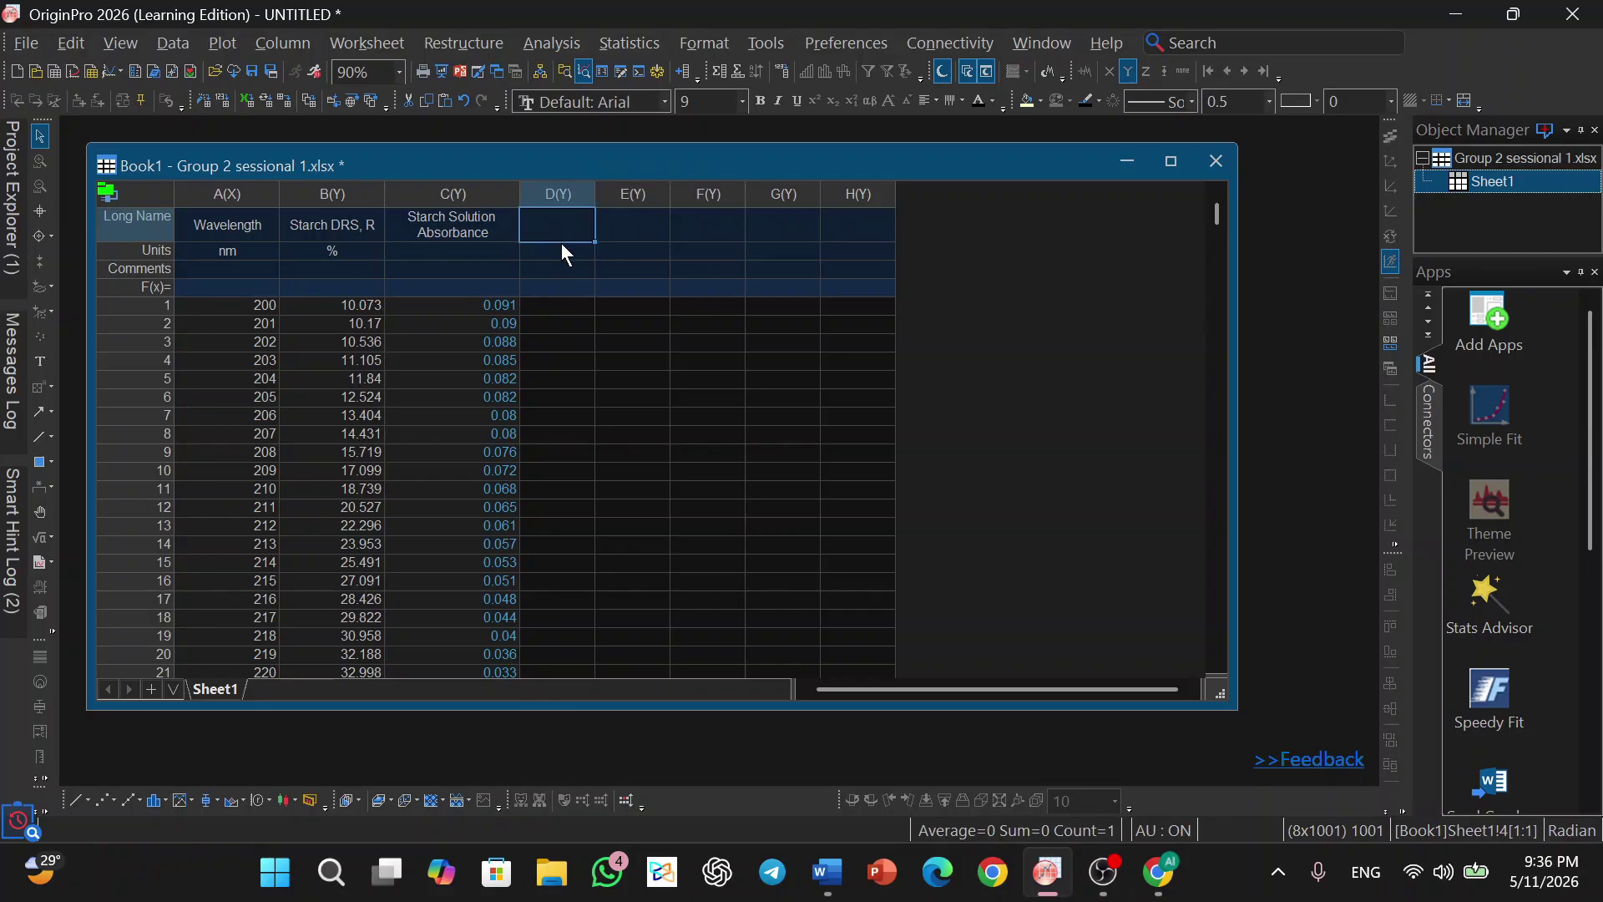
{"action": "left_click", "coordinate": [569, 259]}
{"action": "left_click", "coordinate": [559, 264]}
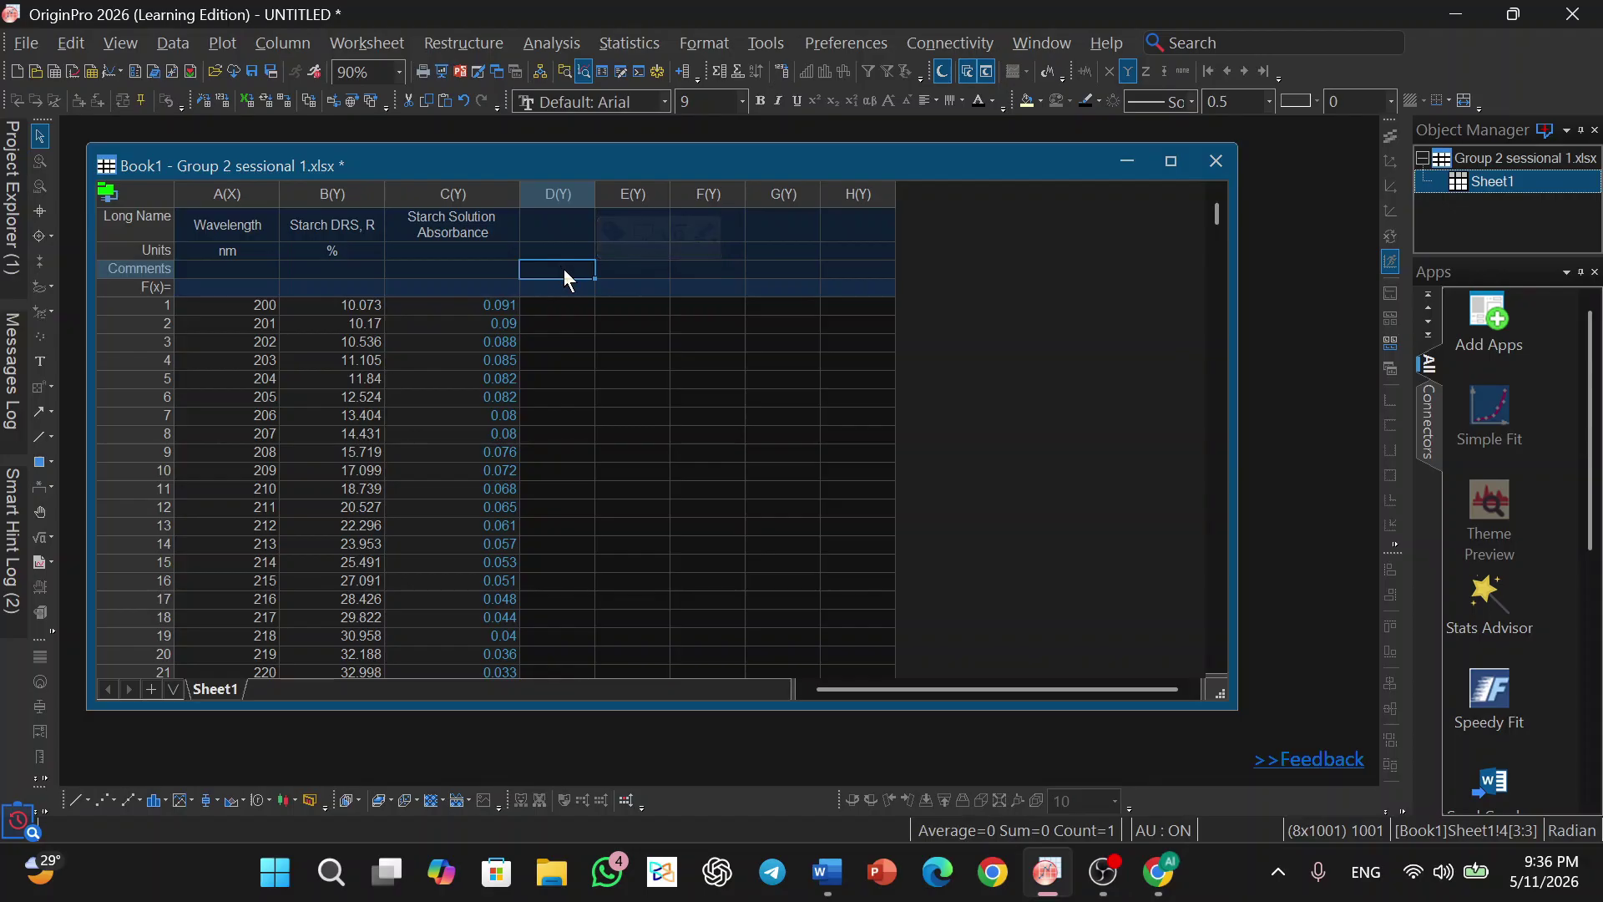
{"action": "right_click", "coordinate": [564, 269]}
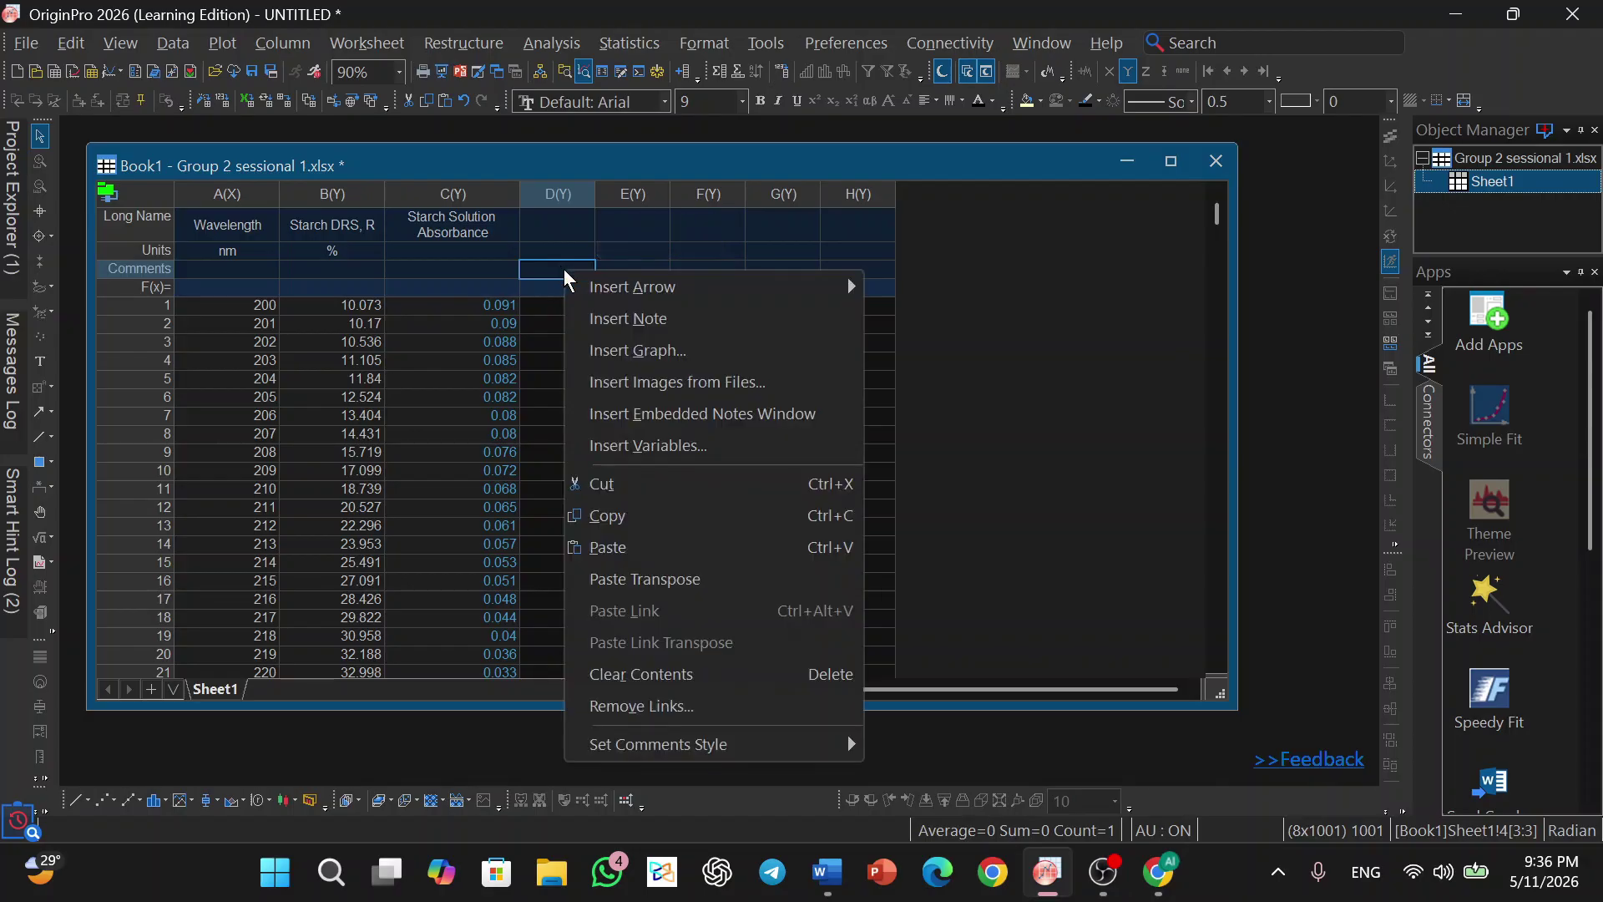
{"action": "left_click", "coordinate": [559, 268]}
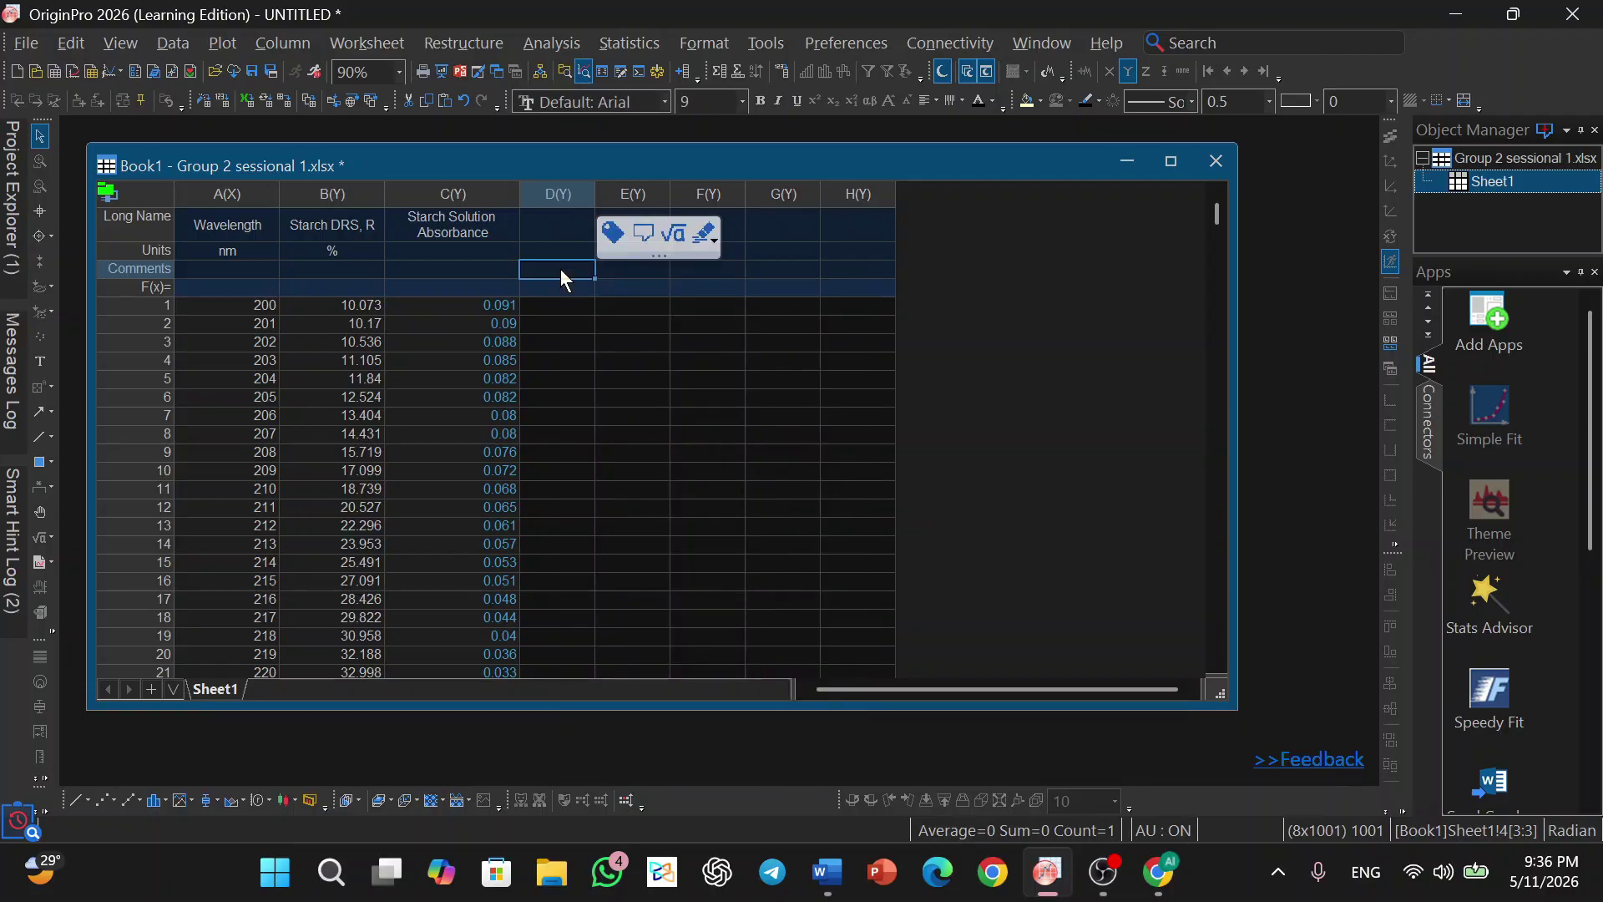
{"action": "left_click", "coordinate": [591, 267]}
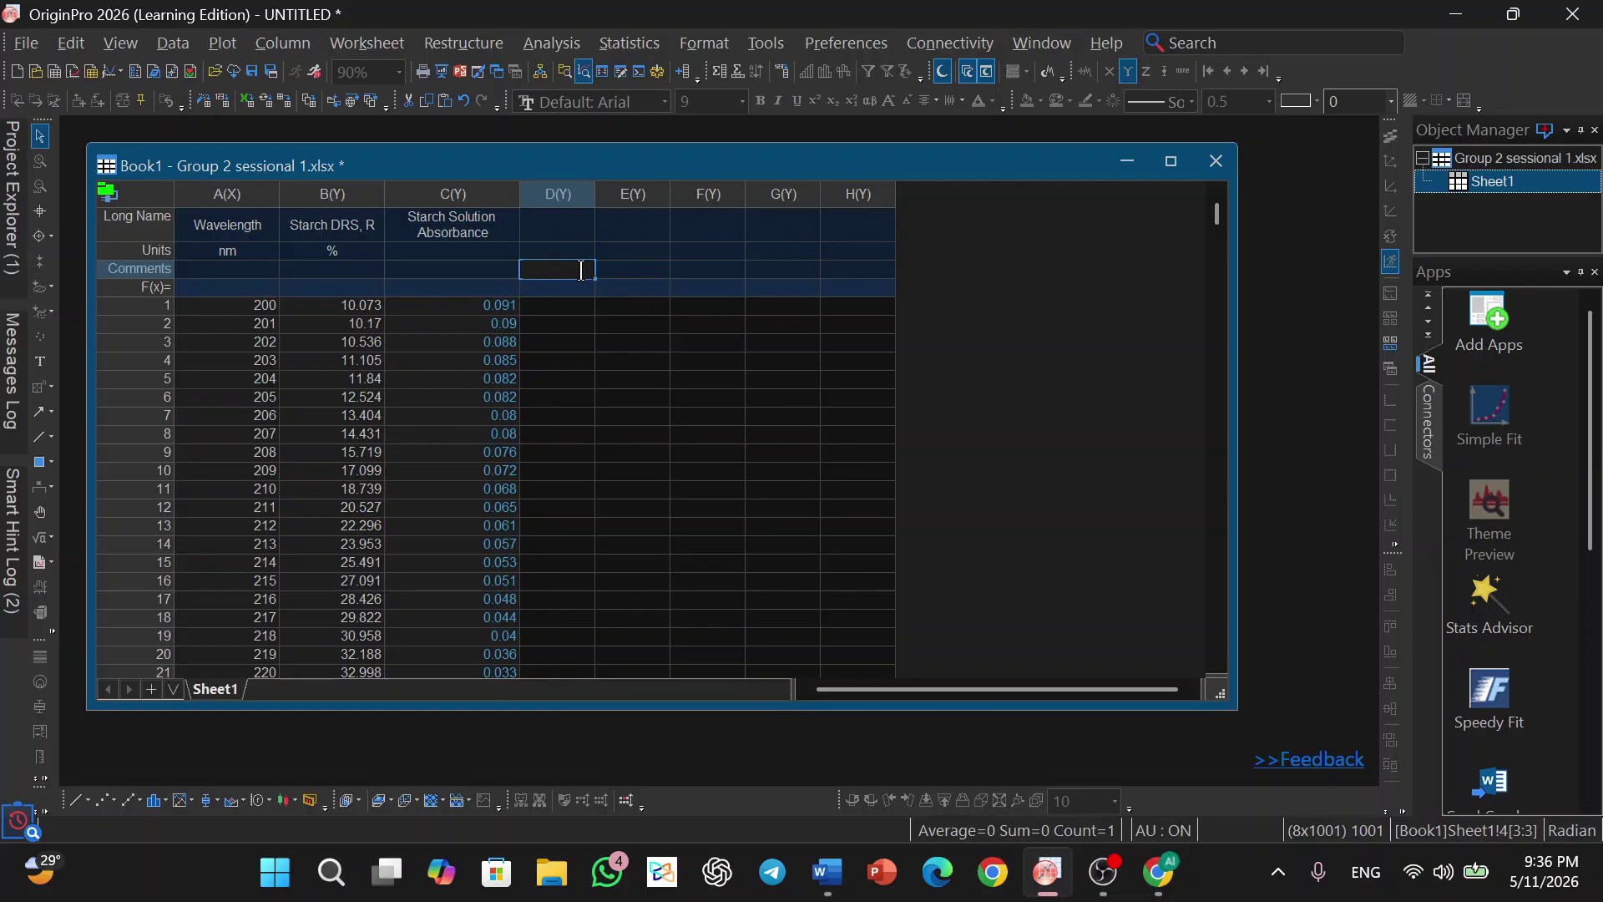
{"action": "right_click", "coordinate": [581, 269]}
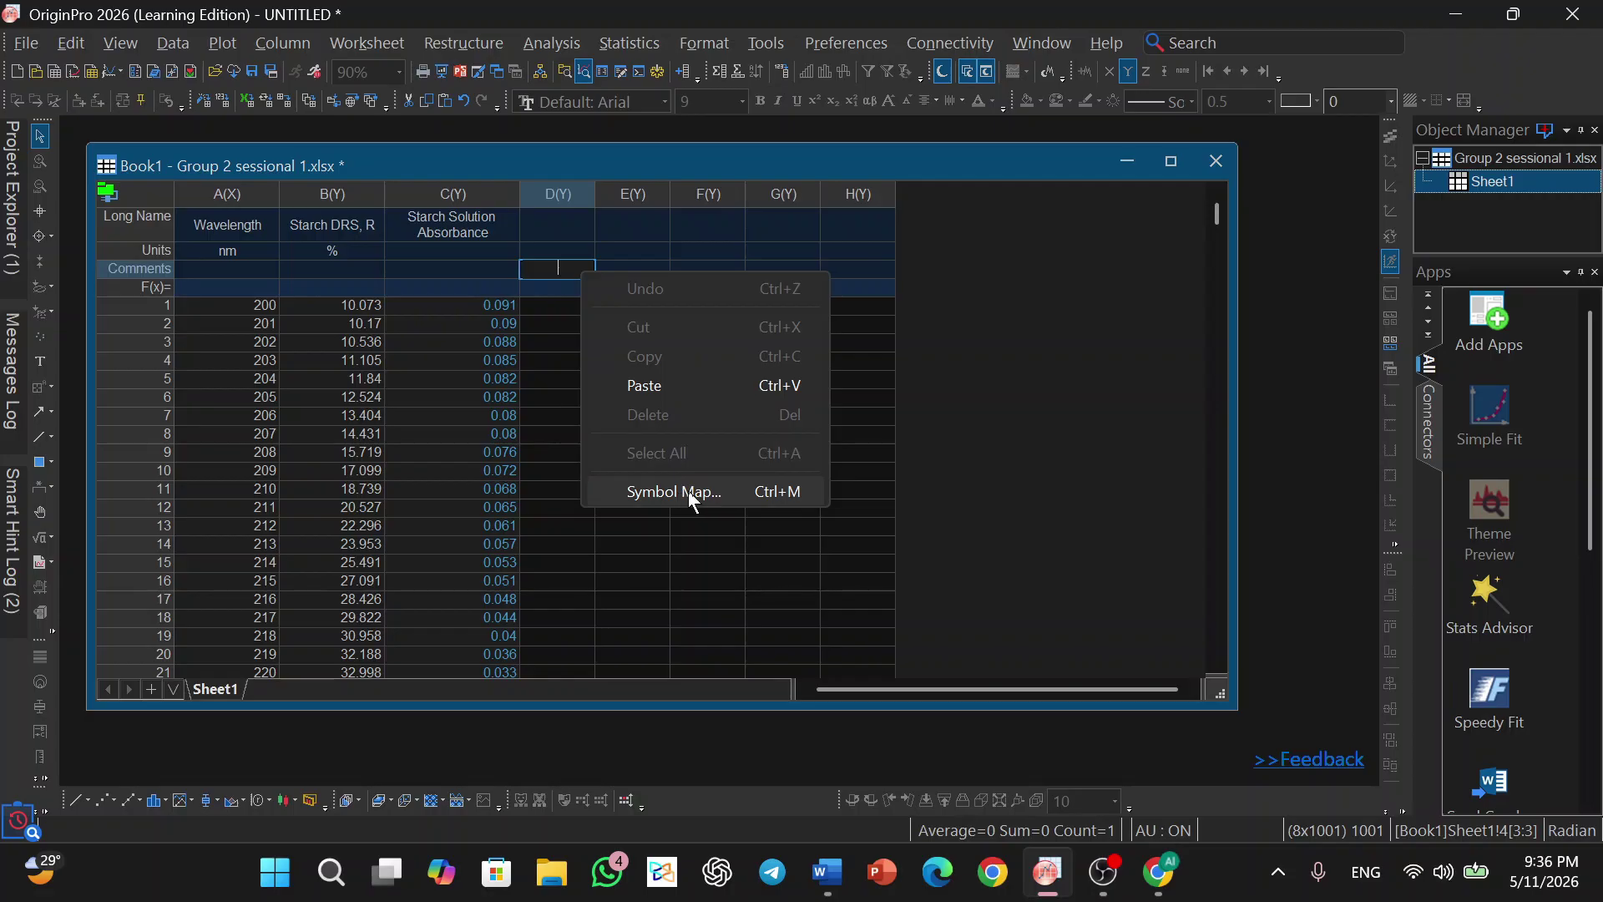
{"action": "left_click", "coordinate": [763, 496]}
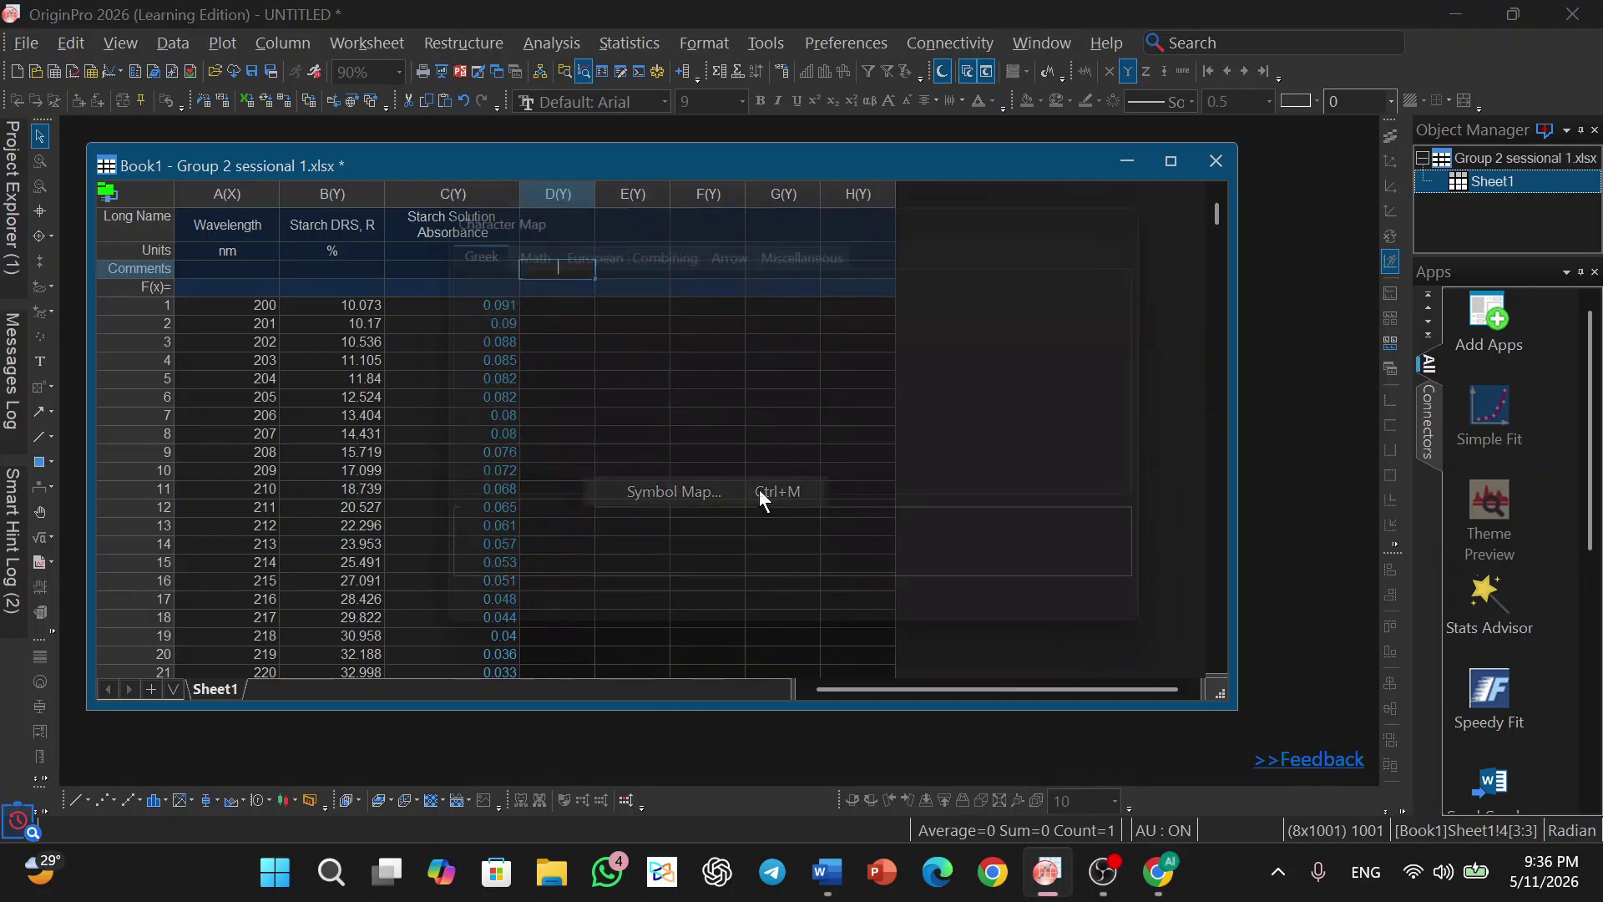
{"action": "left_click", "coordinate": [460, 298]}
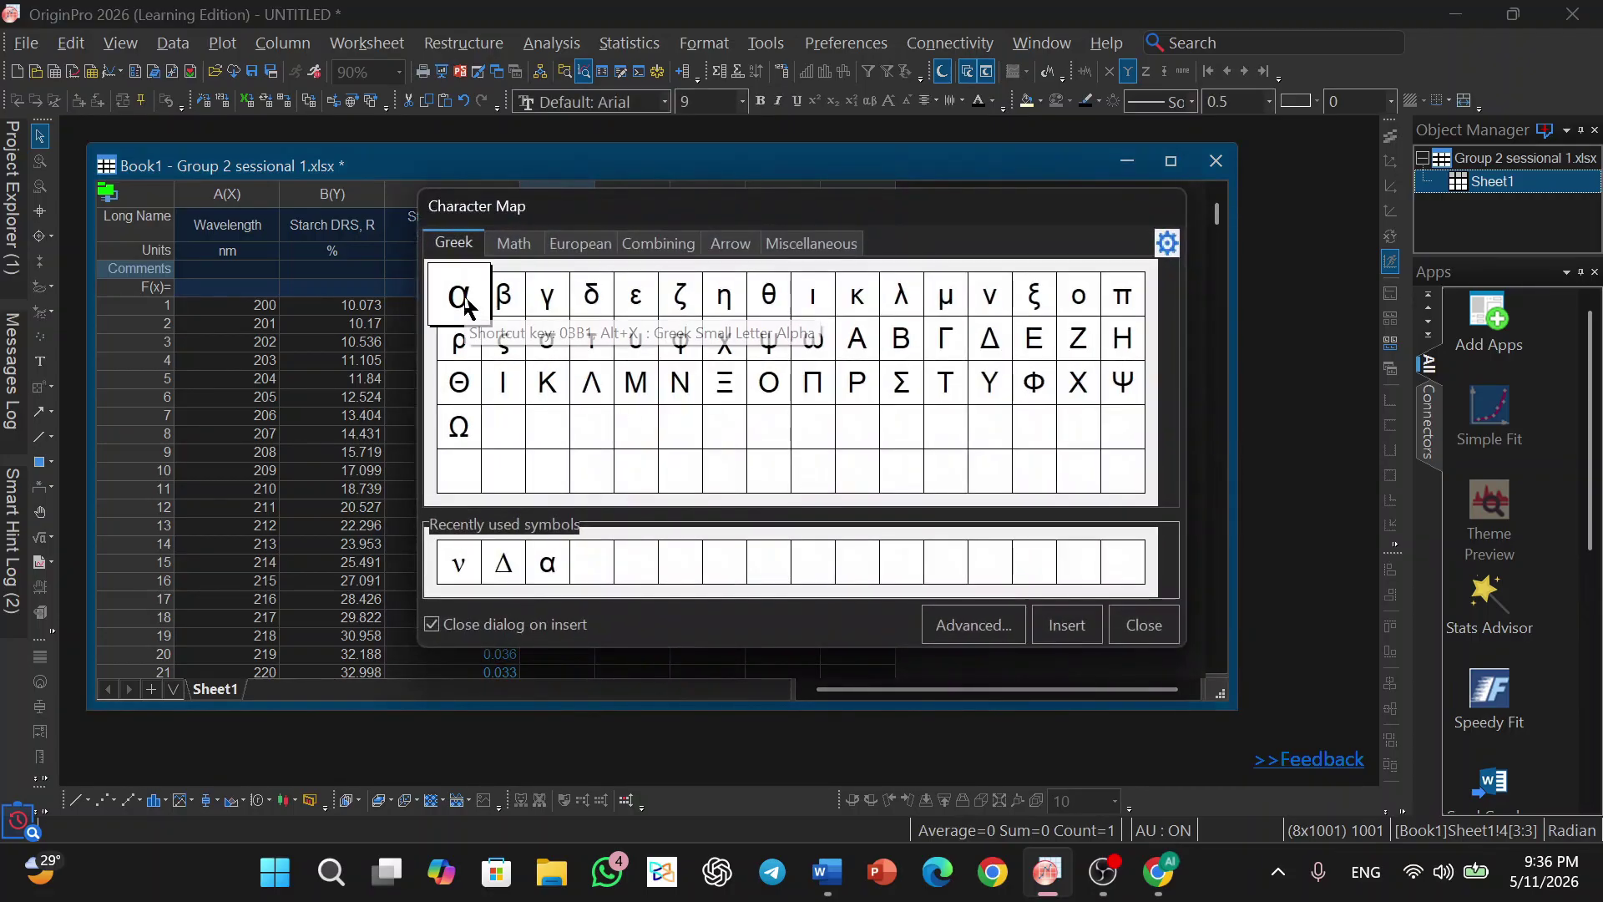
{"action": "left_click", "coordinate": [1065, 626]}
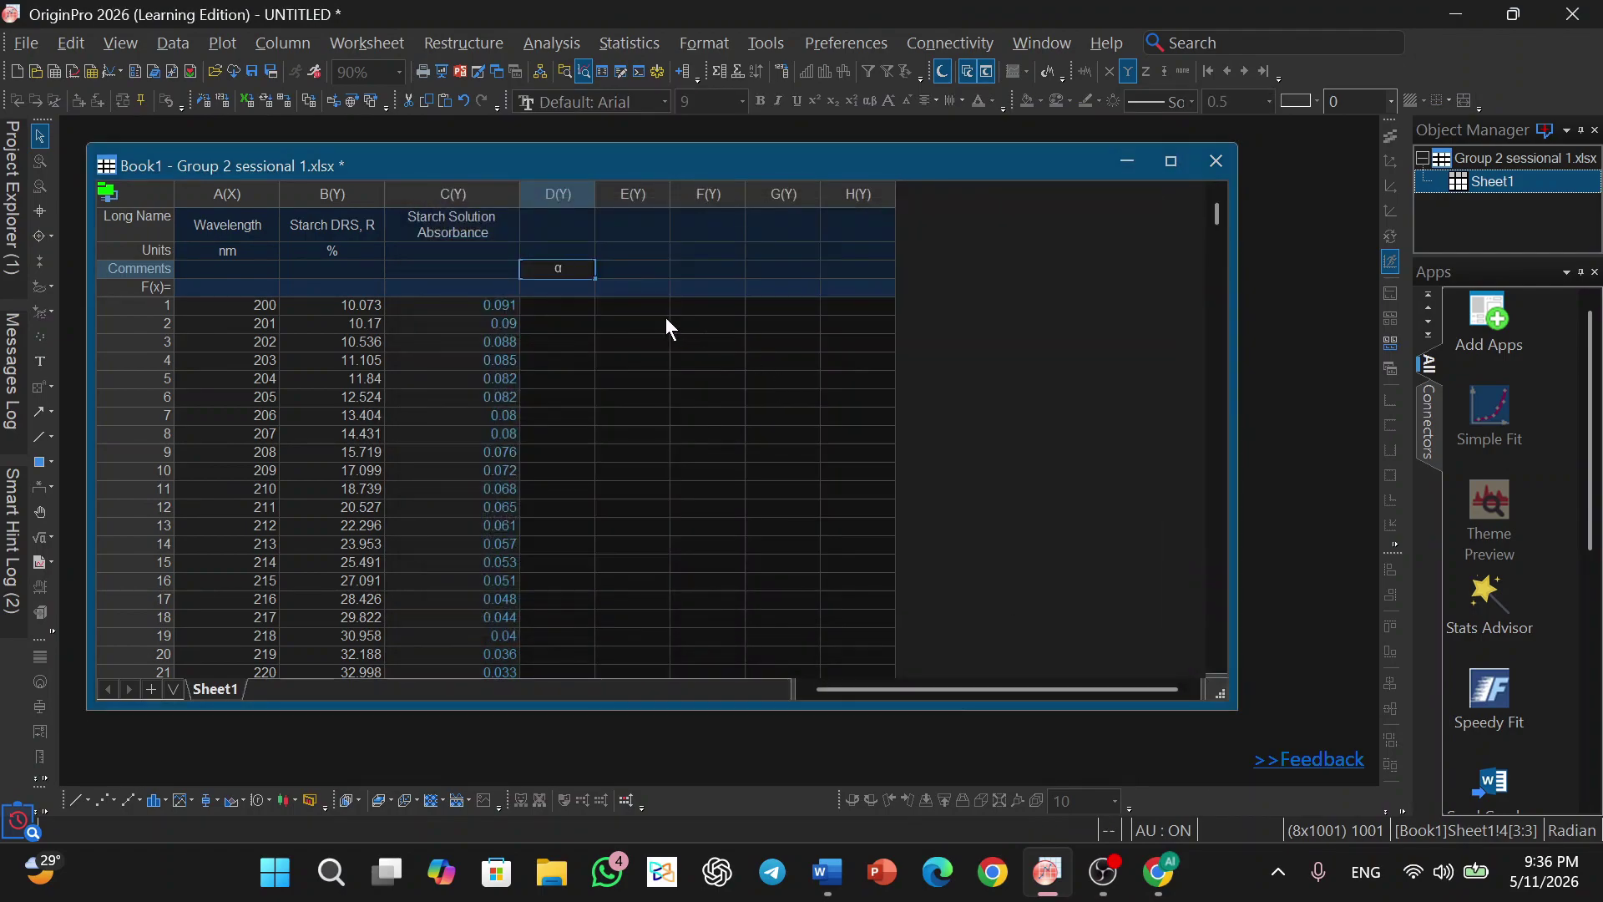
- Consult the absorption coefficient formula in the Word document and set column D's F(x) formula to 2.303*C
{"action": "left_click", "coordinate": [568, 288]}
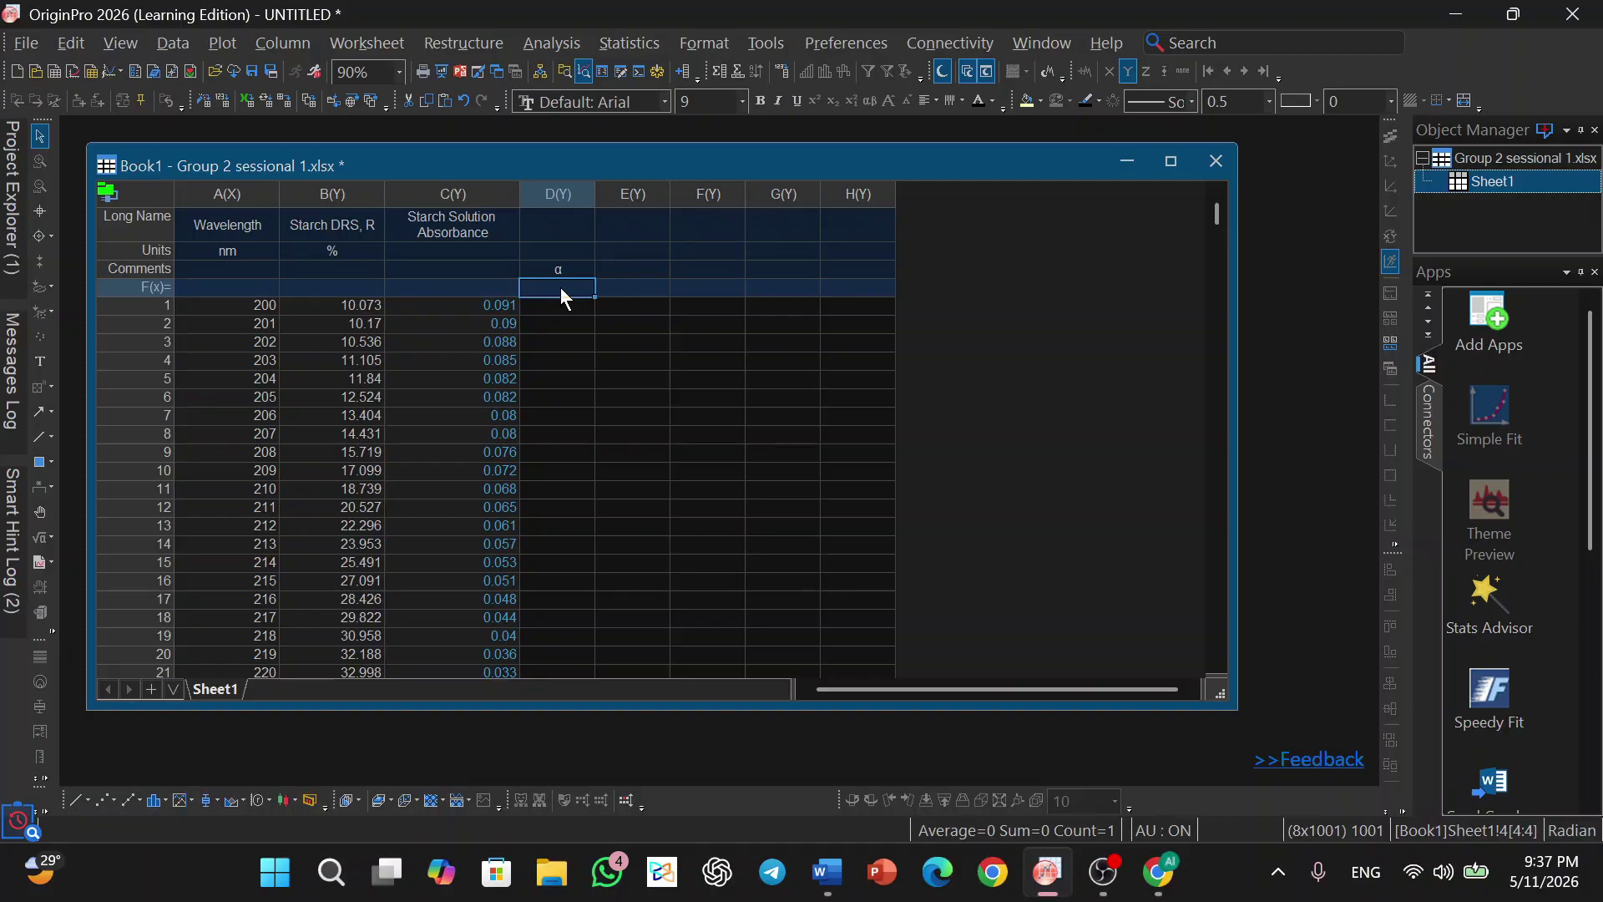
{"action": "key", "text": "alt+Tab"}
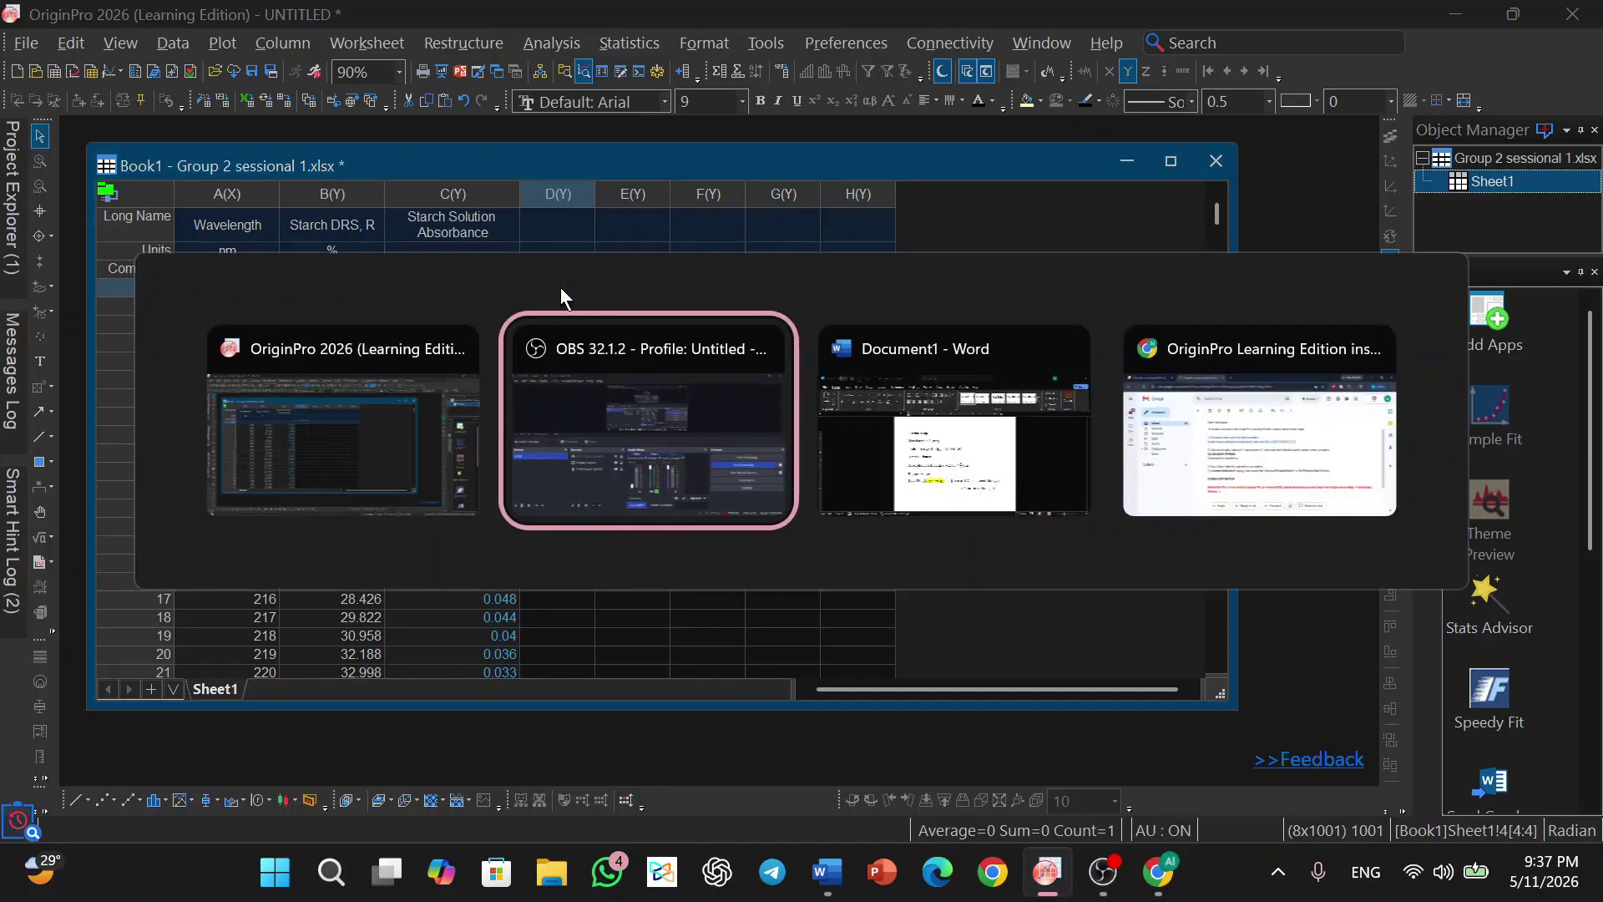
{"action": "scroll", "coordinate": [693, 468], "scroll_direction": "up", "scroll_amount": 1}
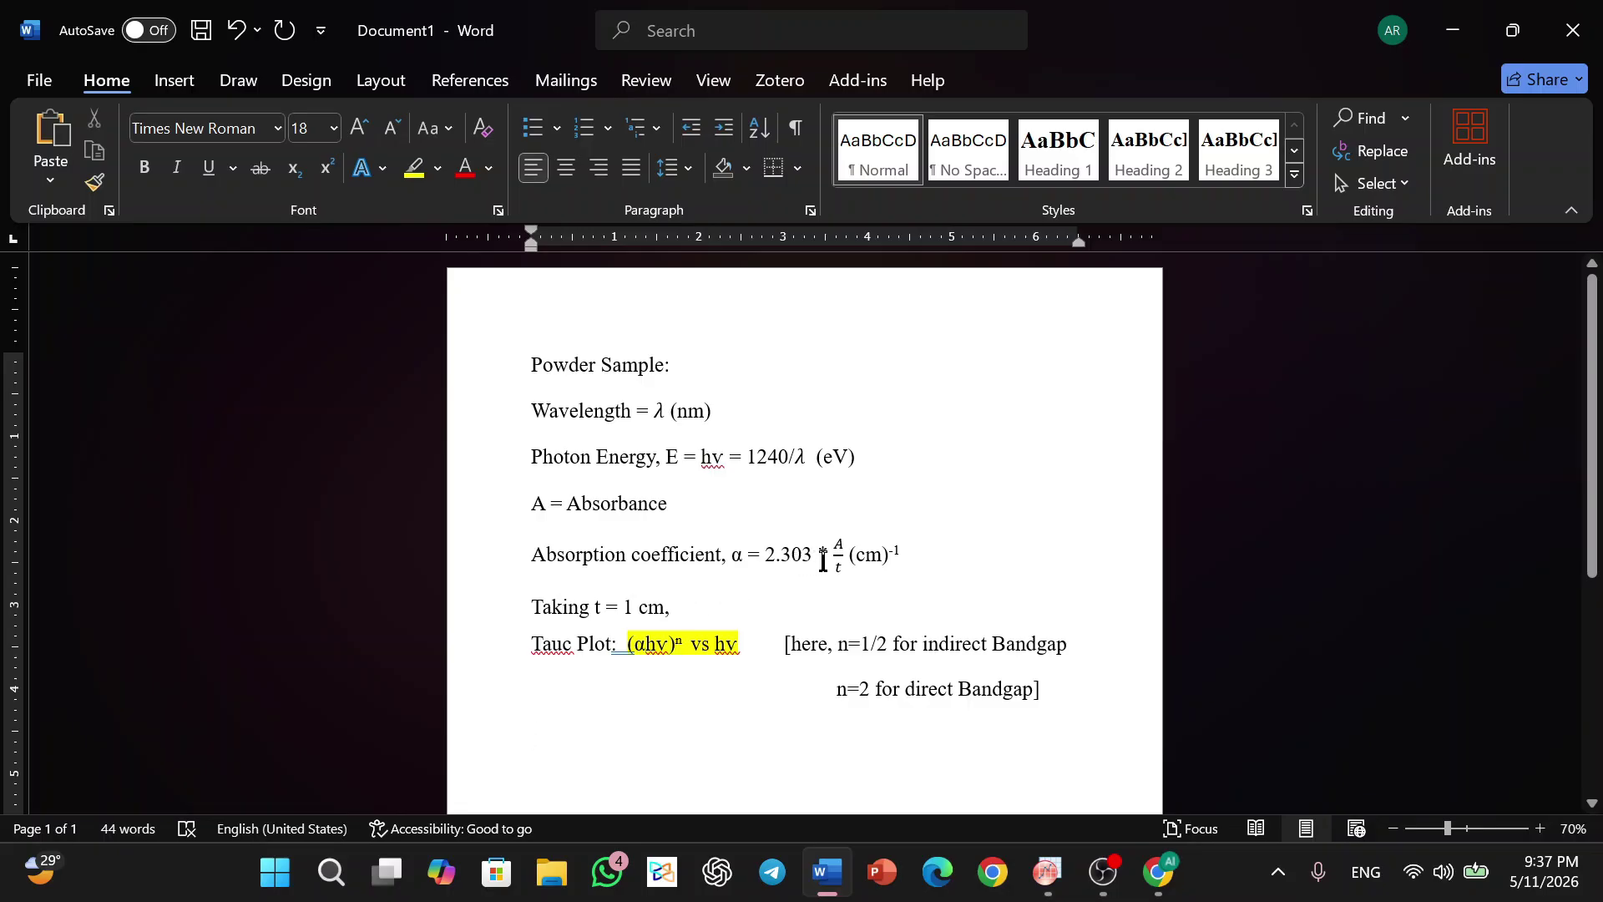
{"action": "left_click", "coordinate": [1452, 30]}
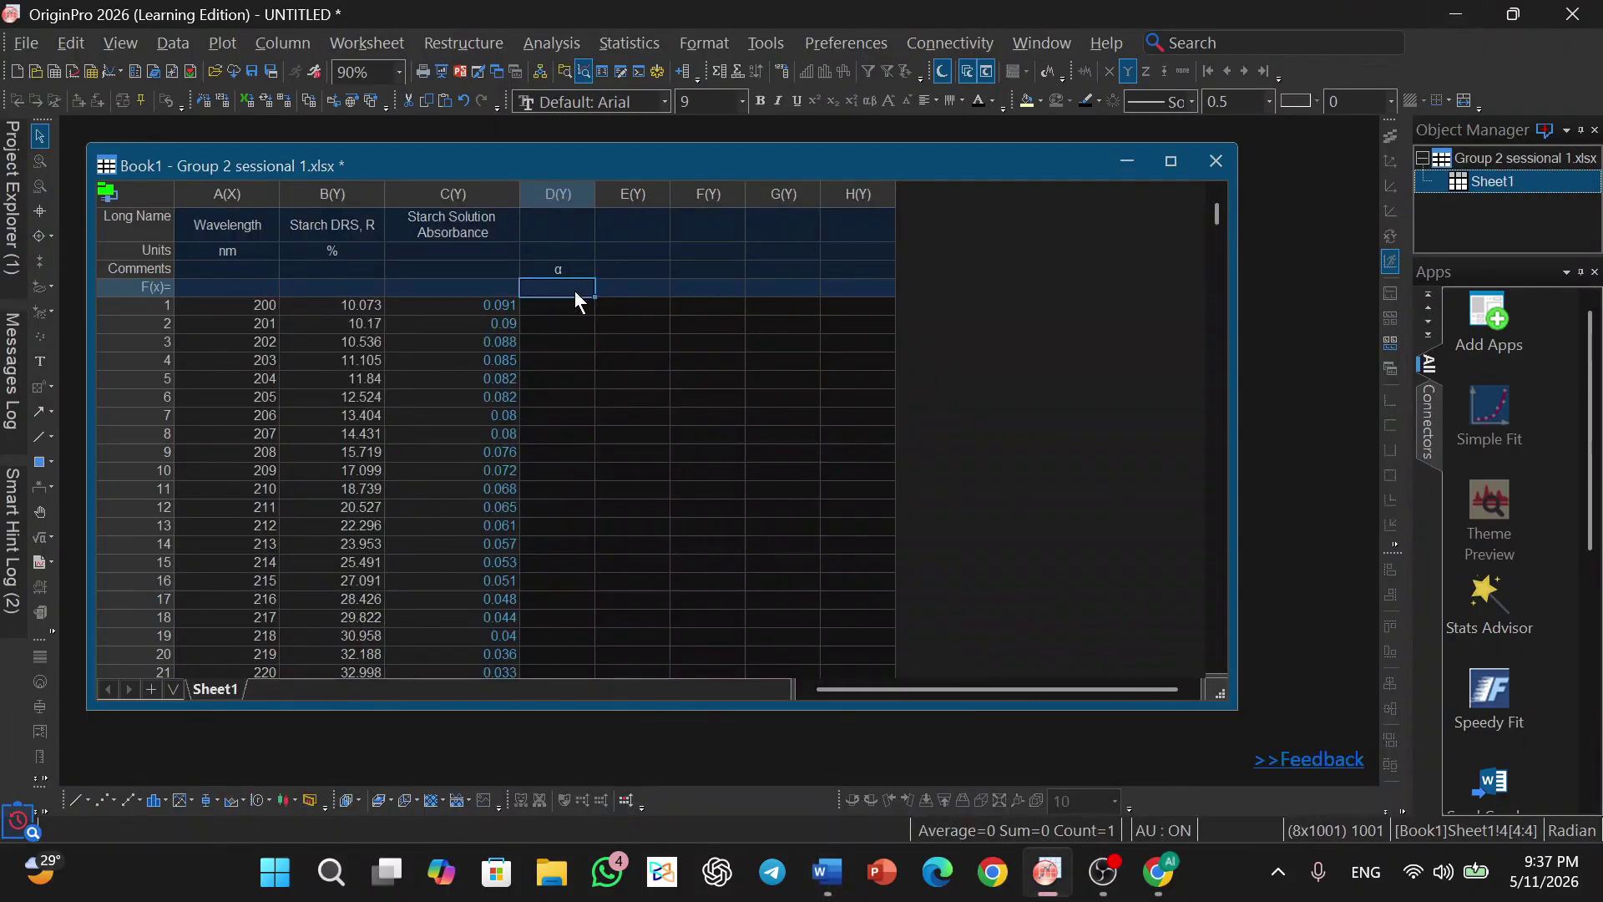
{"action": "type", "text": "2.3"}
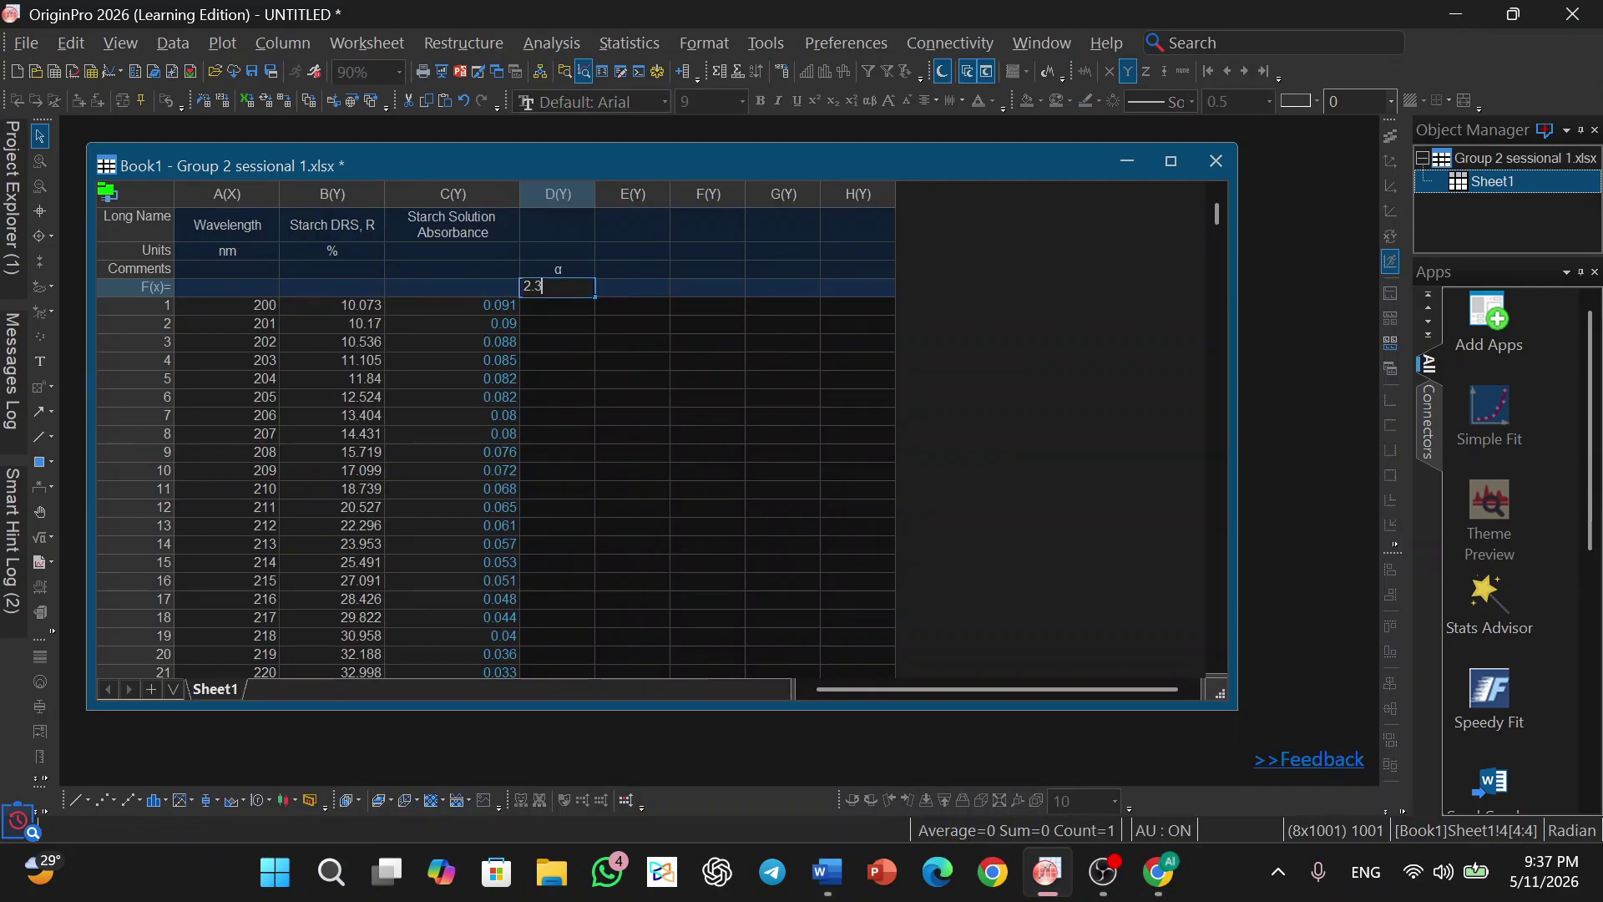
{"action": "type", "text": "03*"}
{"action": "type", "text": "C"}
{"action": "left_click", "coordinate": [630, 289]}
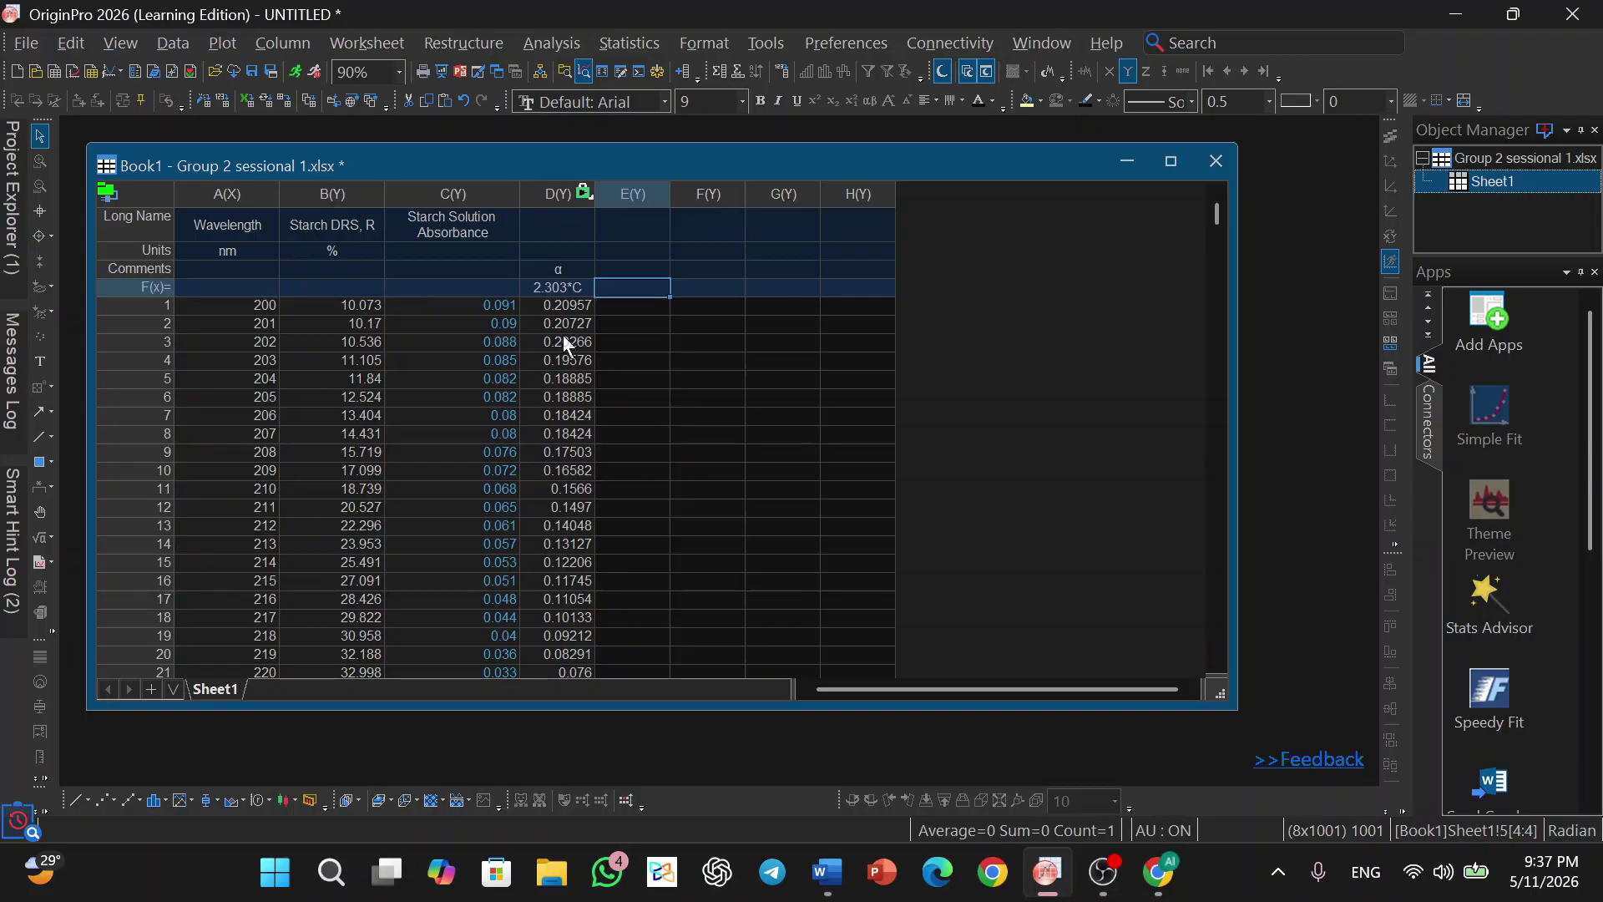
- Enter hν as column E's comment, inserting the ν from the symbol map
{"action": "left_click", "coordinate": [633, 269]}
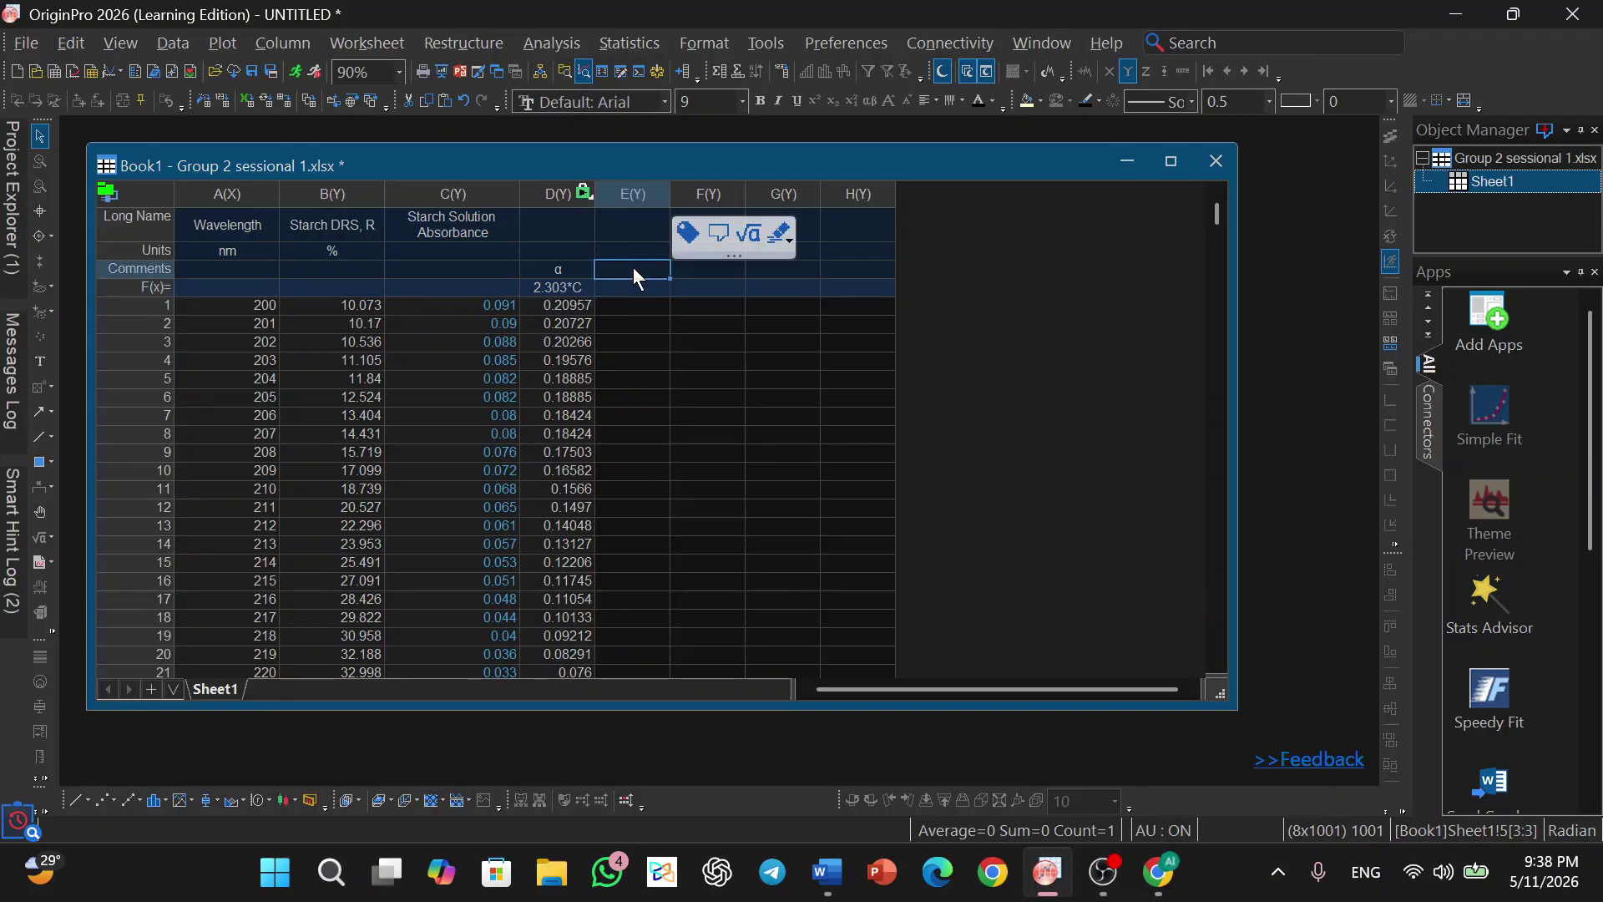
{"action": "type", "text": "h"}
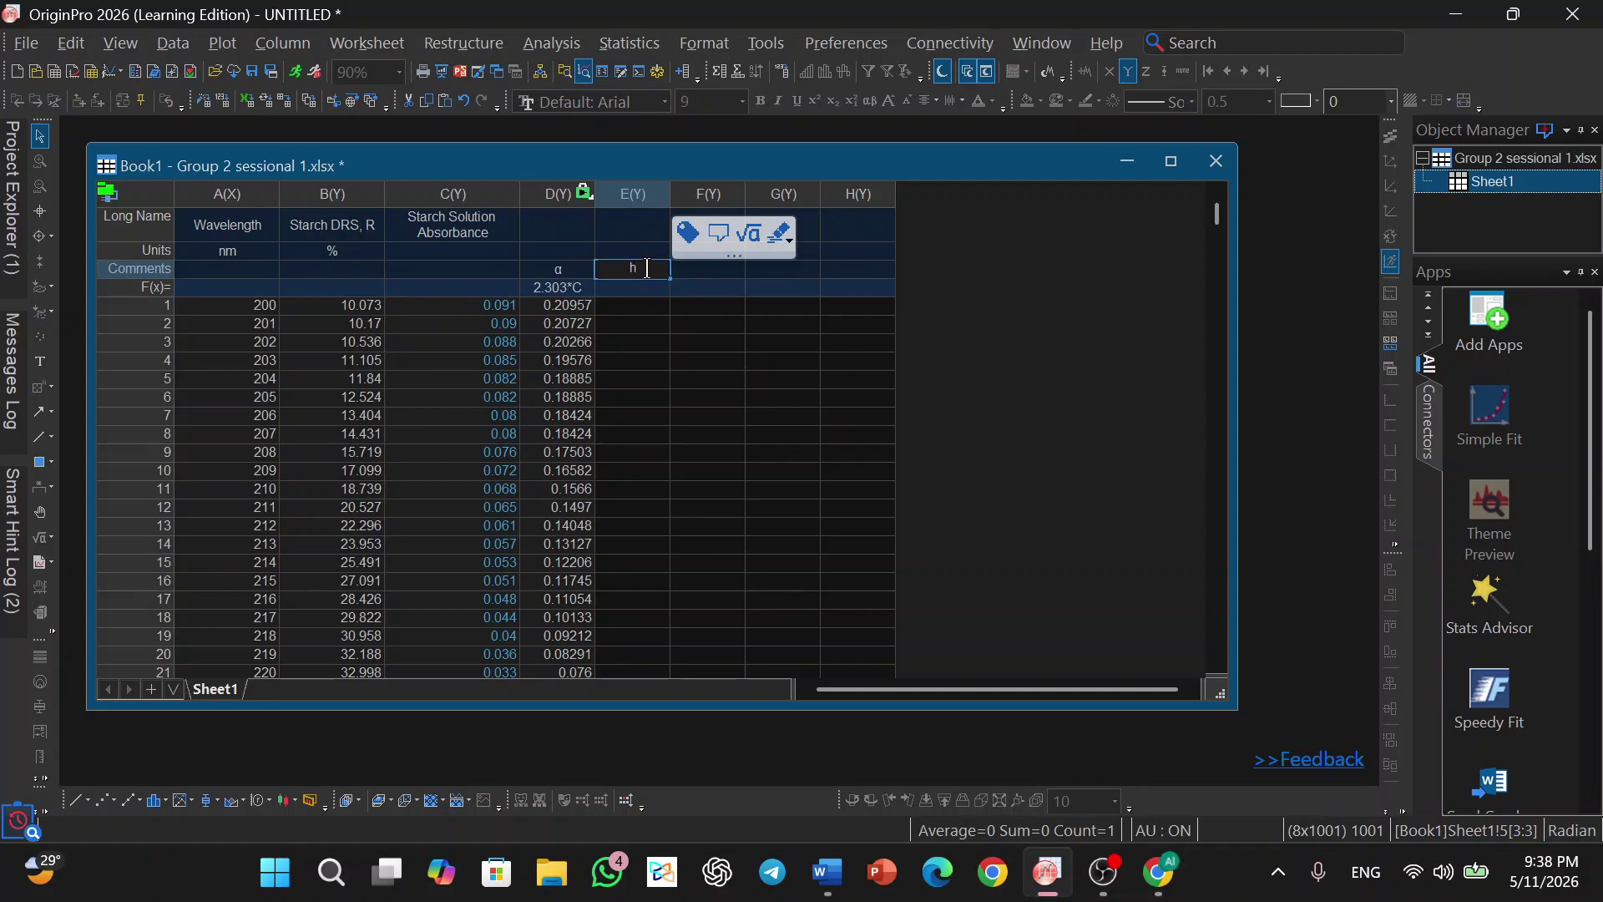
{"action": "right_click", "coordinate": [647, 280]}
{"action": "left_click", "coordinate": [735, 487]}
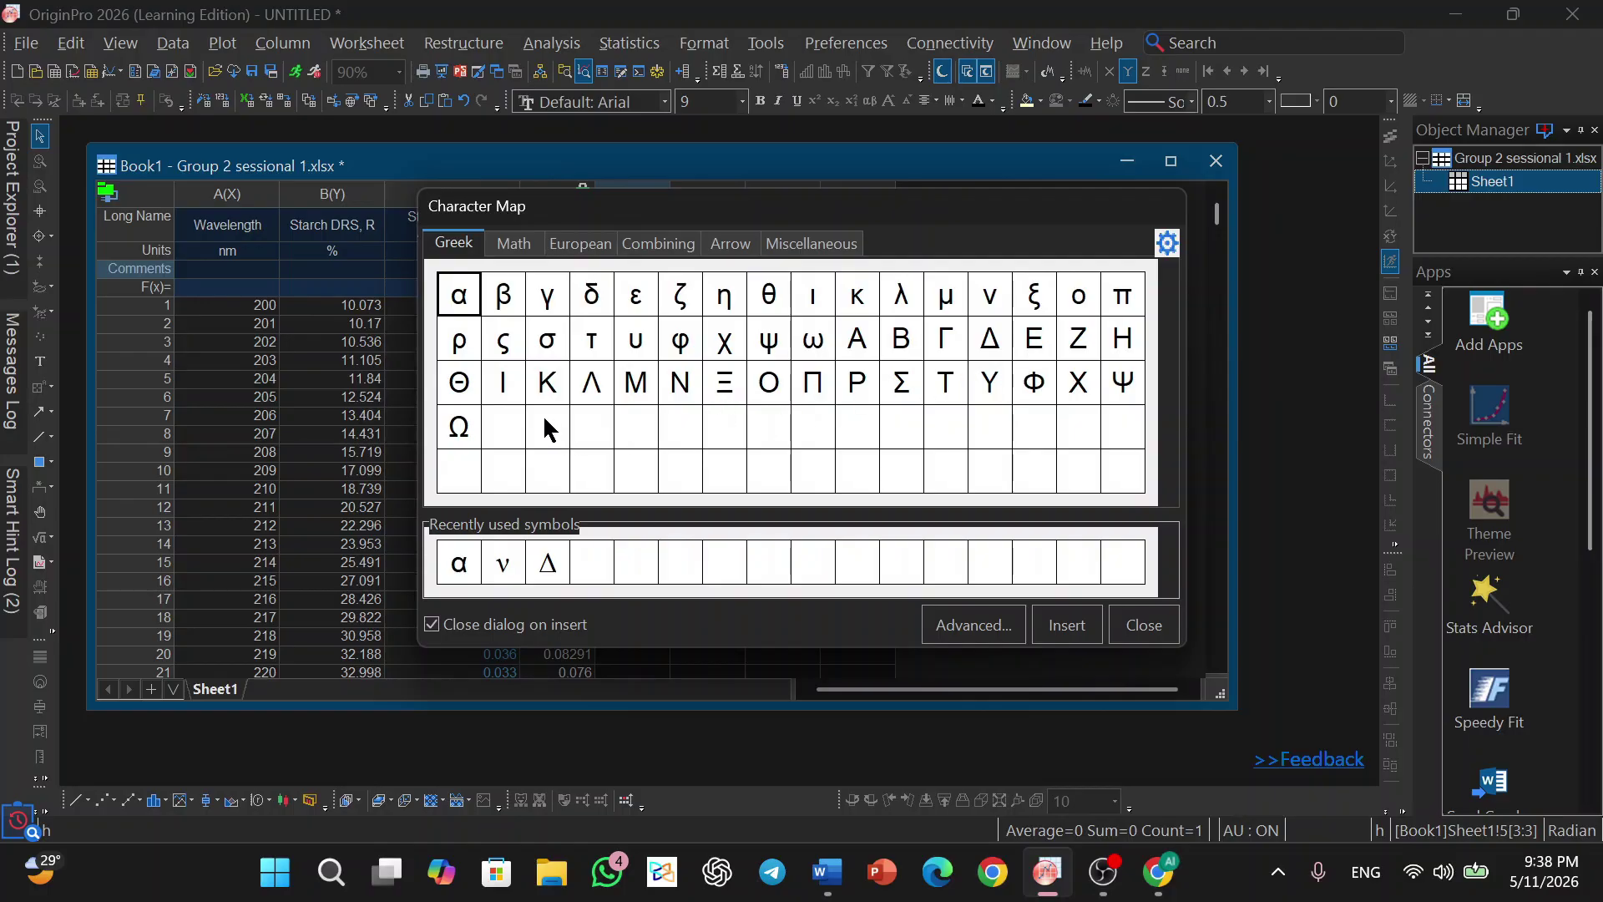
{"action": "left_click", "coordinate": [504, 562]}
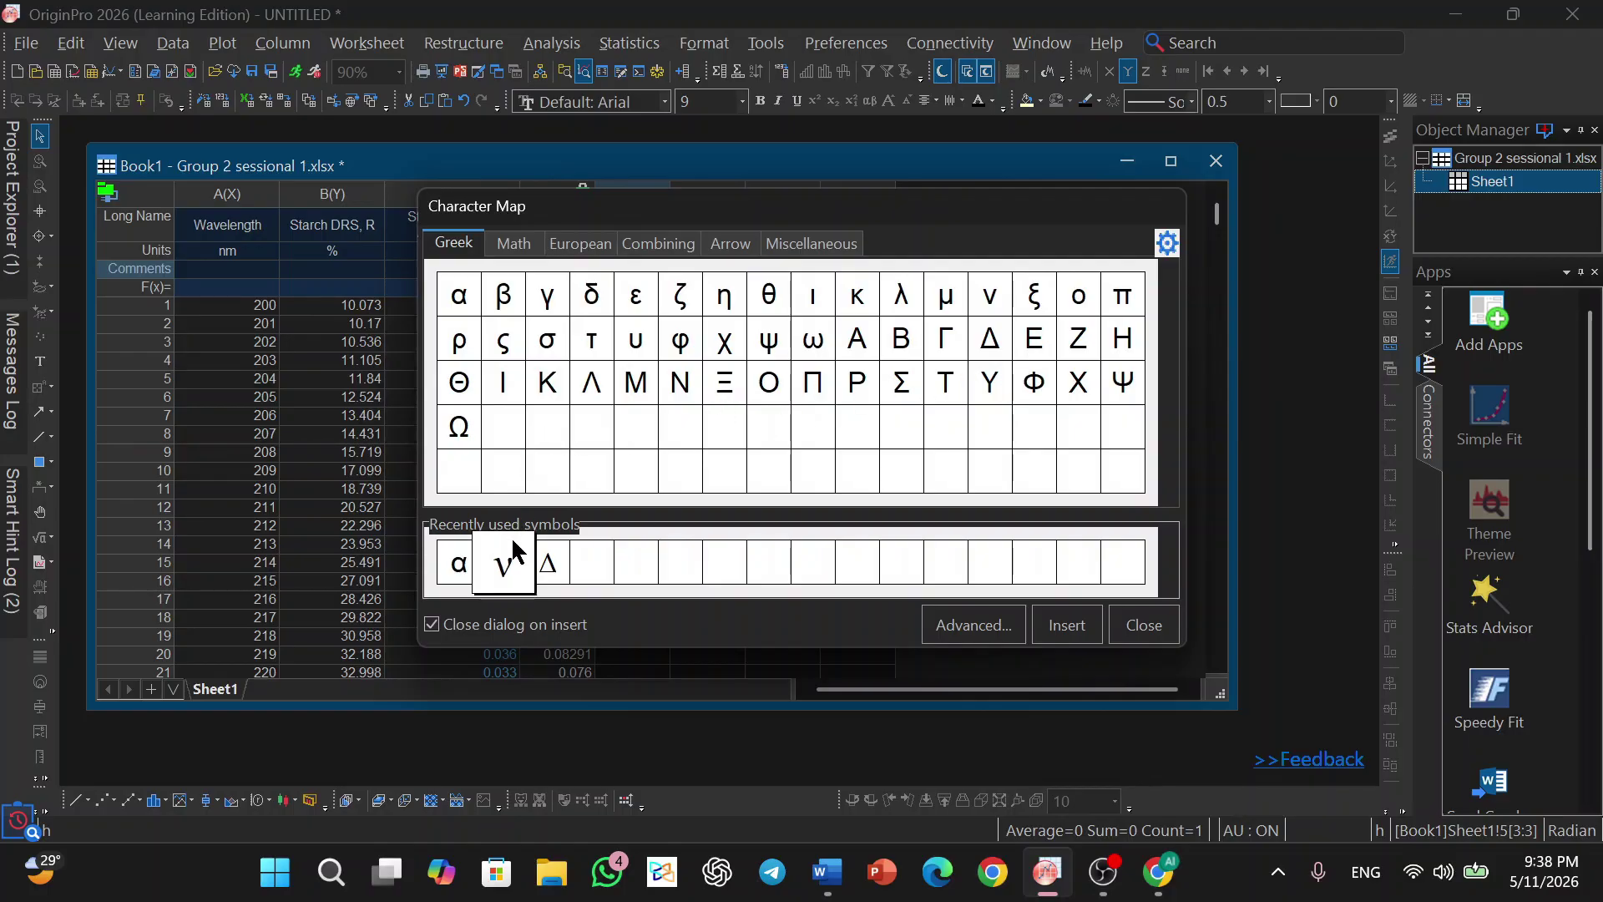
{"action": "left_click", "coordinate": [1073, 625]}
- Set column E's F(x) formula to 1240/A and look through the calculated photon energy values
{"action": "left_click", "coordinate": [646, 287]}
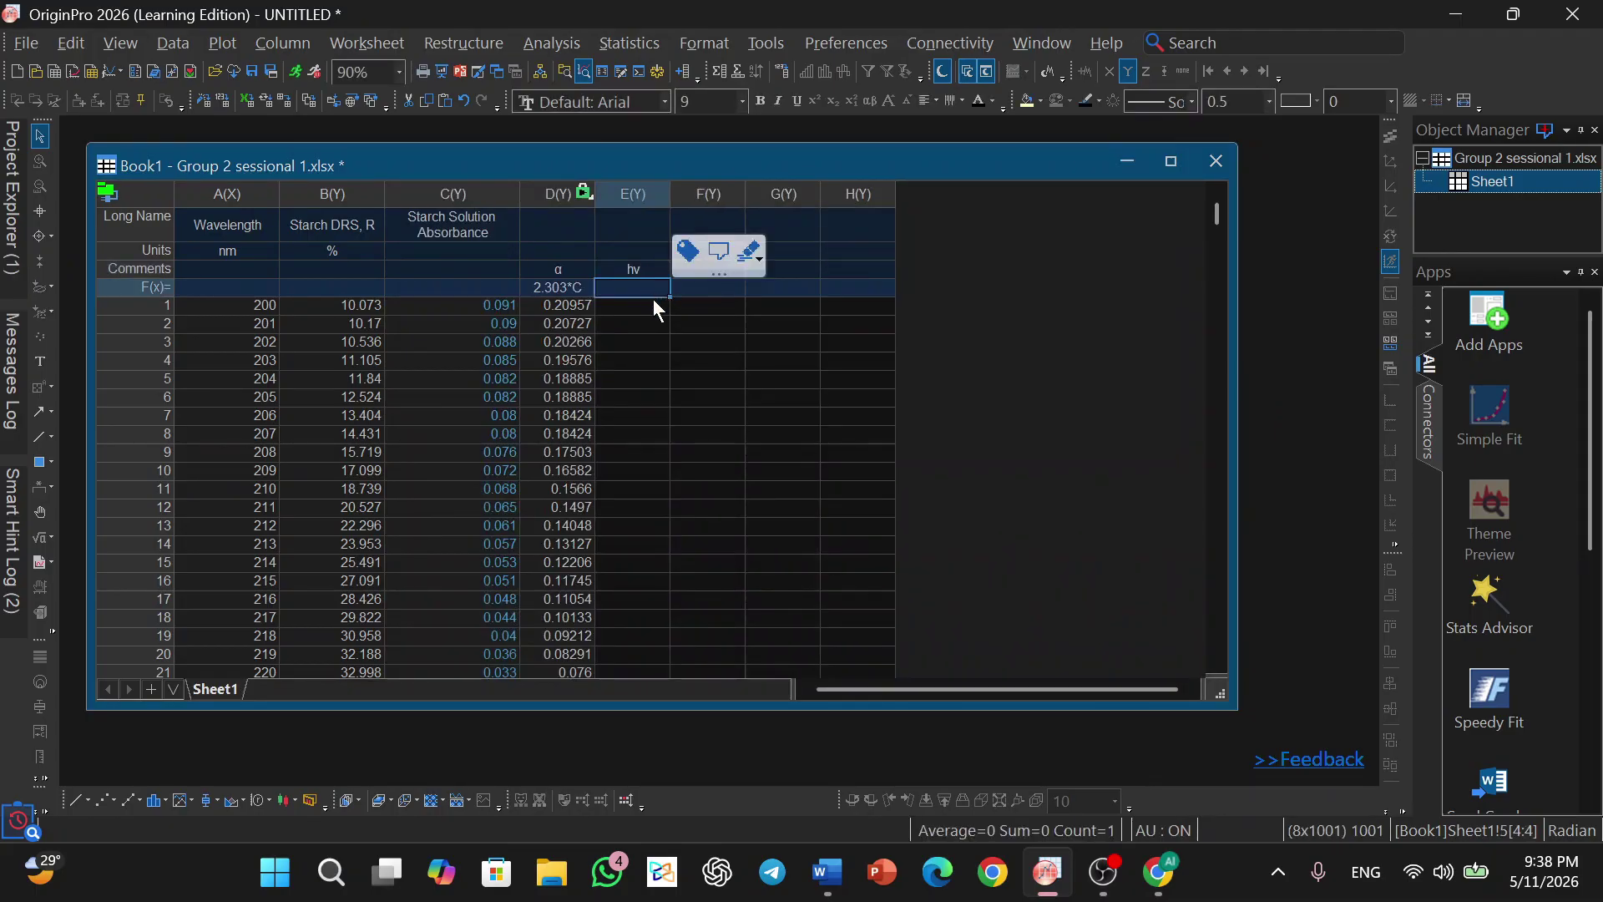
{"action": "left_click", "coordinate": [652, 298]}
{"action": "left_click", "coordinate": [638, 287]}
{"action": "type", "text": "1240"}
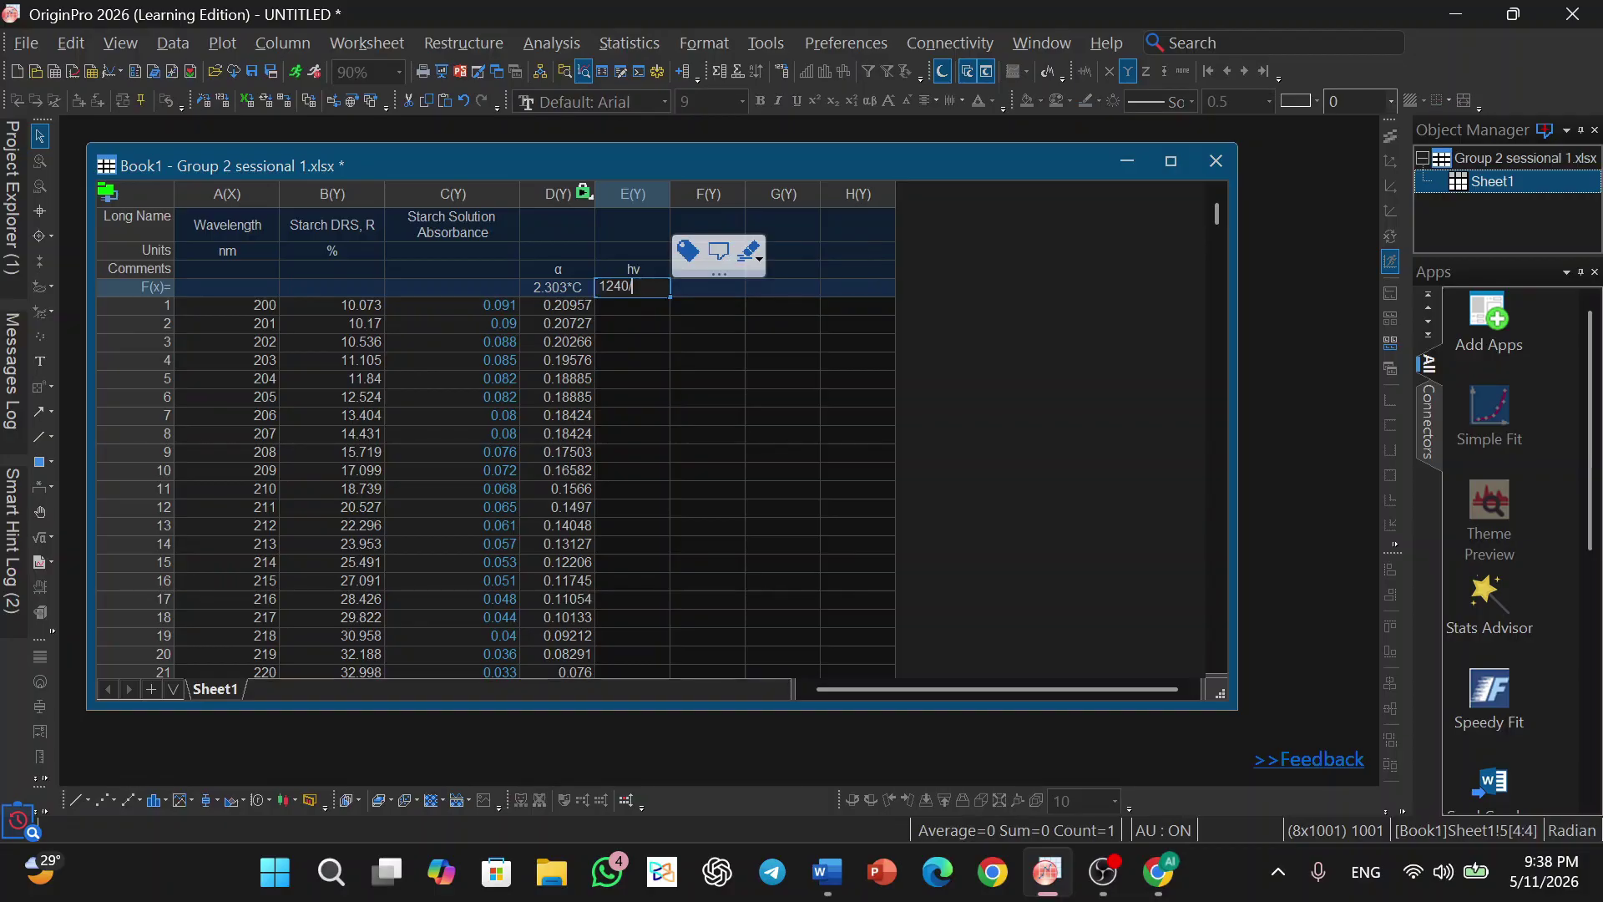
{"action": "type", "text": "/"}
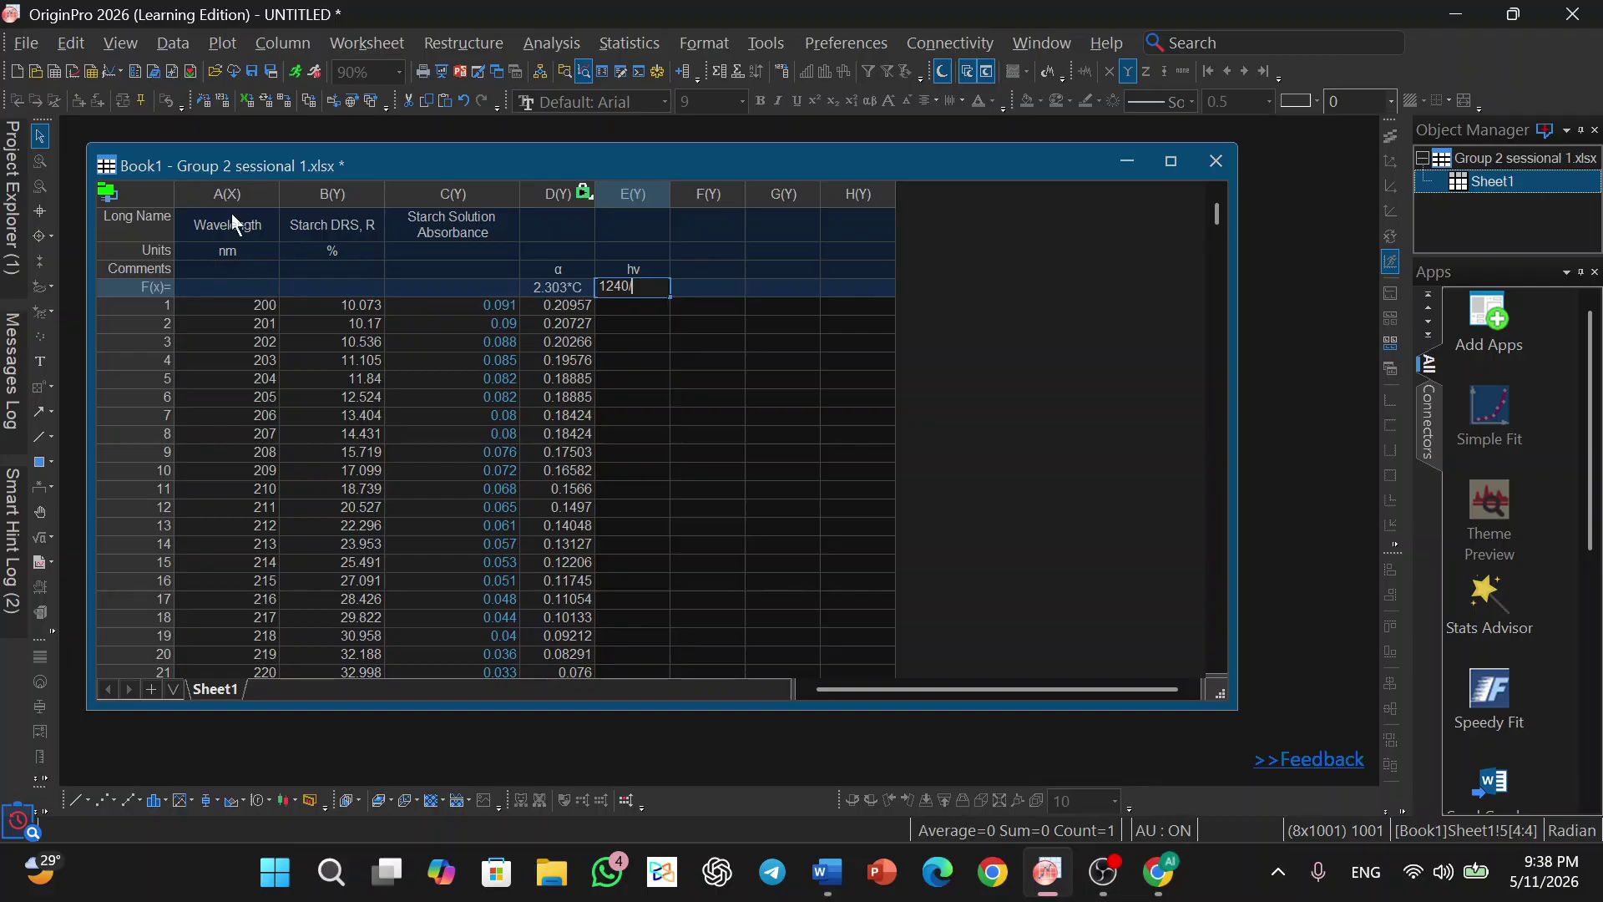
{"action": "type", "text": "A"}
{"action": "left_click", "coordinate": [716, 329]}
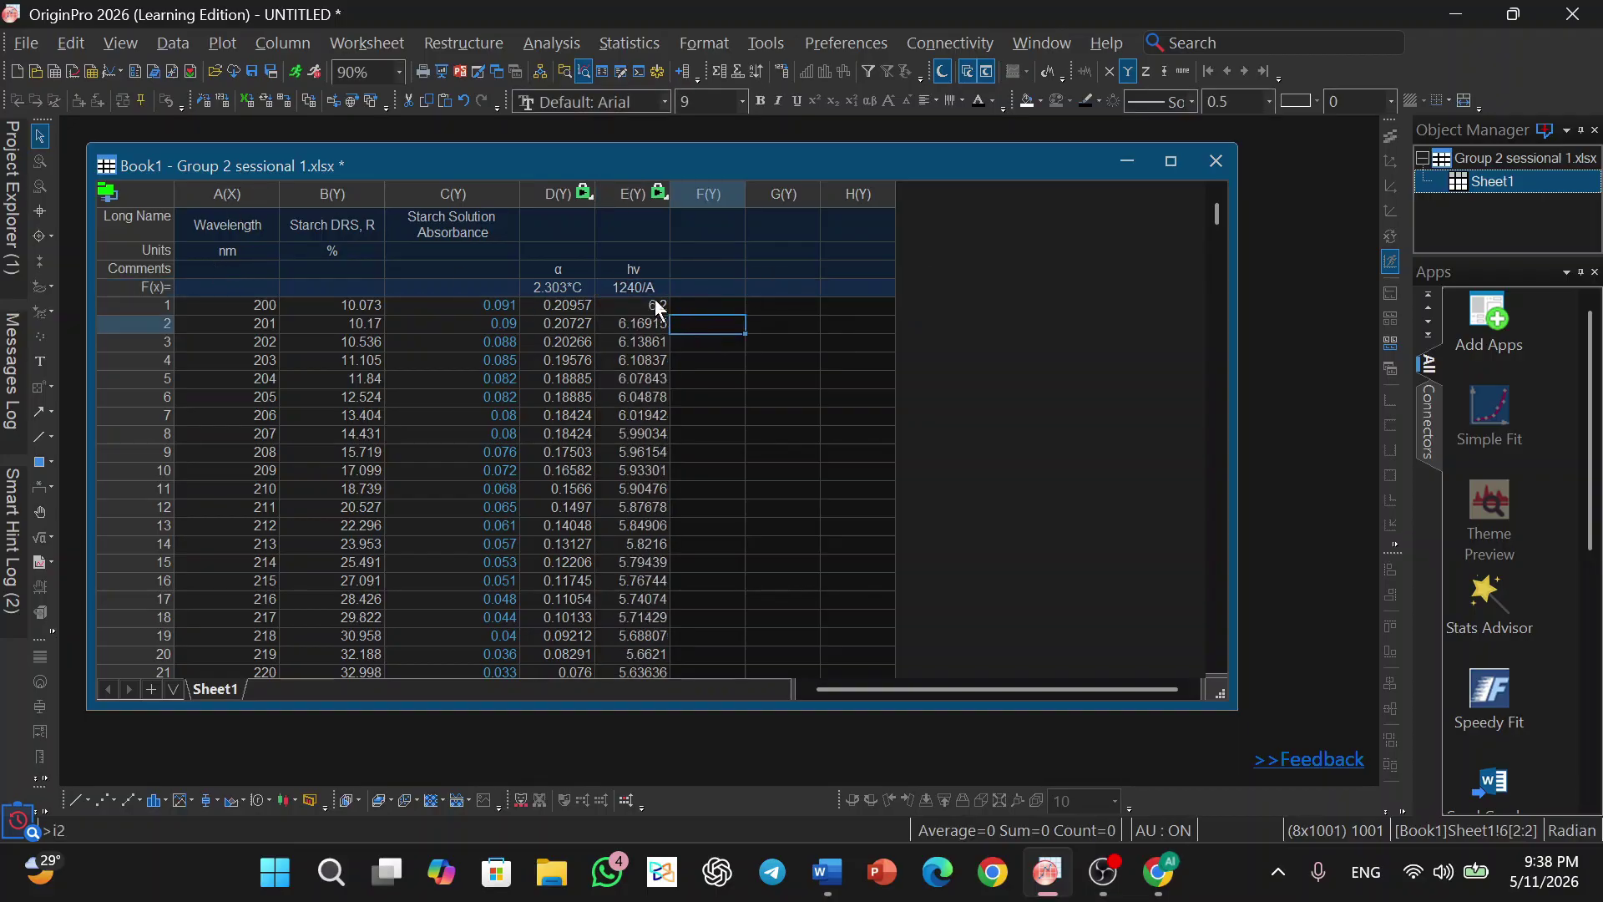
{"action": "scroll", "coordinate": [644, 344], "scroll_direction": "down", "scroll_amount": 20}
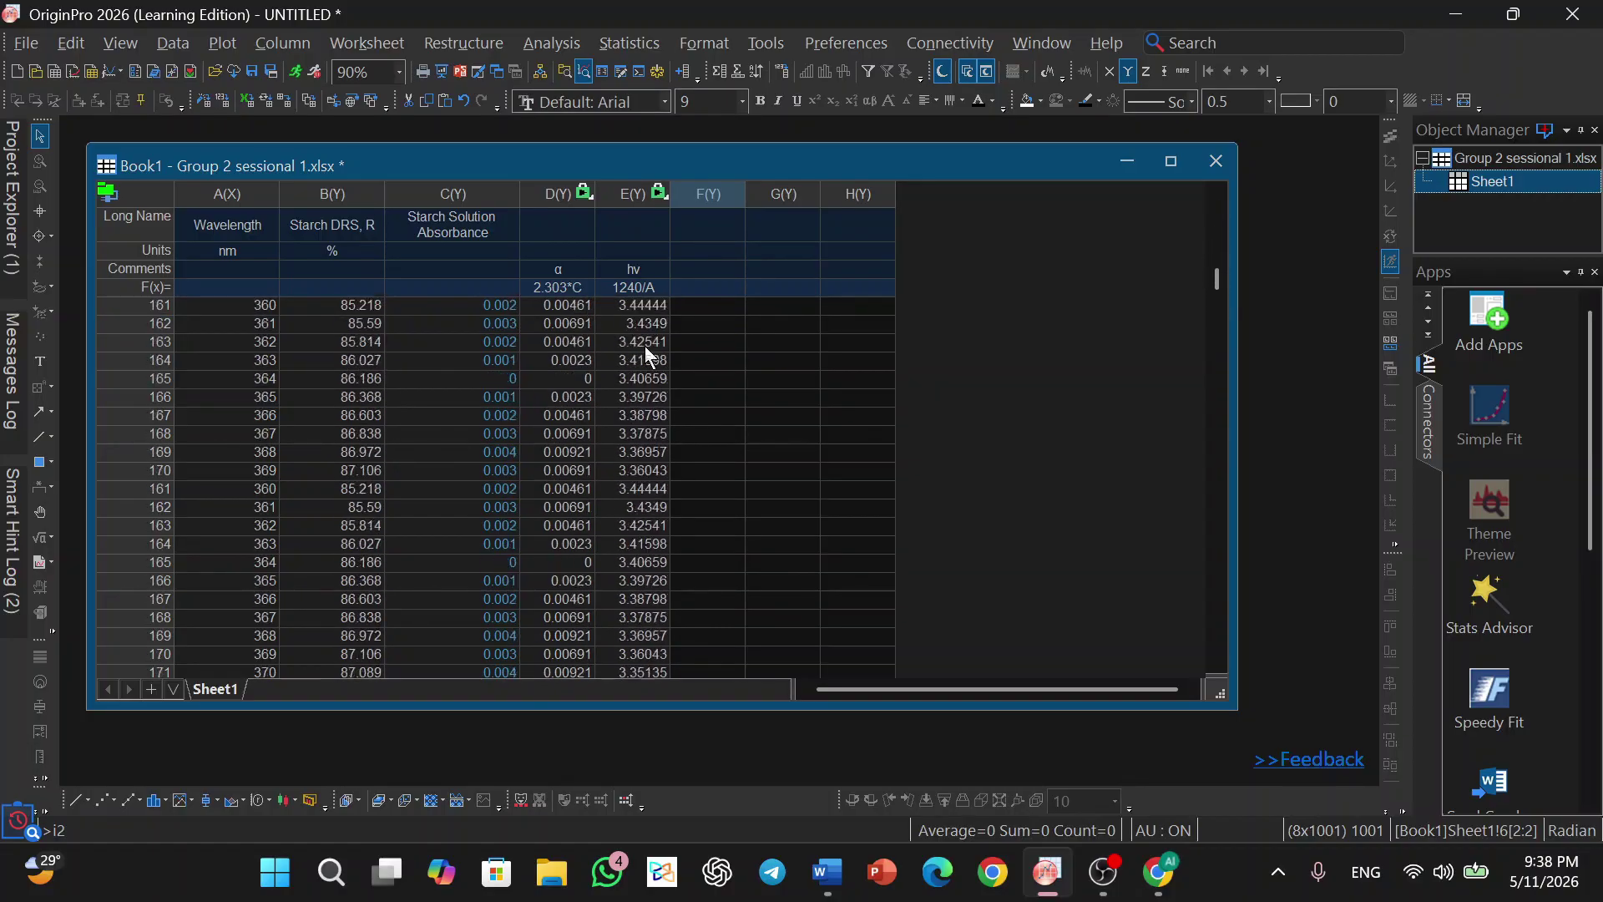
{"action": "scroll", "coordinate": [643, 344], "scroll_direction": "up", "scroll_amount": 20}
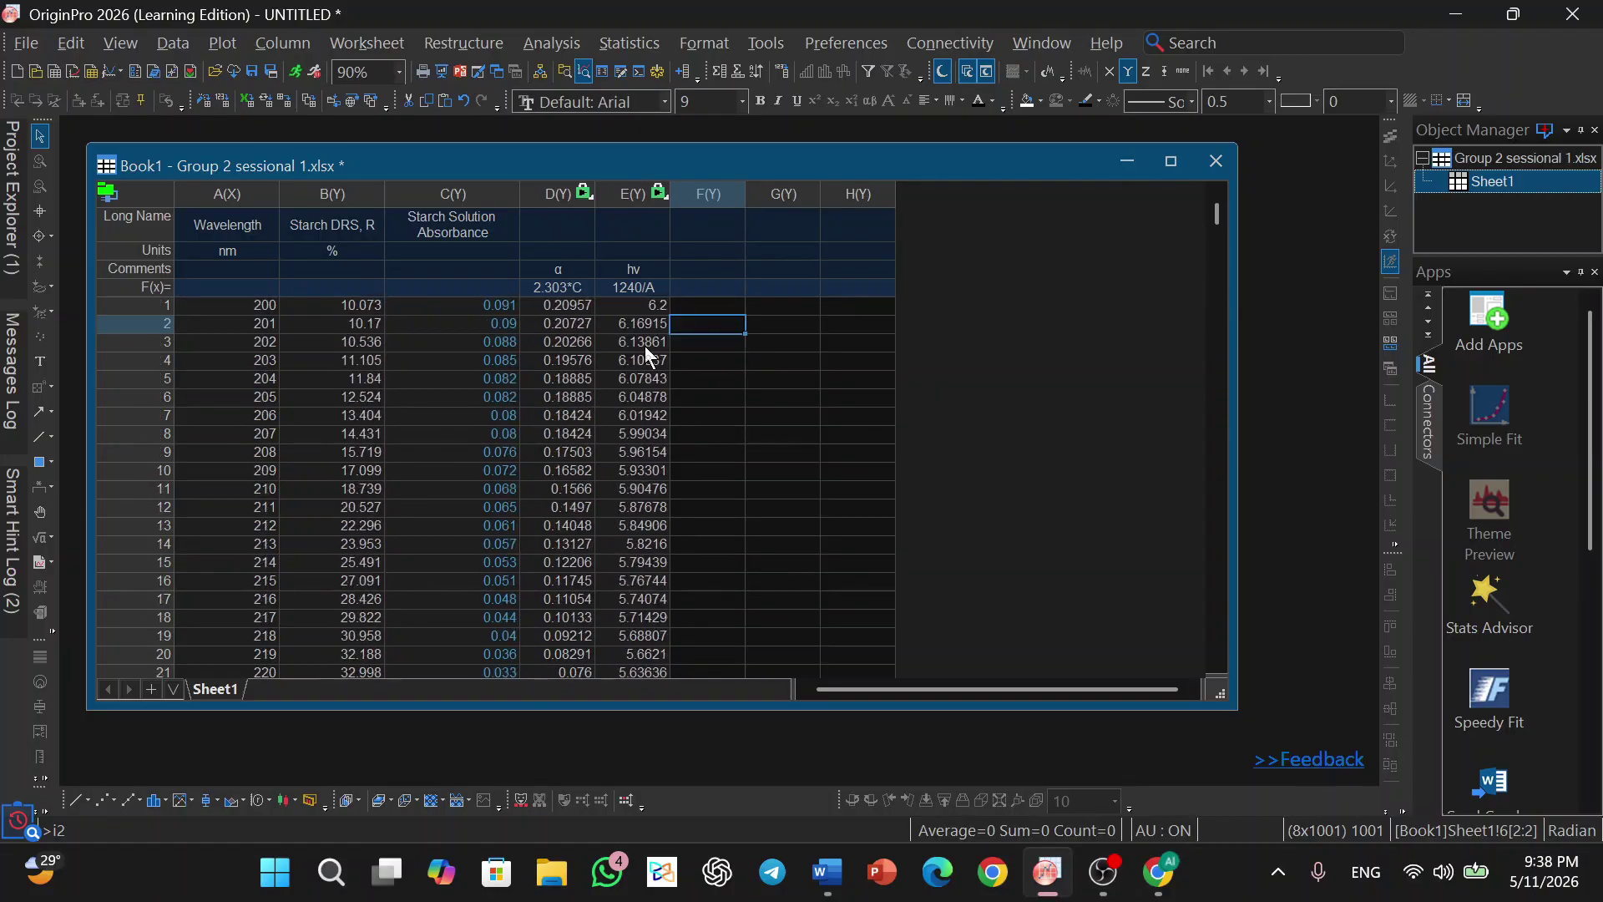
{"action": "left_click", "coordinate": [703, 275]}
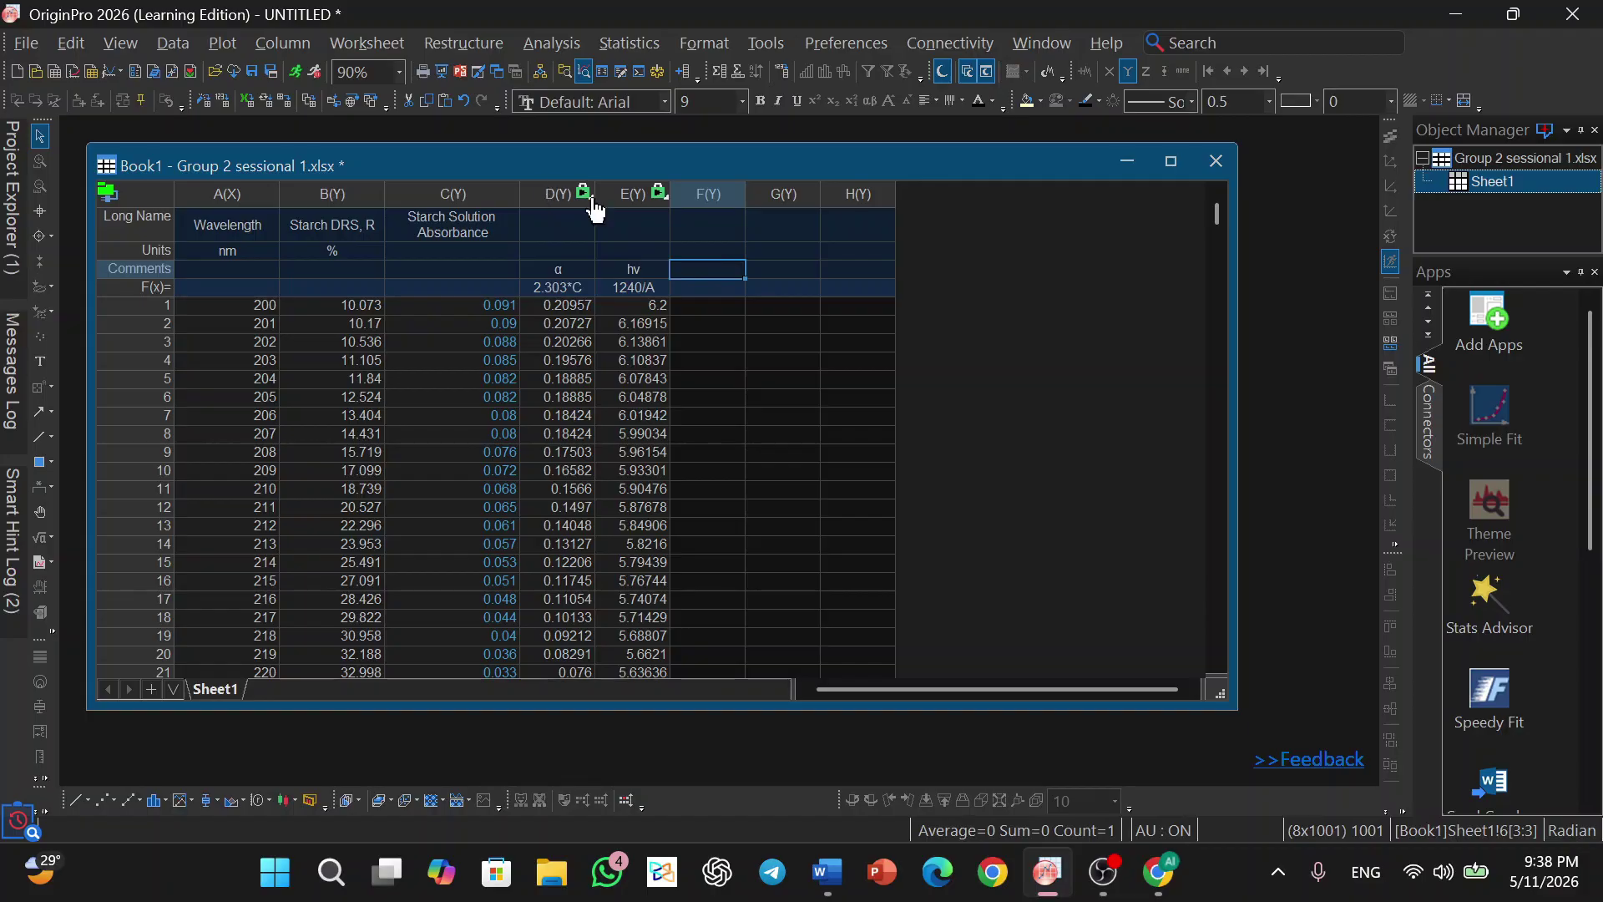
{"action": "type", "text": "D*"}
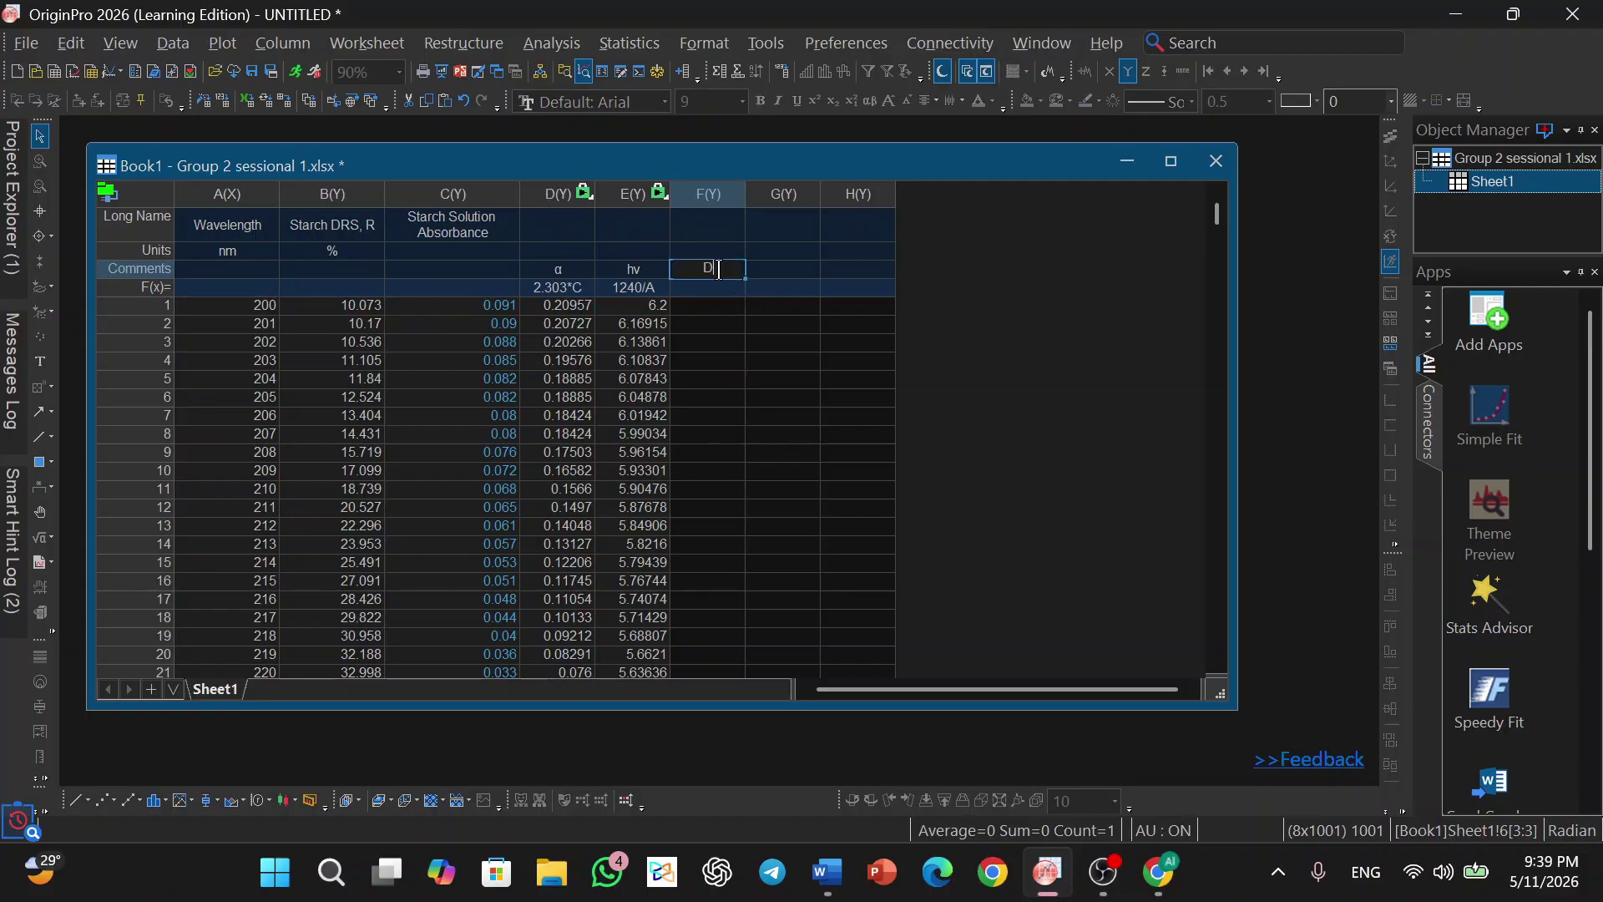
{"action": "type", "text": "E"}
{"action": "left_click", "coordinate": [780, 271]}
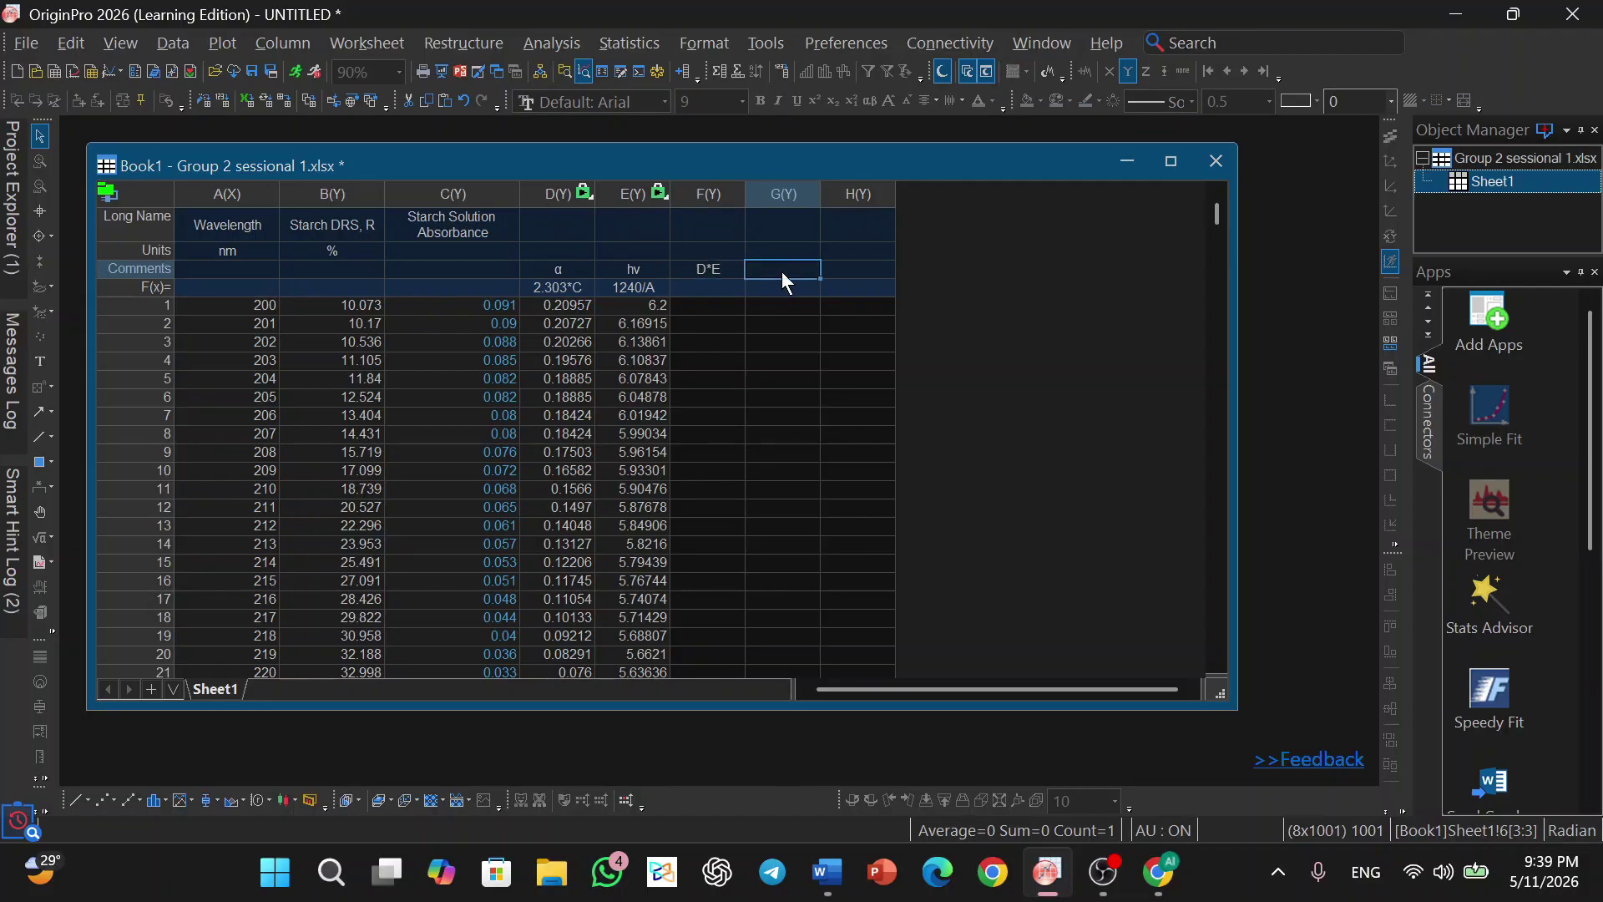
{"action": "left_click", "coordinate": [711, 272]}
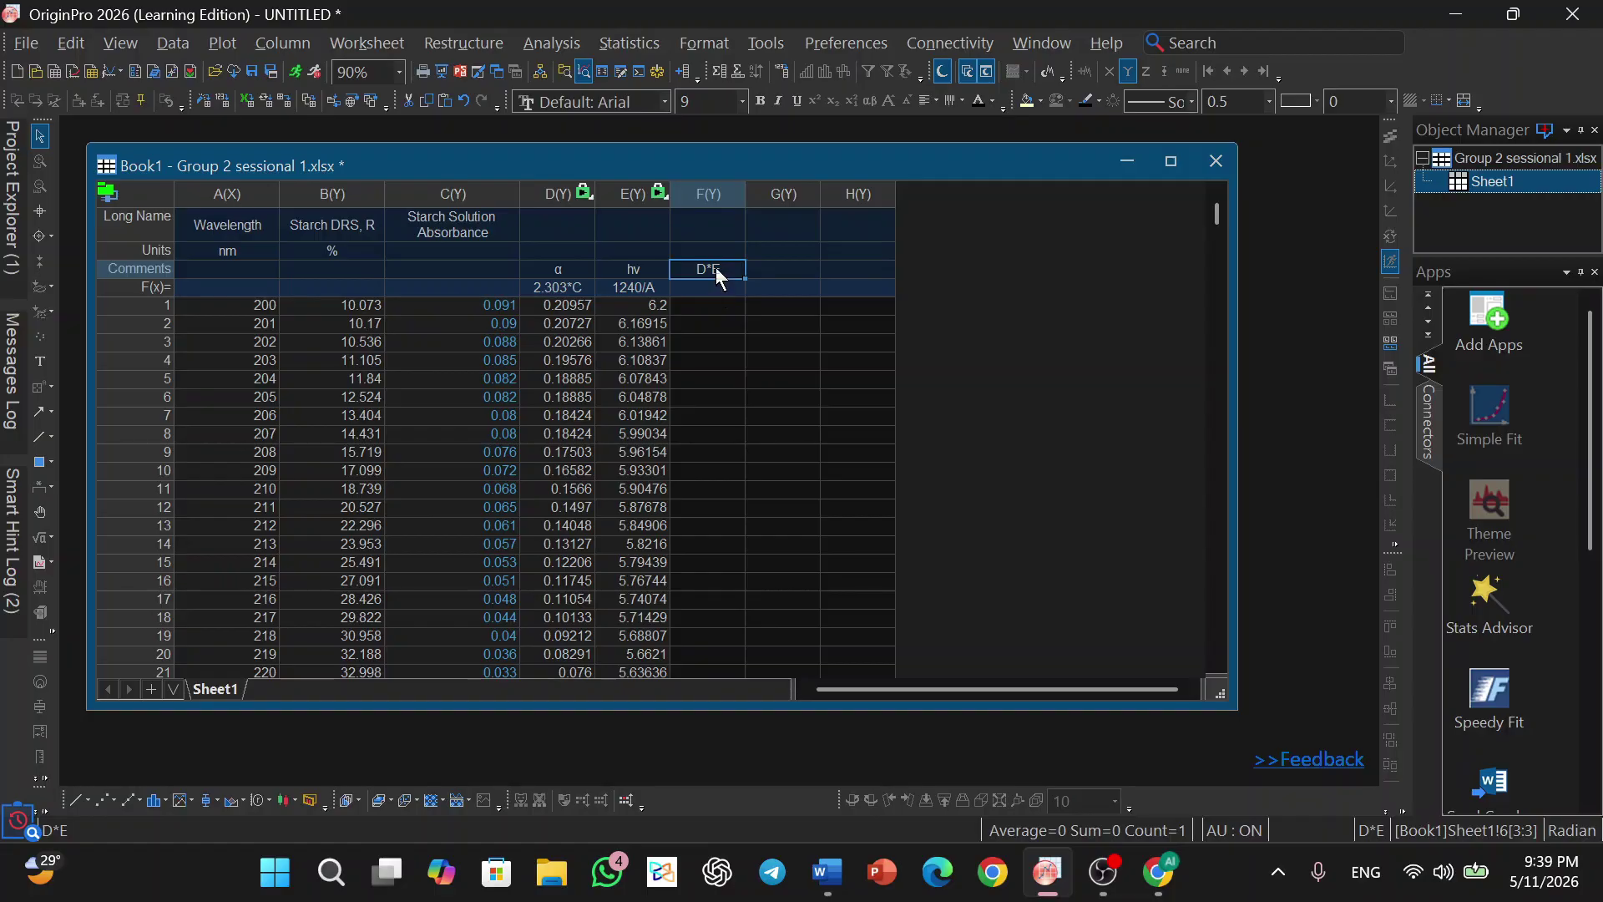
{"action": "key", "text": "Delete"}
- Set column F's F(x) formula to D*E
{"action": "left_click", "coordinate": [717, 288]}
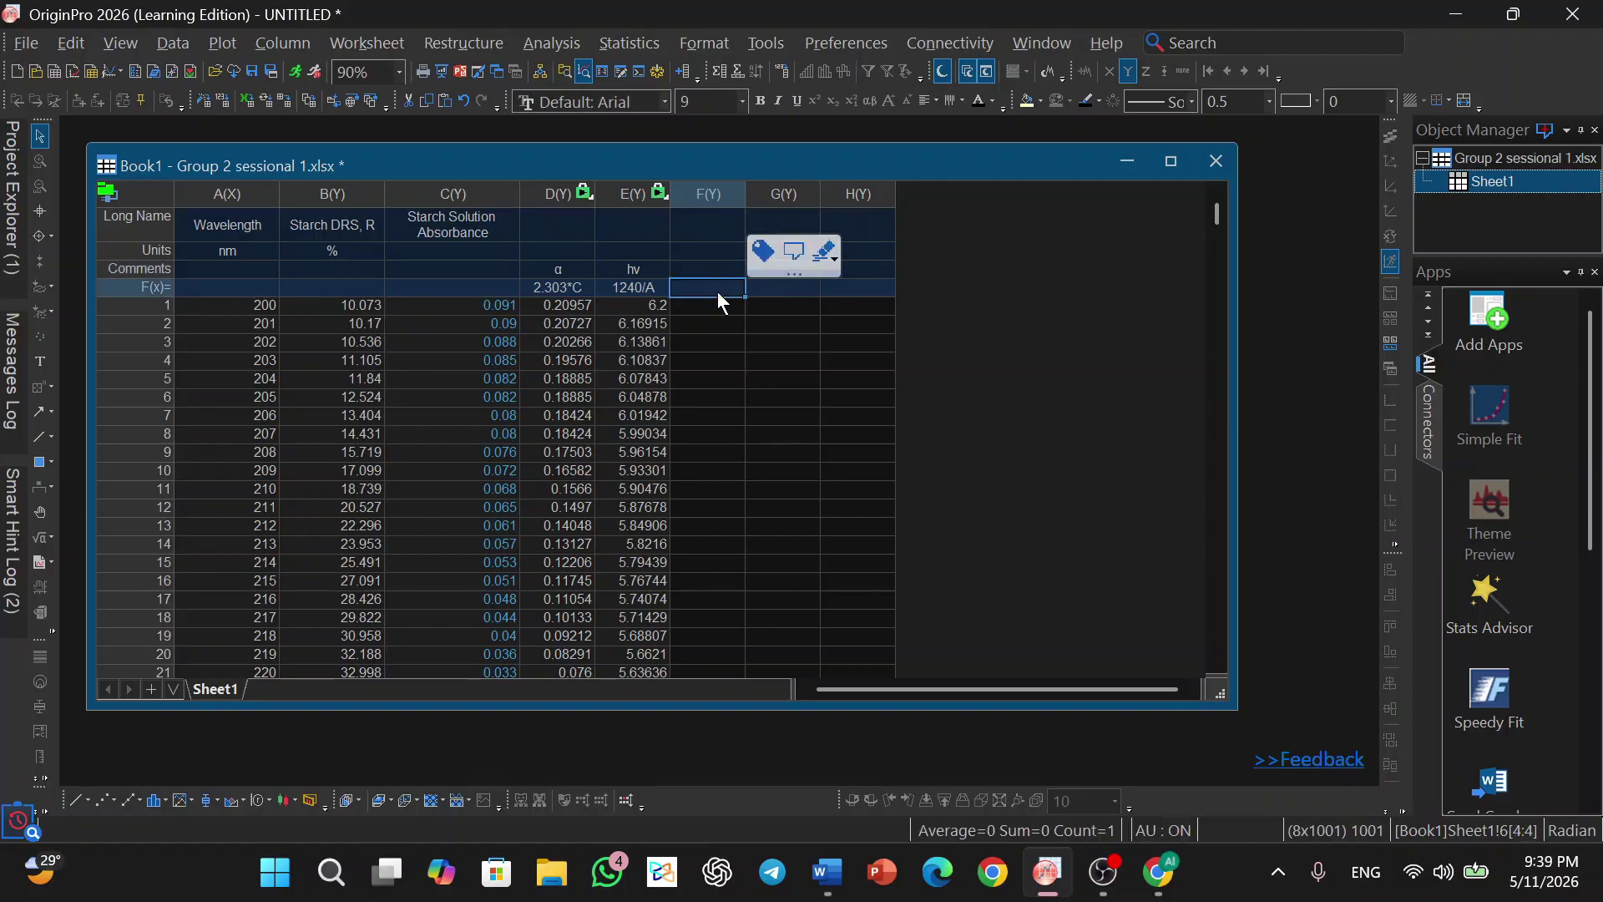
{"action": "type", "text": "D*E"}
{"action": "left_click", "coordinate": [780, 305]}
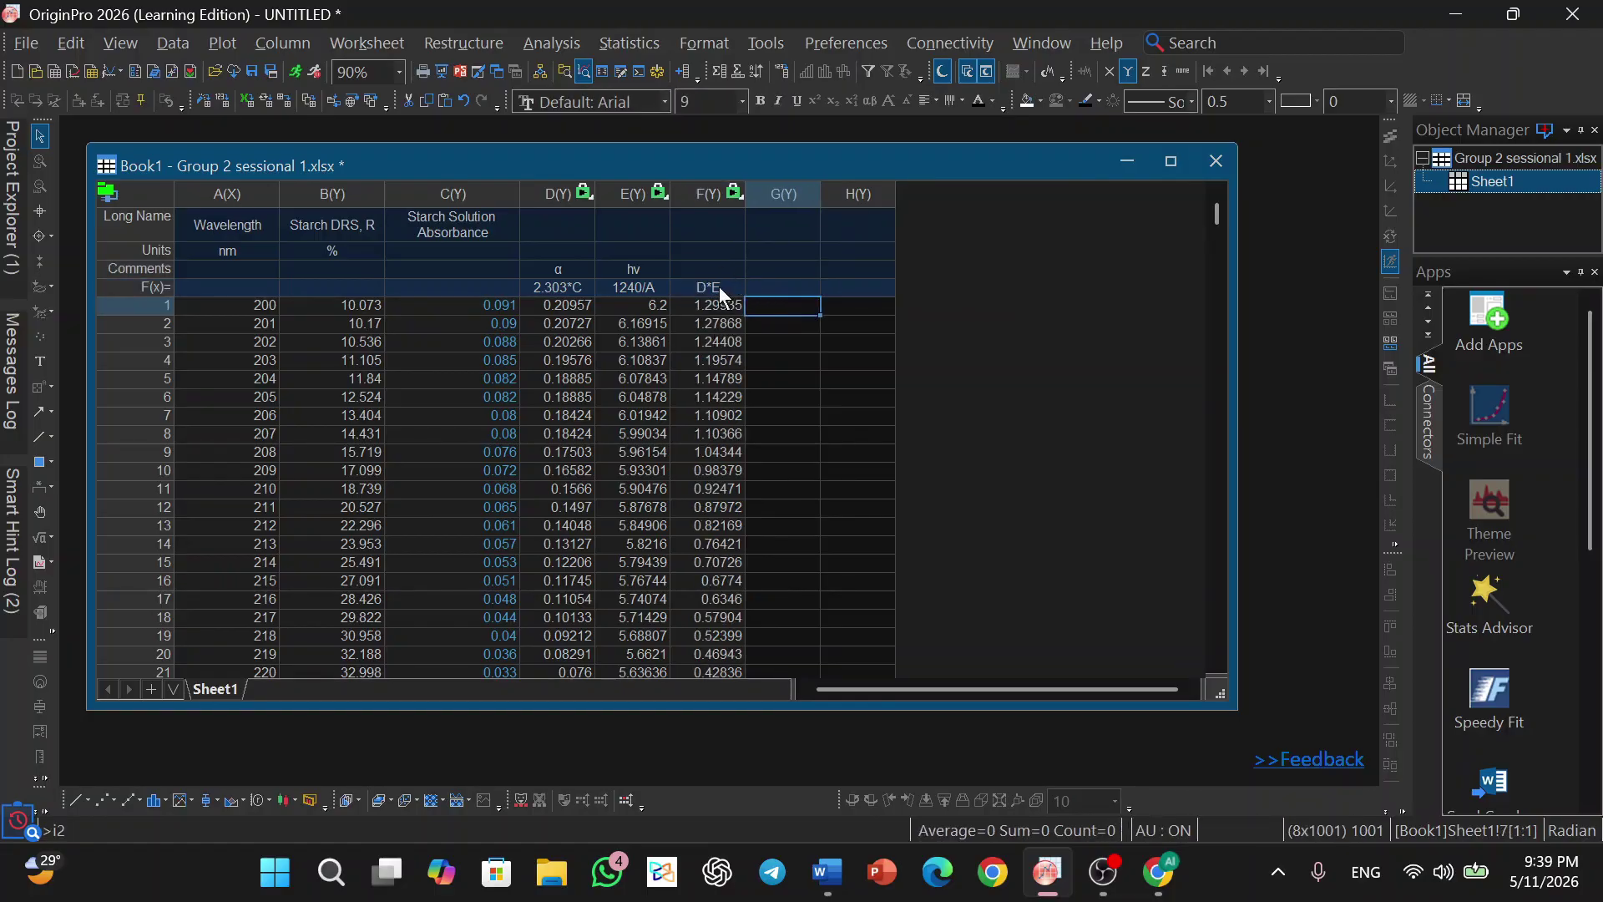
- Enter αhν as column F's comment by combining the α and hν copied from the comments of columns D and E
{"action": "left_click", "coordinate": [698, 267]}
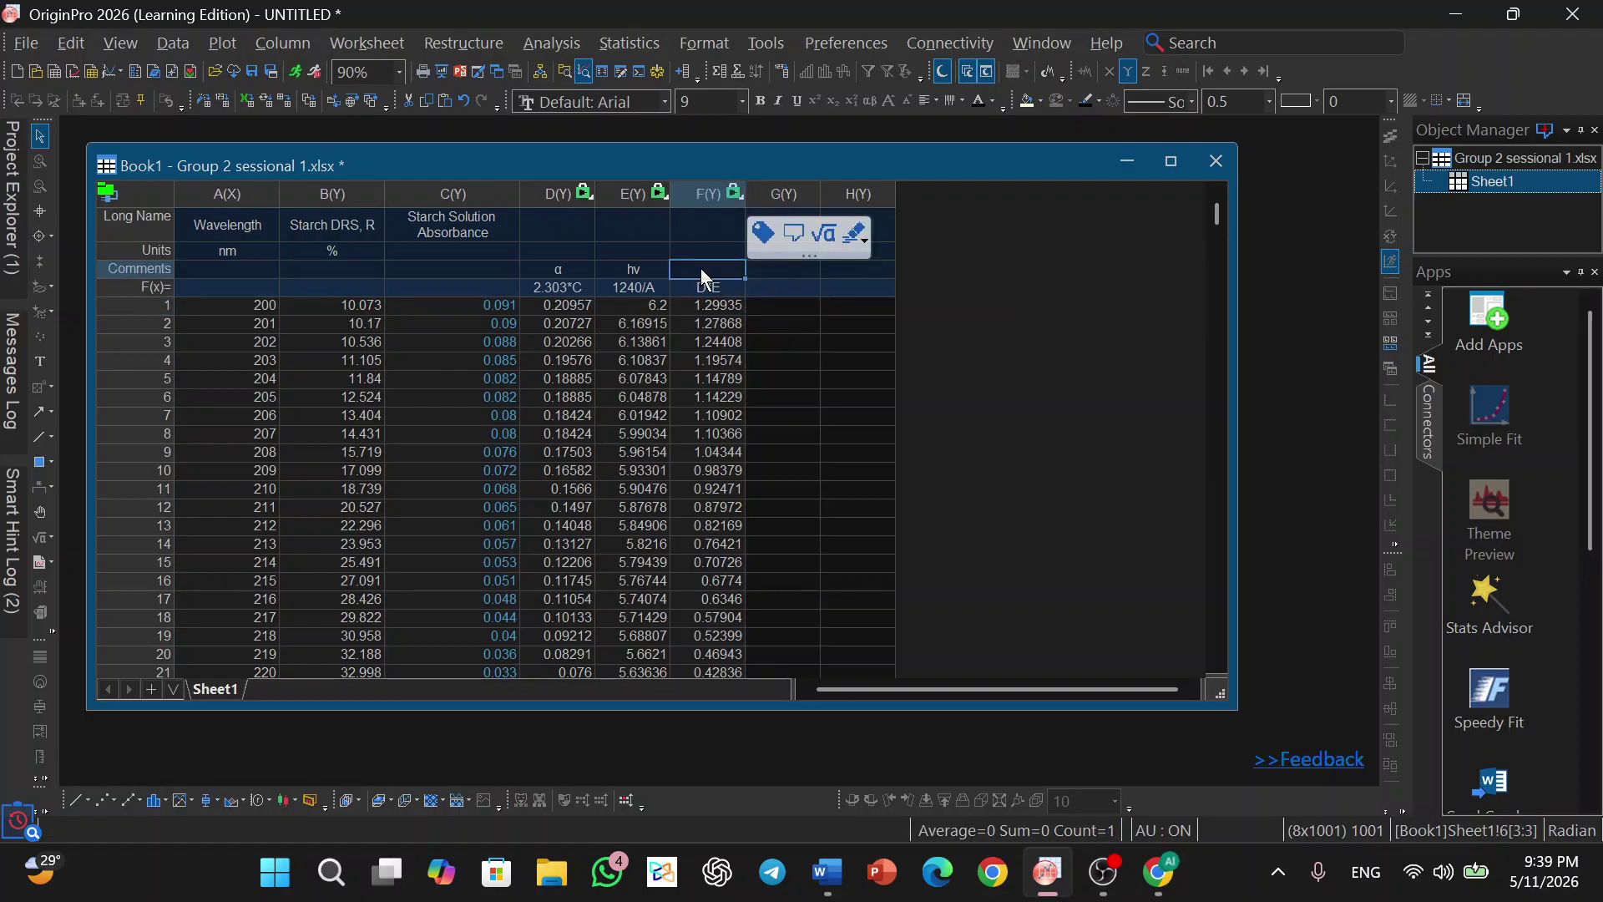
{"action": "left_click", "coordinate": [569, 268]}
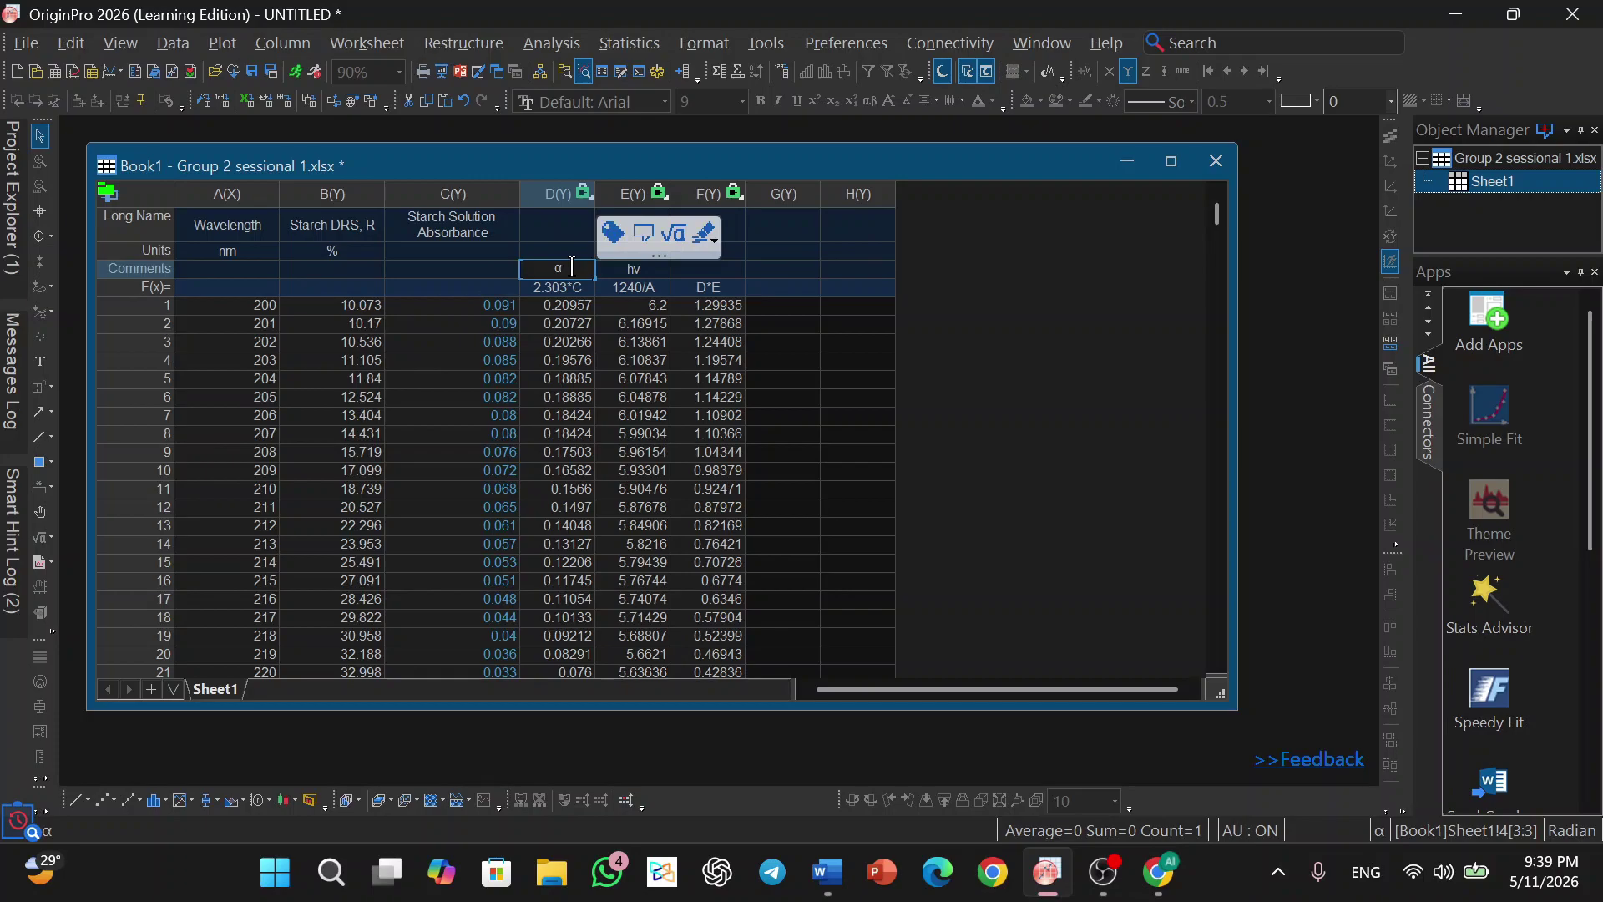
{"action": "double_click", "coordinate": [572, 266]}
{"action": "key", "text": "ctrl+c"}
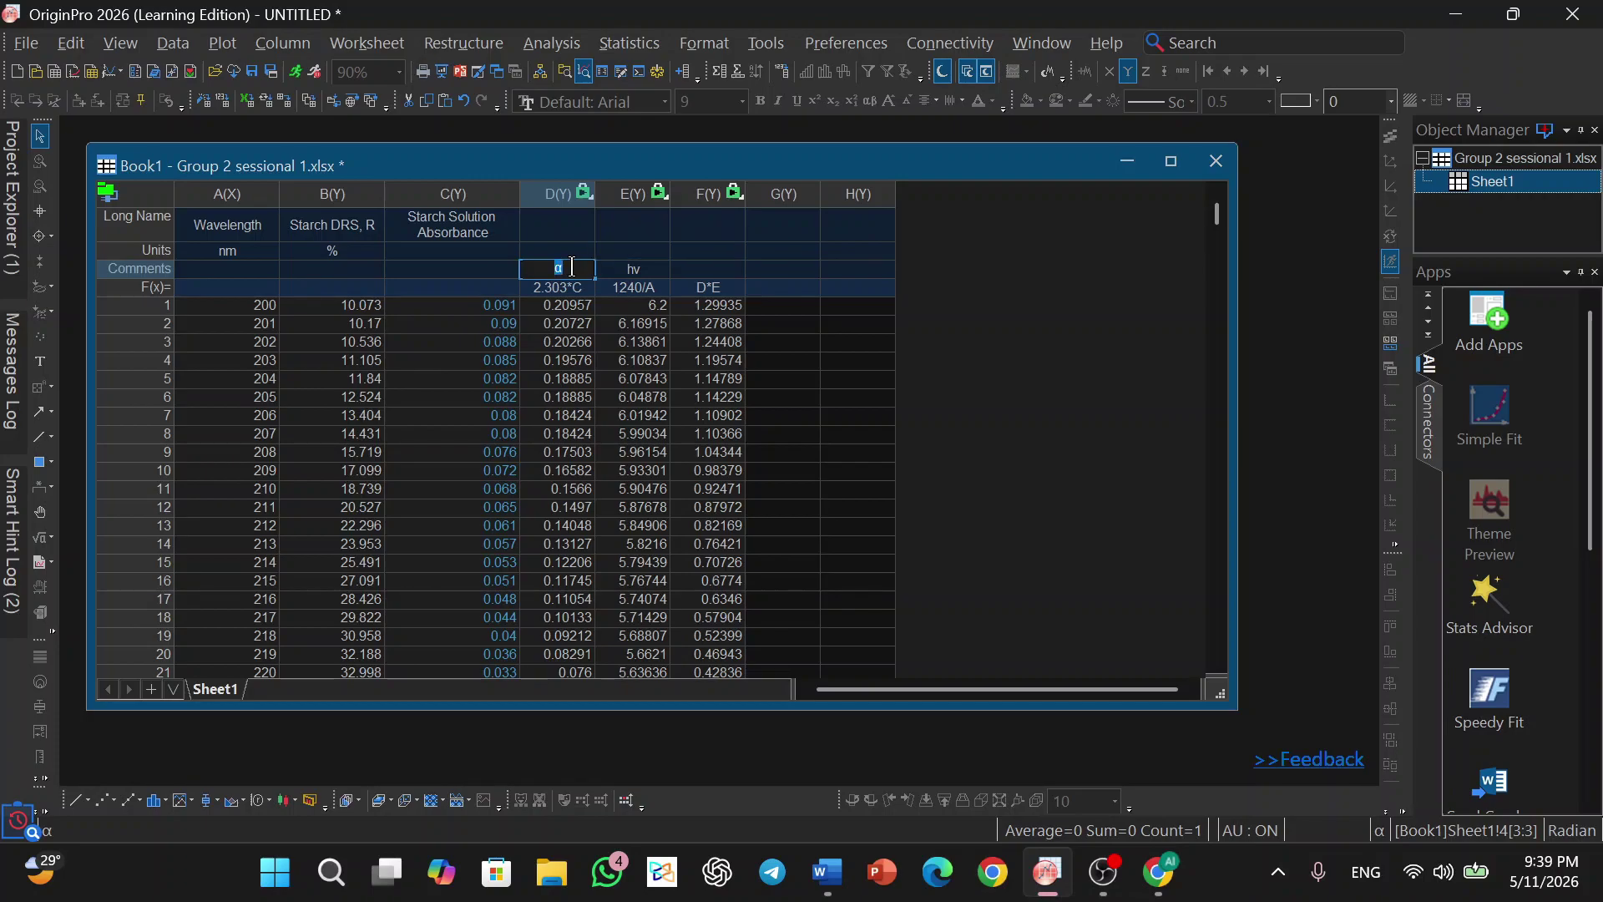
{"action": "left_click", "coordinate": [718, 265]}
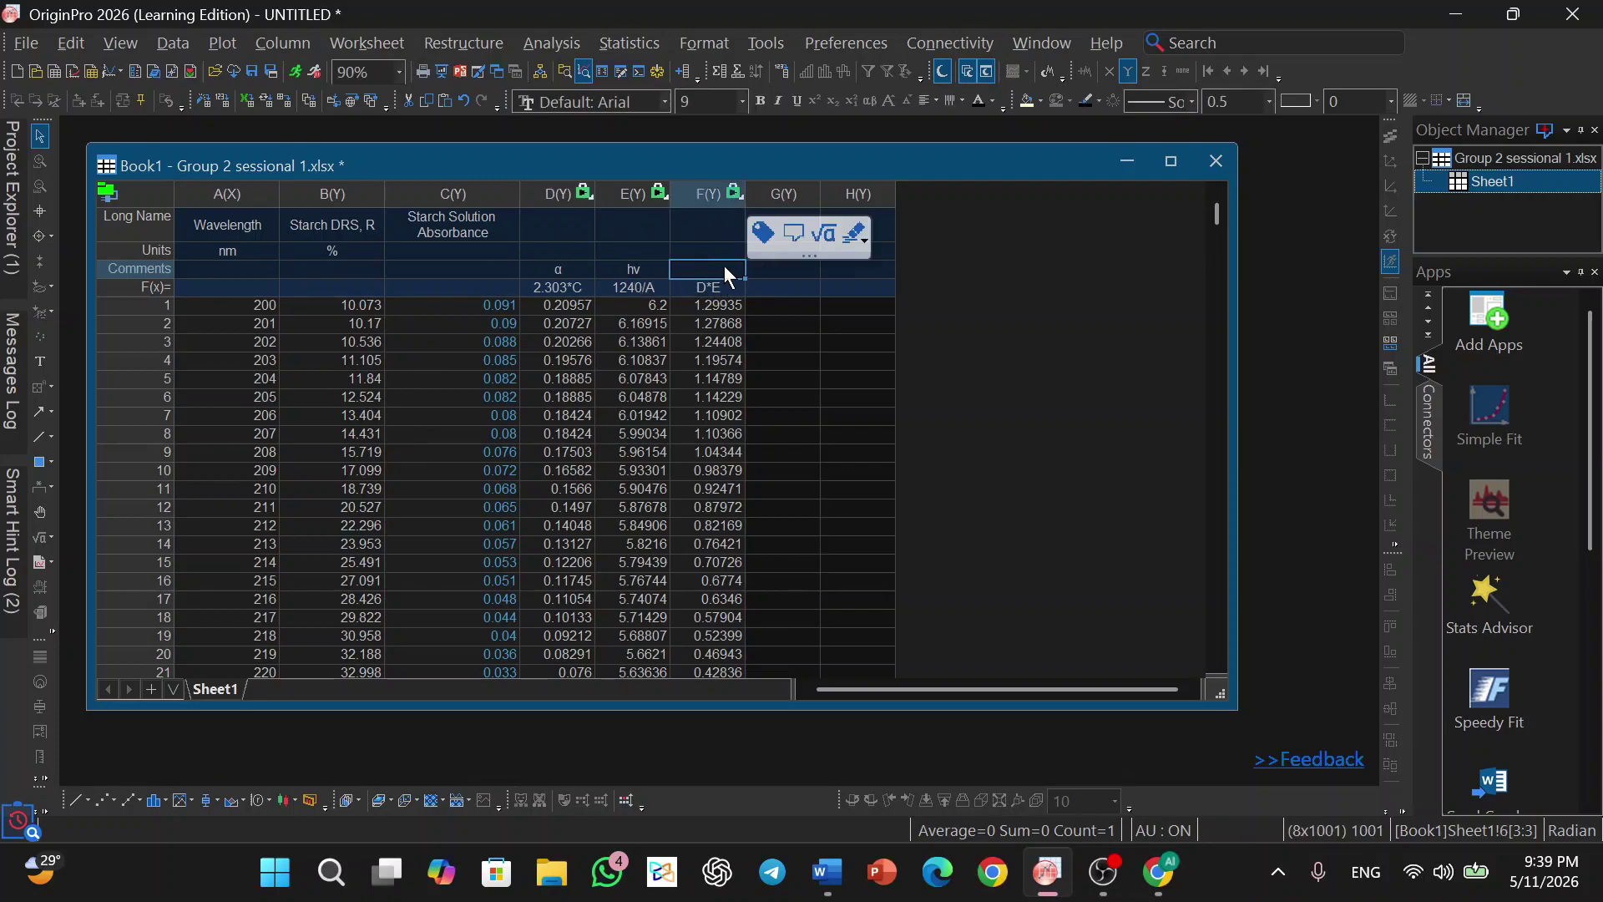
{"action": "key", "text": "ctrl+v"}
{"action": "left_click", "coordinate": [639, 264]}
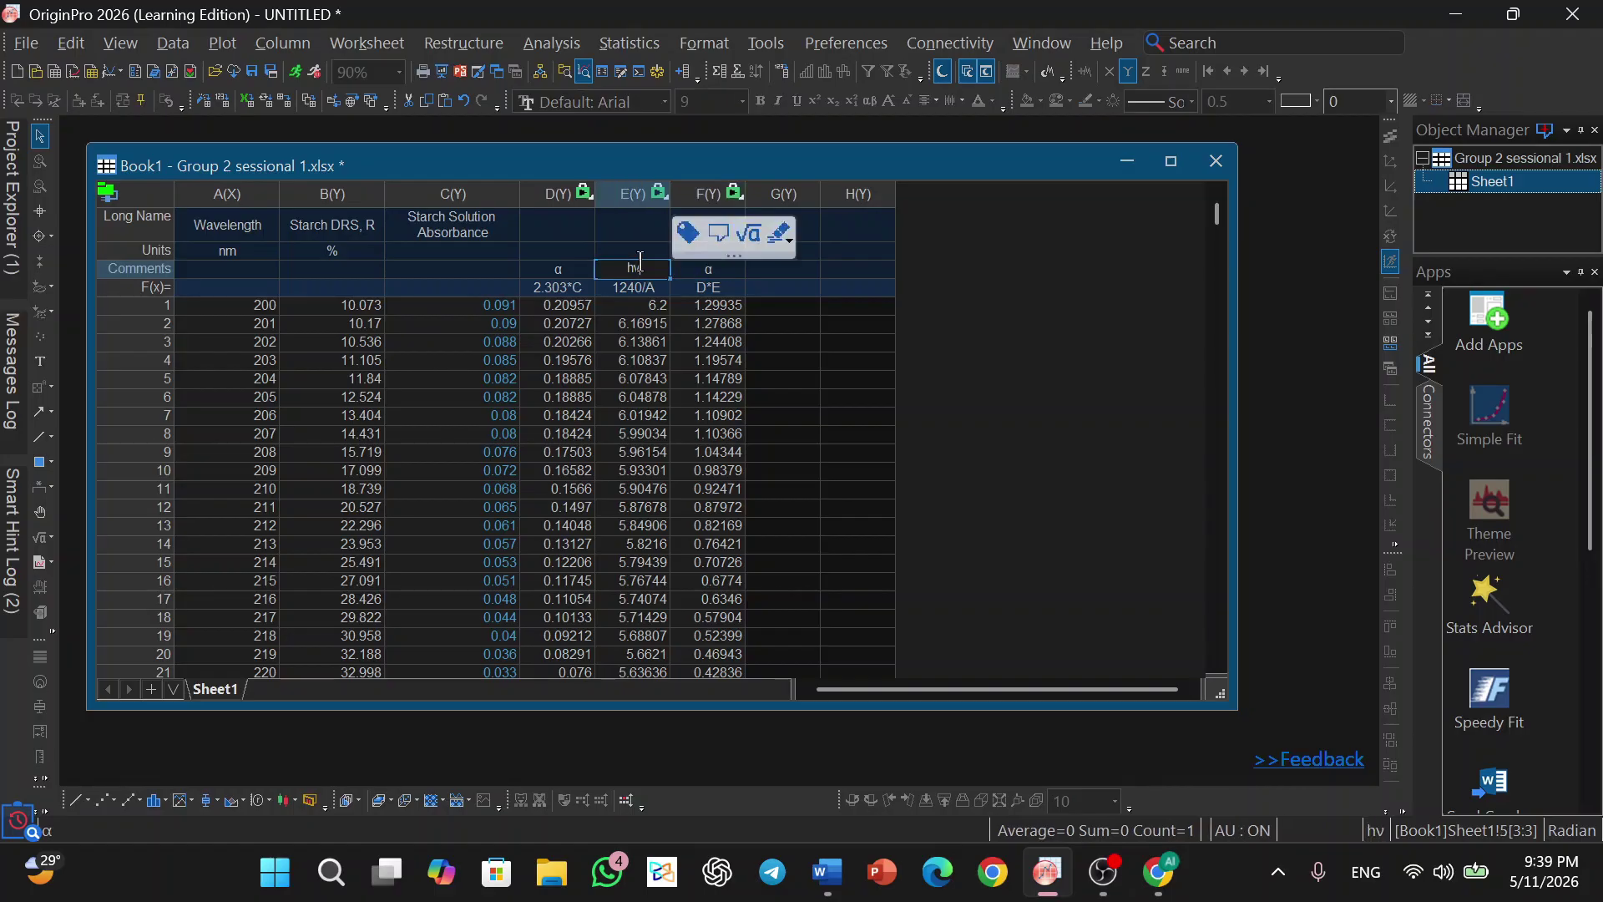
{"action": "double_click", "coordinate": [639, 260]}
{"action": "key", "text": "ctrl+c"}
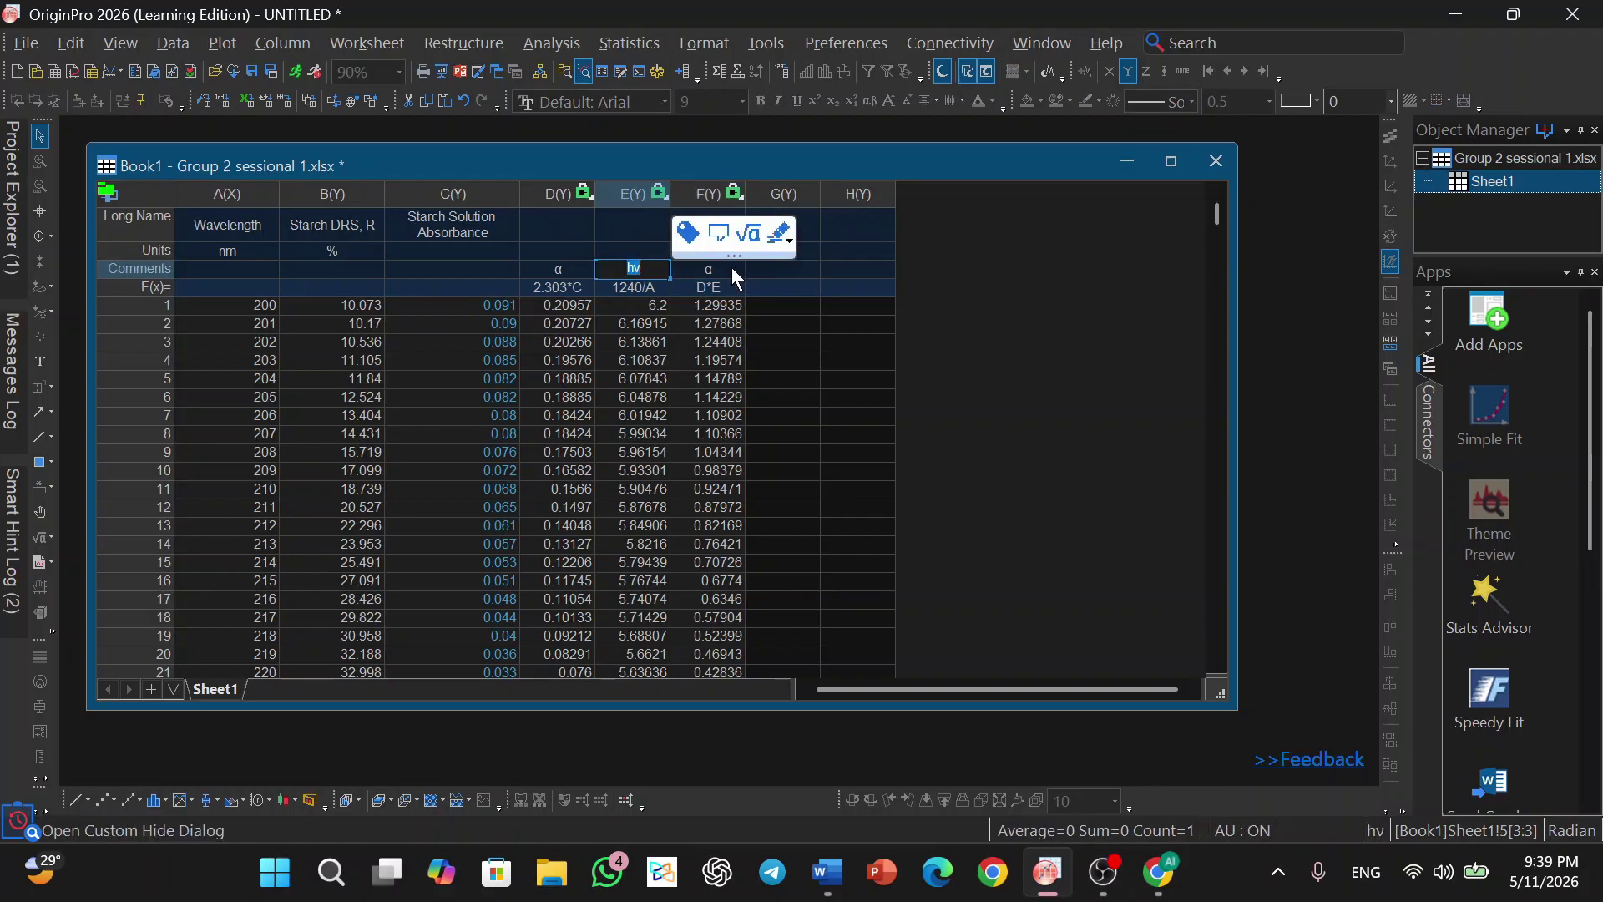
{"action": "left_click", "coordinate": [729, 267]}
{"action": "double_click", "coordinate": [728, 266]}
{"action": "key", "text": "ctrl+v"}
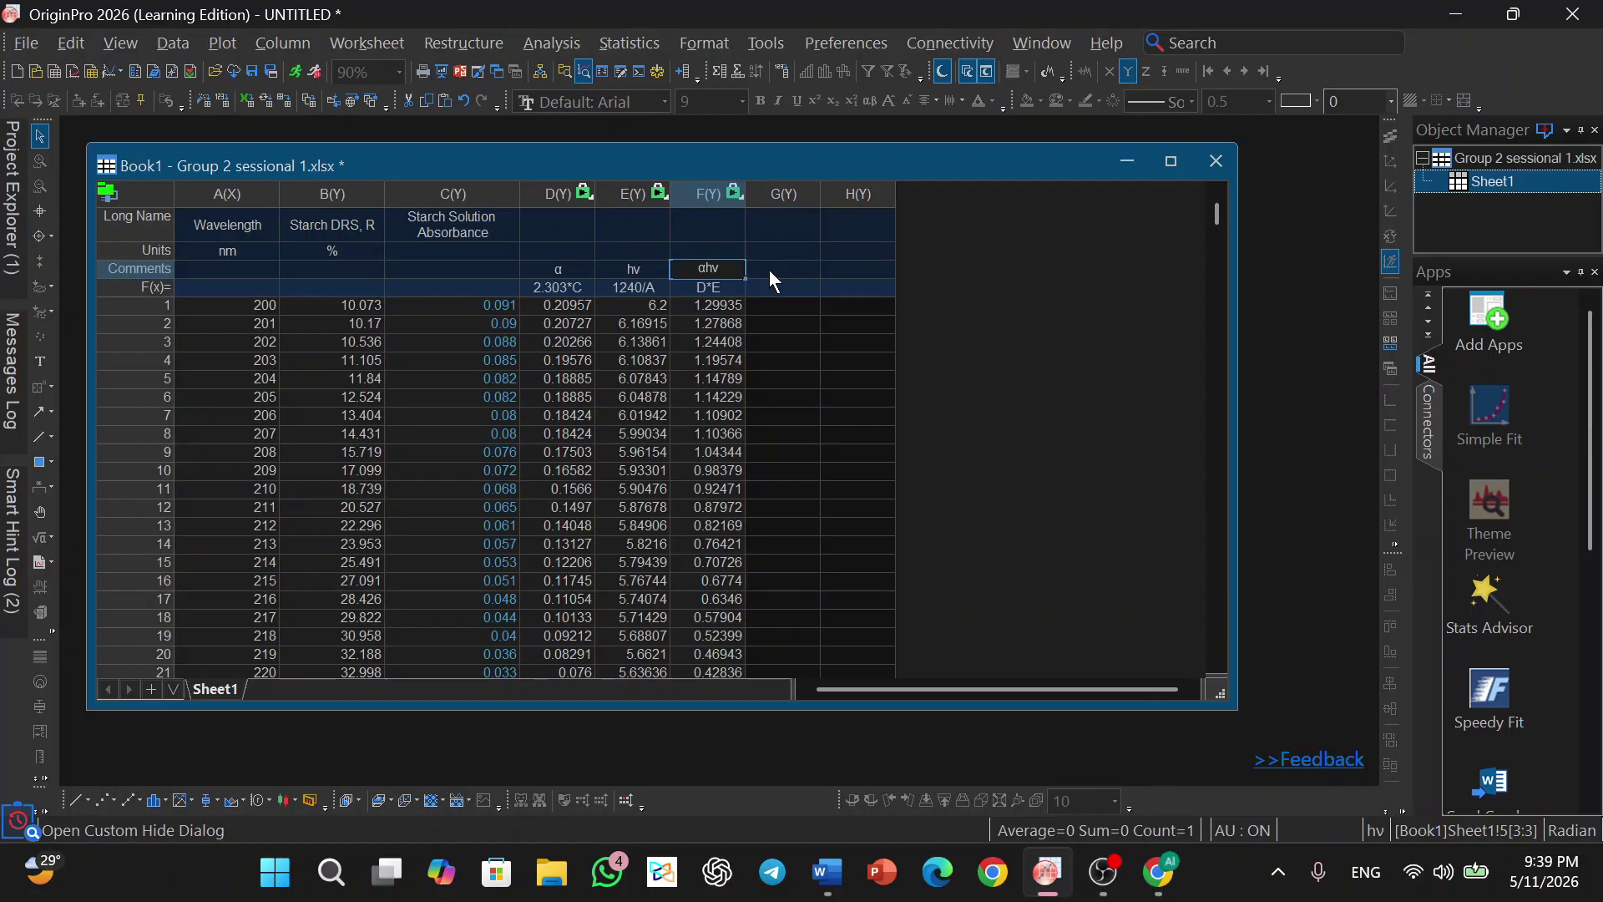
{"action": "left_click", "coordinate": [768, 269]}
- Change column F's comment to (αhν)^0.5 by adding parentheses and the exponent
{"action": "left_click", "coordinate": [730, 269]}
{"action": "left_click", "coordinate": [728, 269]}
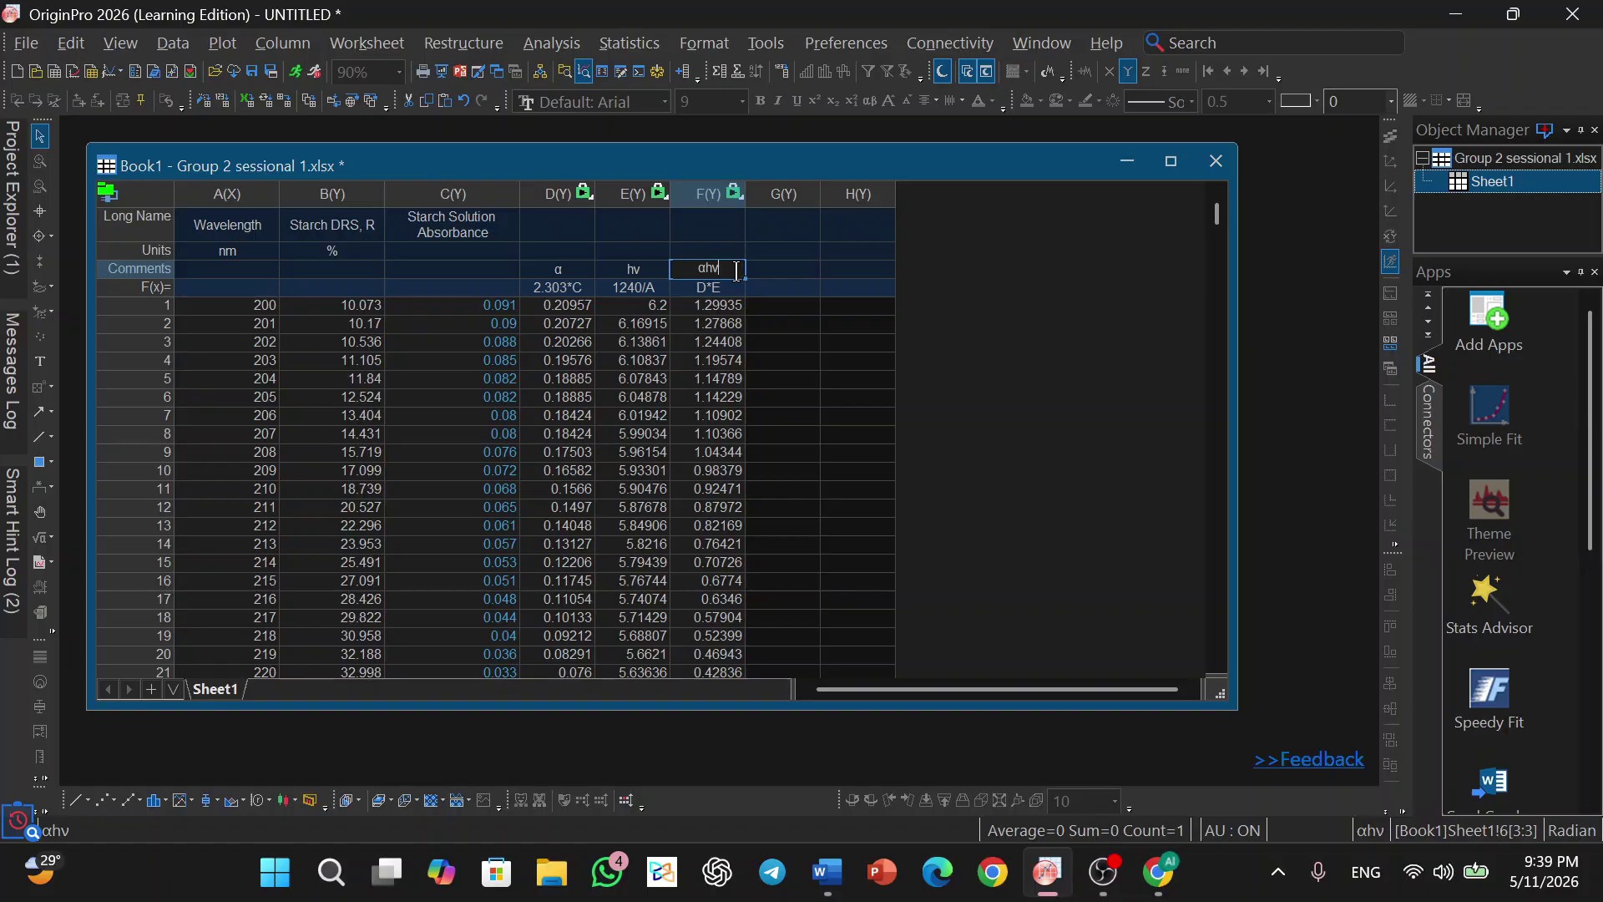
{"action": "type", "text": ")"}
{"action": "key", "text": "Home"}
{"action": "type", "text": "("}
{"action": "left_click", "coordinate": [734, 265]}
{"action": "type", "text": "^0.5"}
- Change column F's F(x) formula to (D*E)^0.5
{"action": "double_click", "coordinate": [730, 287]}
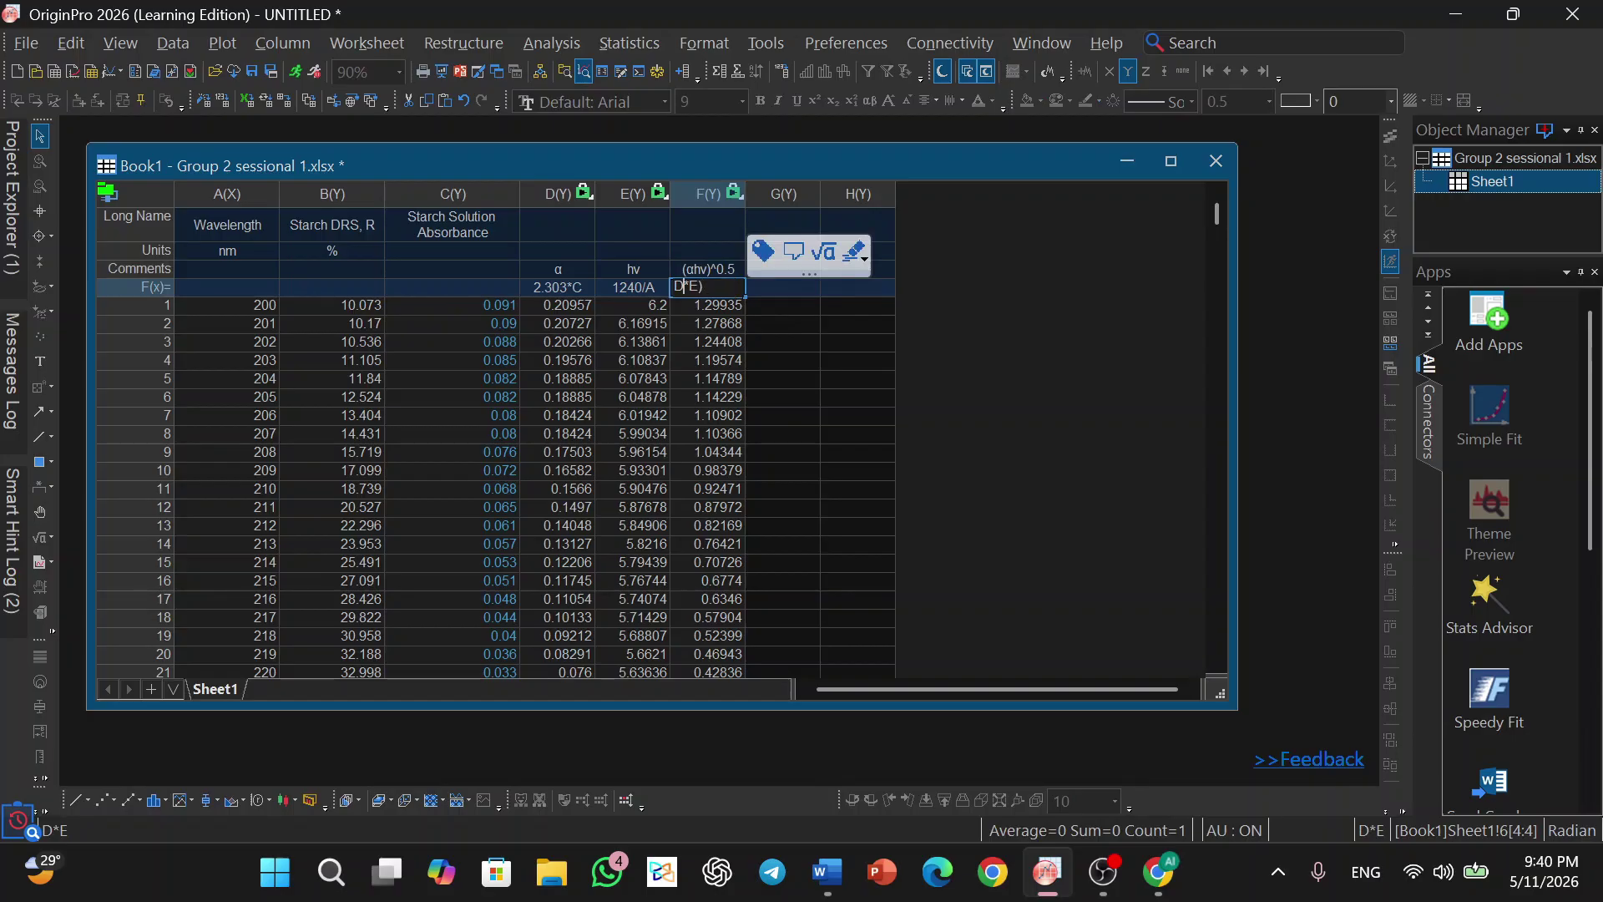
{"action": "type", "text": ")"}
{"action": "key", "text": "Home"}
{"action": "type", "text": "("}
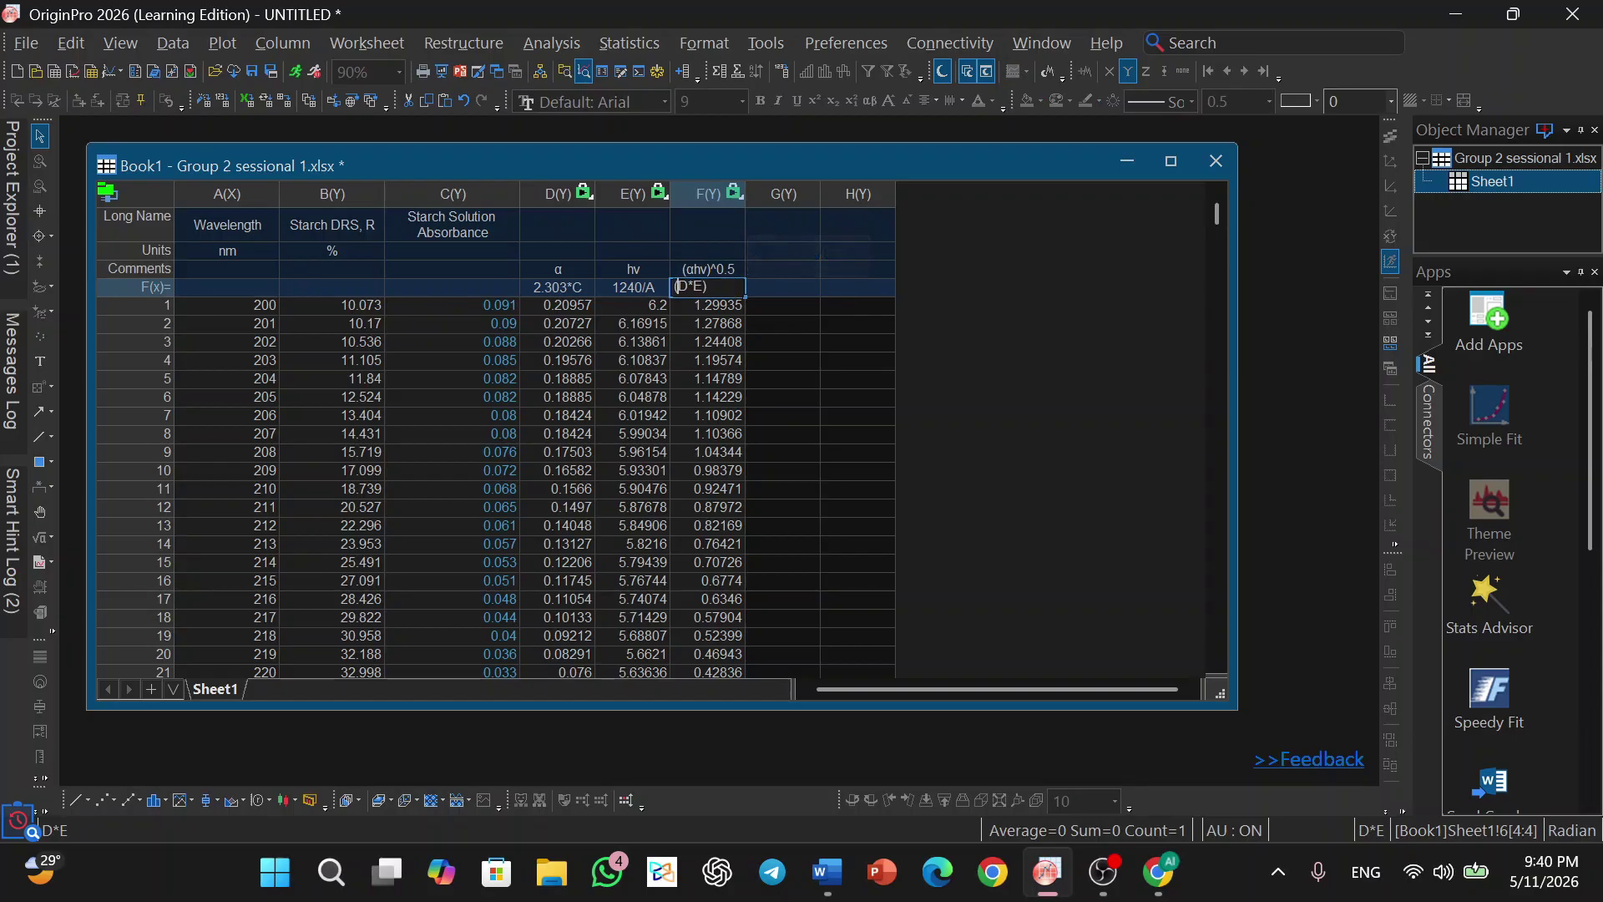
{"action": "key", "text": "End"}
{"action": "type", "text": "^0.5"}
{"action": "left_click", "coordinate": [763, 293]}
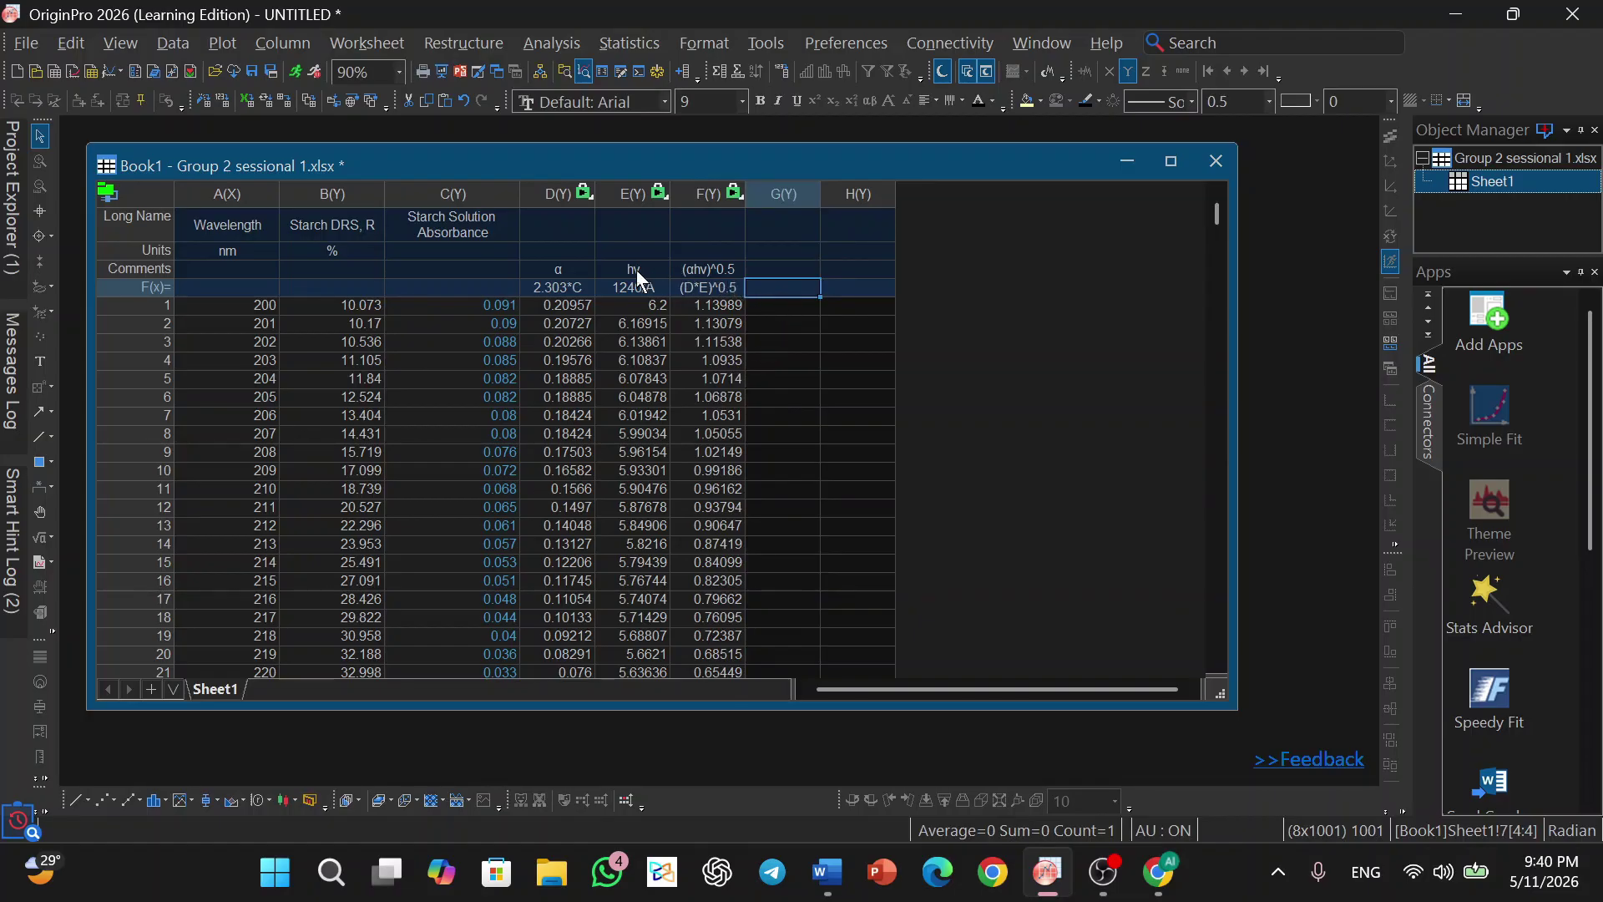
- Set the hν column E as an X column
{"action": "left_click", "coordinate": [637, 197]}
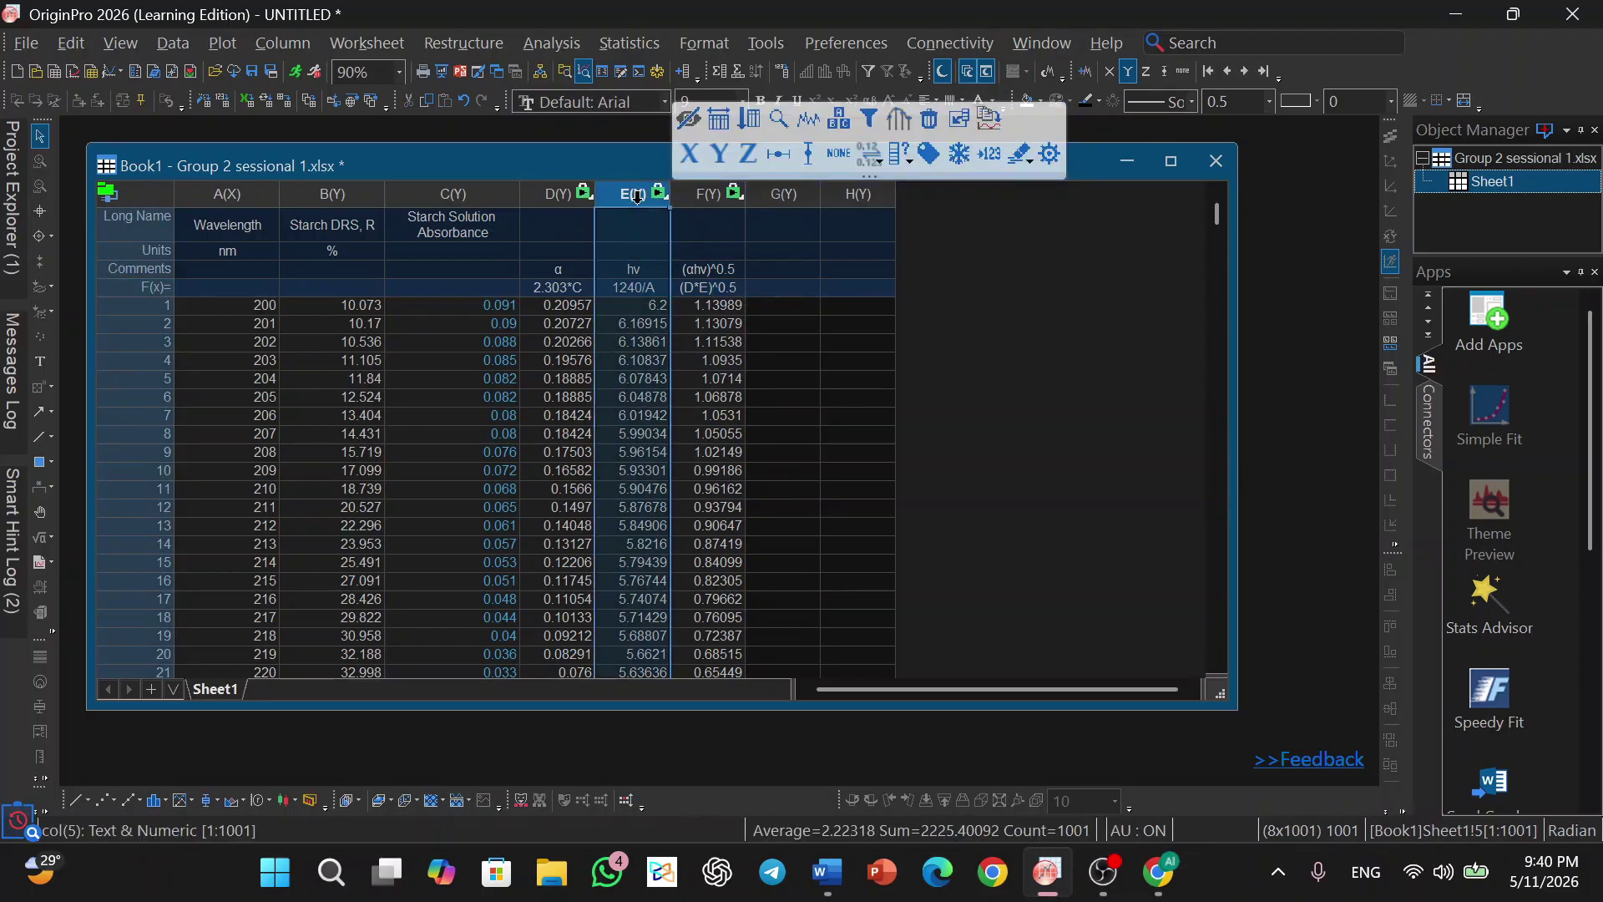
{"action": "right_click", "coordinate": [638, 200]}
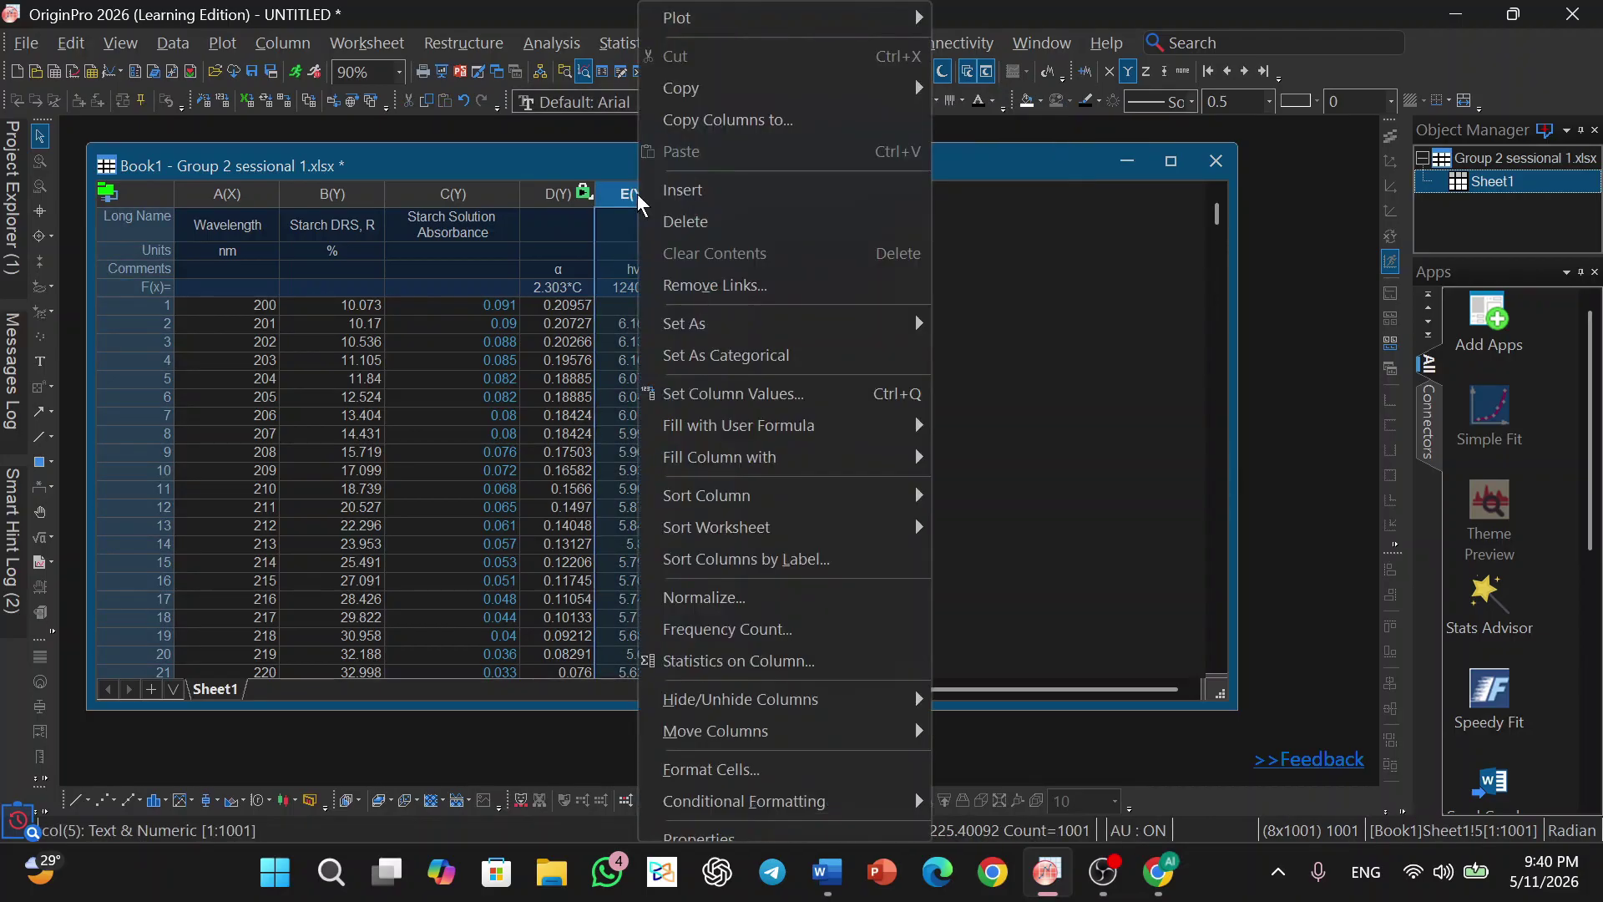
{"action": "mouse_move", "coordinate": [728, 329]}
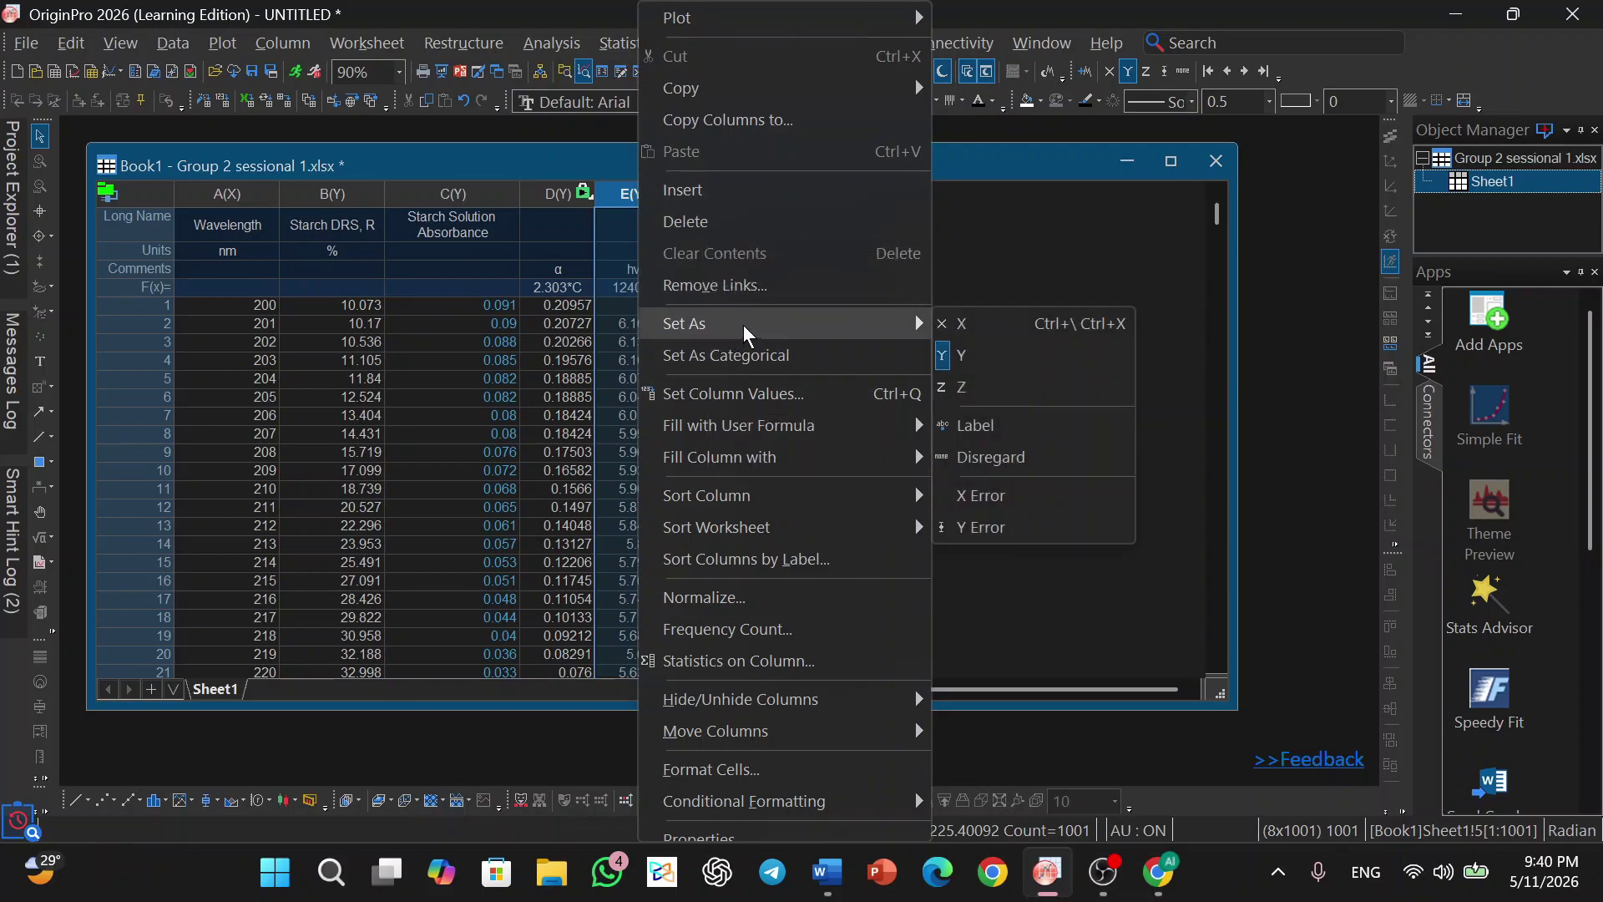
{"action": "left_click", "coordinate": [958, 326]}
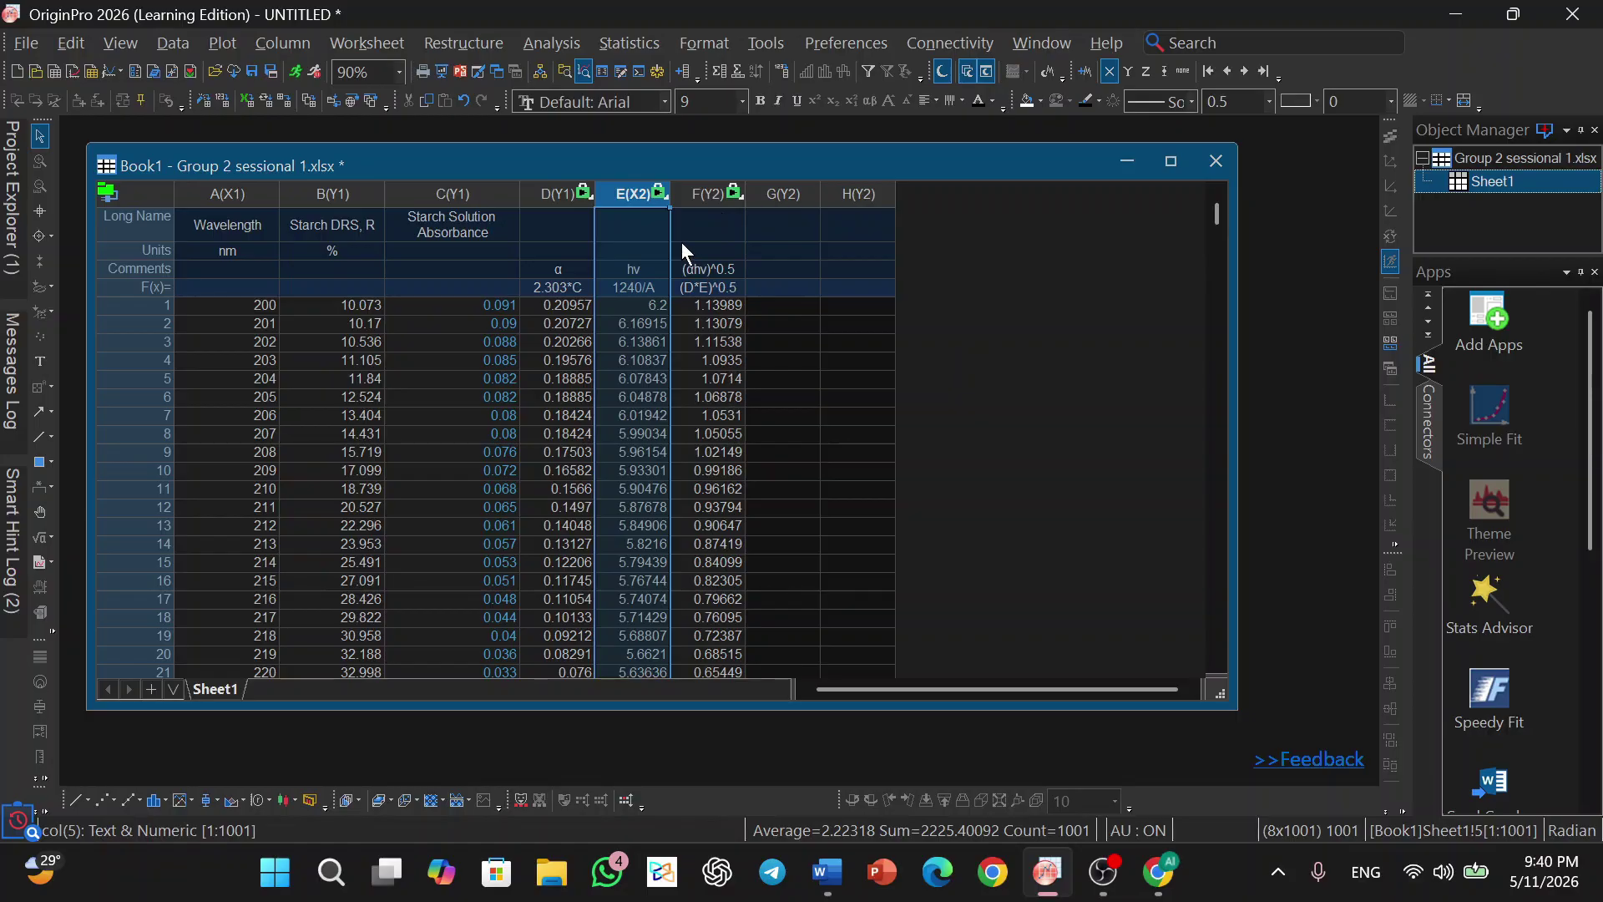
- Enter hv as column E's long name
{"action": "left_click", "coordinate": [638, 224]}
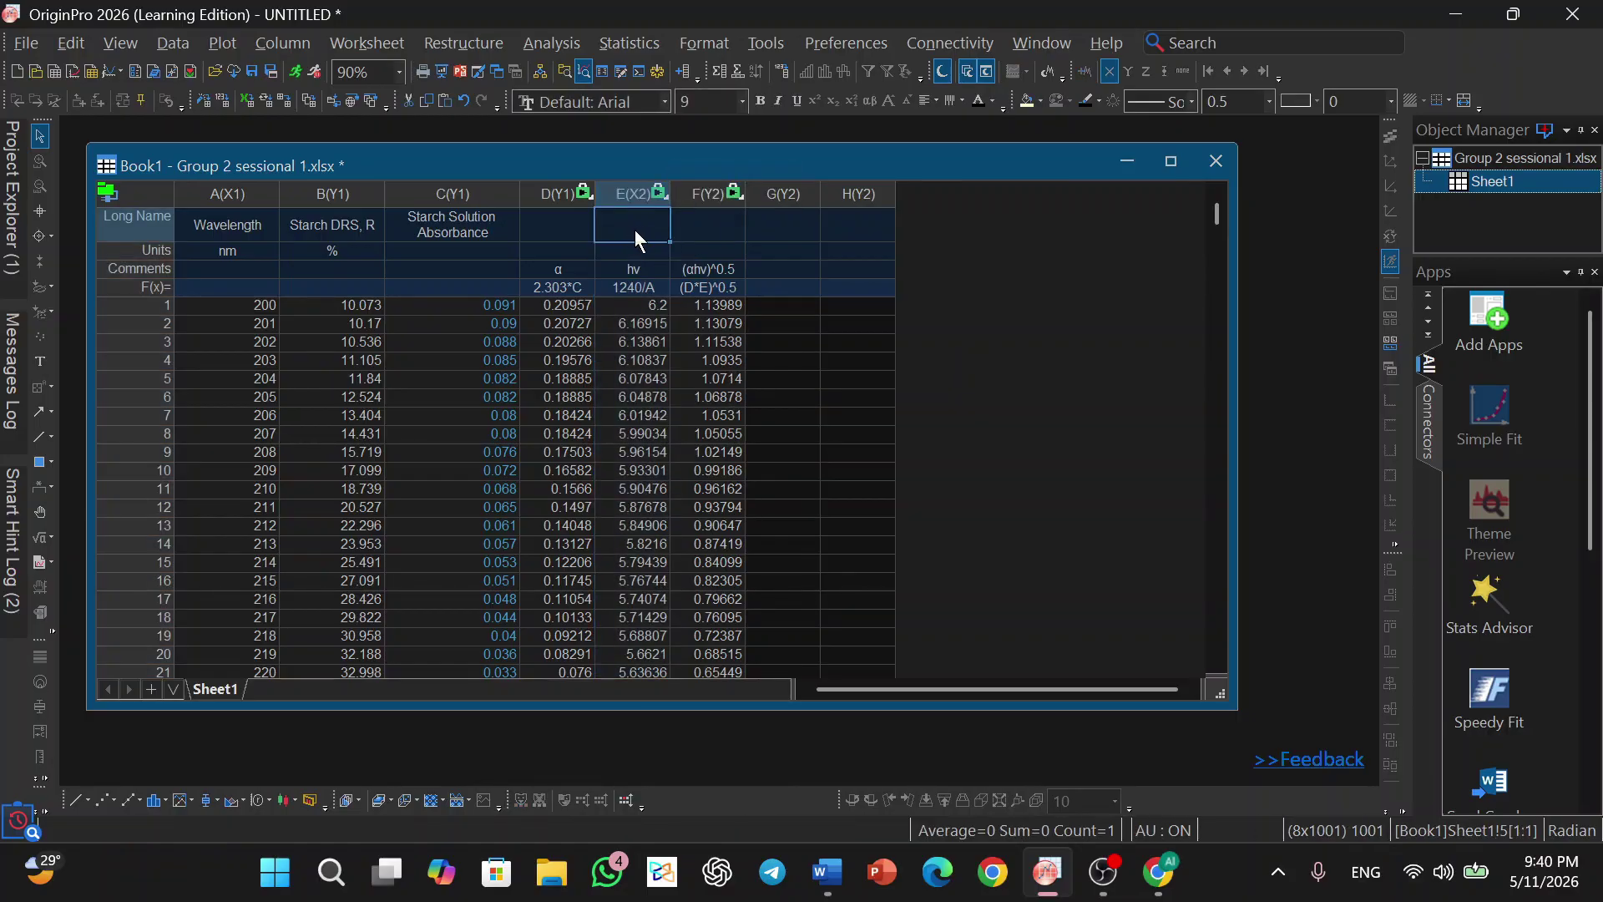
{"action": "type", "text": "h"}
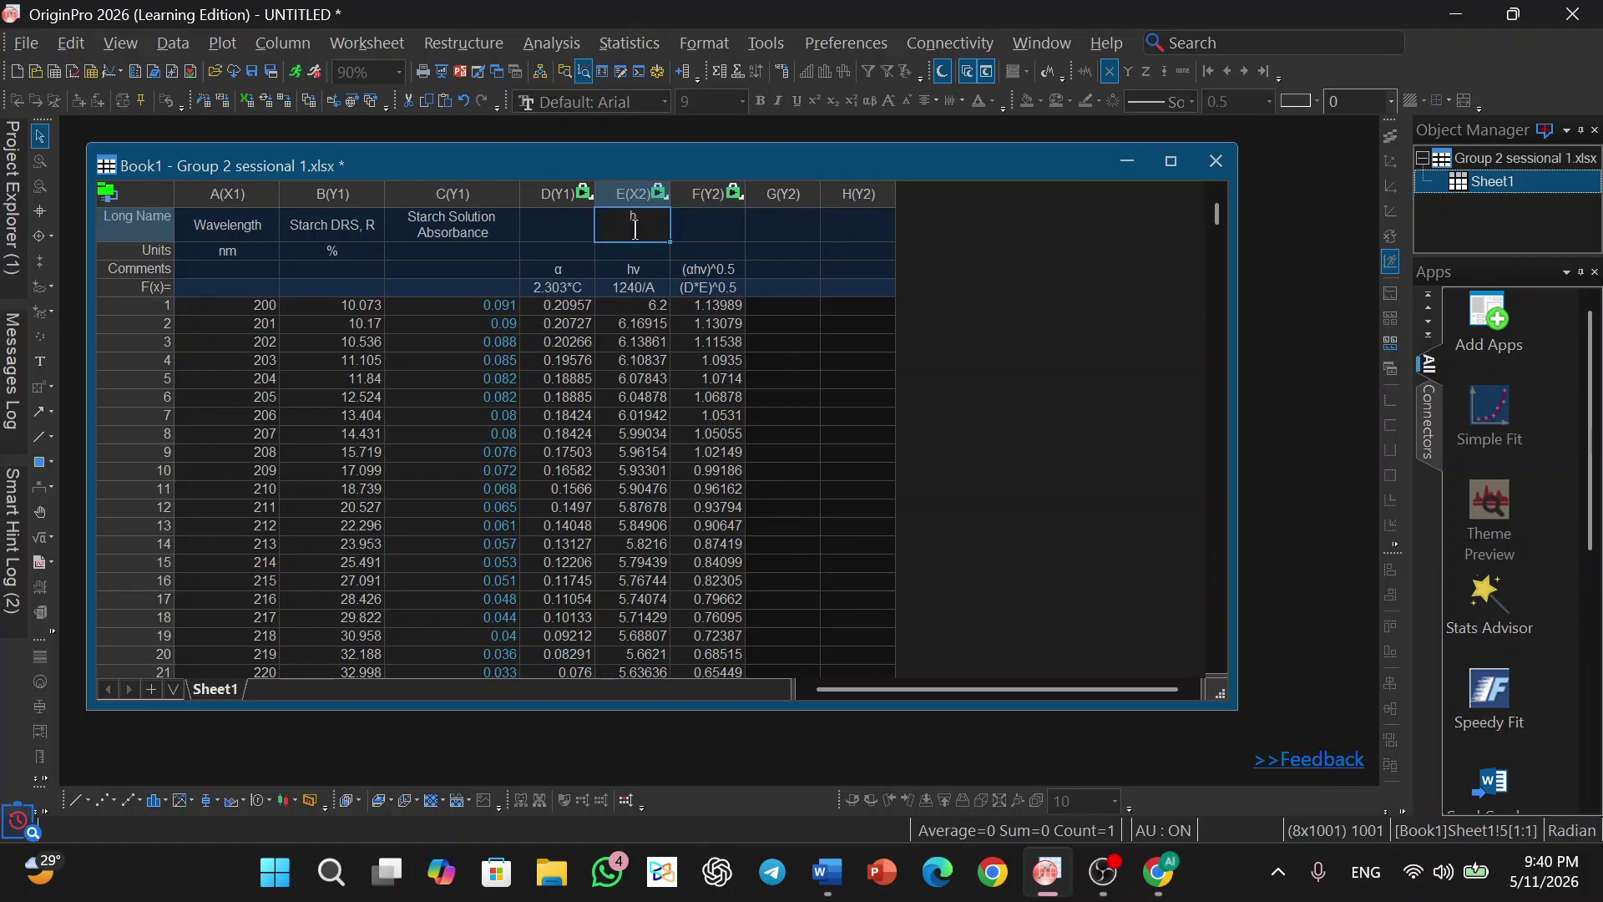
{"action": "type", "text": "v"}
- Copy the comment (αhν)^0.5 of column F into its long name
{"action": "left_click", "coordinate": [698, 232]}
{"action": "left_click", "coordinate": [712, 270]}
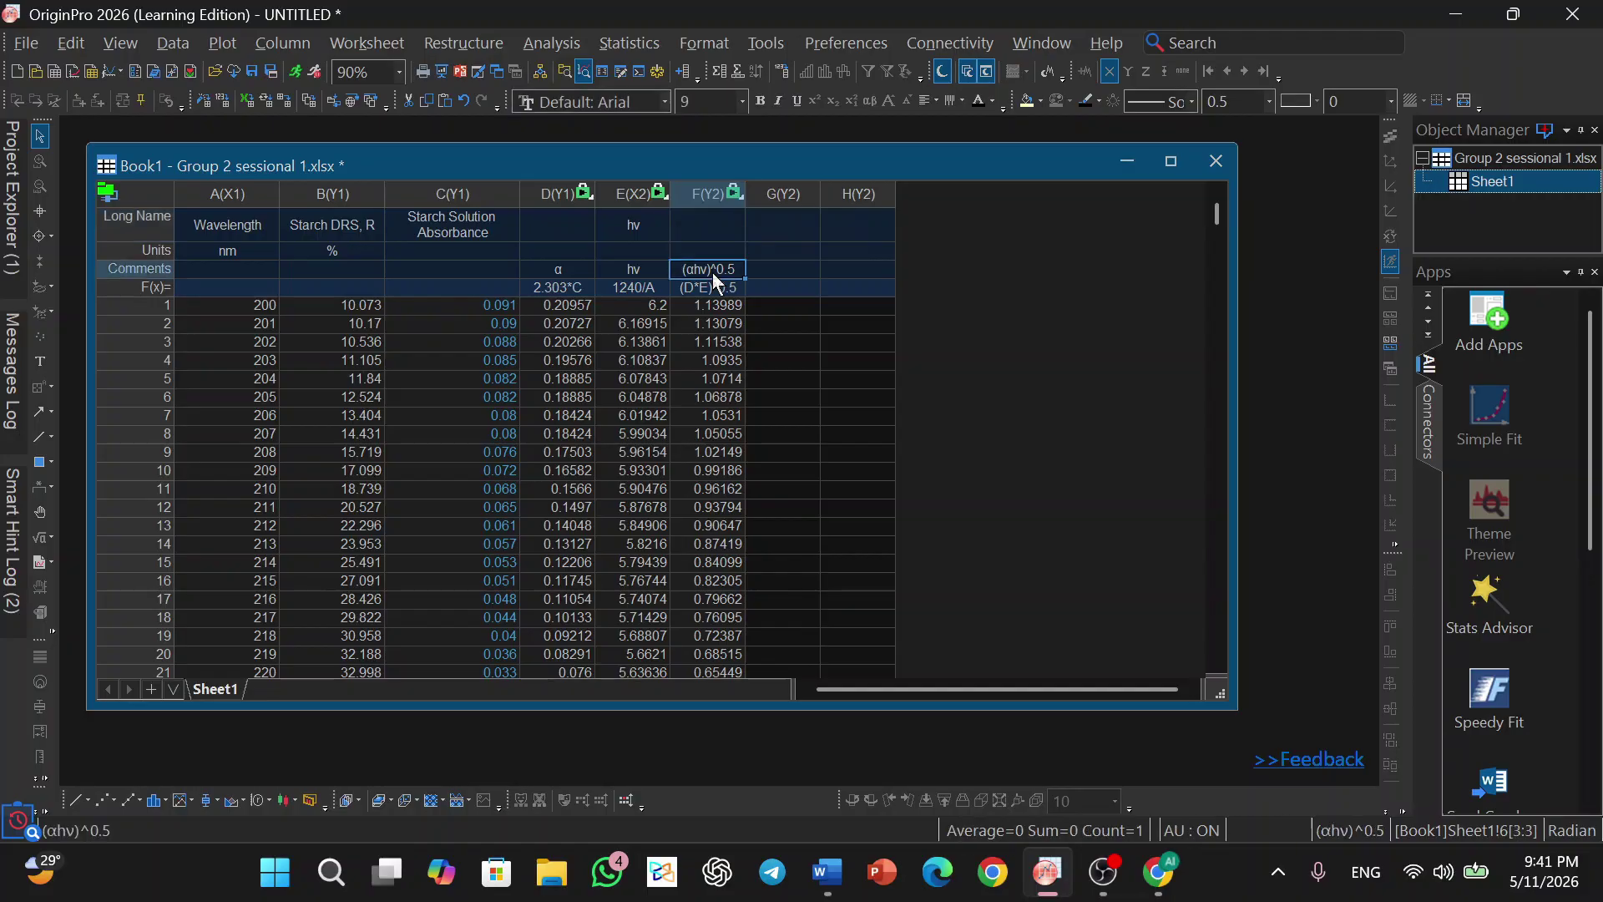
{"action": "left_click", "coordinate": [733, 268]}
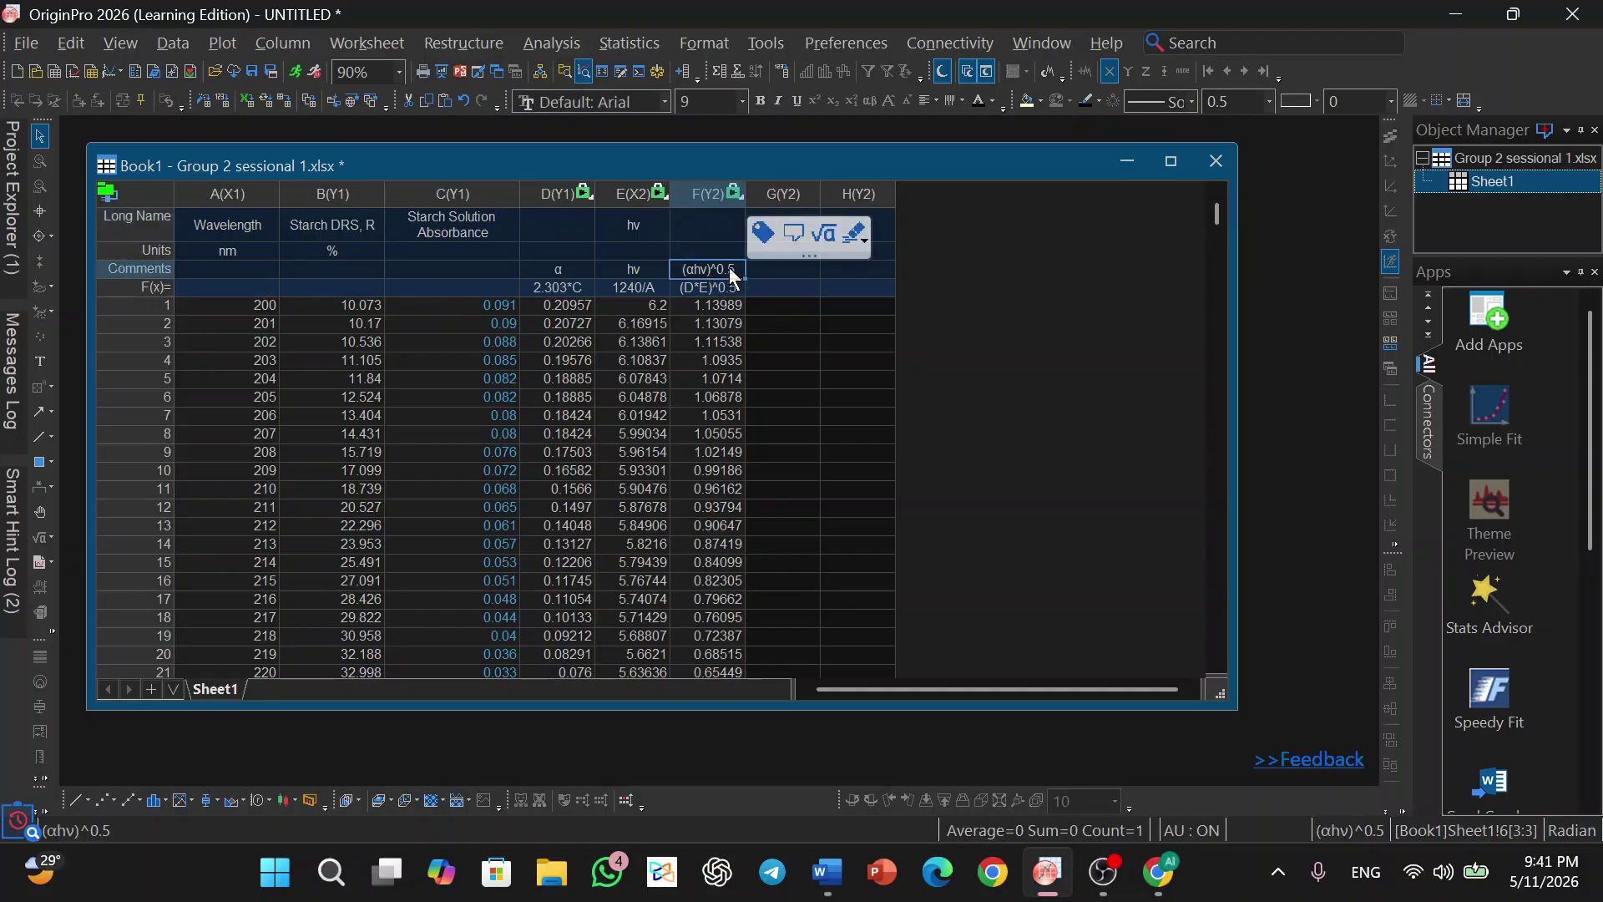
{"action": "key", "text": "ctrl+c"}
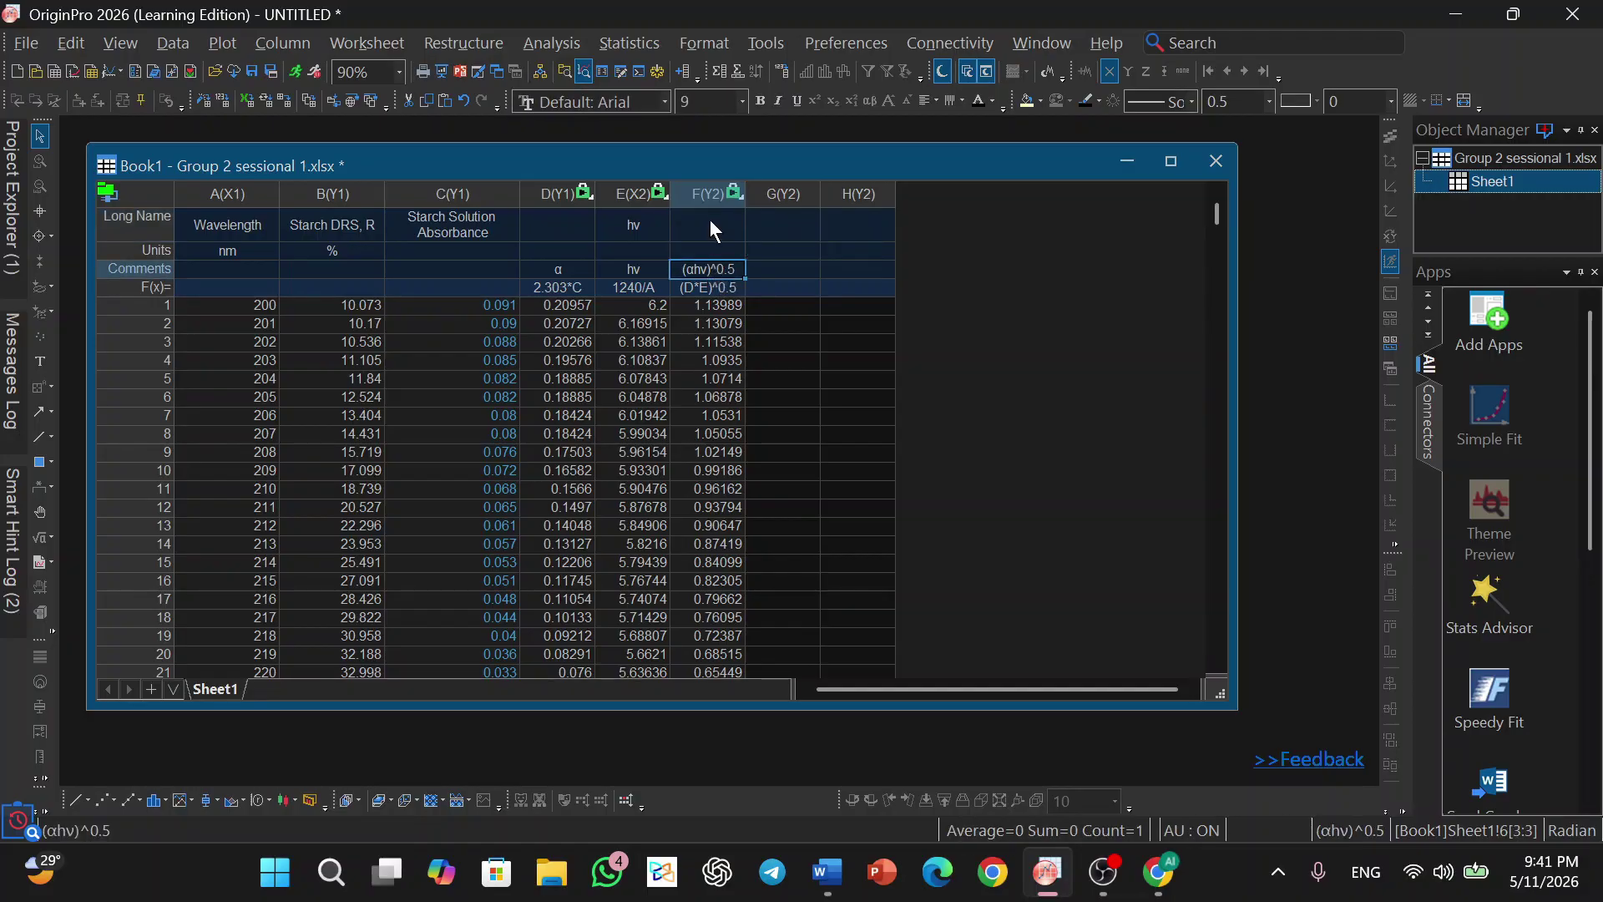
{"action": "left_click", "coordinate": [709, 219]}
{"action": "key", "text": "ctrl+v"}
{"action": "left_click", "coordinate": [898, 331]}
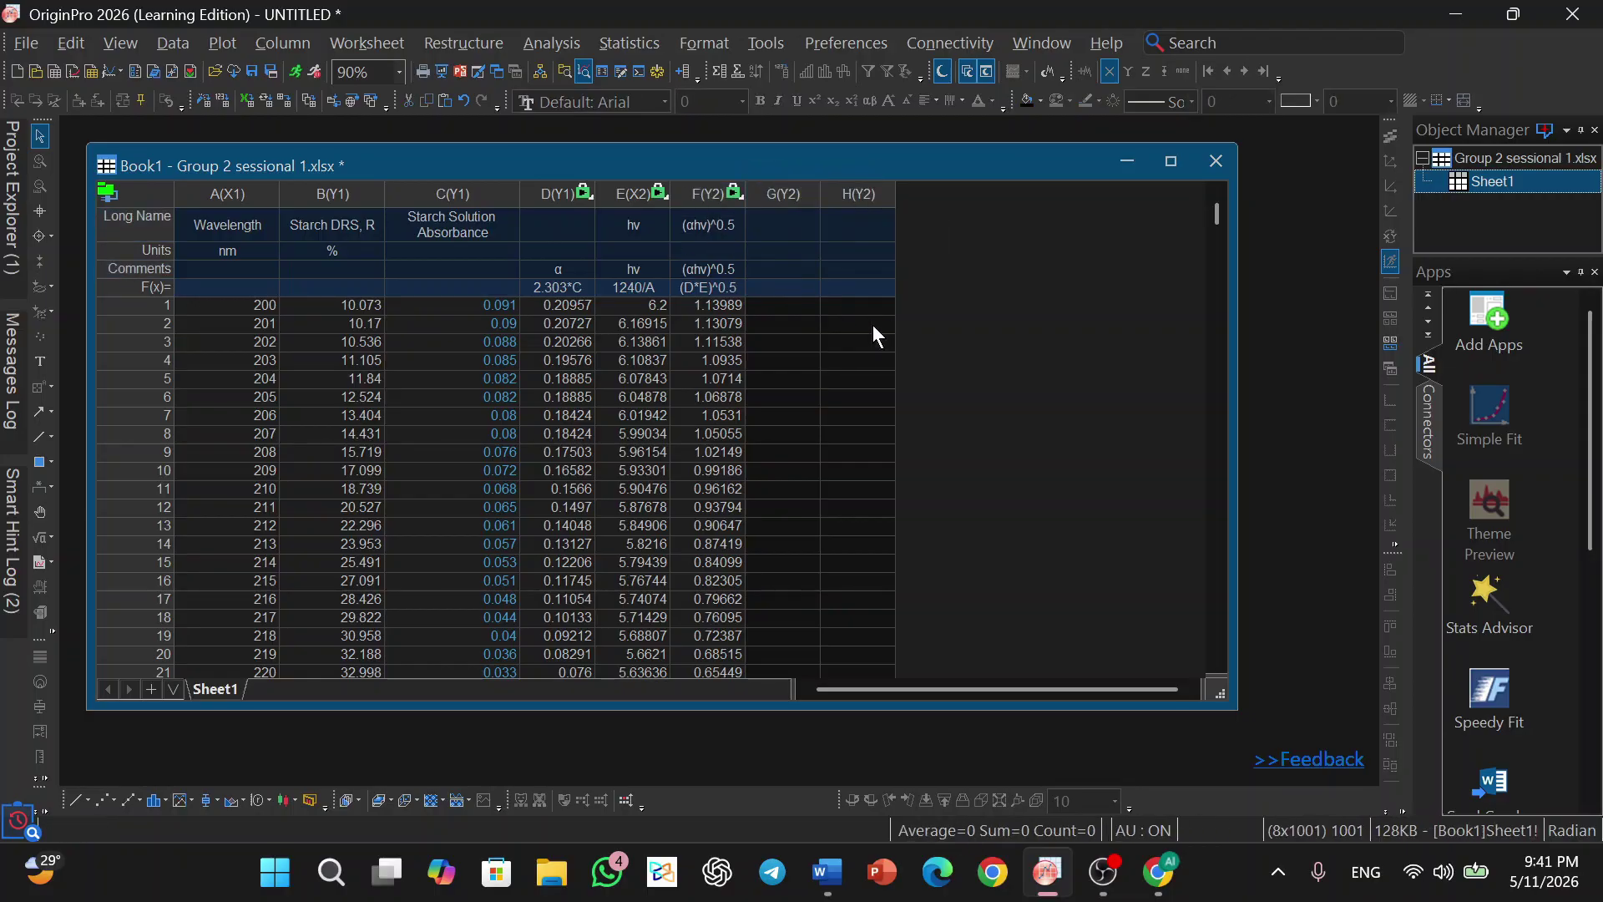
- Plot columns E and F as a line graph and examine the steep rising section of the curve
{"action": "left_click_drag", "start_coordinate": [634, 194], "coordinate": [711, 202]}
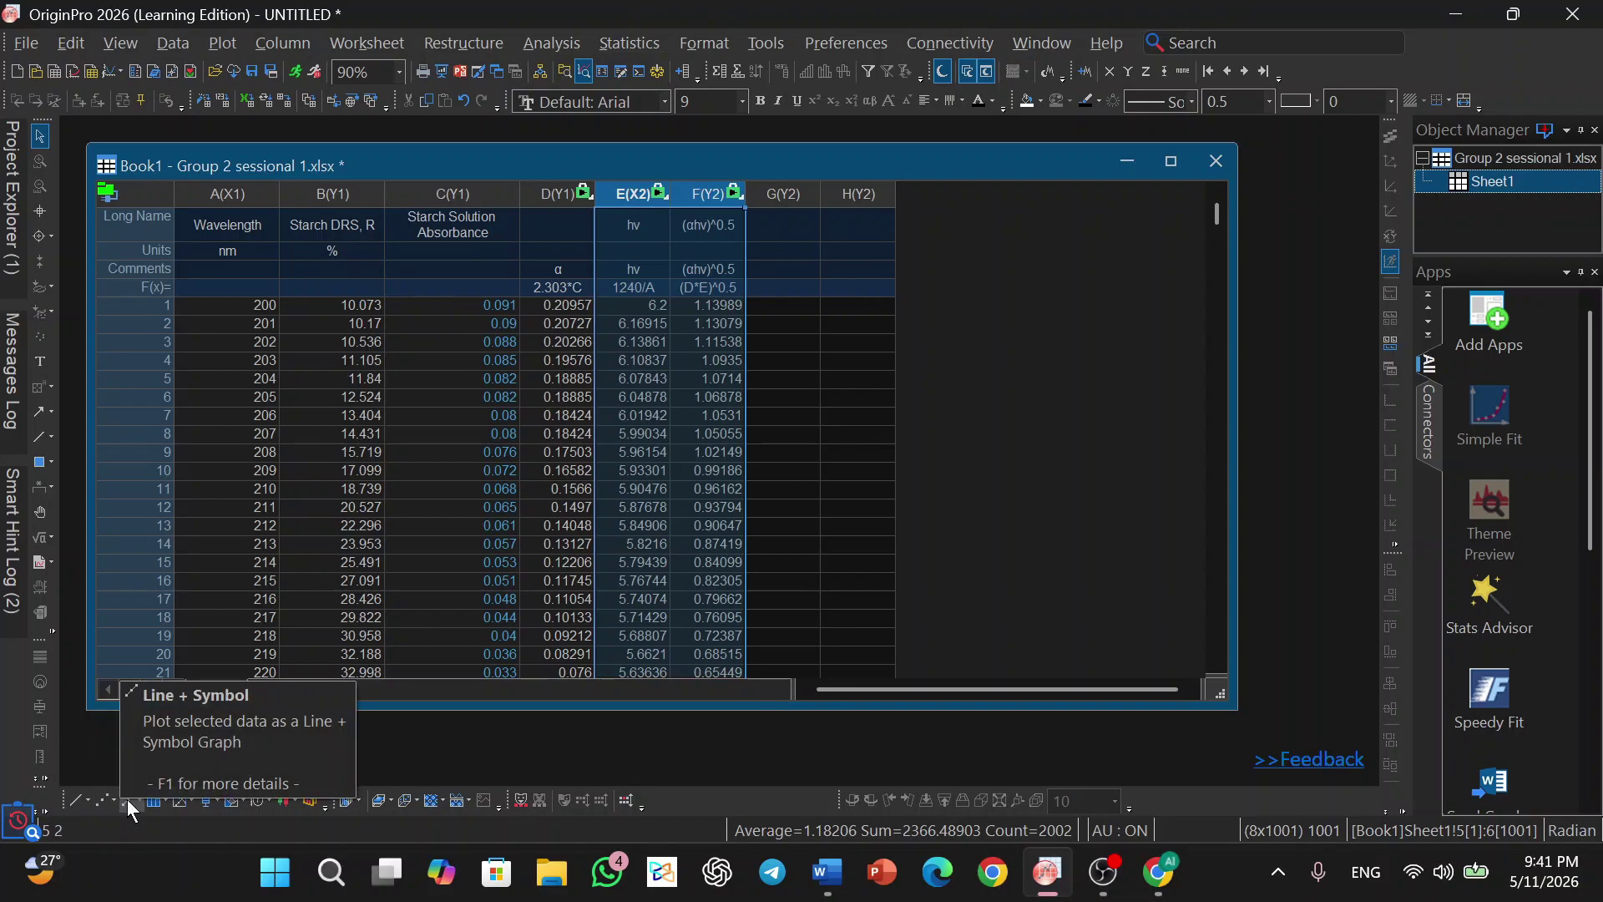
{"action": "left_click", "coordinate": [79, 798]}
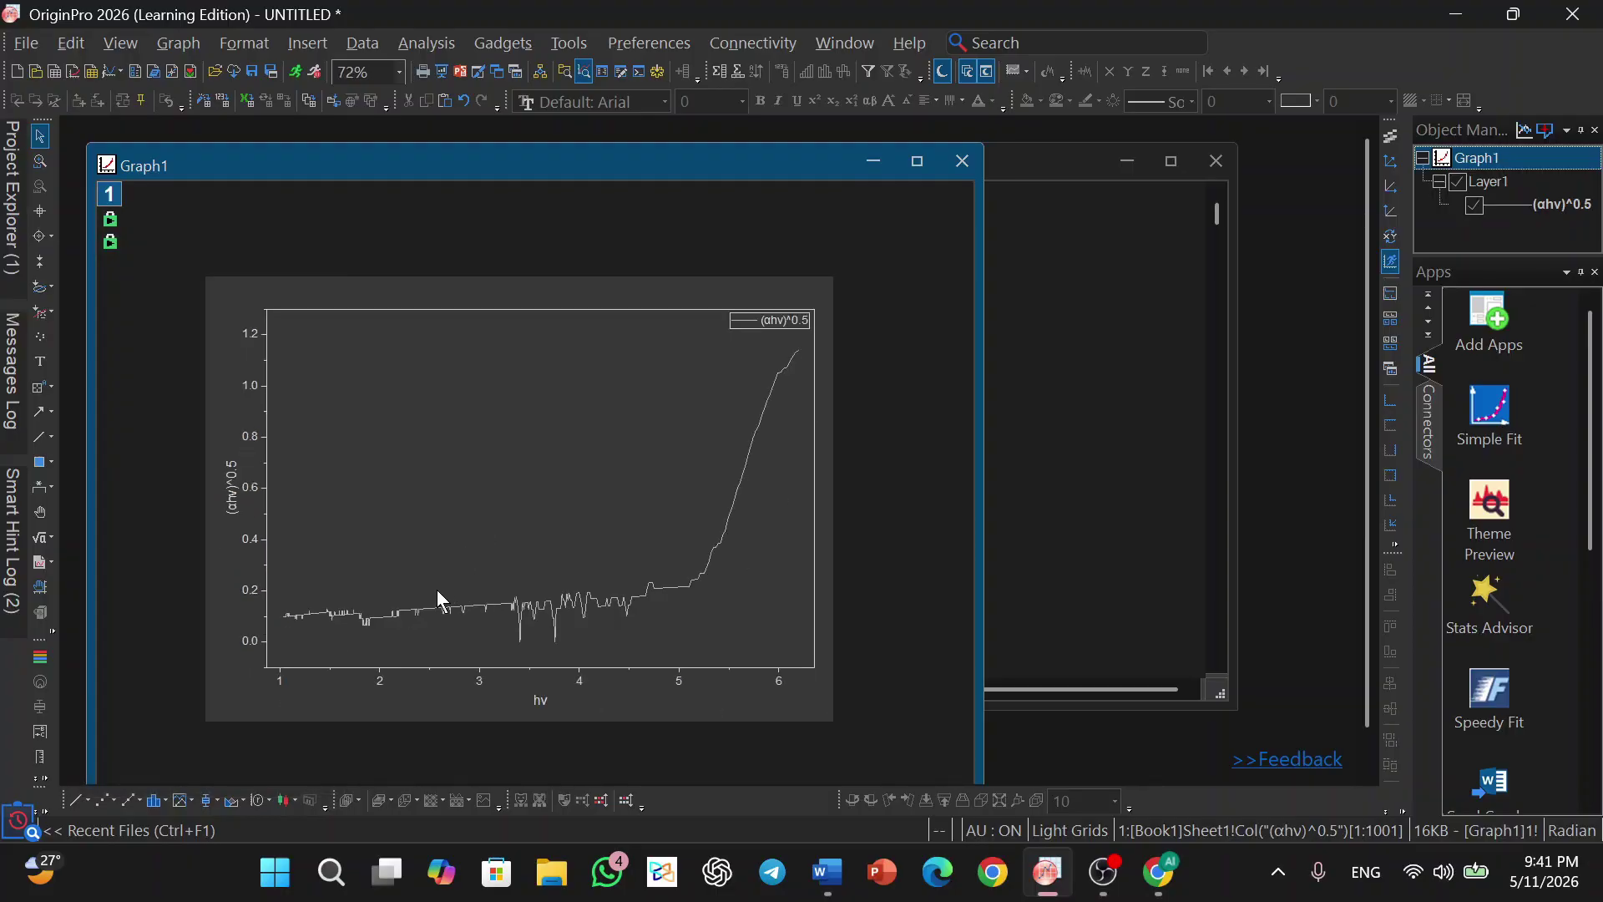
{"action": "scroll", "coordinate": [436, 590], "scroll_direction": "up", "scroll_amount": 1}
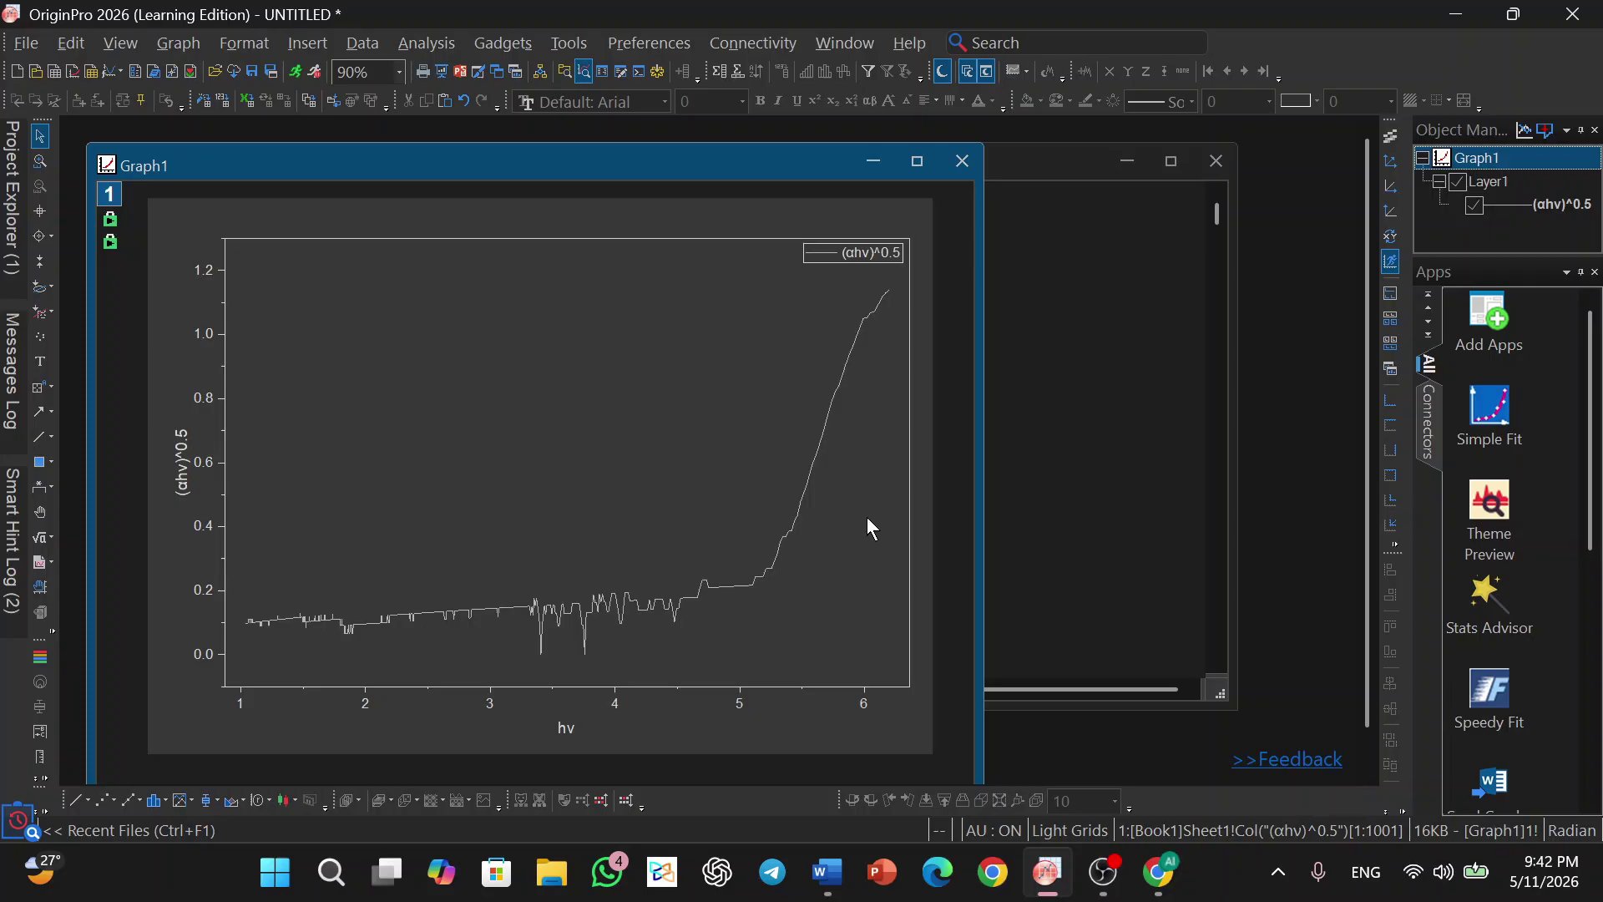
{"action": "scroll", "coordinate": [867, 521], "scroll_direction": "up", "scroll_amount": 5}
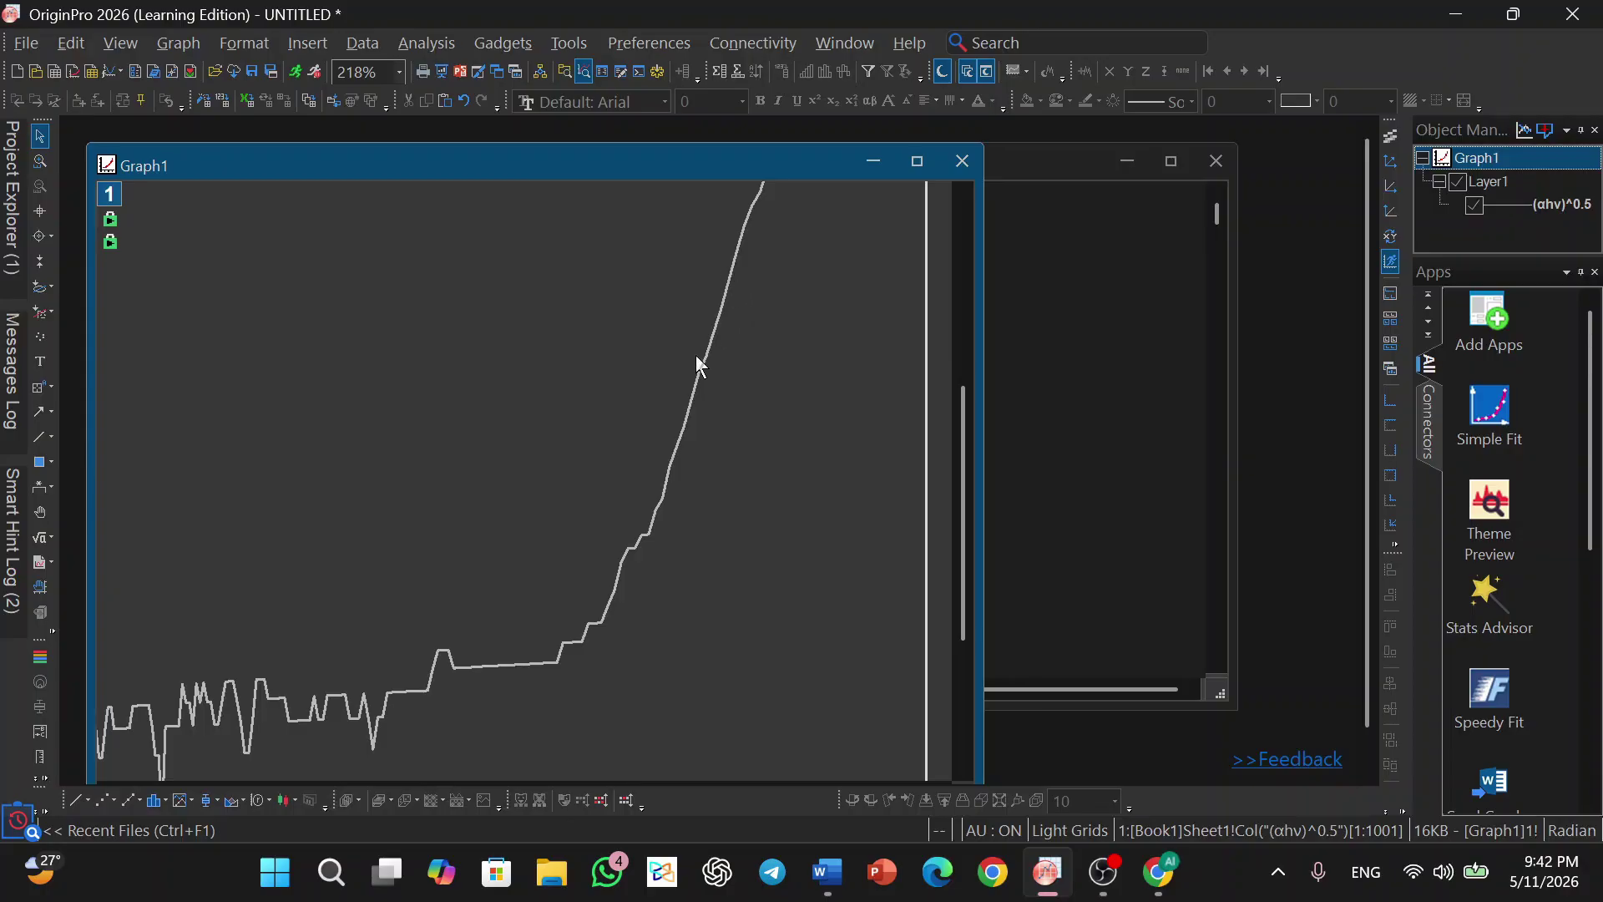
{"action": "scroll", "coordinate": [726, 299], "scroll_direction": "up", "scroll_amount": 4}
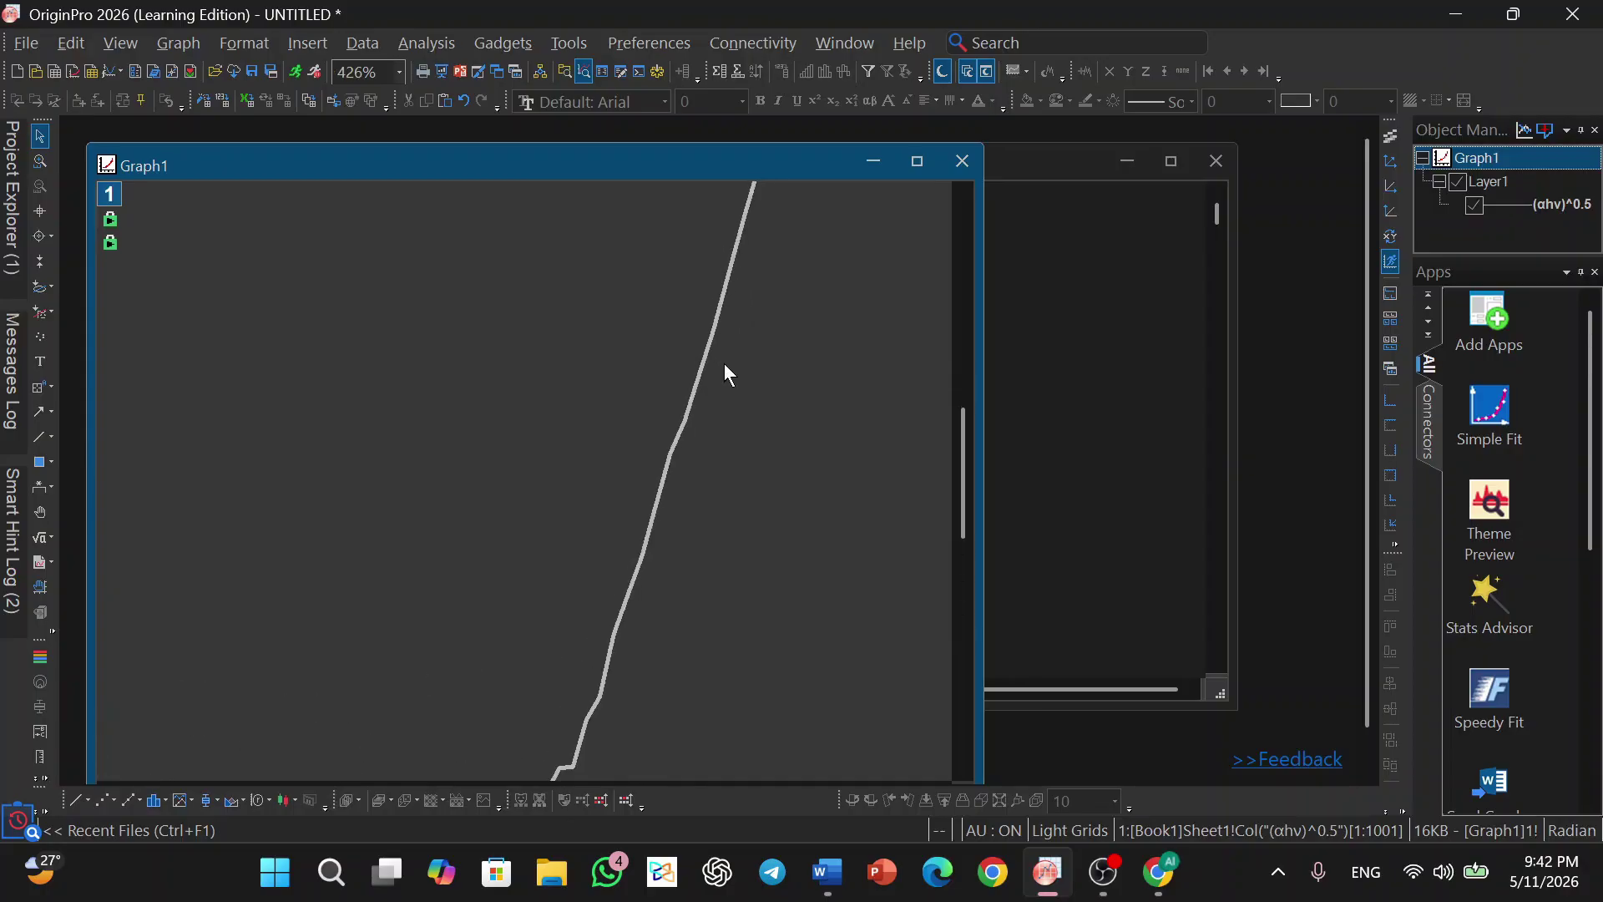
{"action": "scroll", "coordinate": [755, 268], "scroll_direction": "down", "scroll_amount": 6}
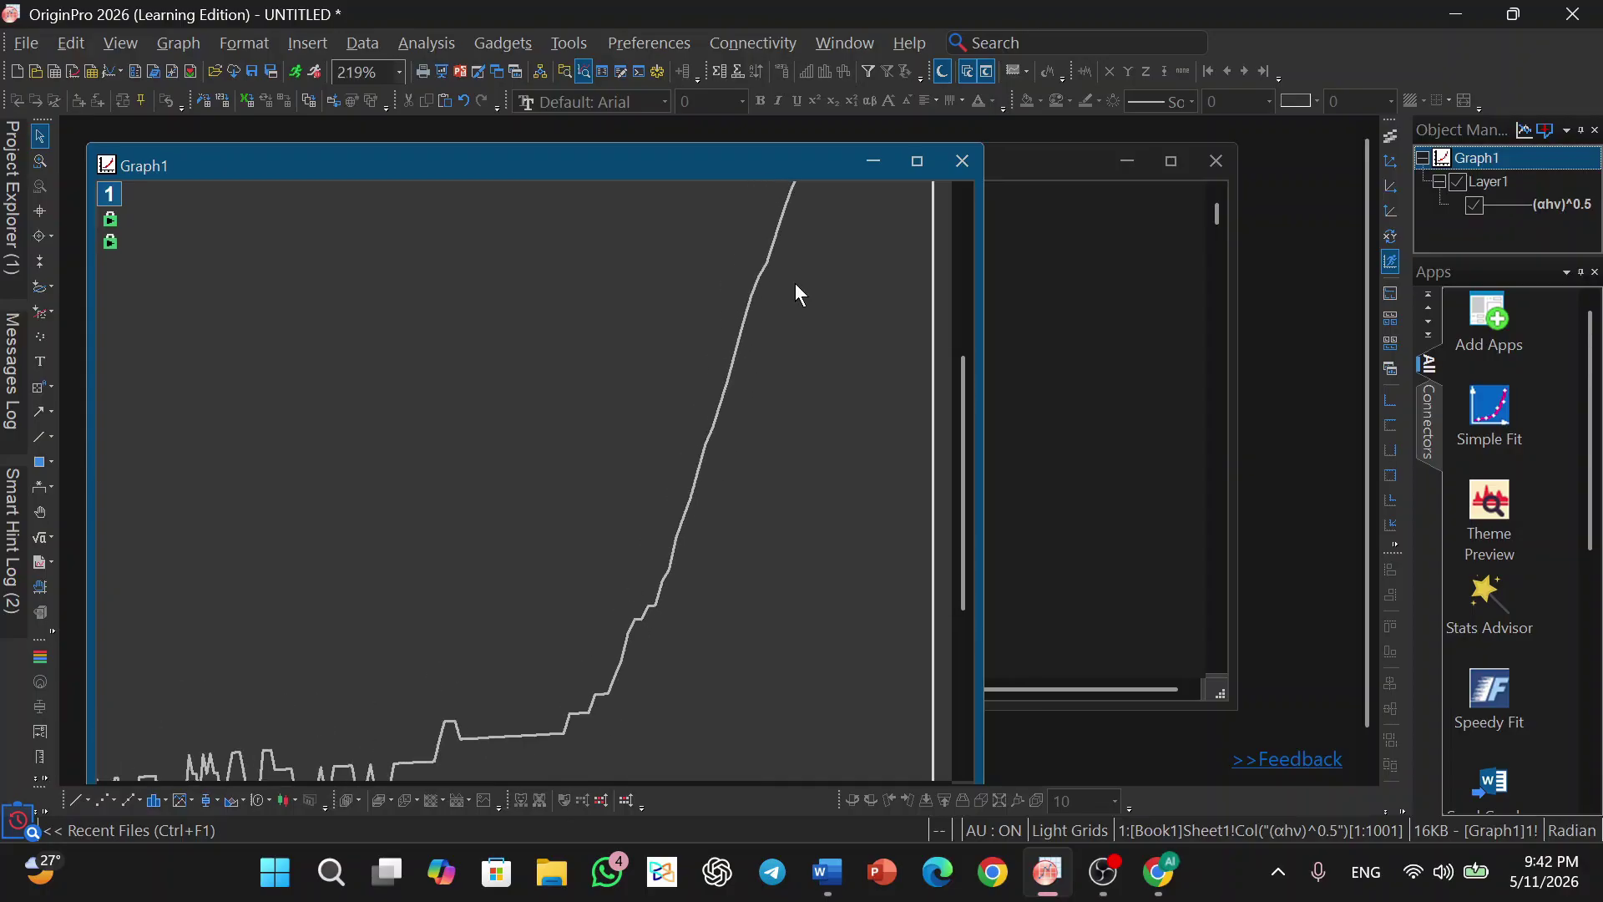
{"action": "scroll", "coordinate": [796, 288], "scroll_direction": "down", "scroll_amount": 3}
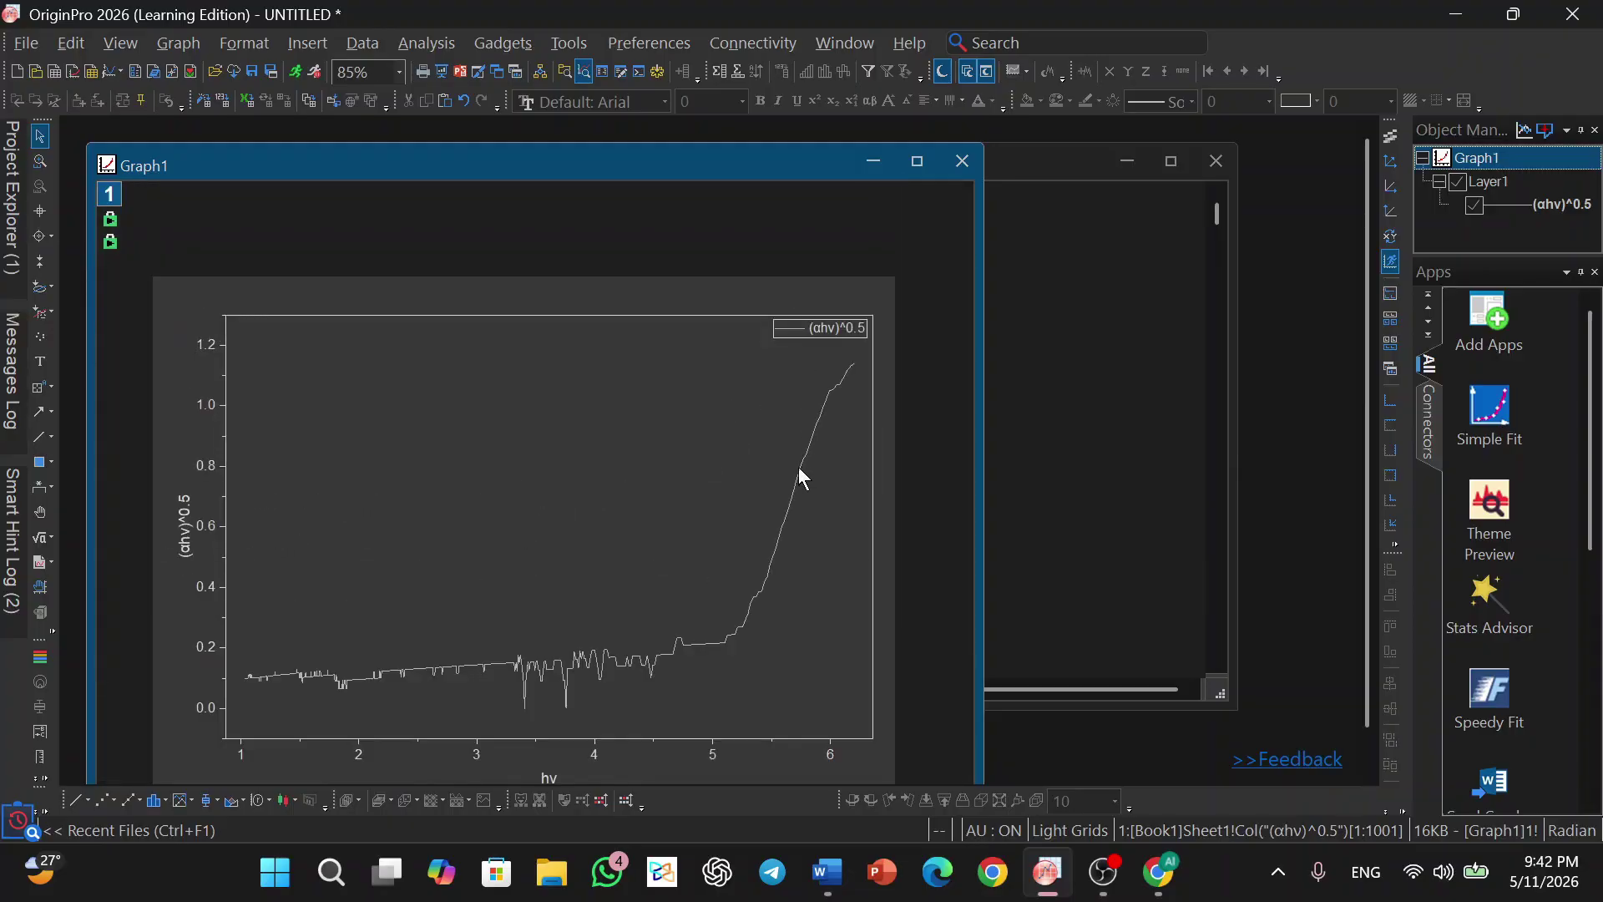
- Set the line thickness of the (αhν)^0.5 curve to 2
{"action": "left_click", "coordinate": [788, 509]}
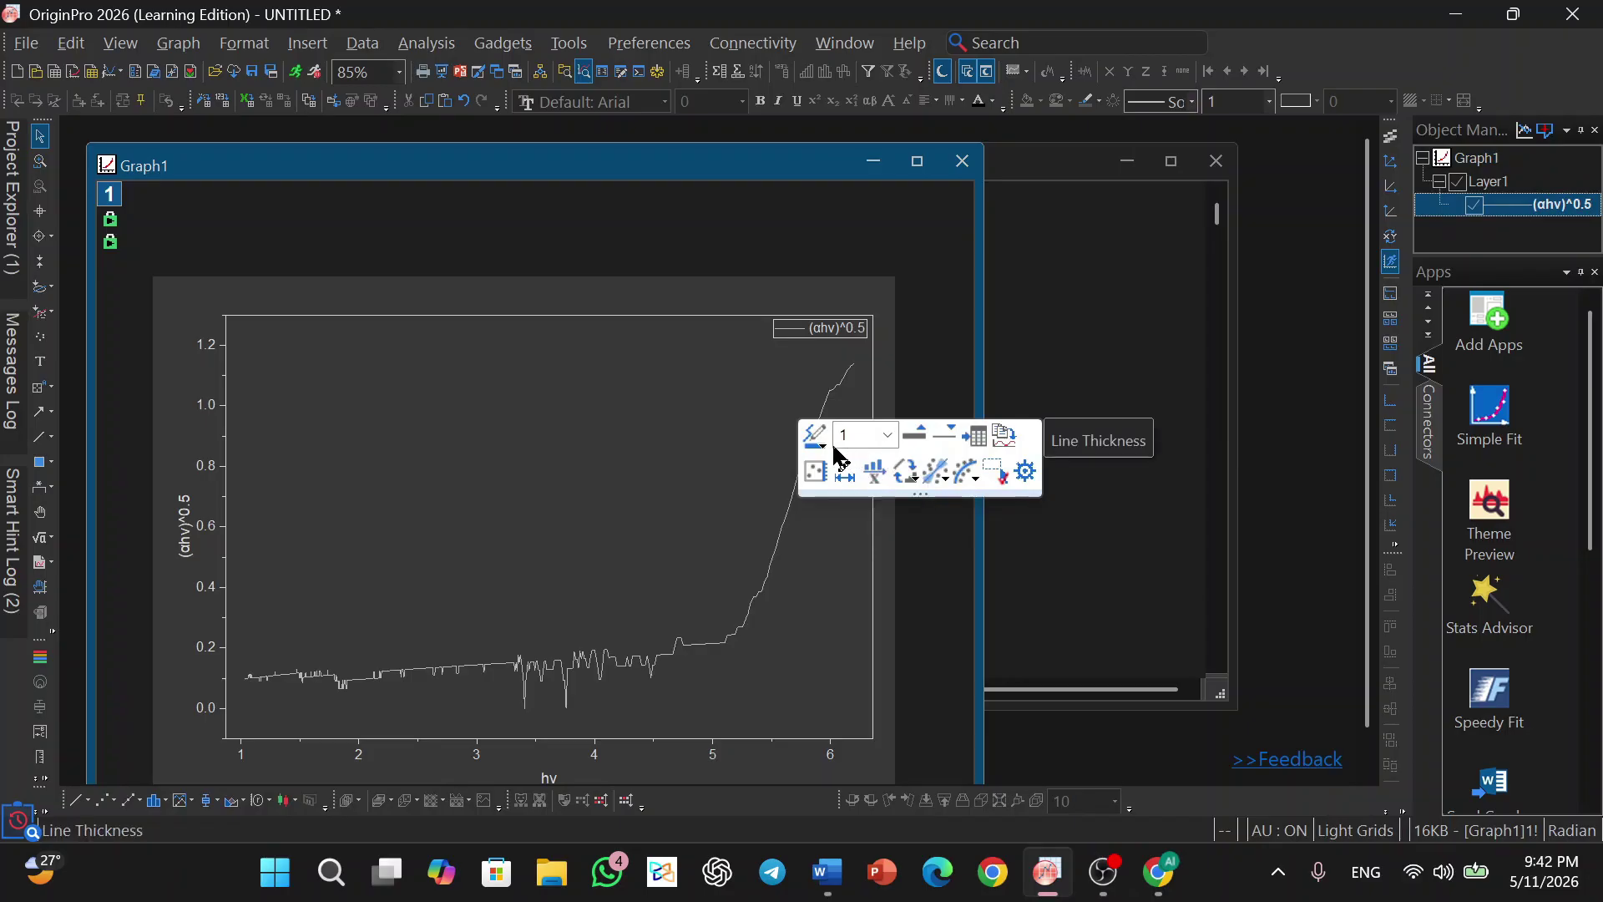
{"action": "left_click", "coordinate": [785, 513]}
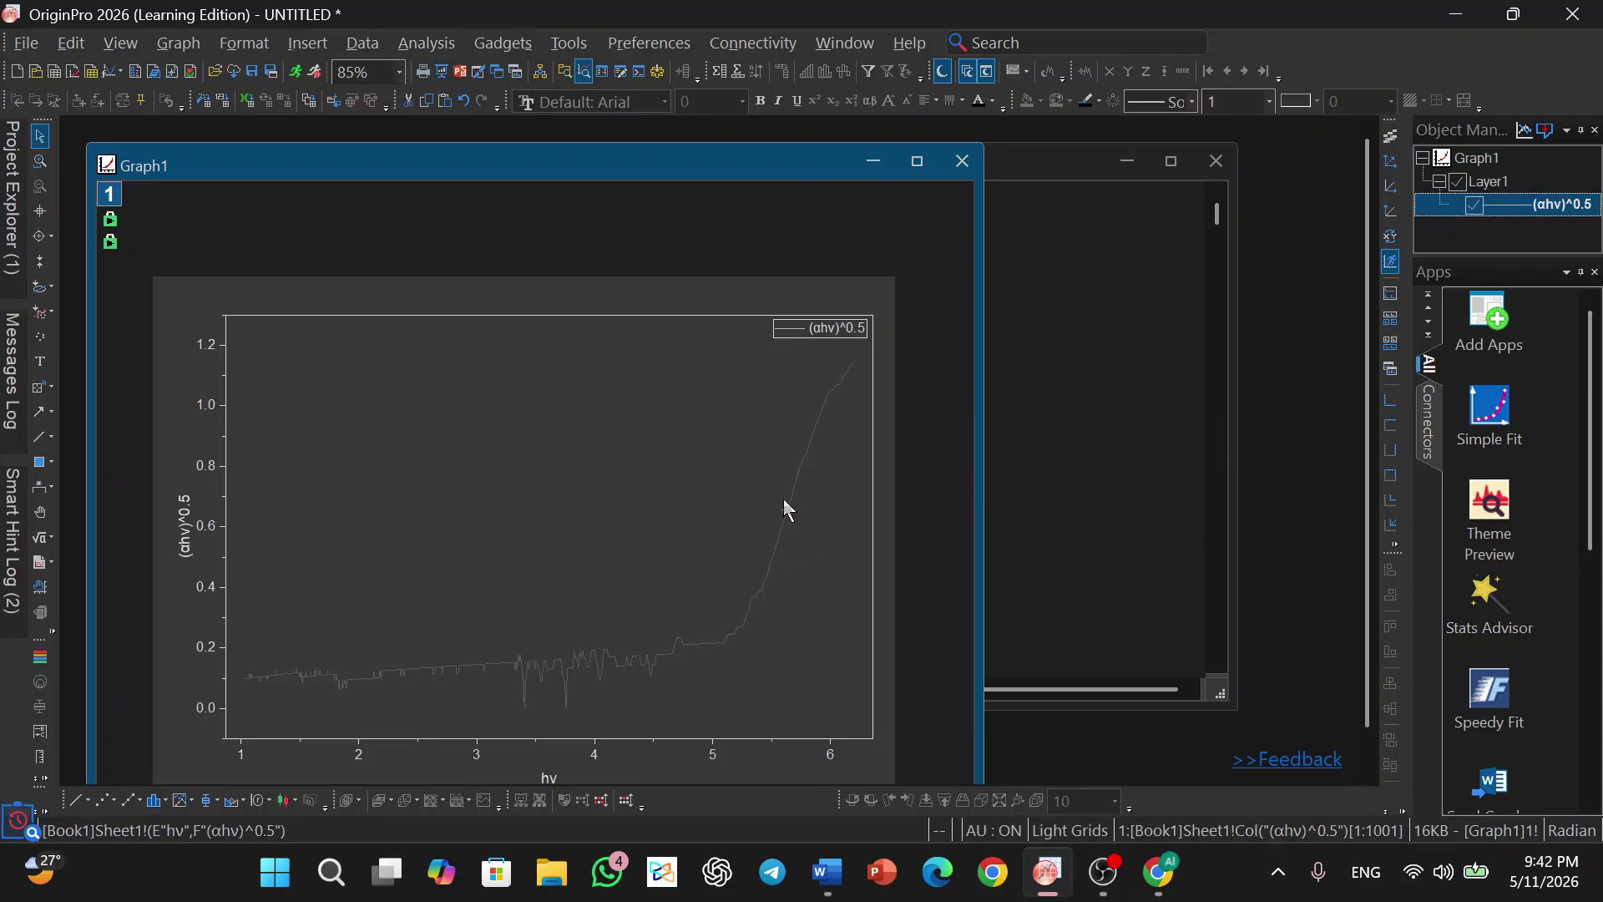
{"action": "left_click", "coordinate": [815, 559]}
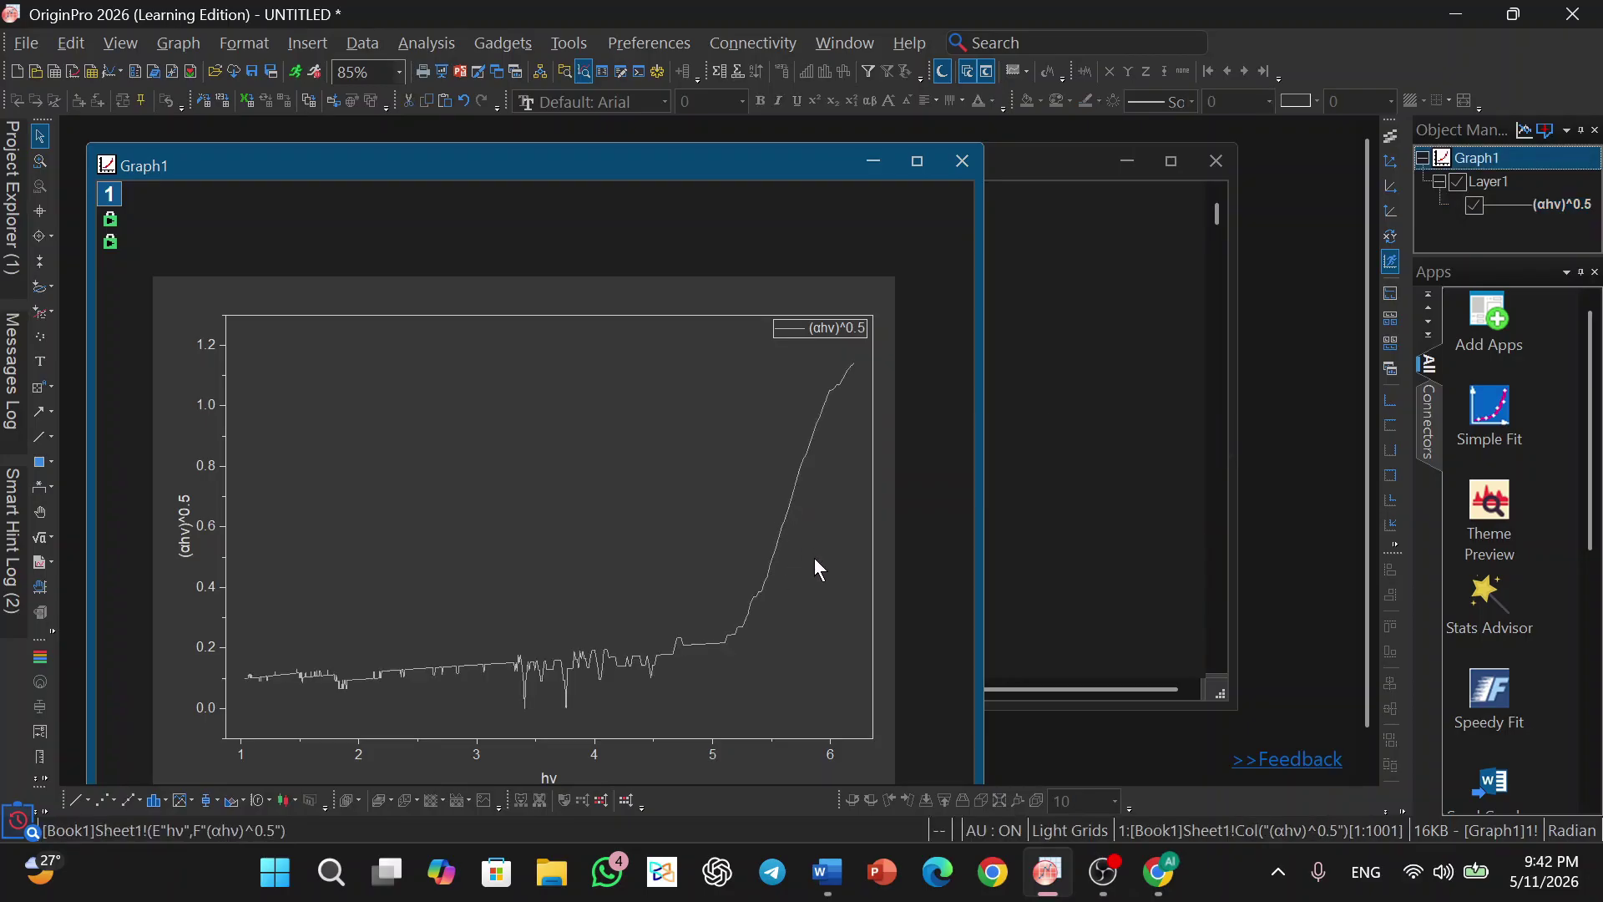
{"action": "left_click", "coordinate": [774, 557]}
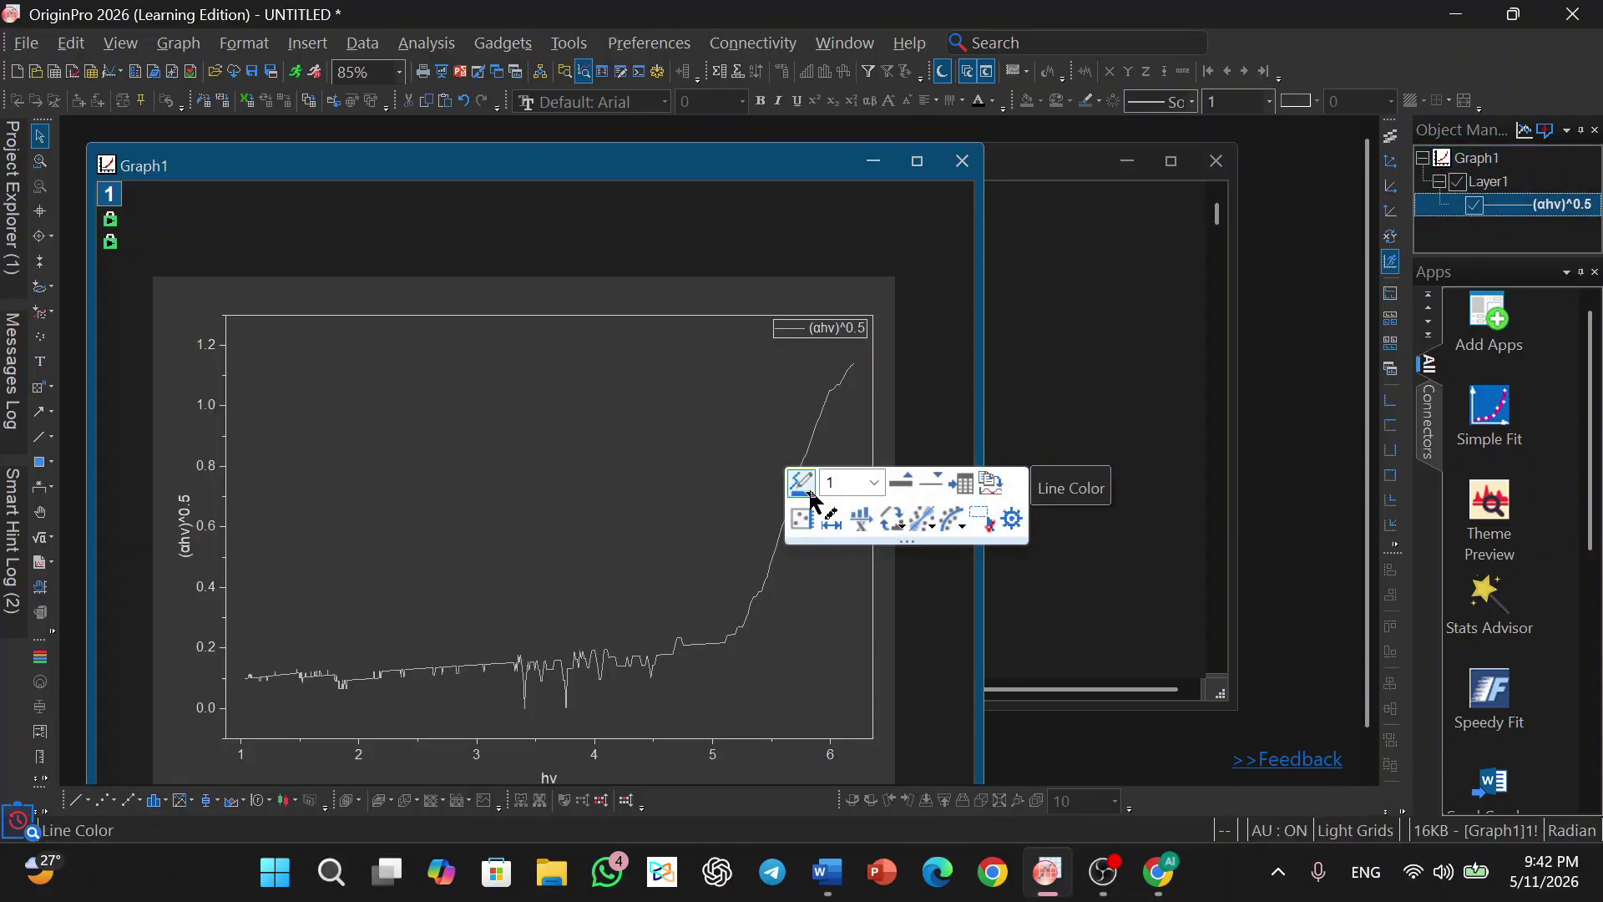
{"action": "left_click", "coordinate": [902, 482]}
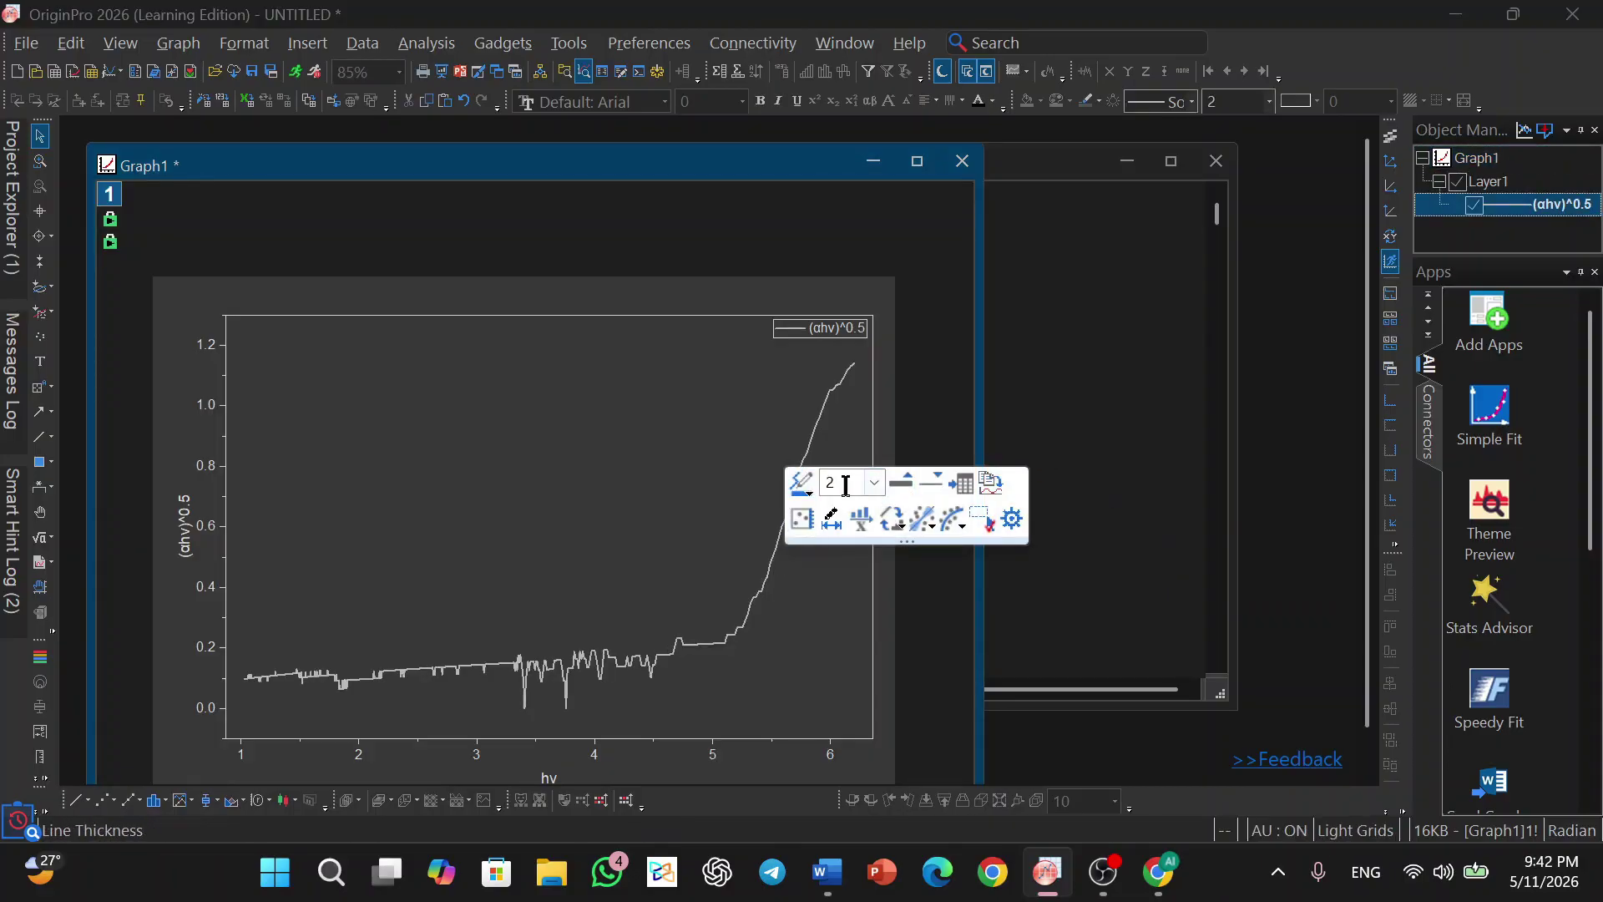
{"action": "left_click", "coordinate": [812, 497]}
{"action": "left_click", "coordinate": [812, 497]}
{"action": "left_click", "coordinate": [812, 497]}
{"action": "left_click", "coordinate": [722, 497]}
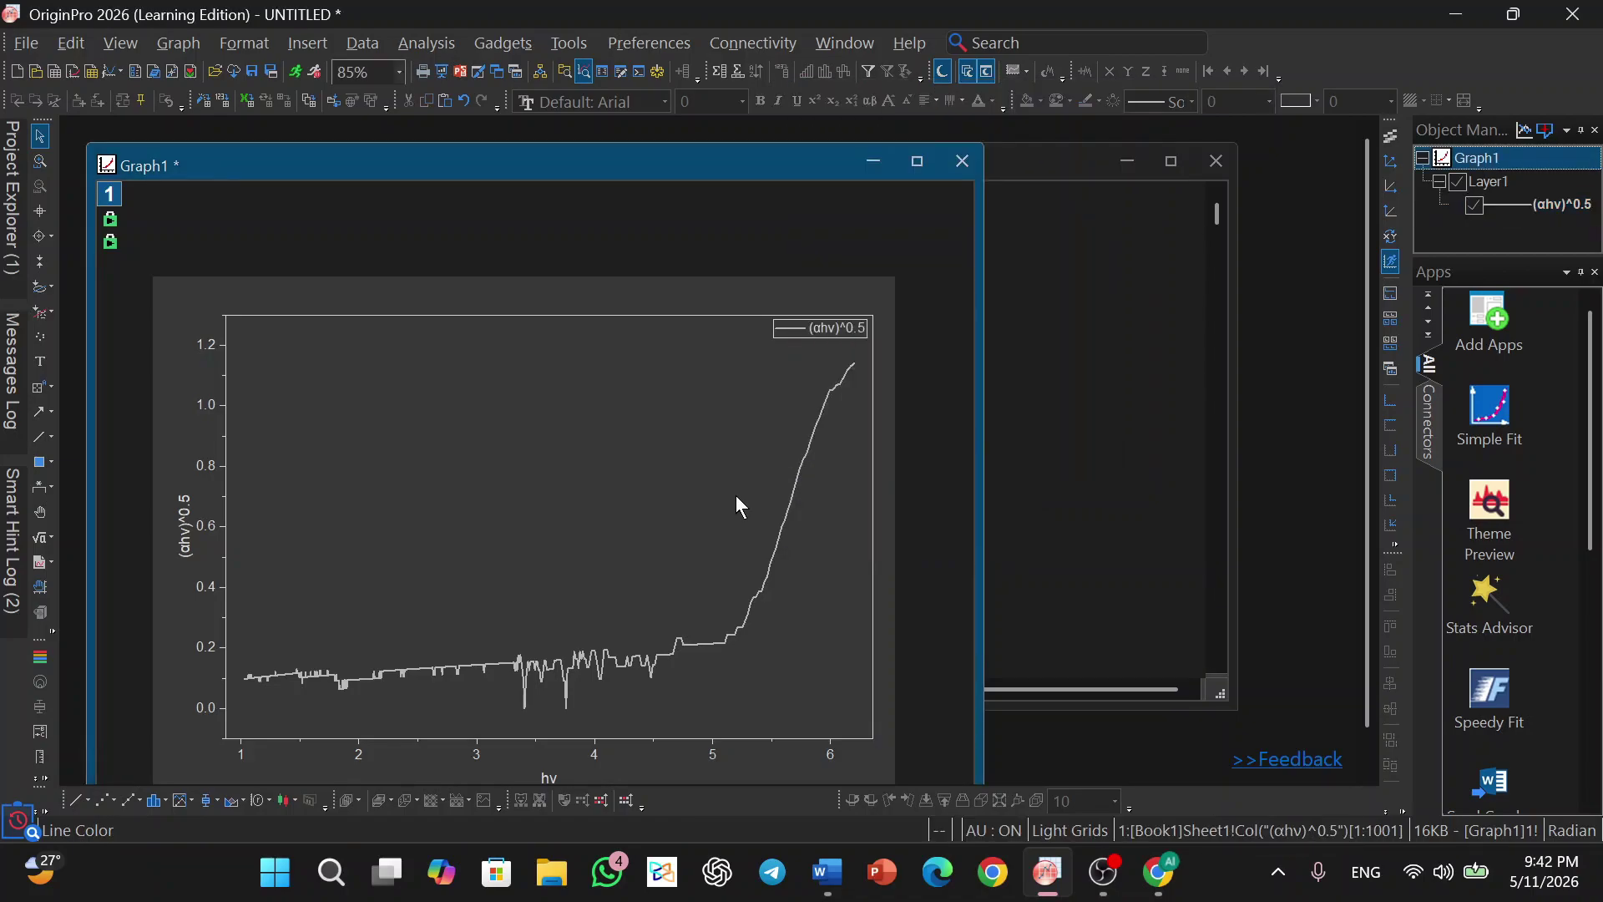
- Draw a straight line from the steep rising section of the (αhν)^0.5 curve down to the hv axis
{"action": "mouse_move", "coordinate": [784, 539]}
{"action": "left_click", "coordinate": [38, 437]}
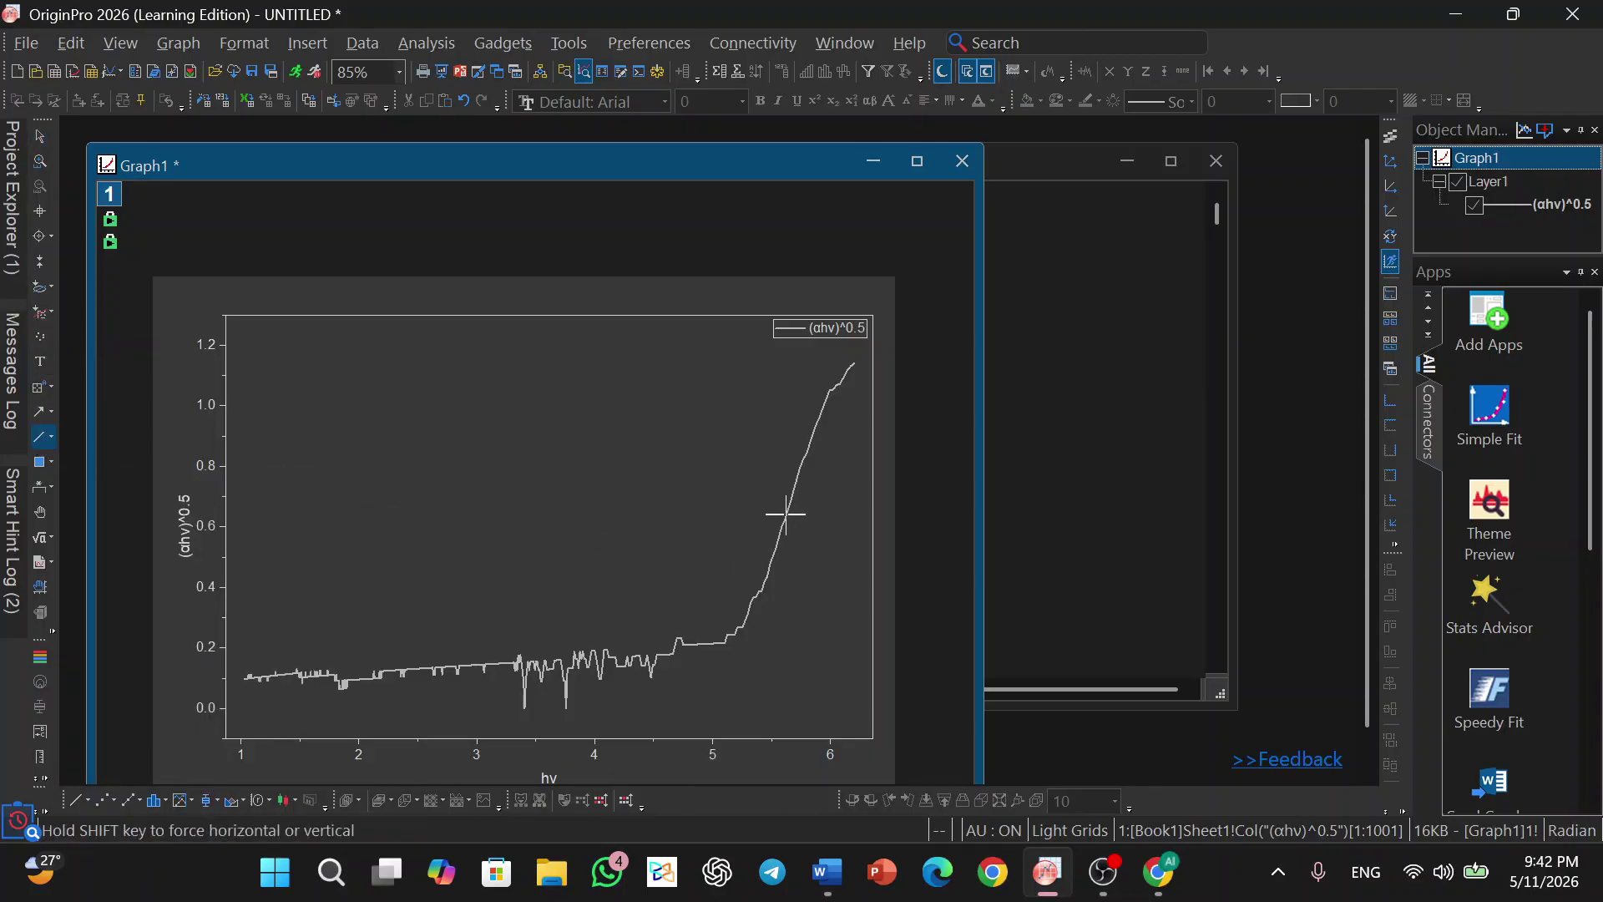
{"action": "left_click_drag", "start_coordinate": [799, 483], "coordinate": [731, 737]}
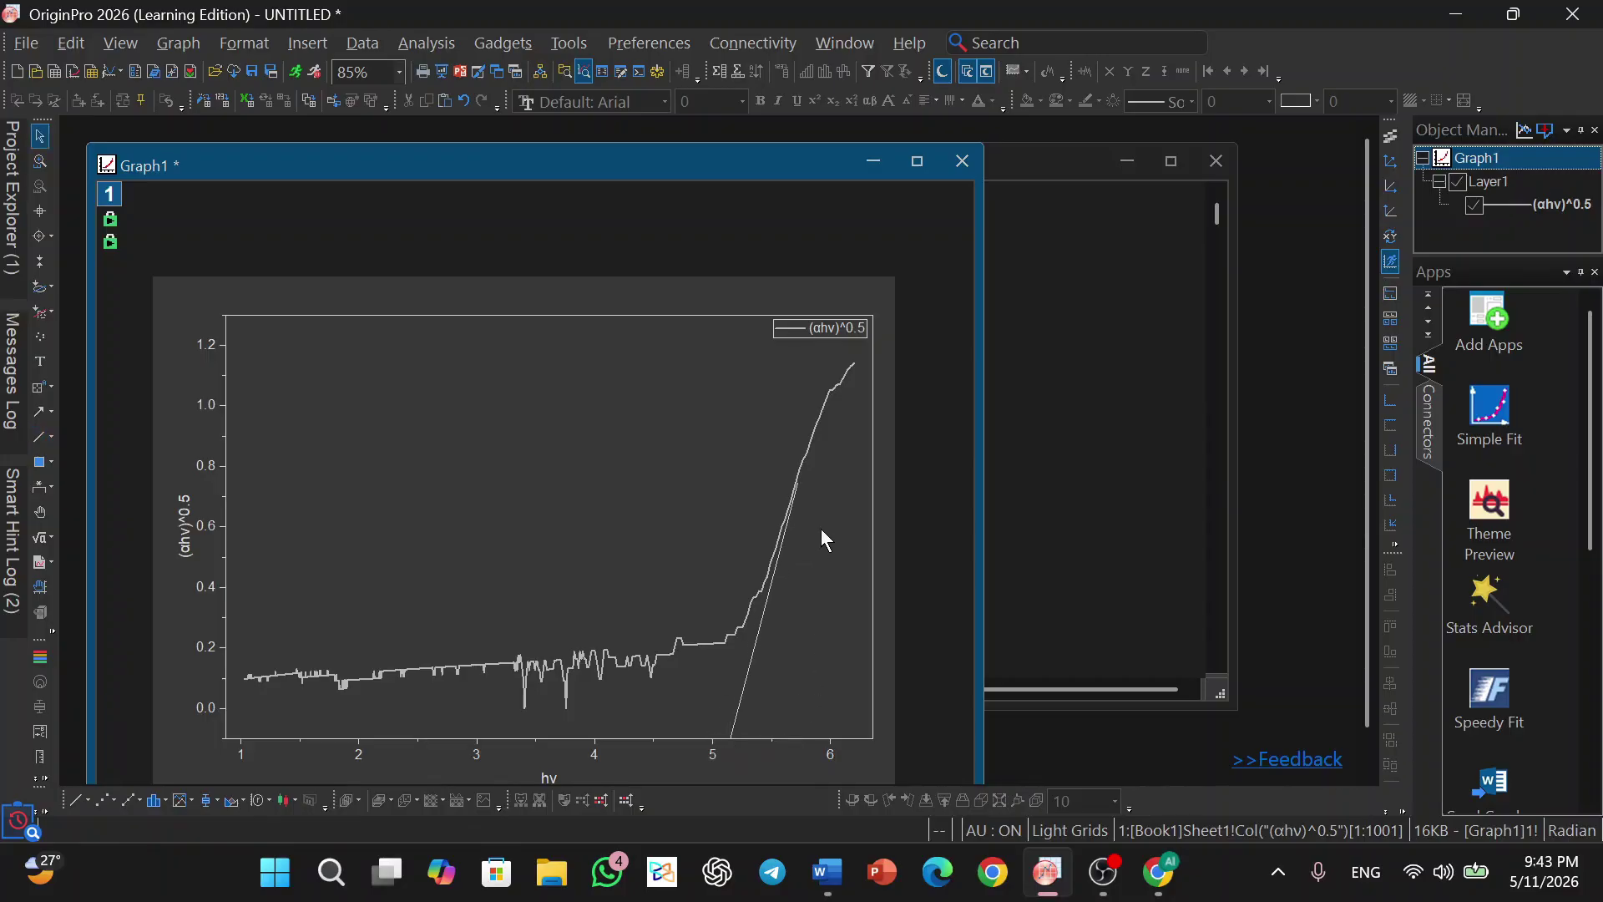
- Set the drawn line's thickness to 1.5 and its color to red
{"action": "scroll", "coordinate": [800, 498], "scroll_direction": "up", "scroll_amount": 5}
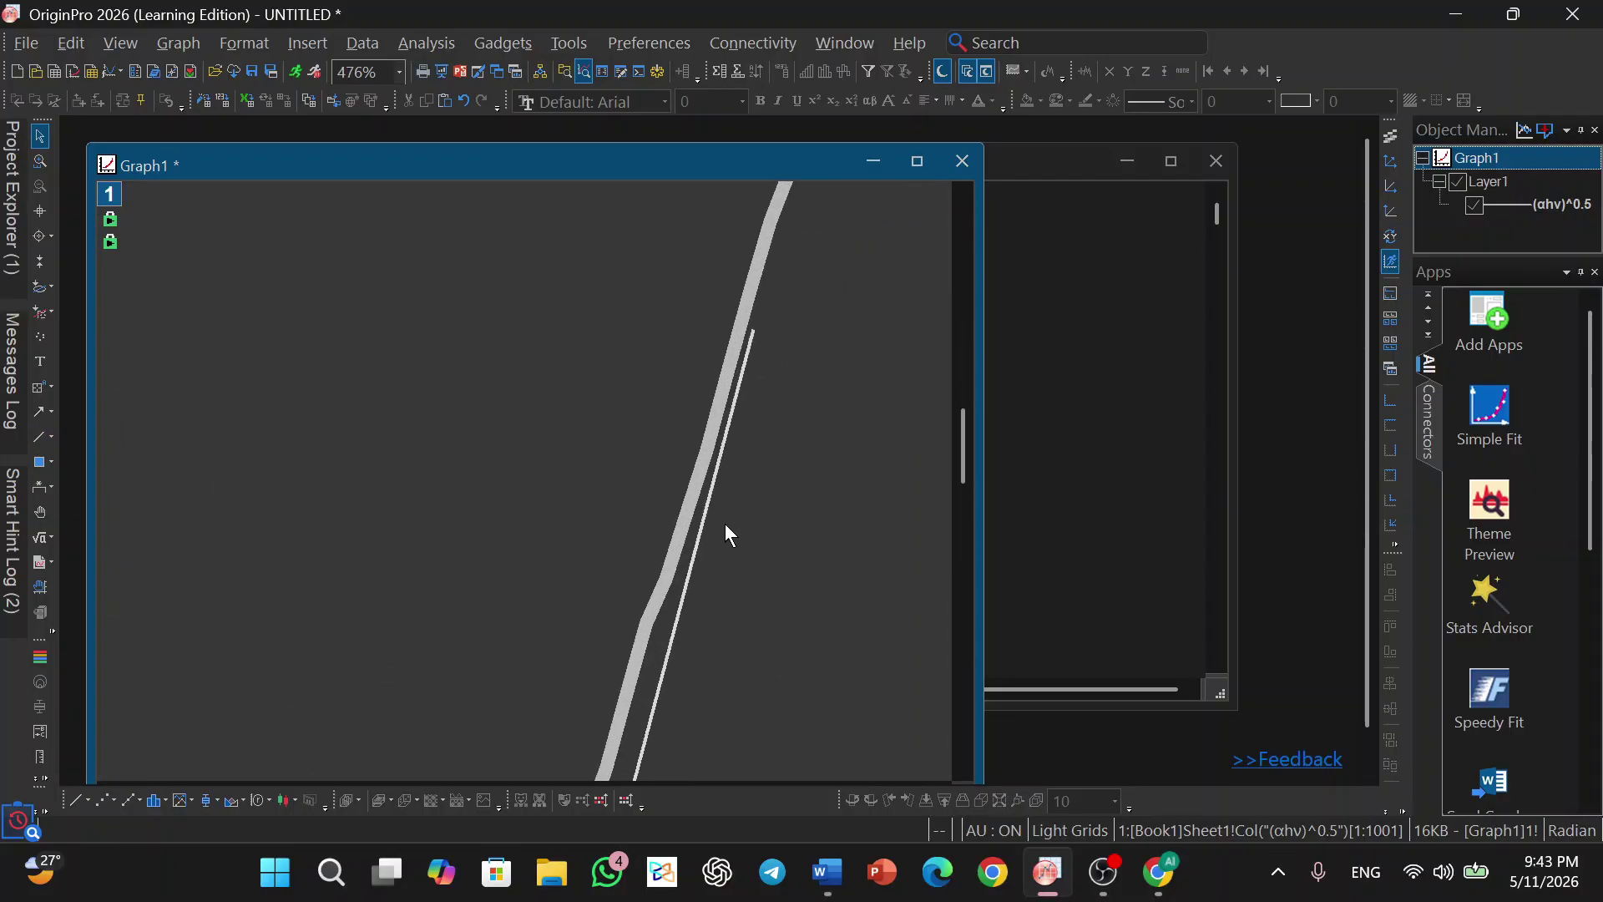
{"action": "scroll", "coordinate": [726, 531], "scroll_direction": "up", "scroll_amount": 2}
{"action": "left_click", "coordinate": [702, 508]}
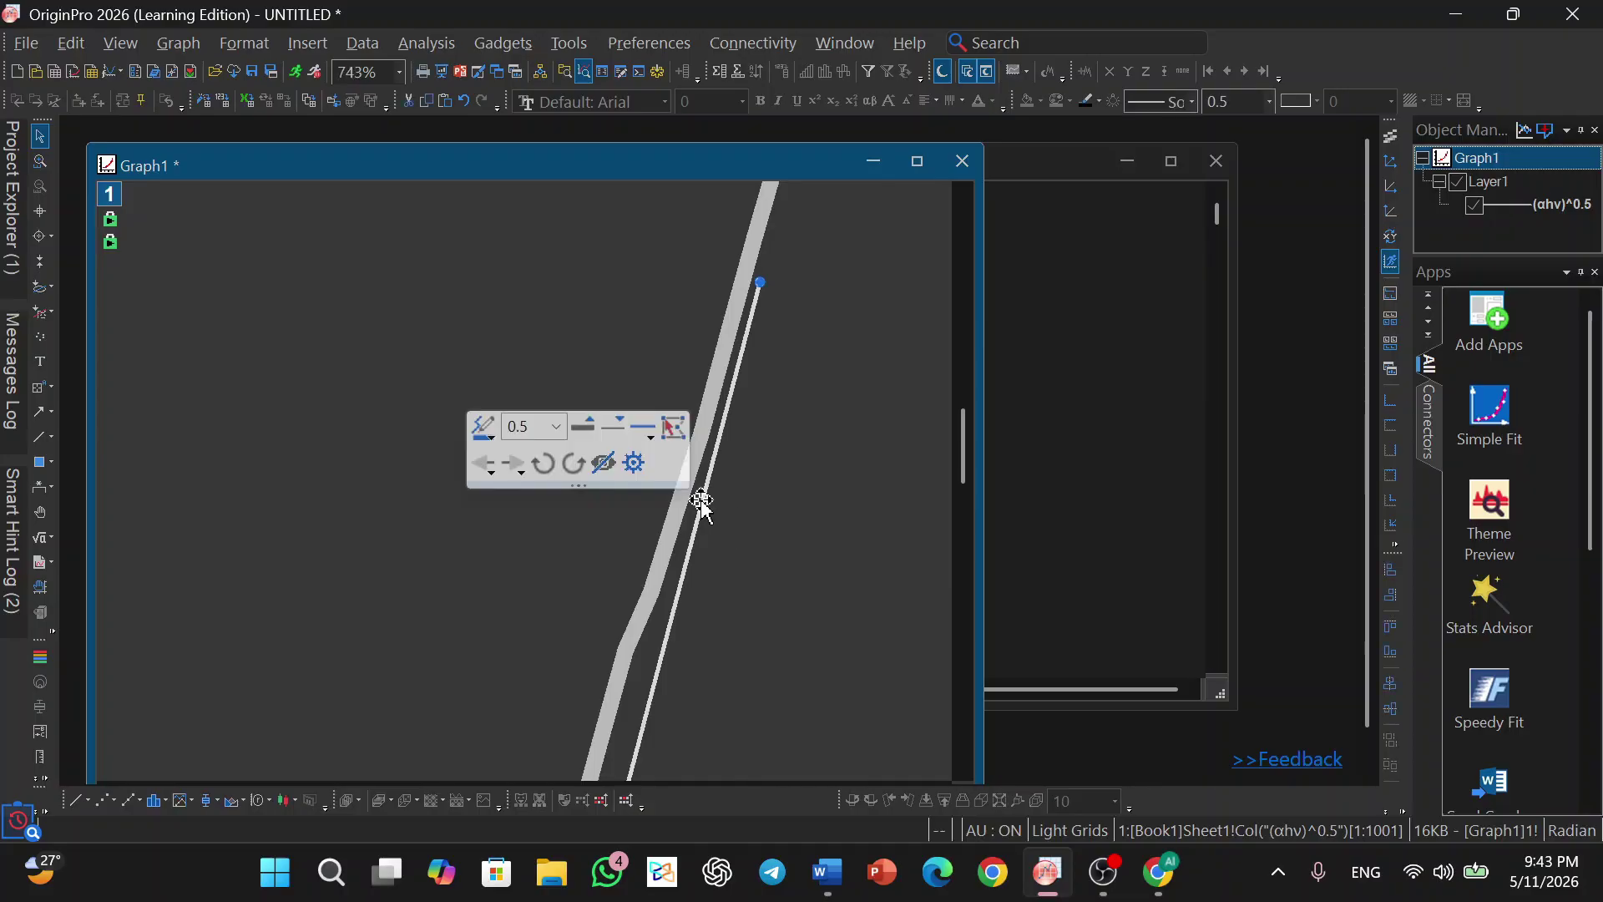
{"action": "left_click", "coordinate": [709, 497]}
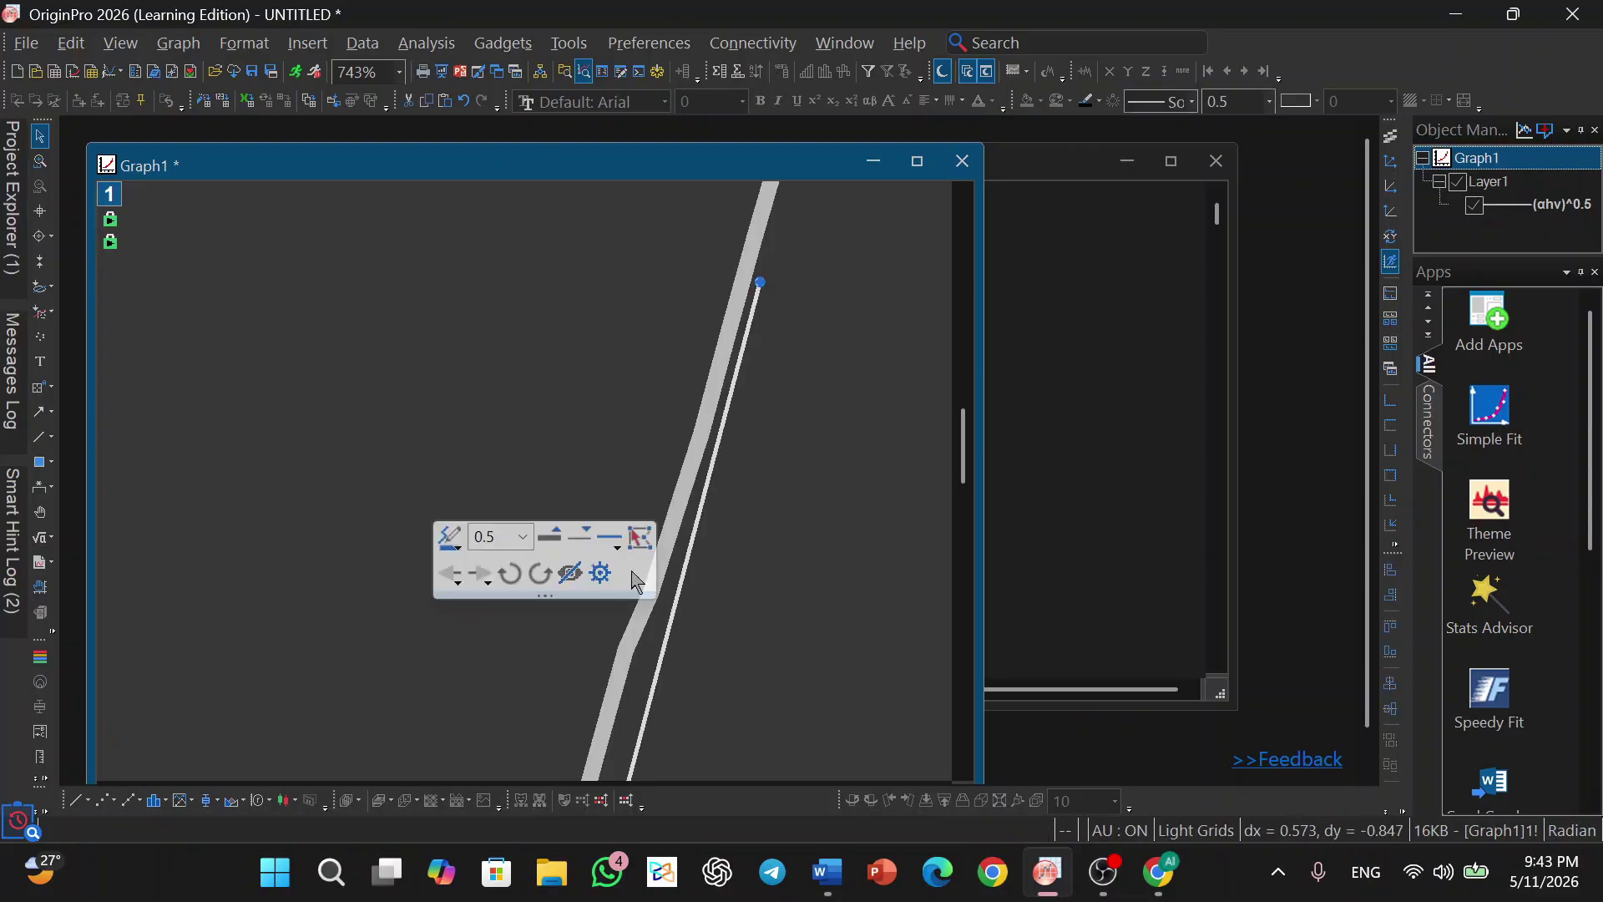
{"action": "left_click", "coordinate": [555, 543]}
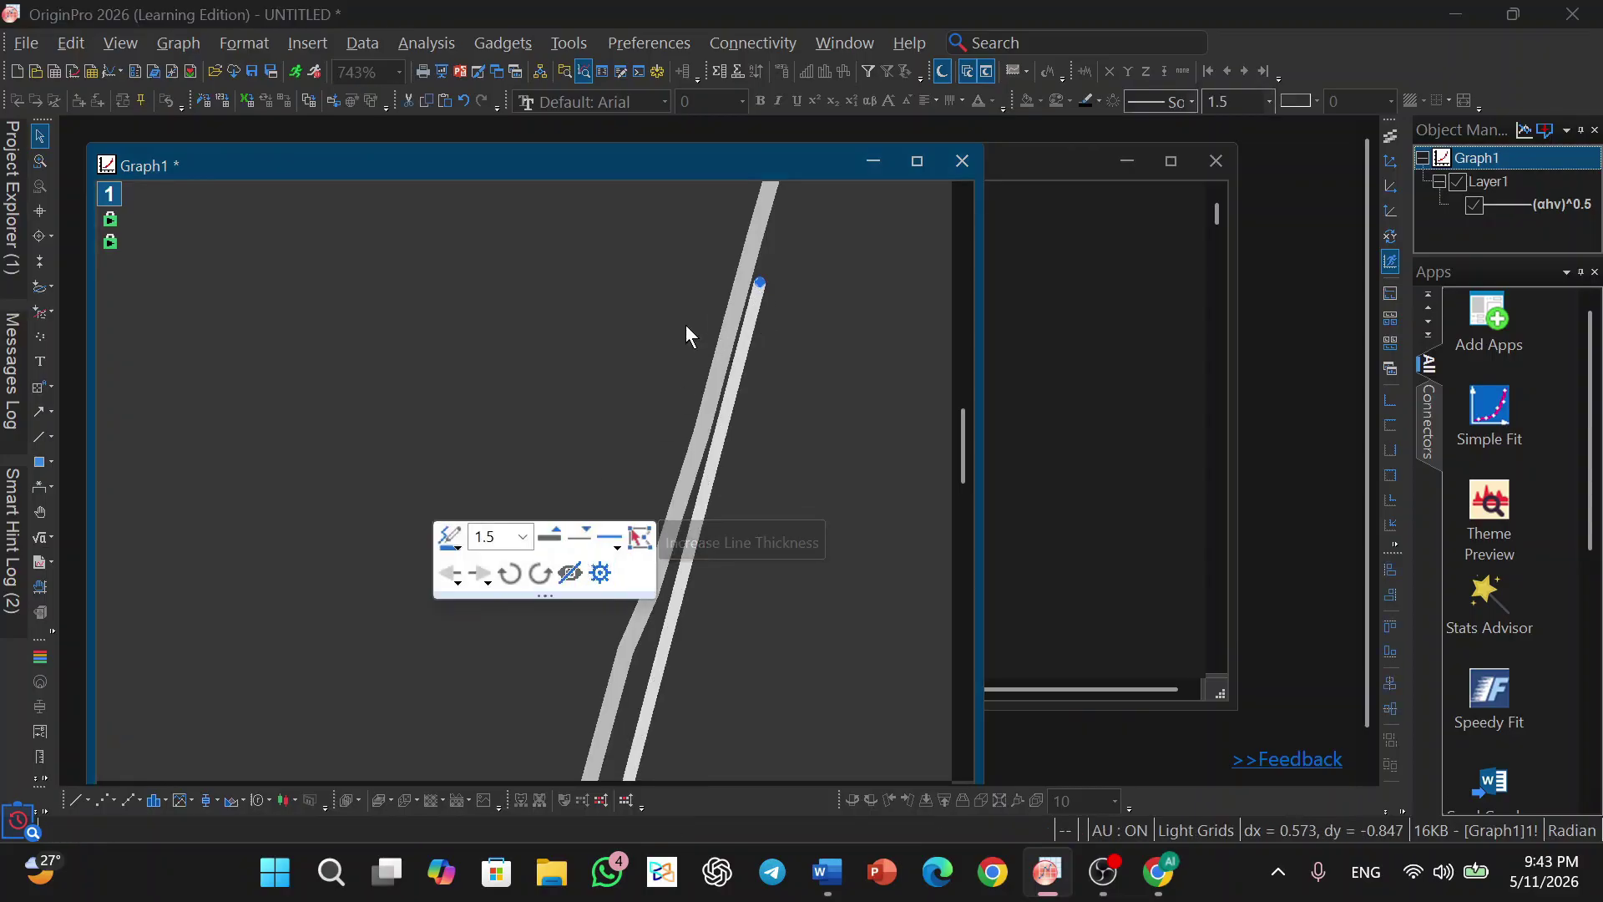
{"action": "left_click", "coordinate": [458, 550]}
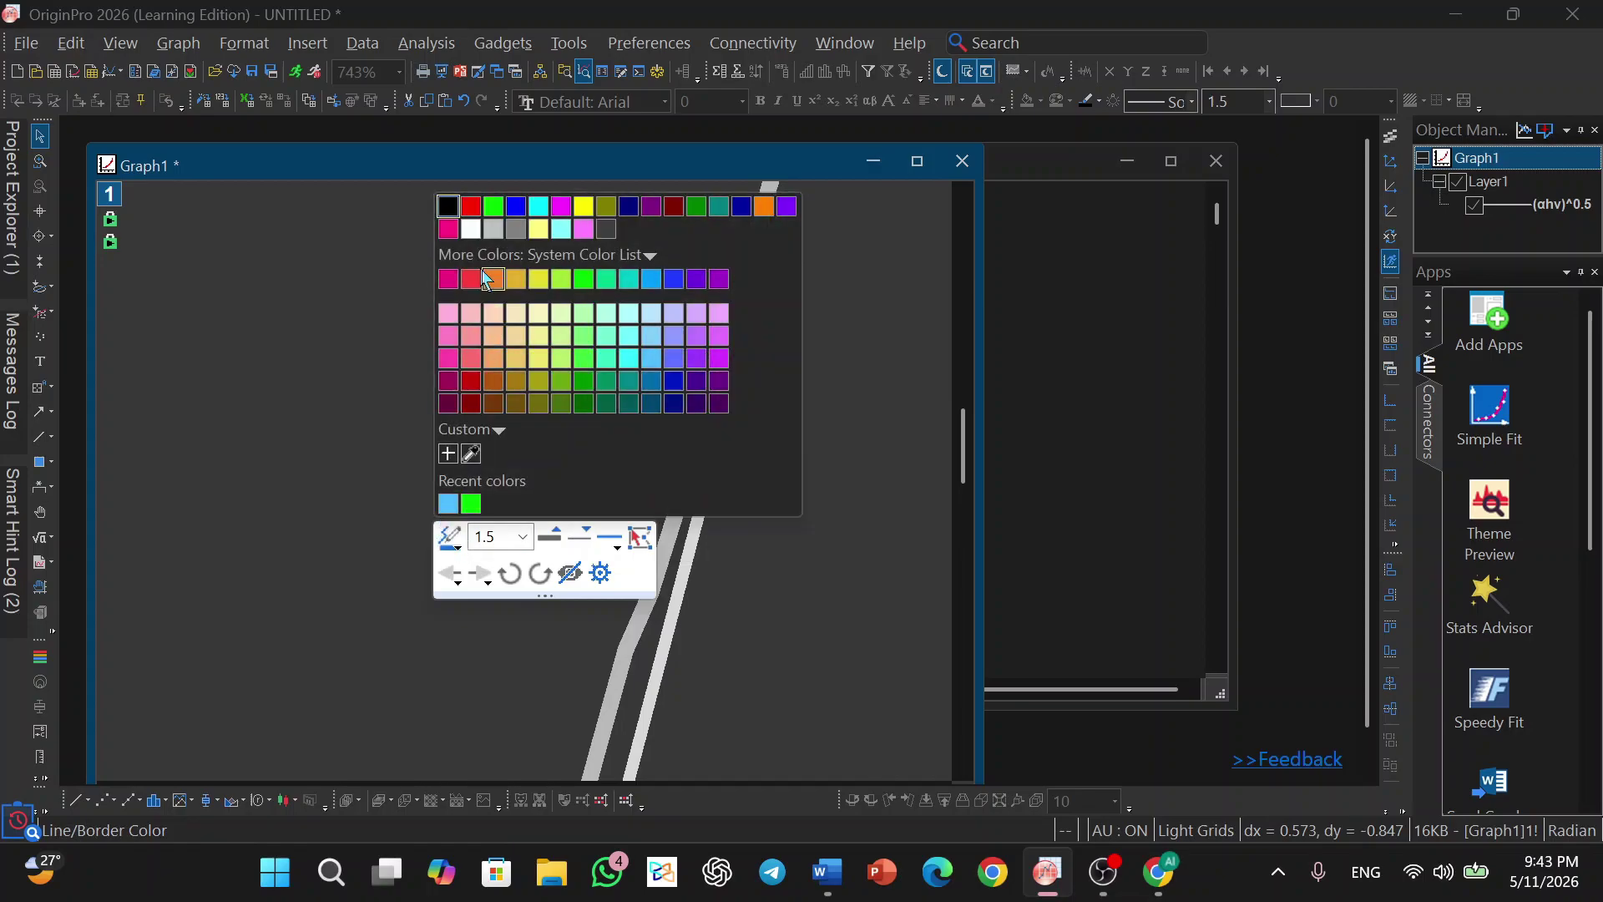
{"action": "left_click", "coordinate": [472, 206]}
- Reposition the red line's upper end onto the curve so the line follows the steep linear section
{"action": "scroll", "coordinate": [805, 343], "scroll_direction": "down", "scroll_amount": 4}
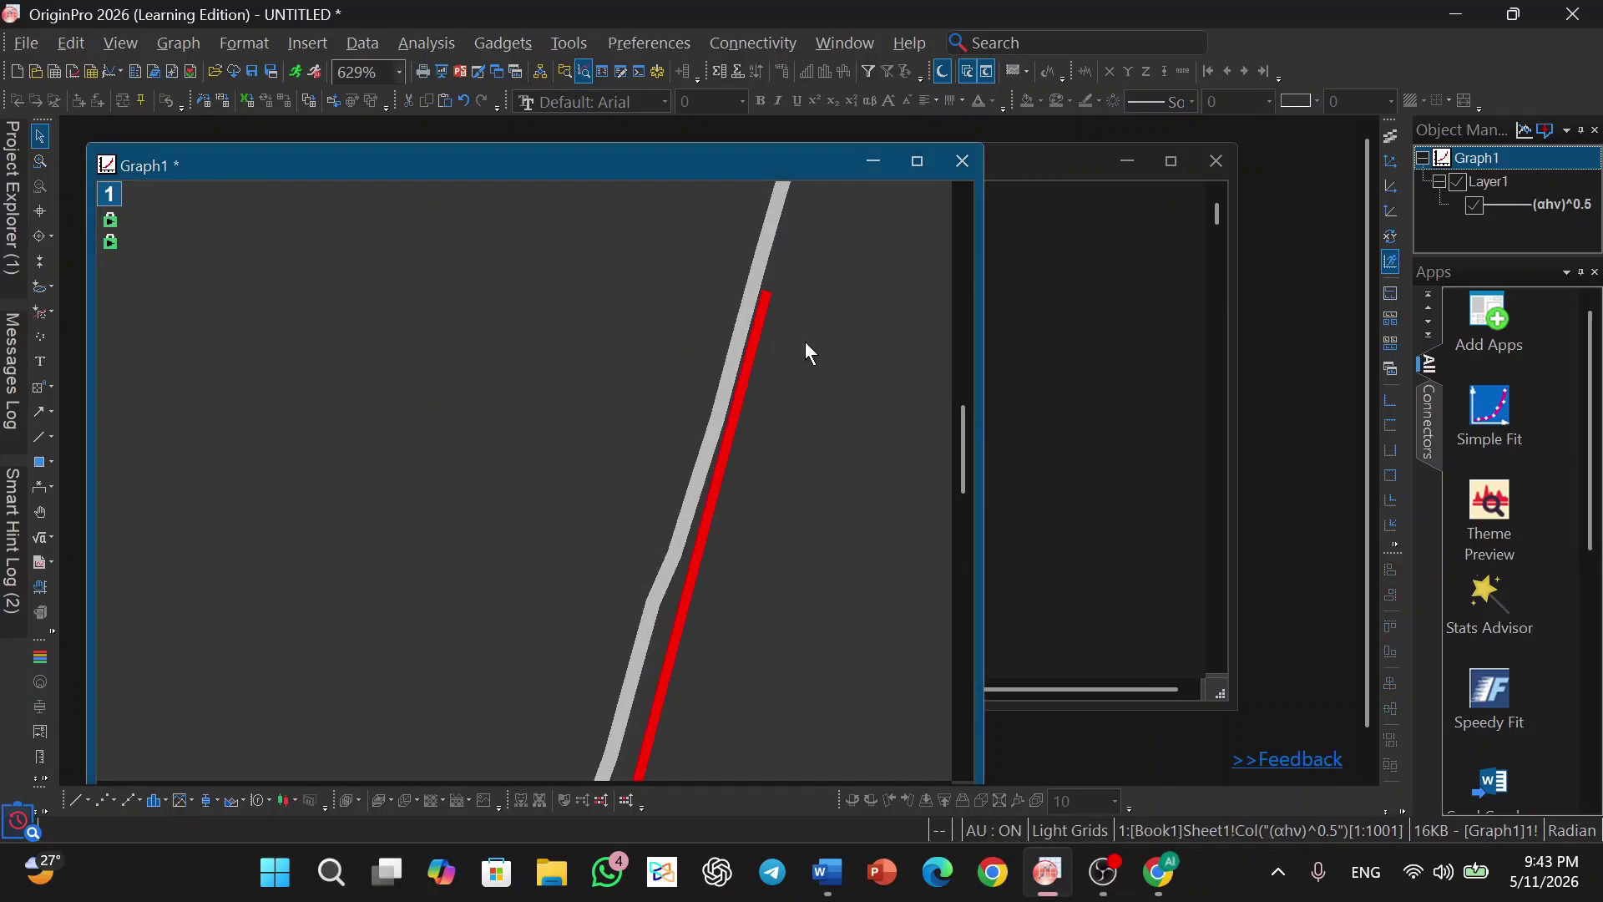
{"action": "scroll", "coordinate": [806, 343], "scroll_direction": "down", "scroll_amount": 5}
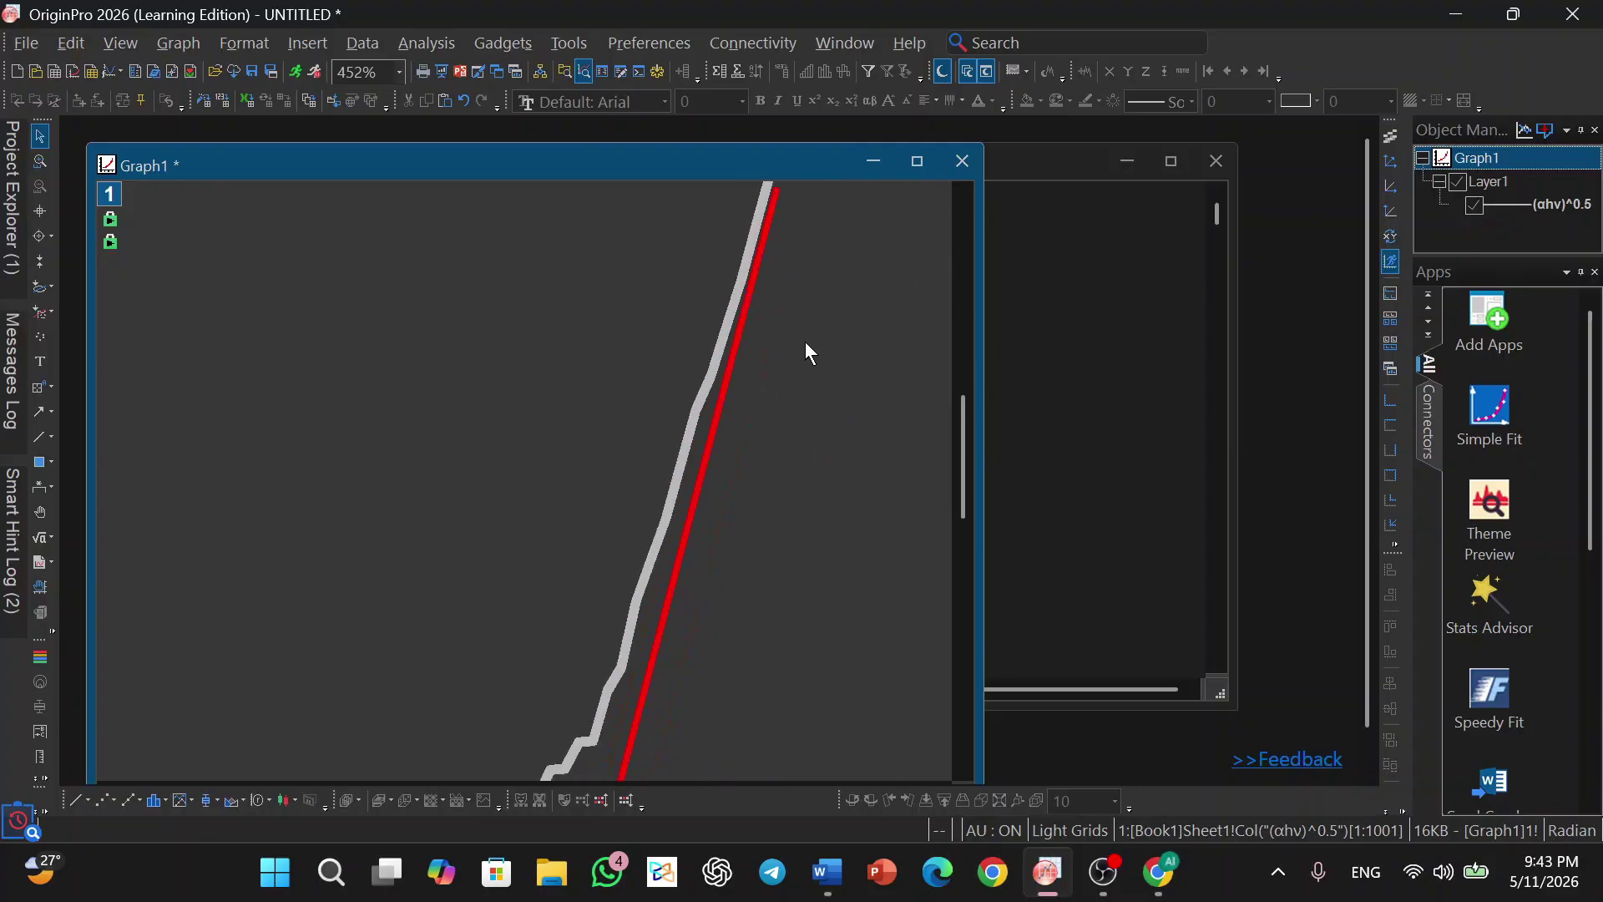
{"action": "scroll", "coordinate": [895, 465], "scroll_direction": "up", "scroll_amount": 3}
{"action": "scroll", "coordinate": [894, 460], "scroll_direction": "down", "scroll_amount": 3}
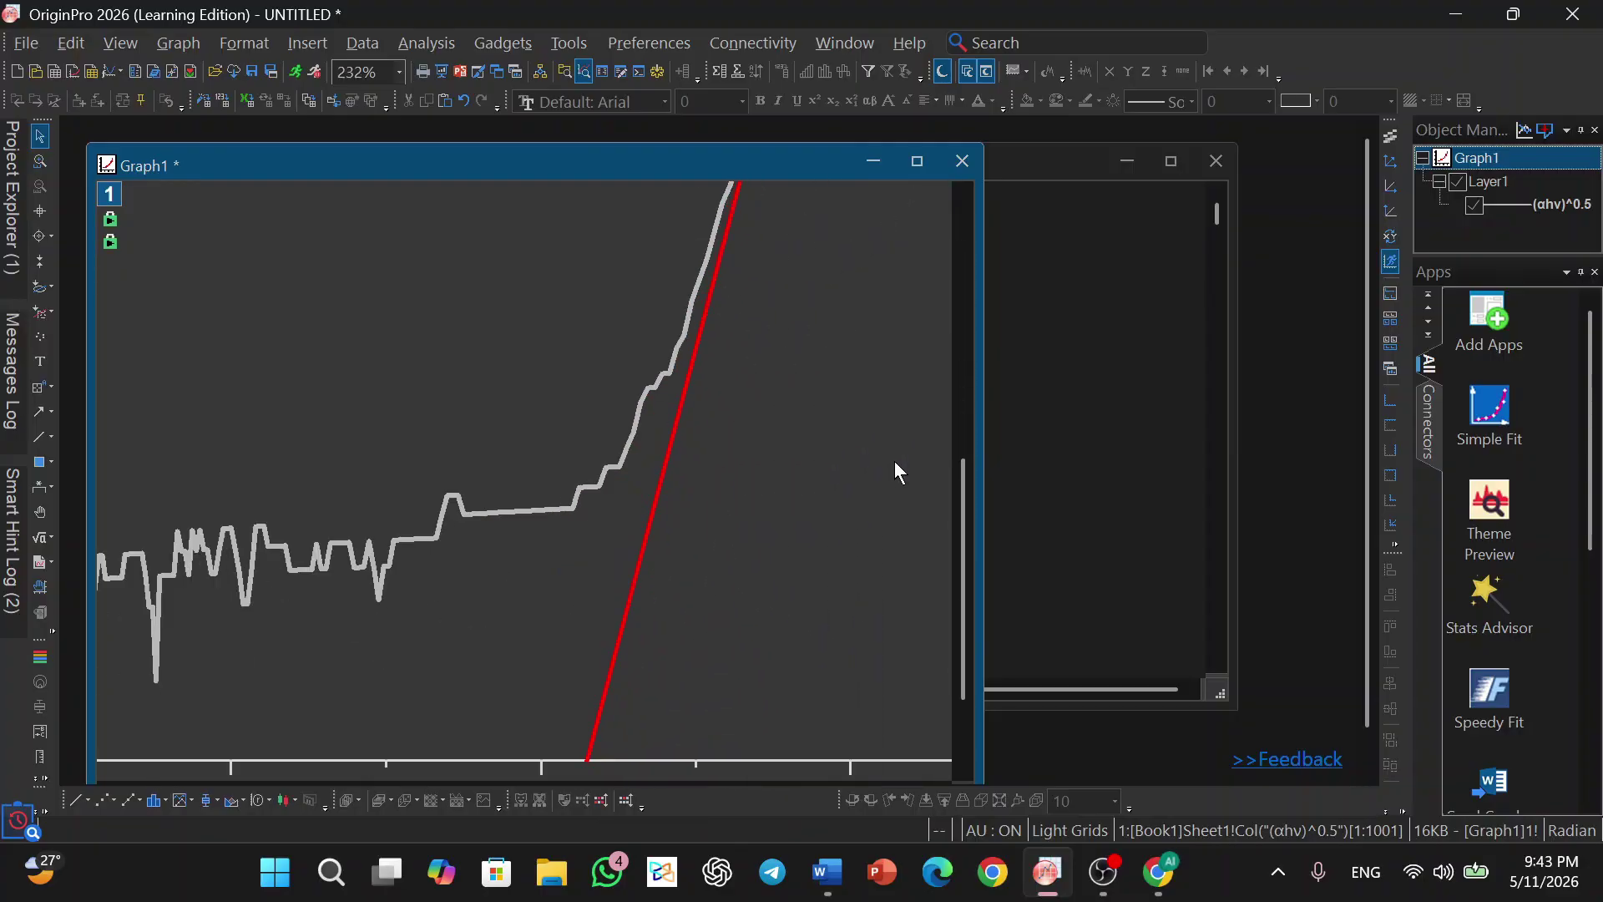
{"action": "scroll", "coordinate": [858, 440], "scroll_direction": "left", "scroll_amount": 3}
{"action": "scroll", "coordinate": [864, 442], "scroll_direction": "right", "scroll_amount": 3}
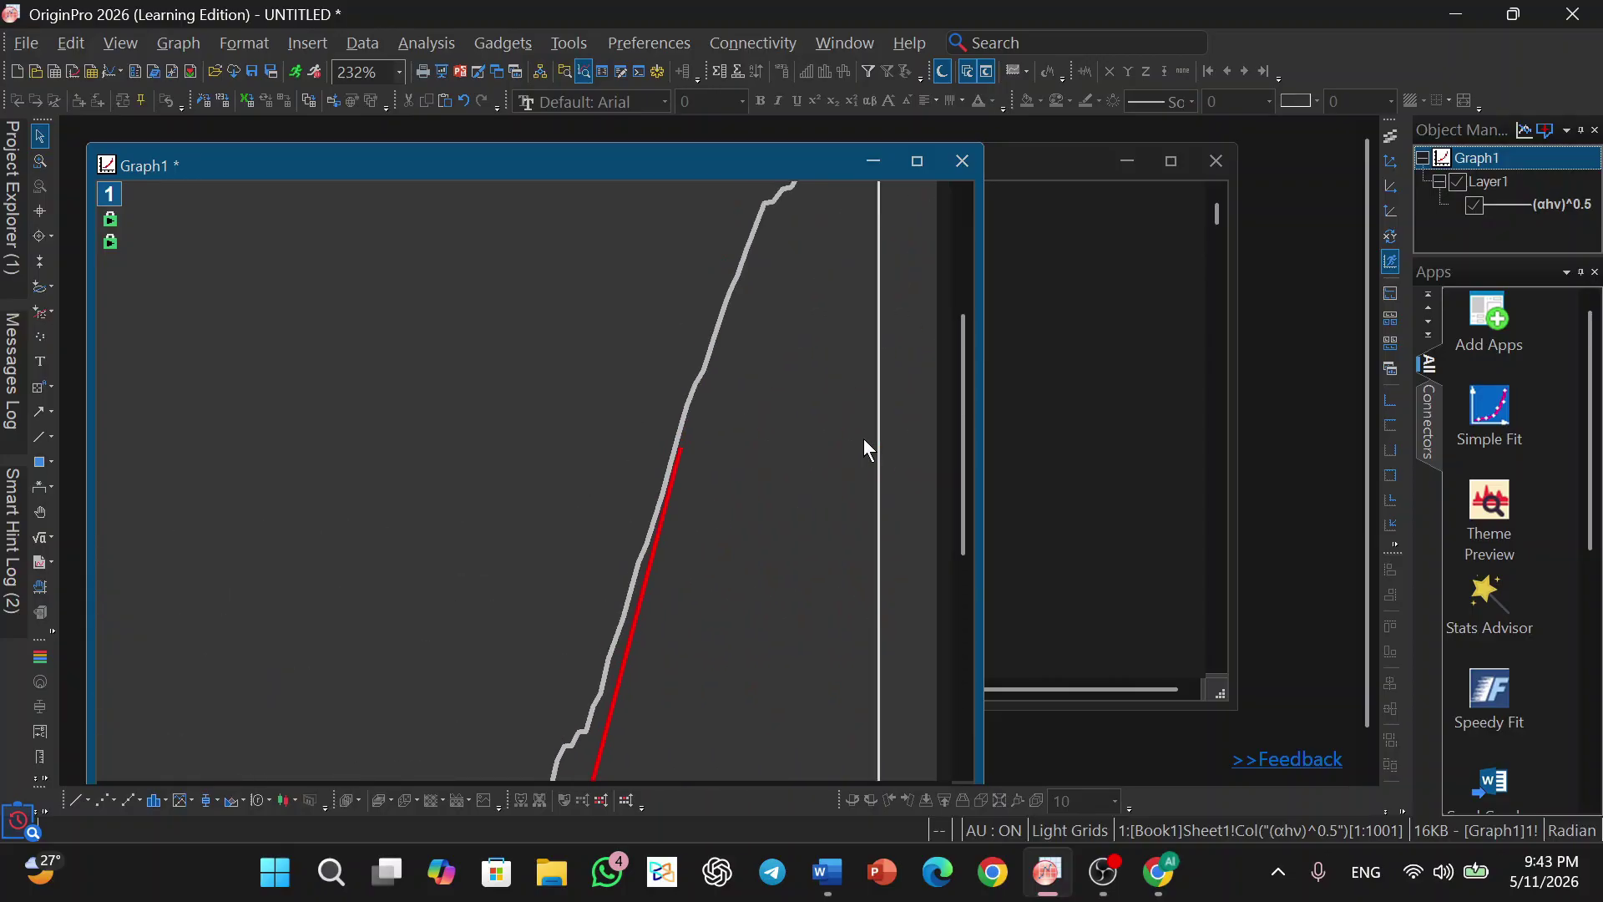
{"action": "scroll", "coordinate": [633, 473], "scroll_direction": "up", "scroll_amount": 5}
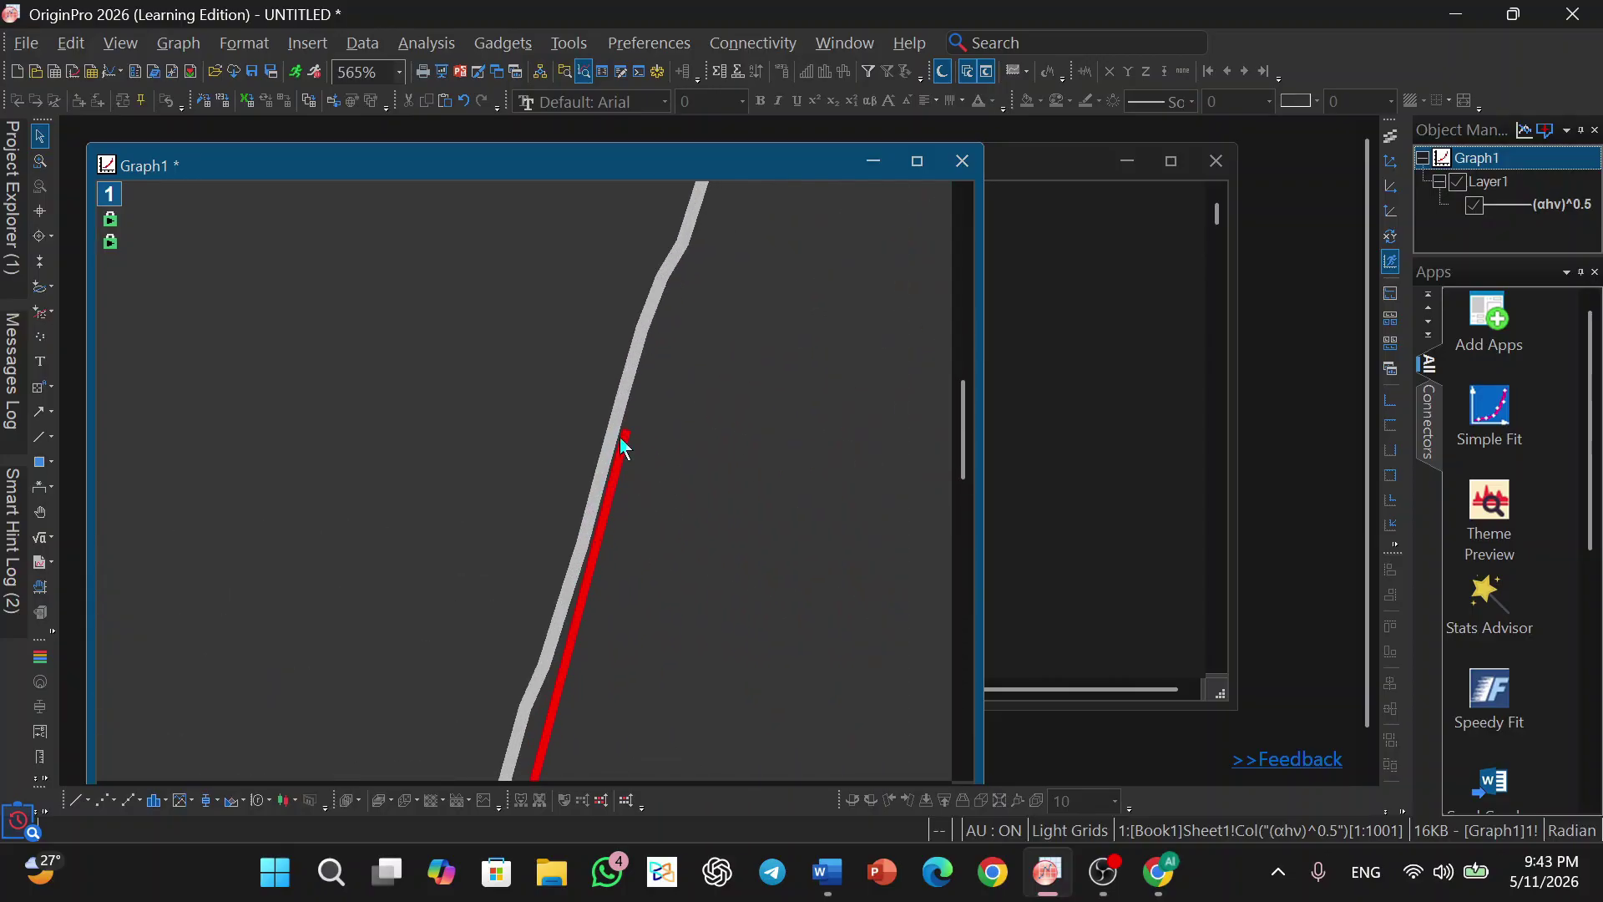
{"action": "left_click", "coordinate": [616, 492]}
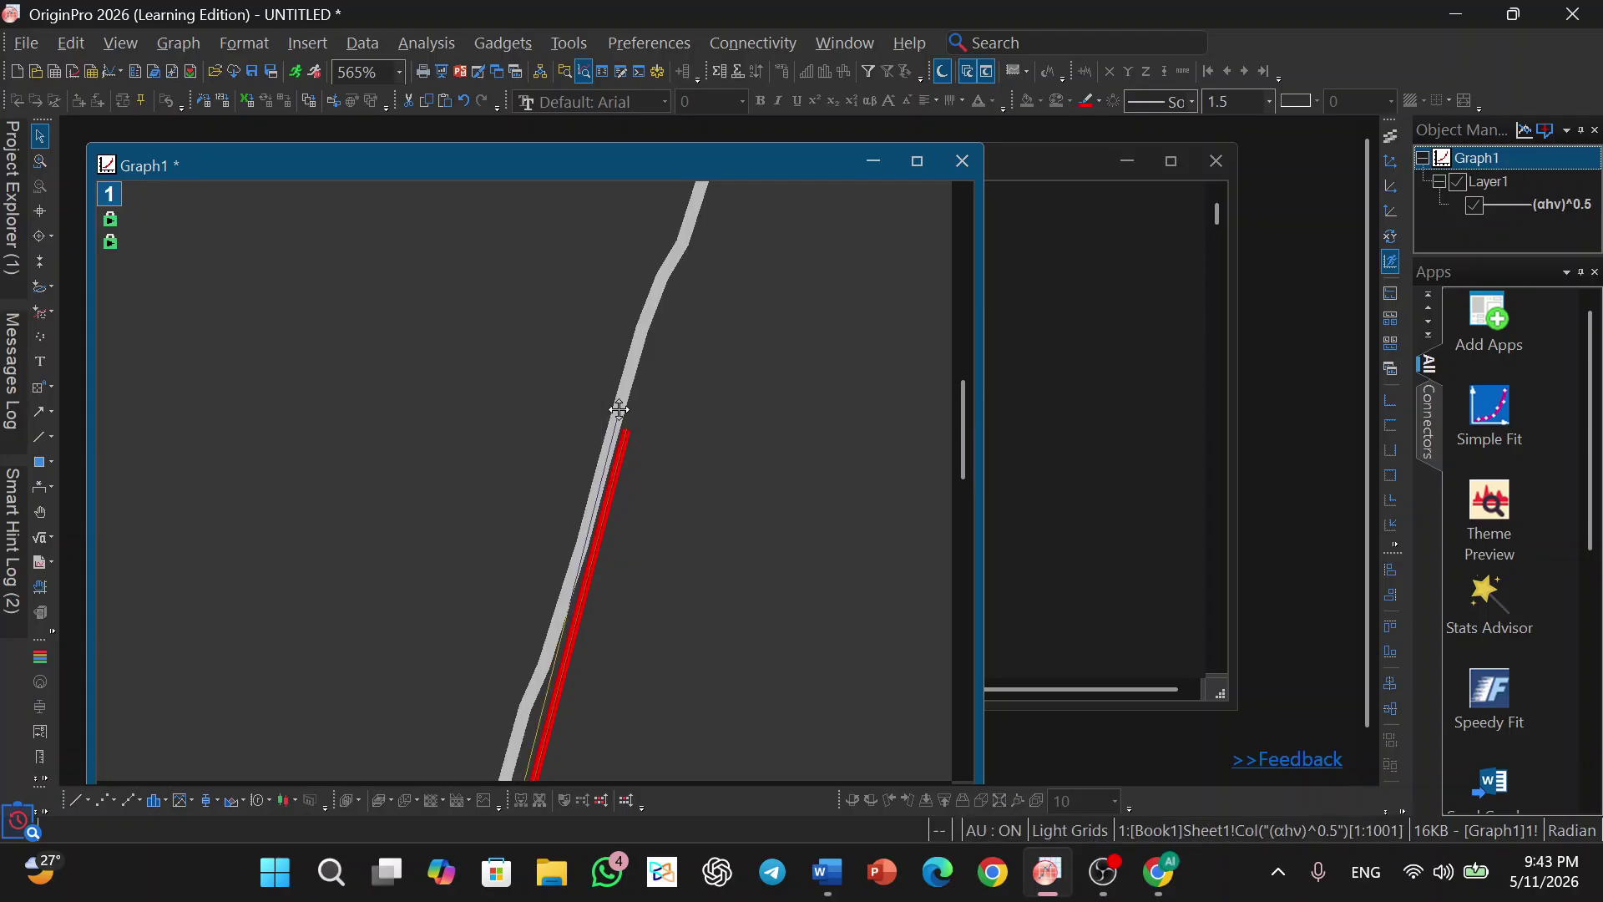
{"action": "left_click_drag", "start_coordinate": [618, 386], "coordinate": [622, 318]}
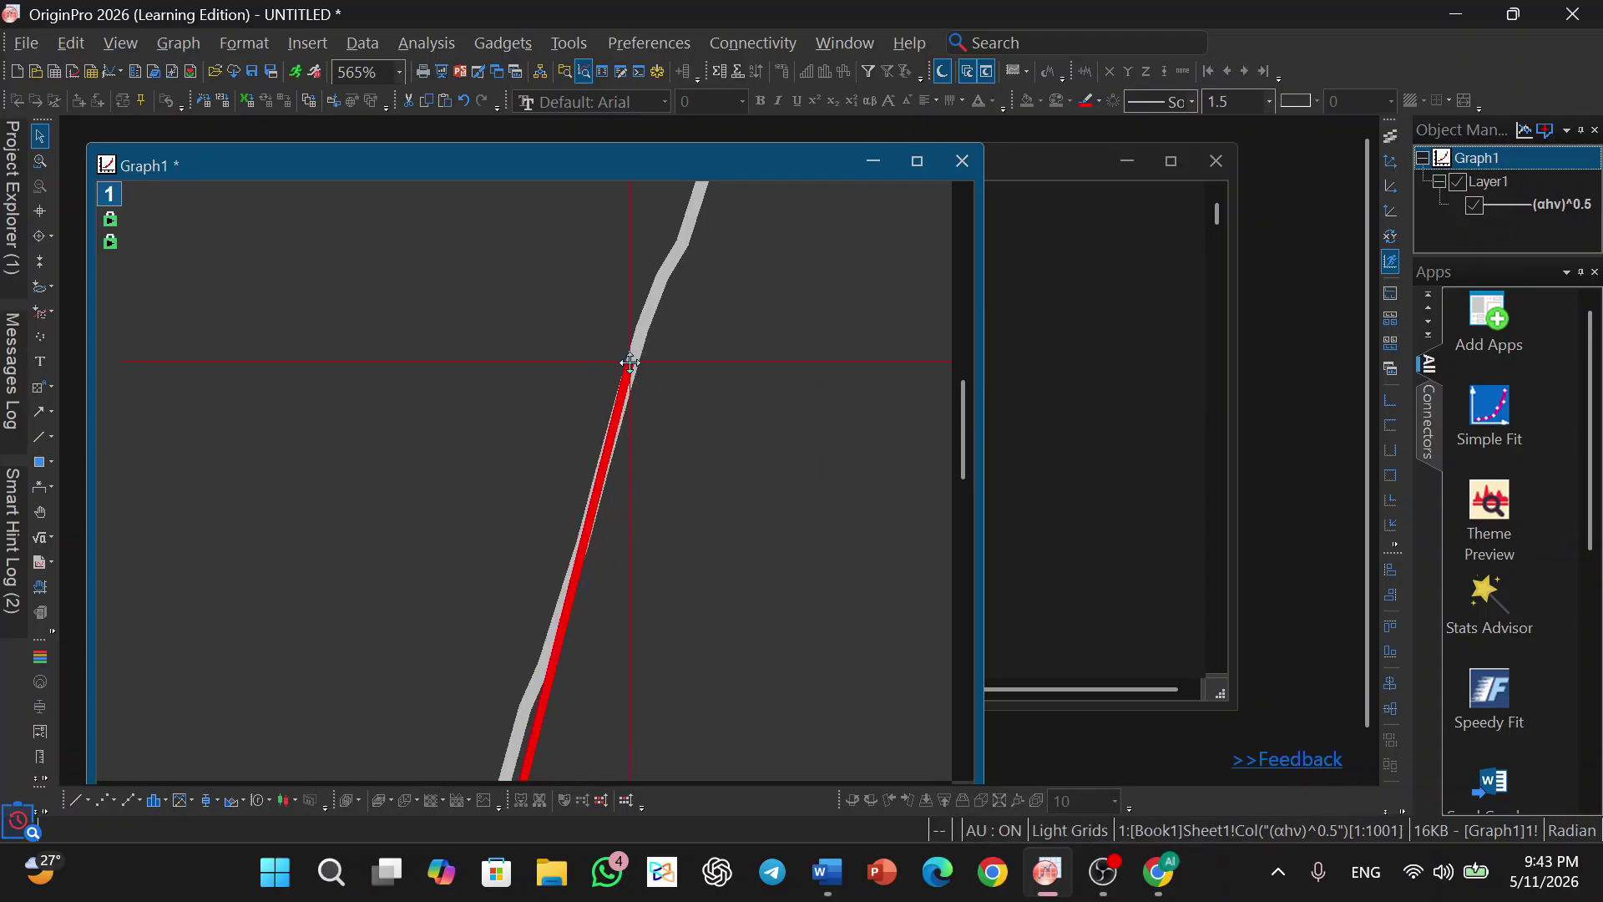
{"action": "left_click", "coordinate": [630, 499]}
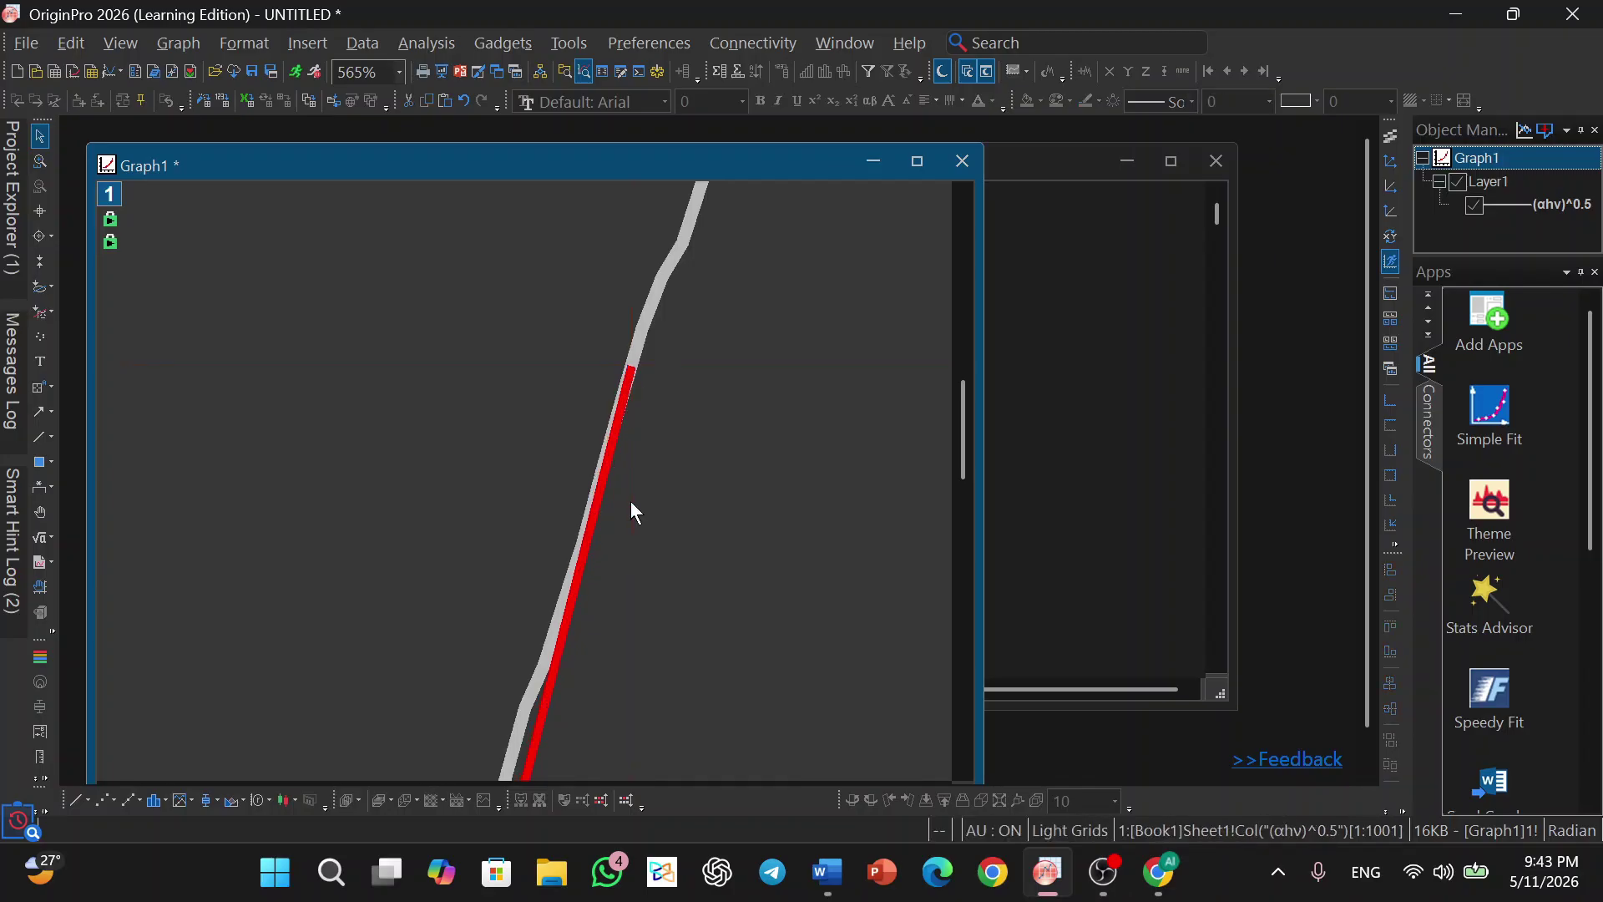
- Examine how the red line follows the curve and where it meets the hv axis
{"action": "scroll", "coordinate": [631, 511], "scroll_direction": "down", "scroll_amount": 5}
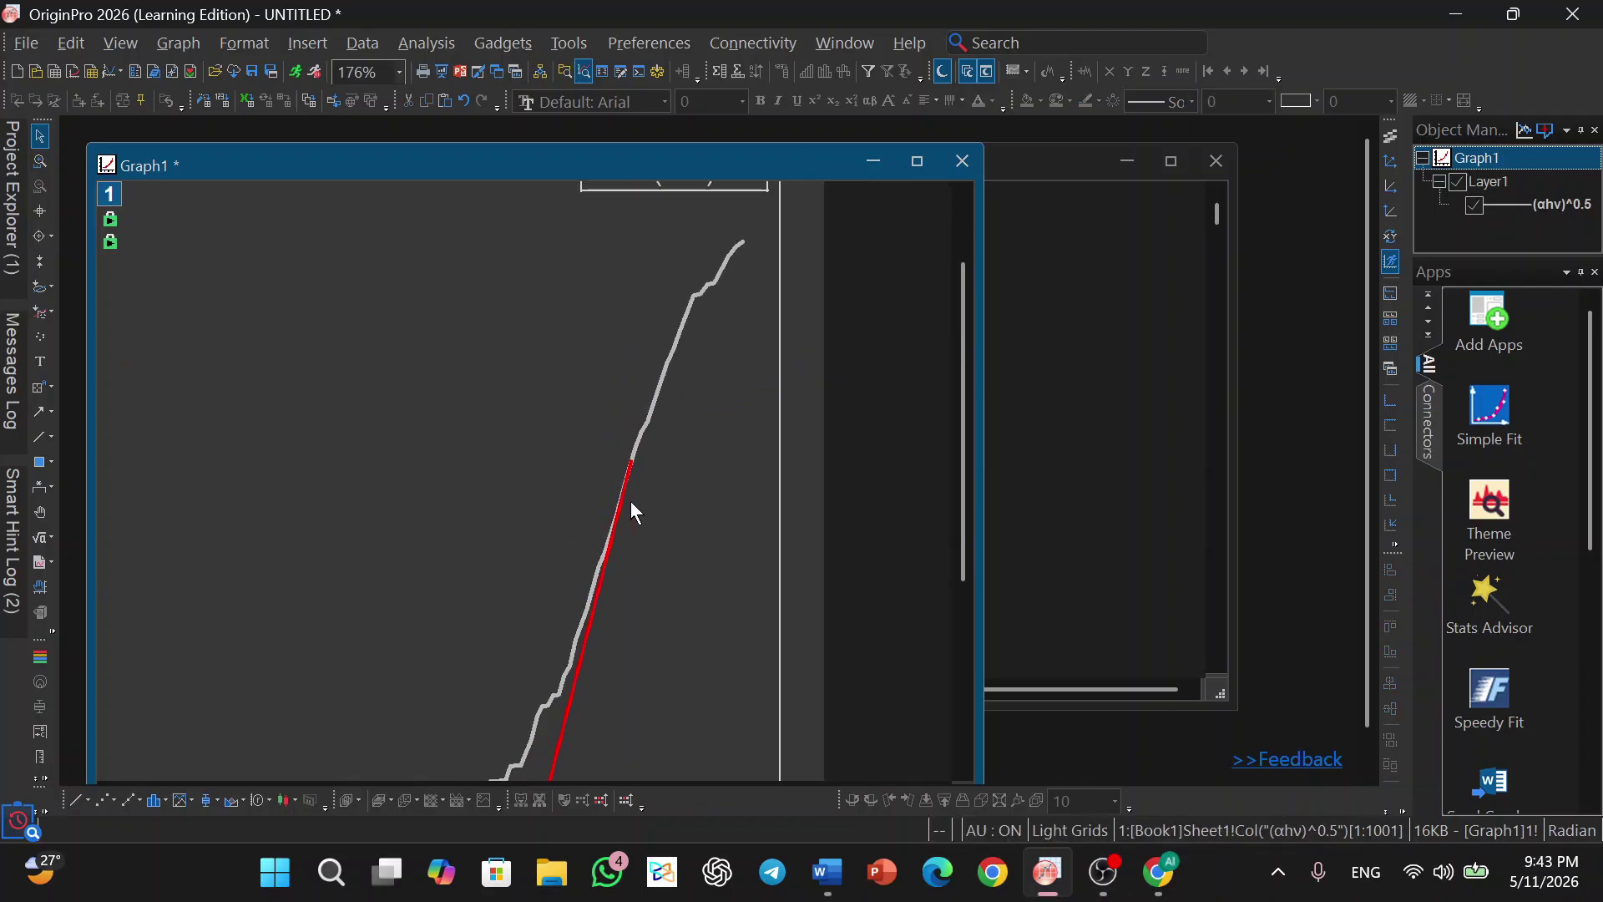
{"action": "scroll", "coordinate": [630, 528], "scroll_direction": "down", "scroll_amount": 2}
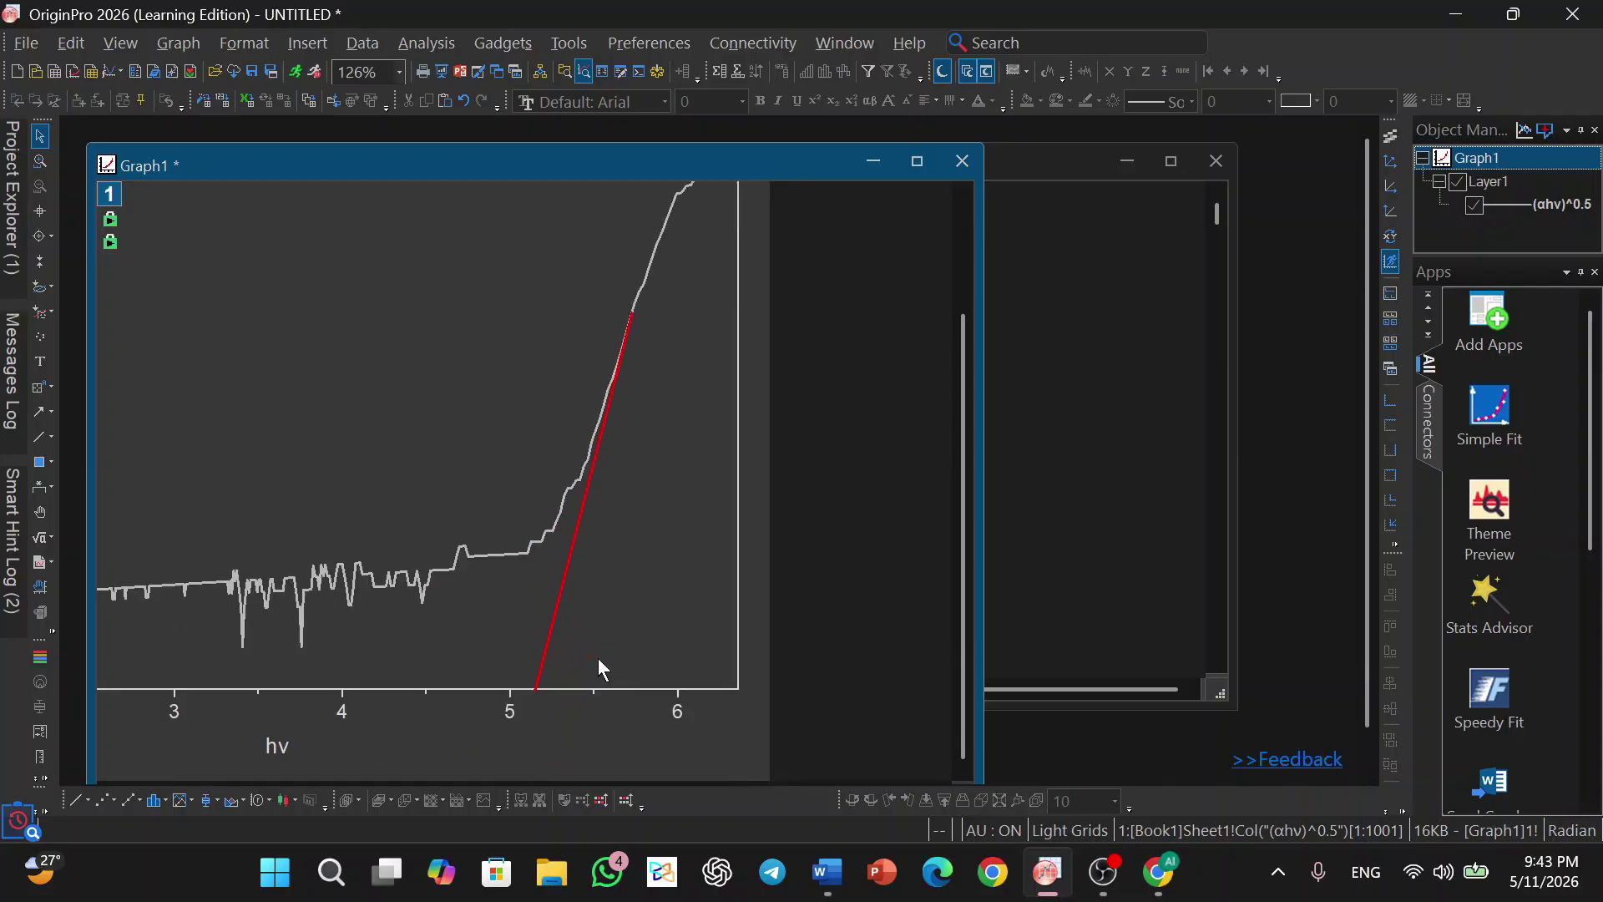
{"action": "scroll", "coordinate": [537, 700], "scroll_direction": "up", "scroll_amount": 8}
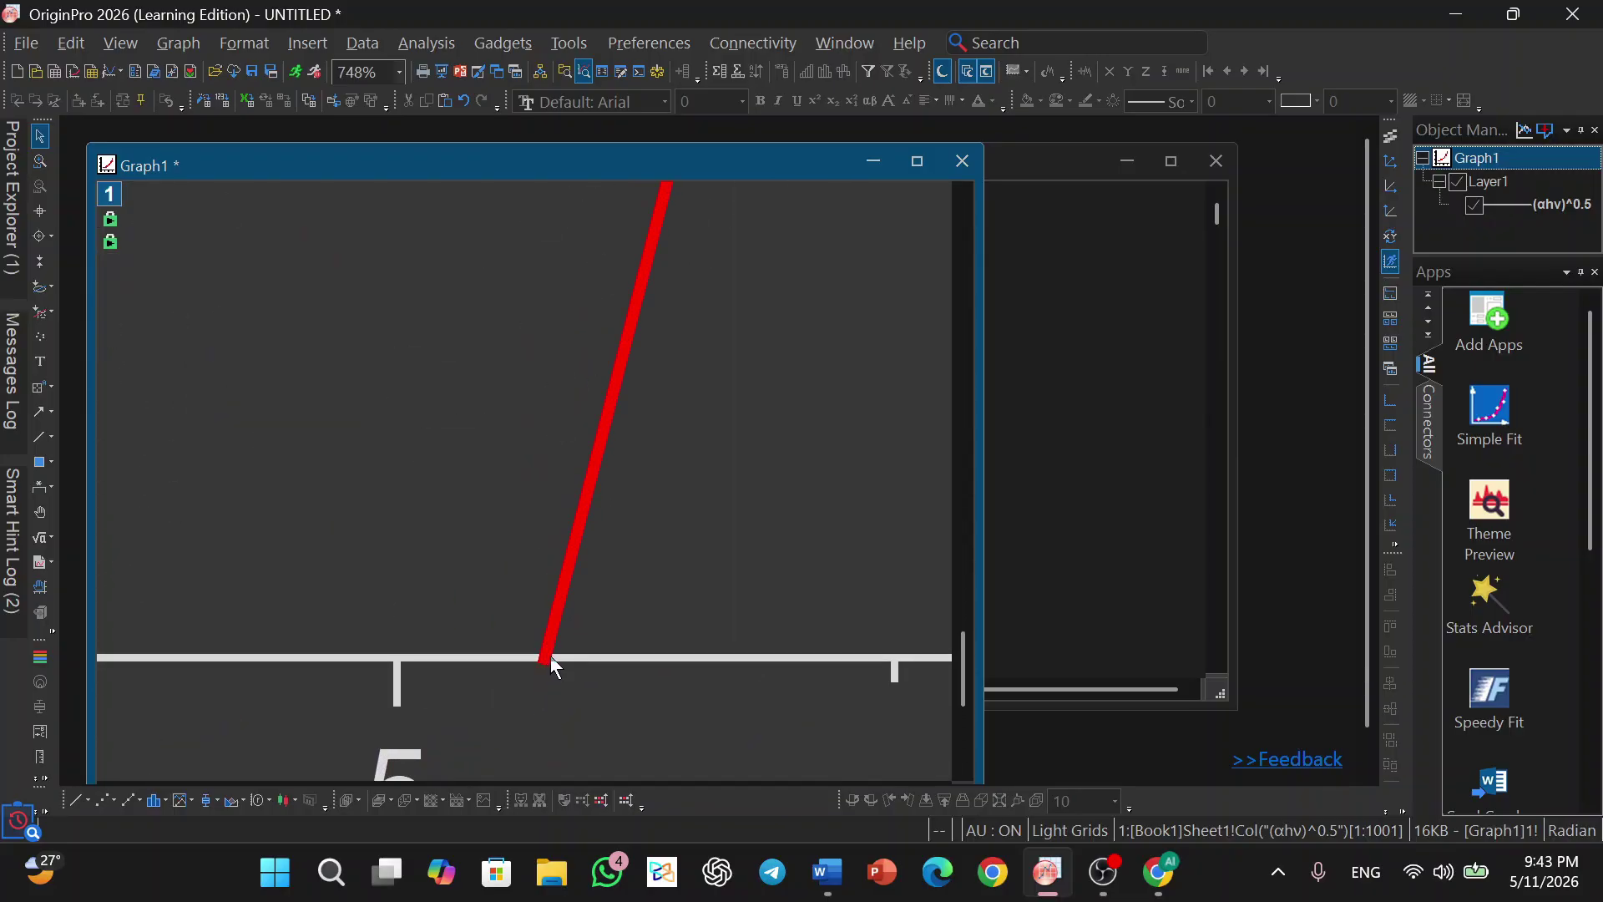
{"action": "scroll", "coordinate": [542, 654], "scroll_direction": "down", "scroll_amount": 3}
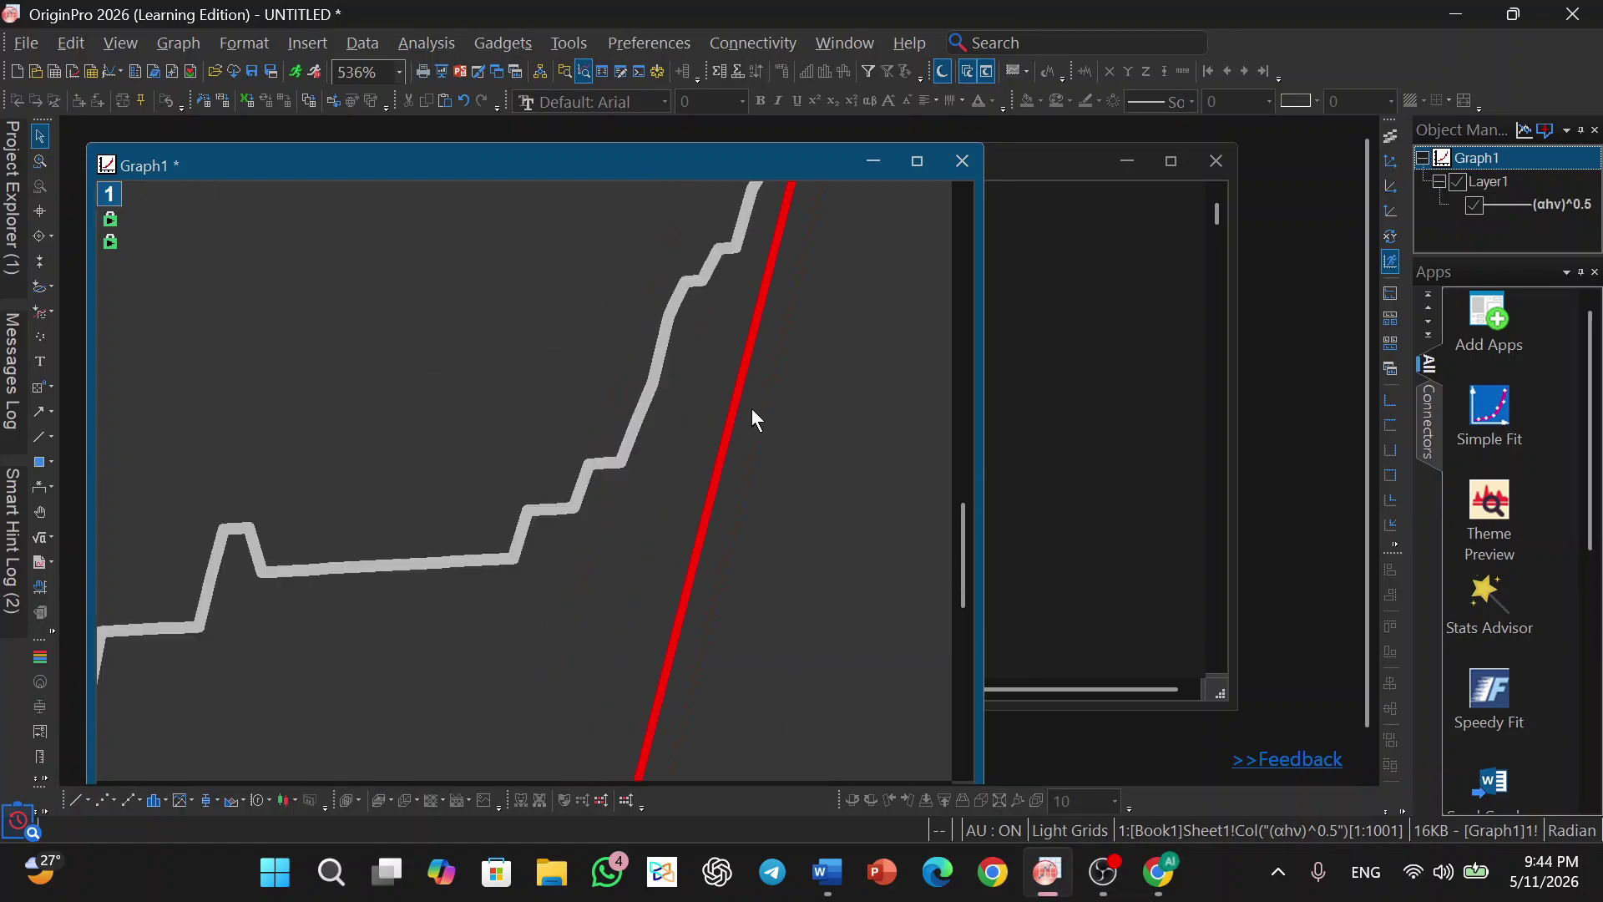
{"action": "scroll", "coordinate": [756, 418], "scroll_direction": "up", "scroll_amount": 5}
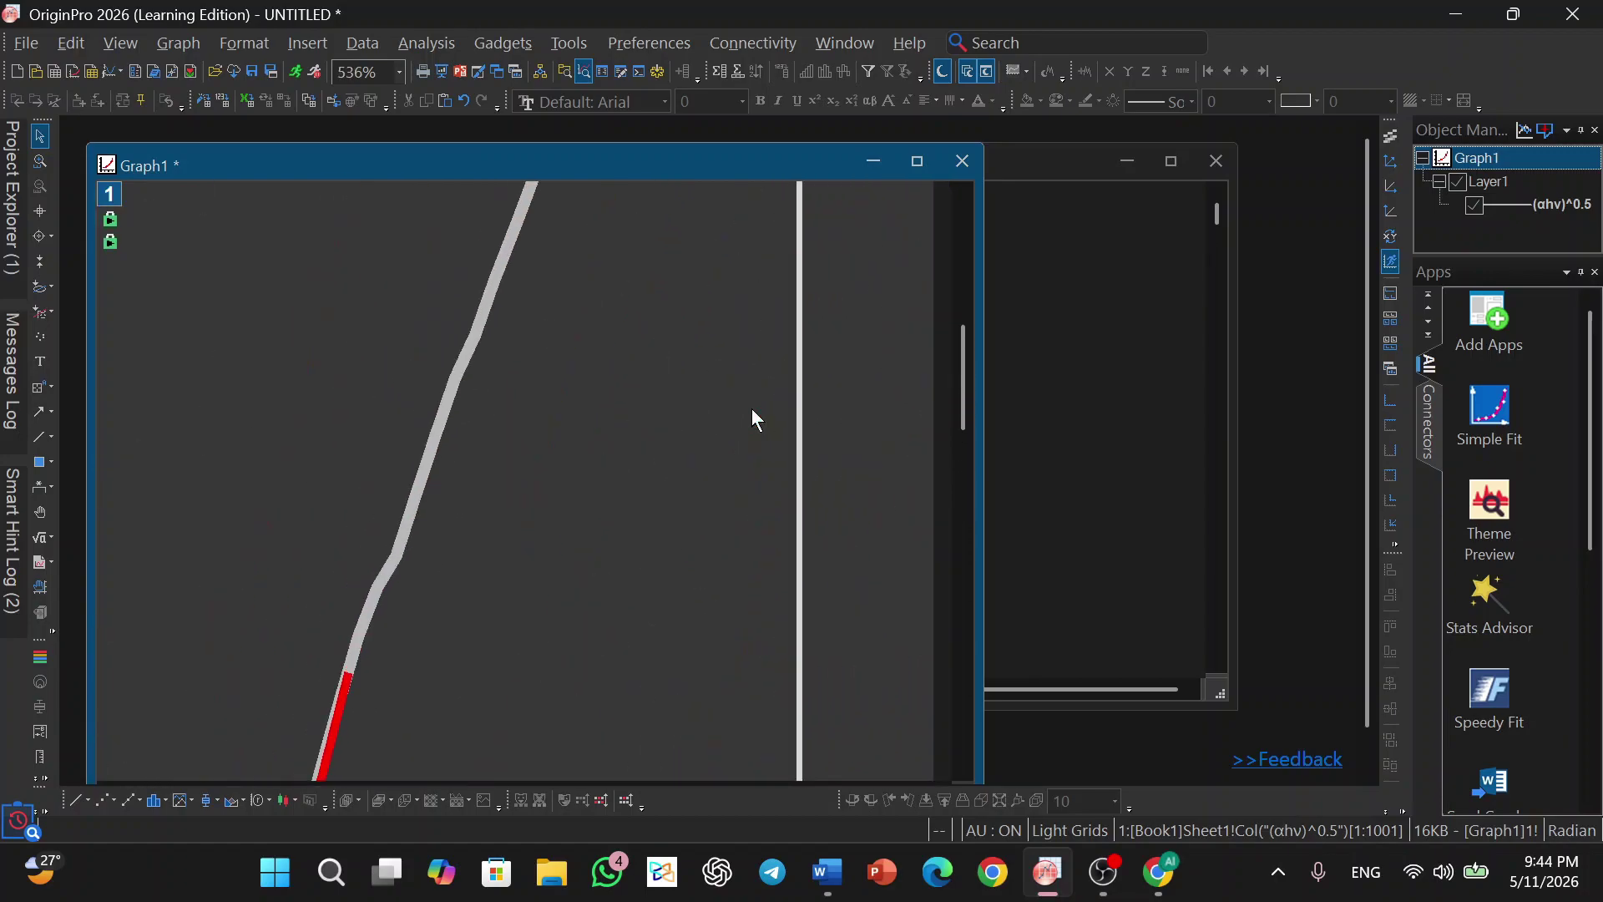
{"action": "scroll", "coordinate": [755, 417], "scroll_direction": "down", "scroll_amount": 10}
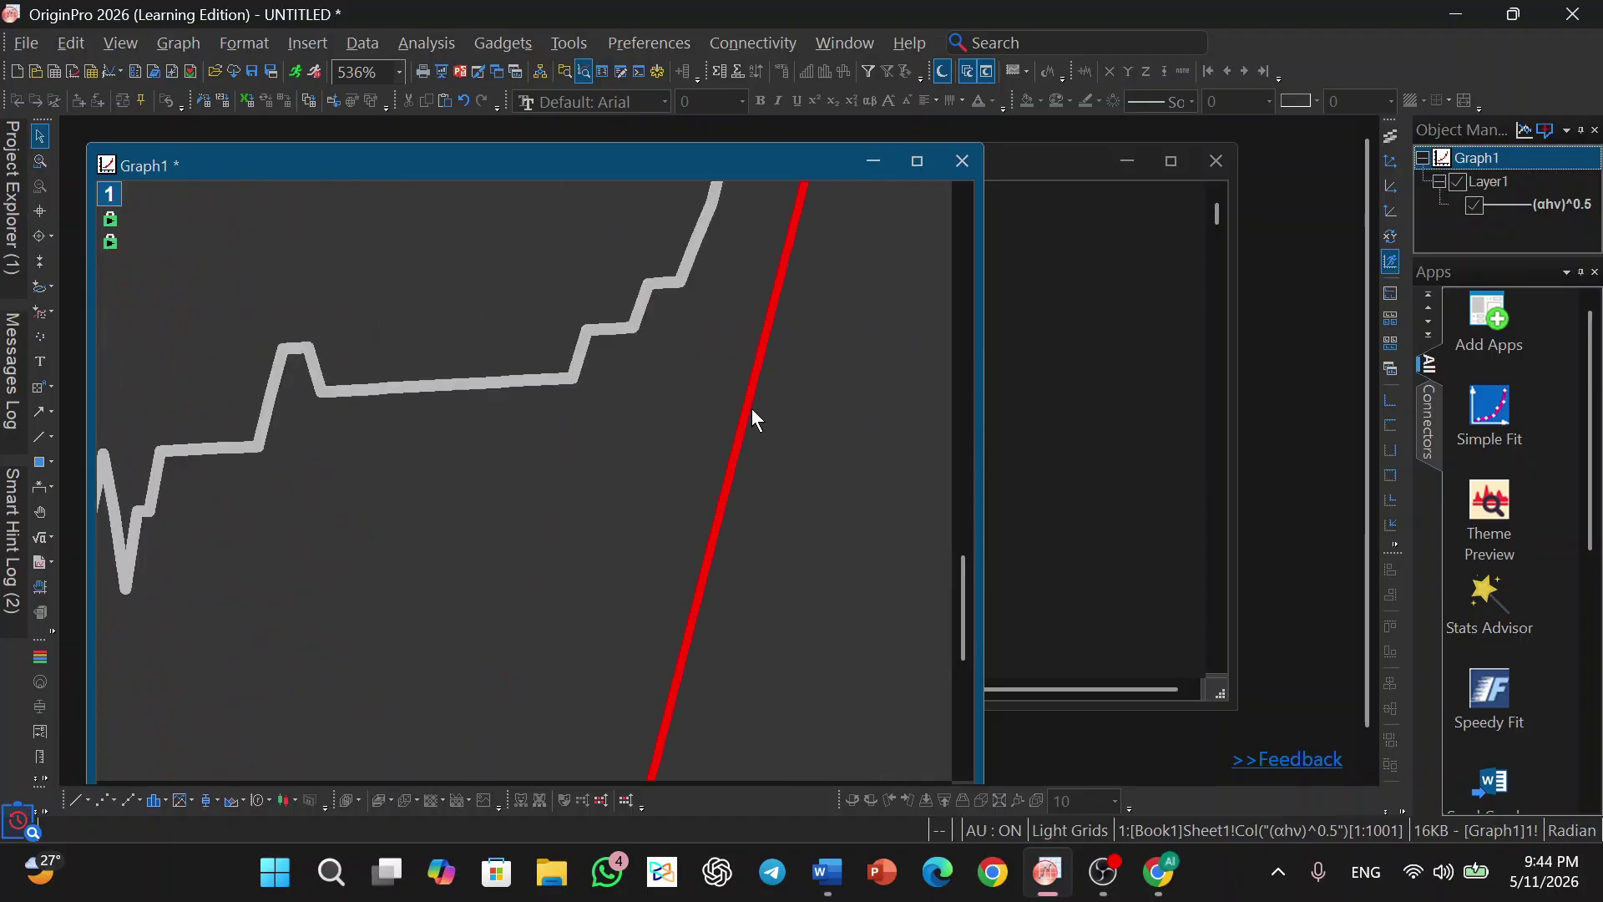
{"action": "scroll", "coordinate": [605, 392], "scroll_direction": "up", "scroll_amount": 5}
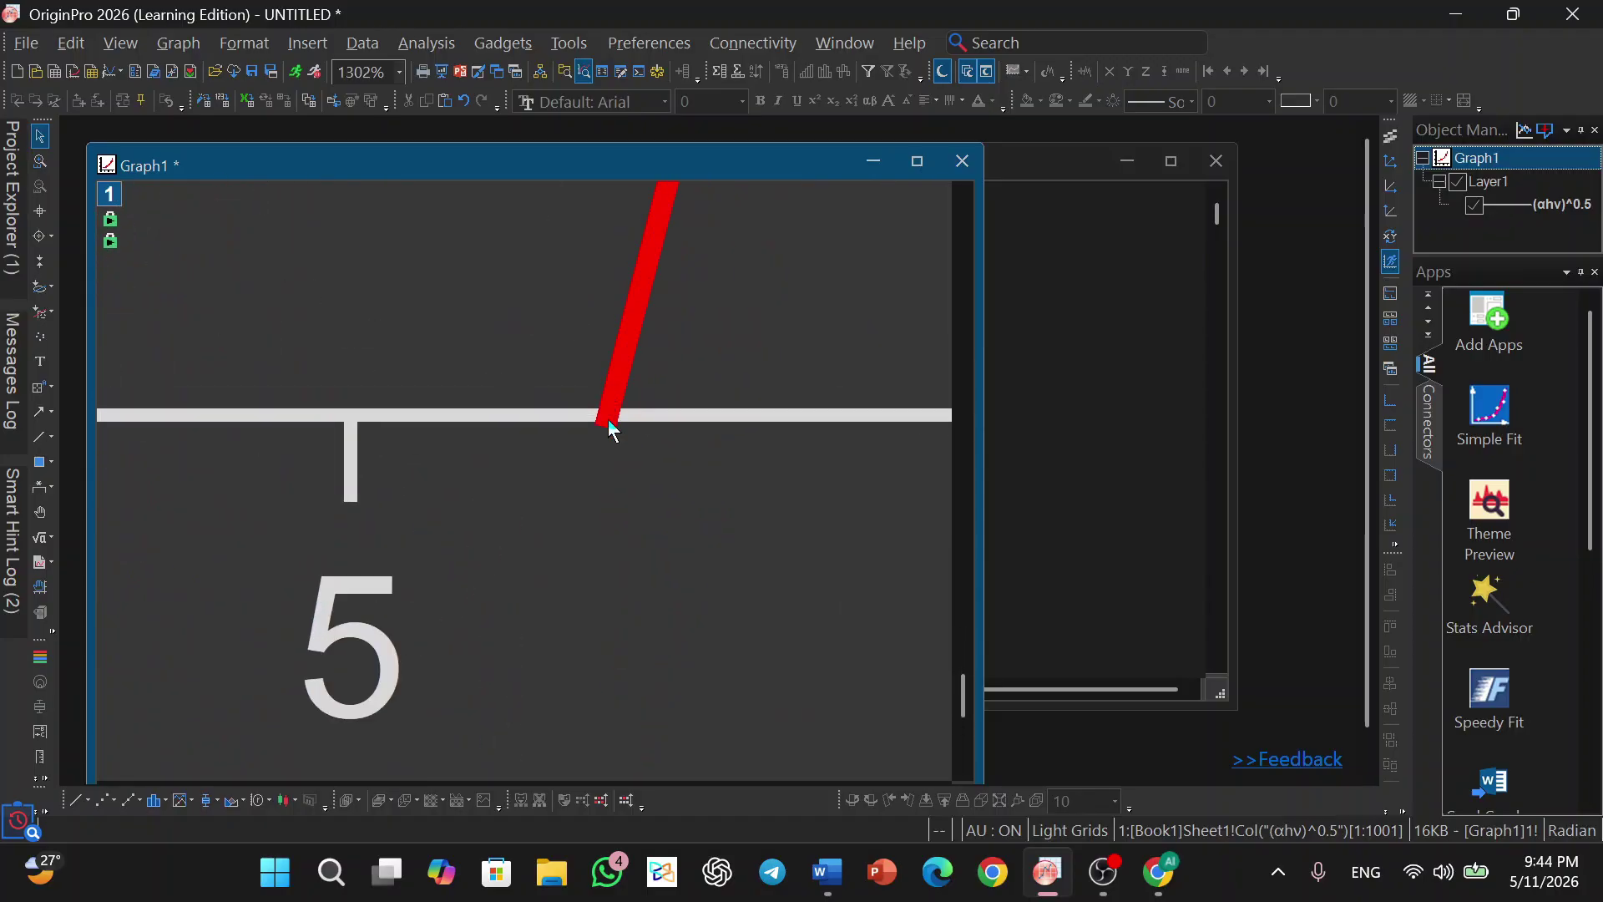
- Read the coordinates of the red line's intersection with the hv axis using the Screen Reader
{"action": "left_click", "coordinate": [601, 420]}
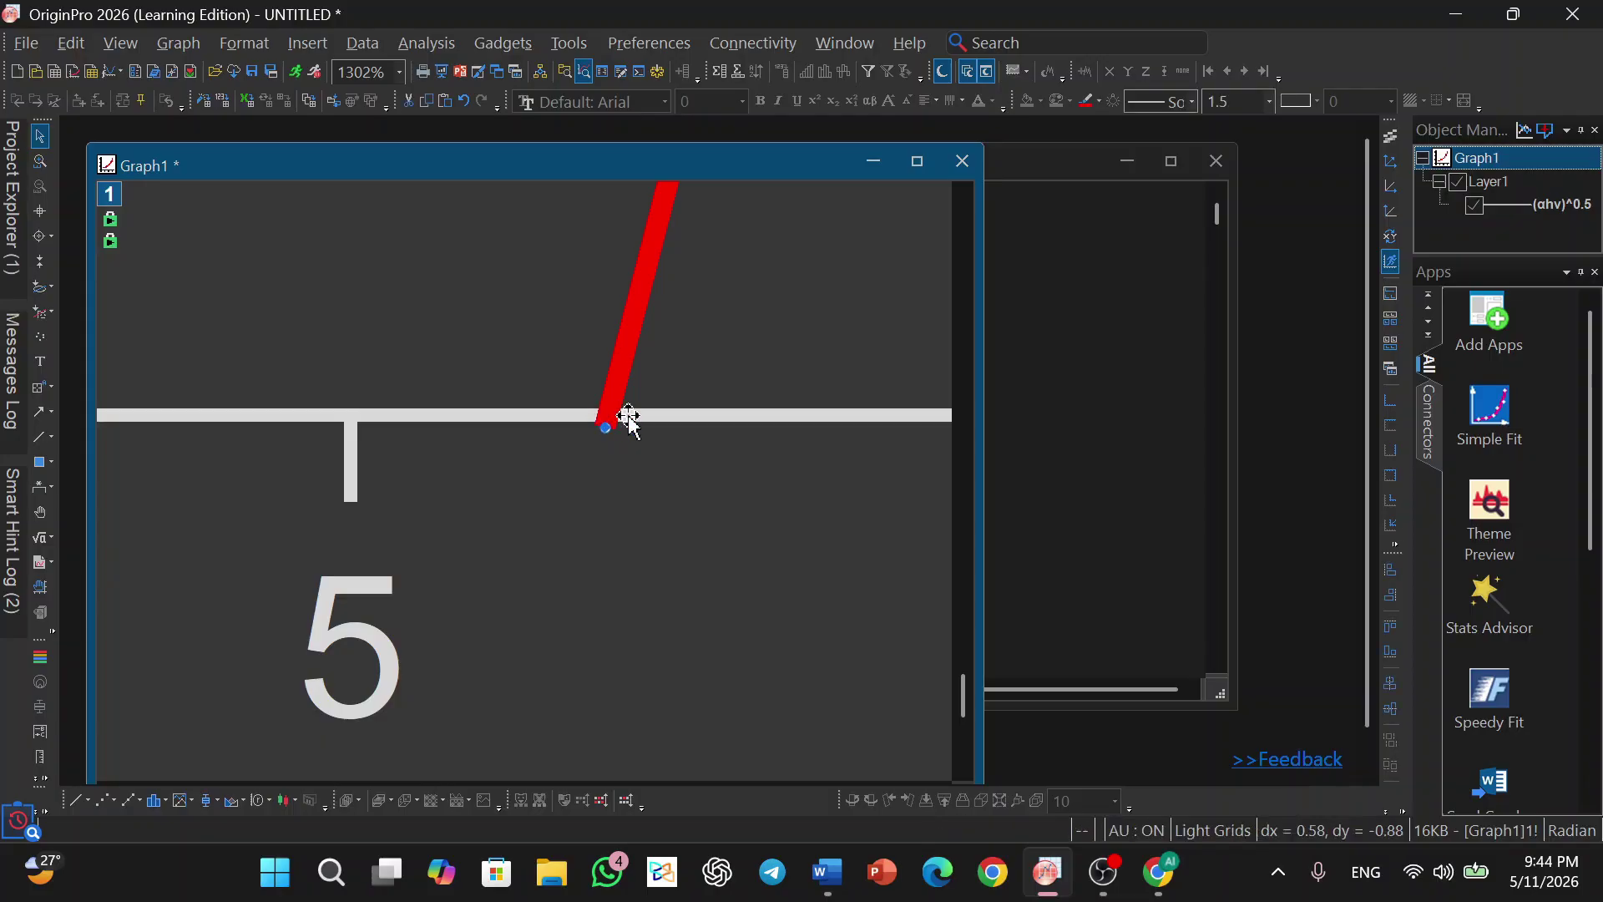
{"action": "left_click", "coordinate": [485, 509]}
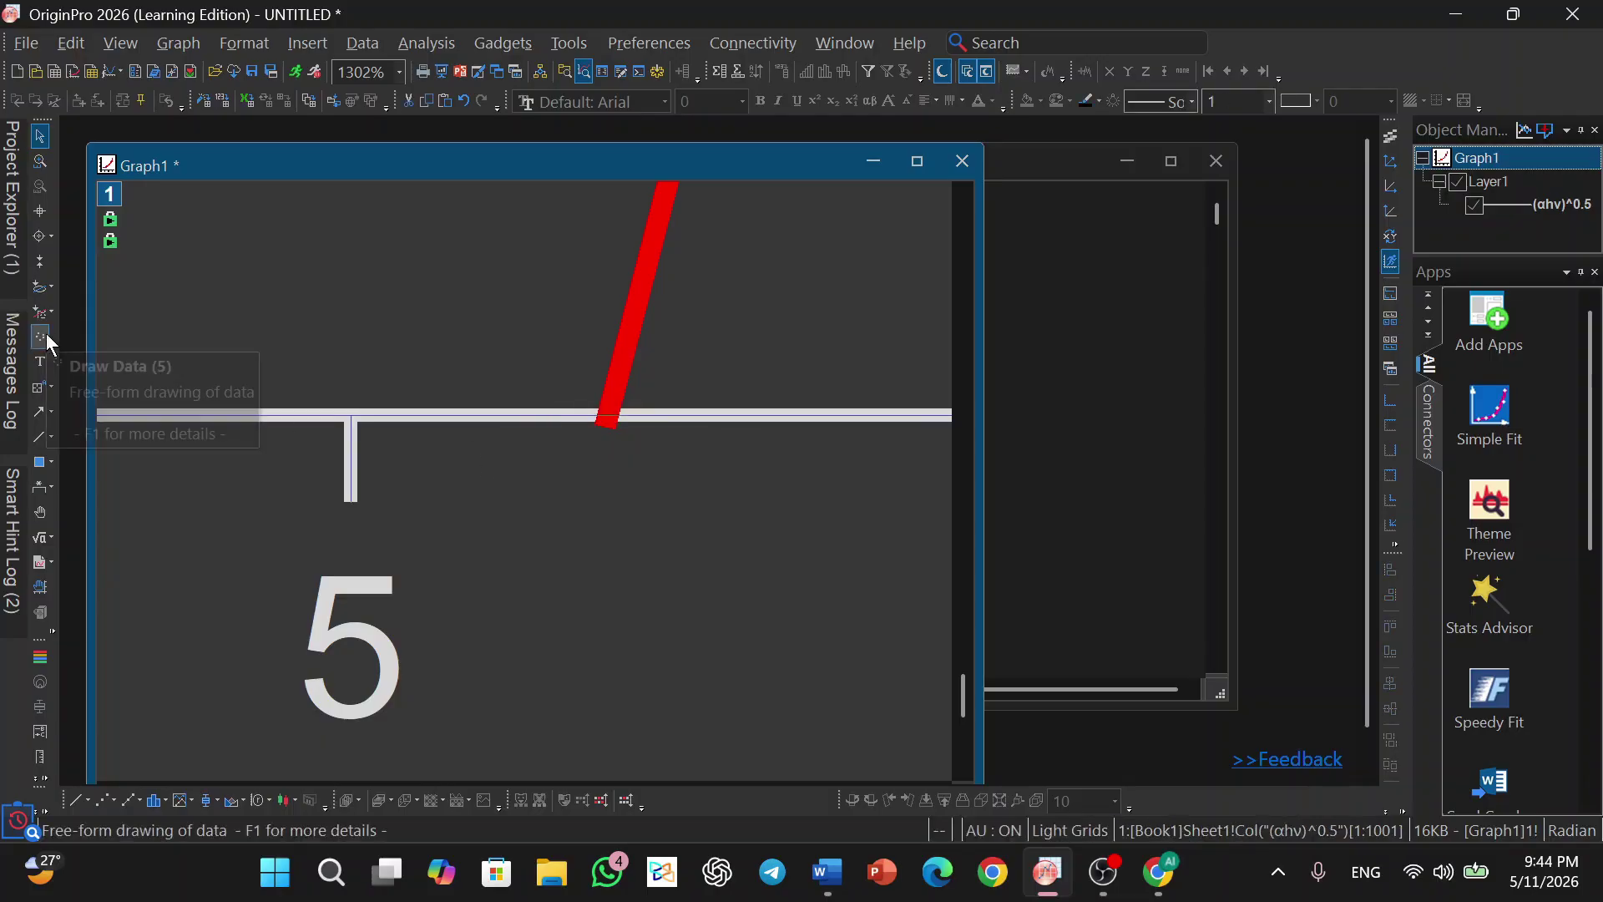
{"action": "left_click", "coordinate": [40, 208]}
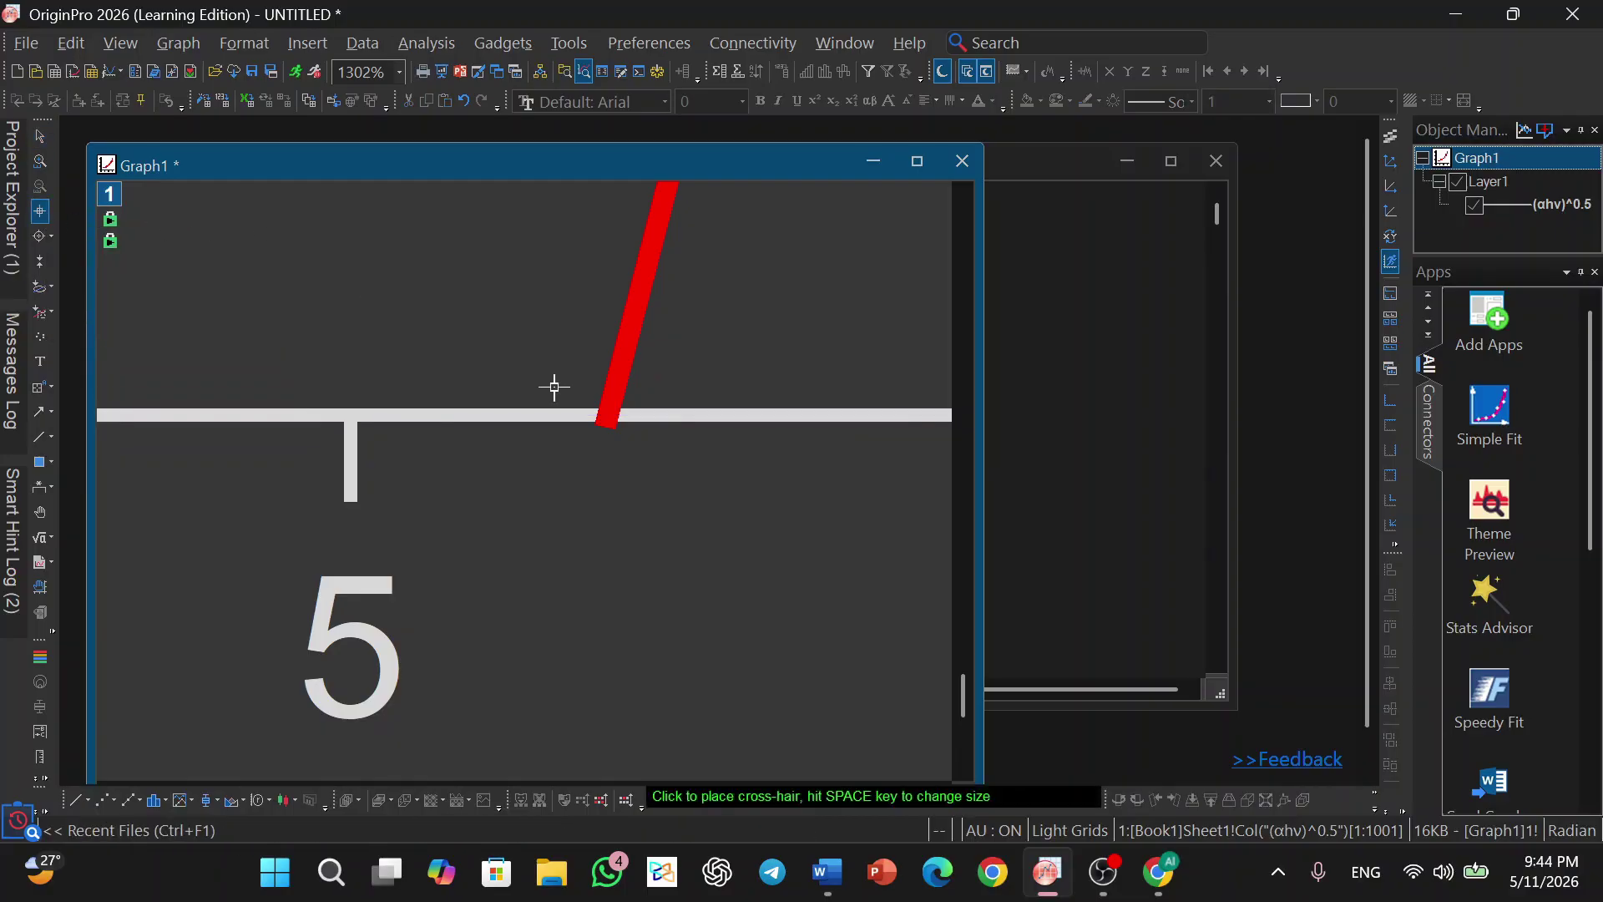
{"action": "scroll", "coordinate": [614, 417], "scroll_direction": "up", "scroll_amount": 1}
{"action": "left_click", "coordinate": [615, 417]}
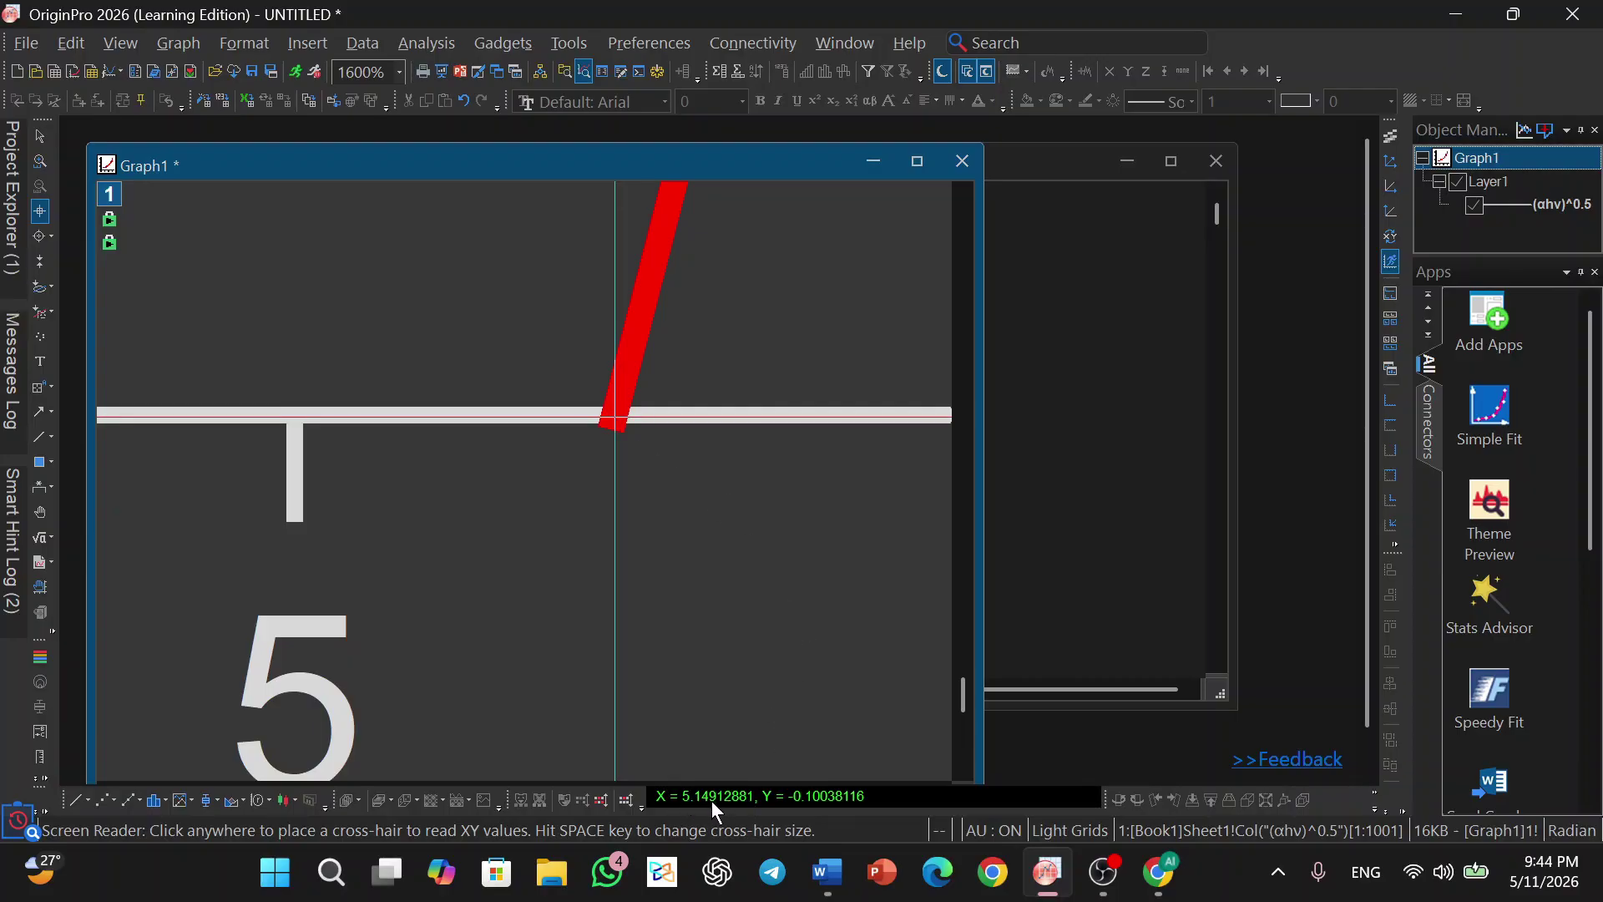
- Add the text label "Eg= 5.15 eV" to the empty area of the graph, with the g as subscript
{"action": "scroll", "coordinate": [691, 654], "scroll_direction": "down", "scroll_amount": 5}
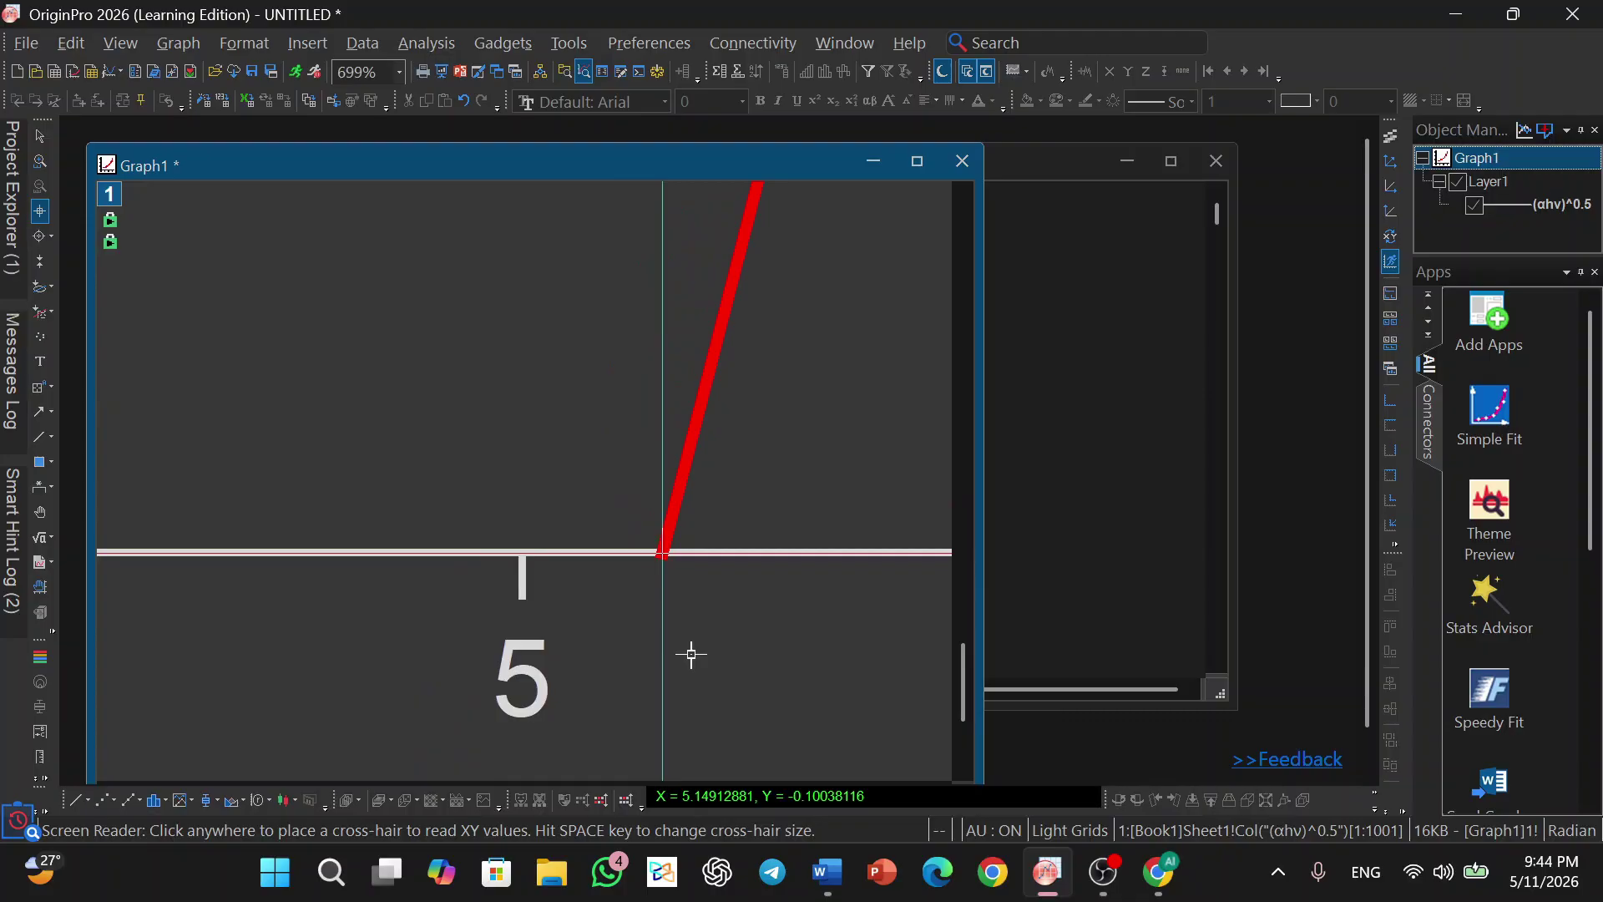
{"action": "scroll", "coordinate": [691, 653], "scroll_direction": "down", "scroll_amount": 4}
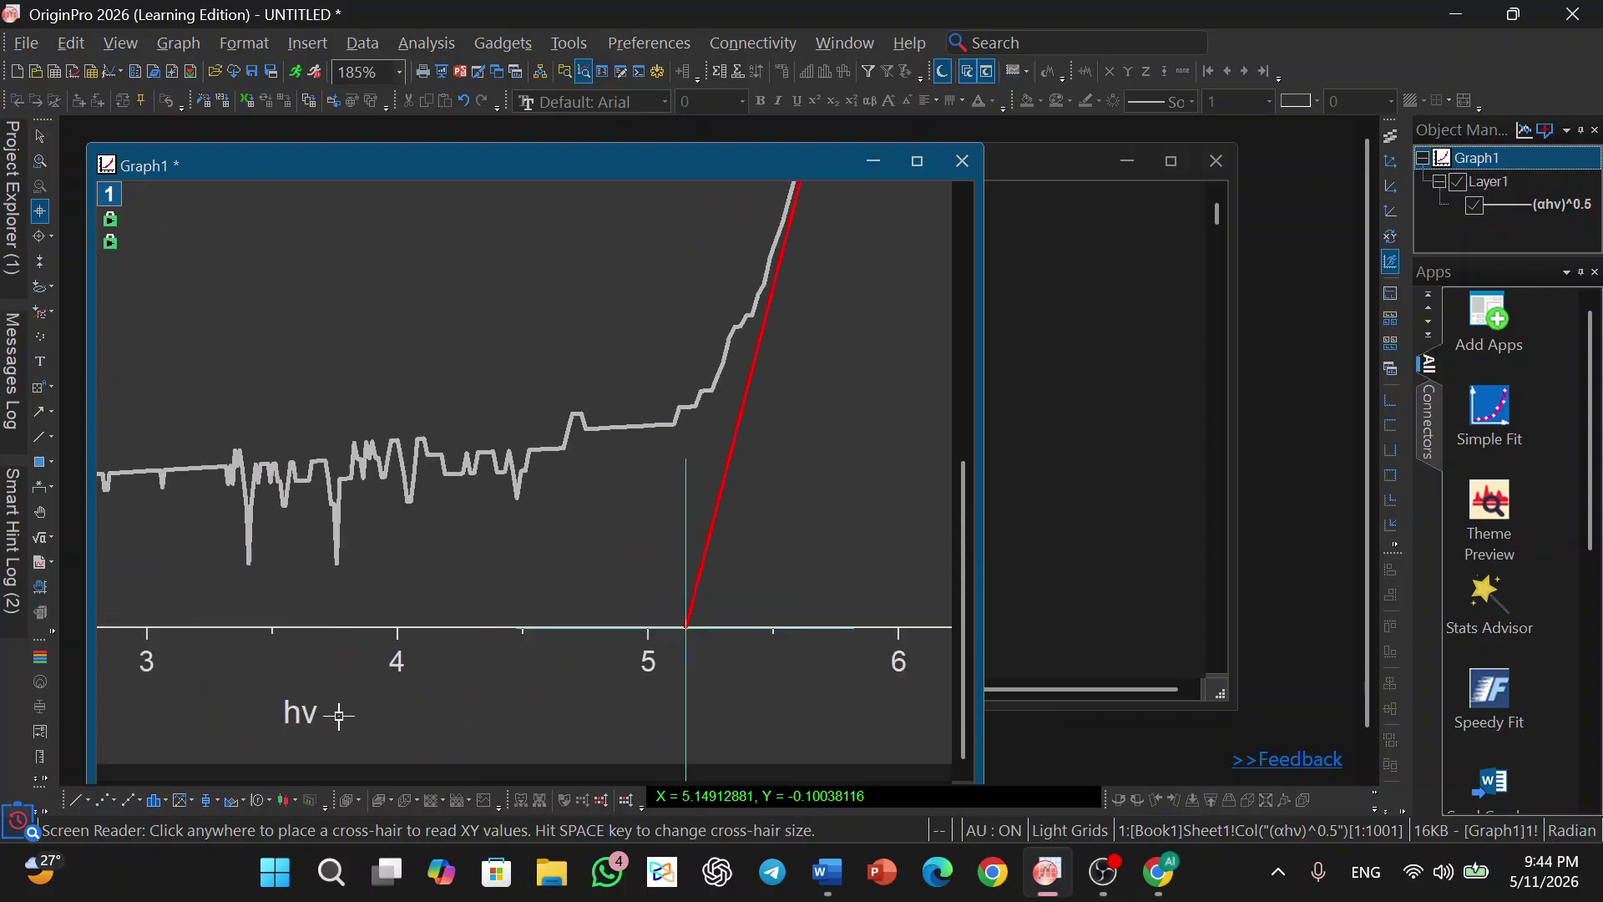
{"action": "scroll", "coordinate": [543, 703], "scroll_direction": "down", "scroll_amount": 2}
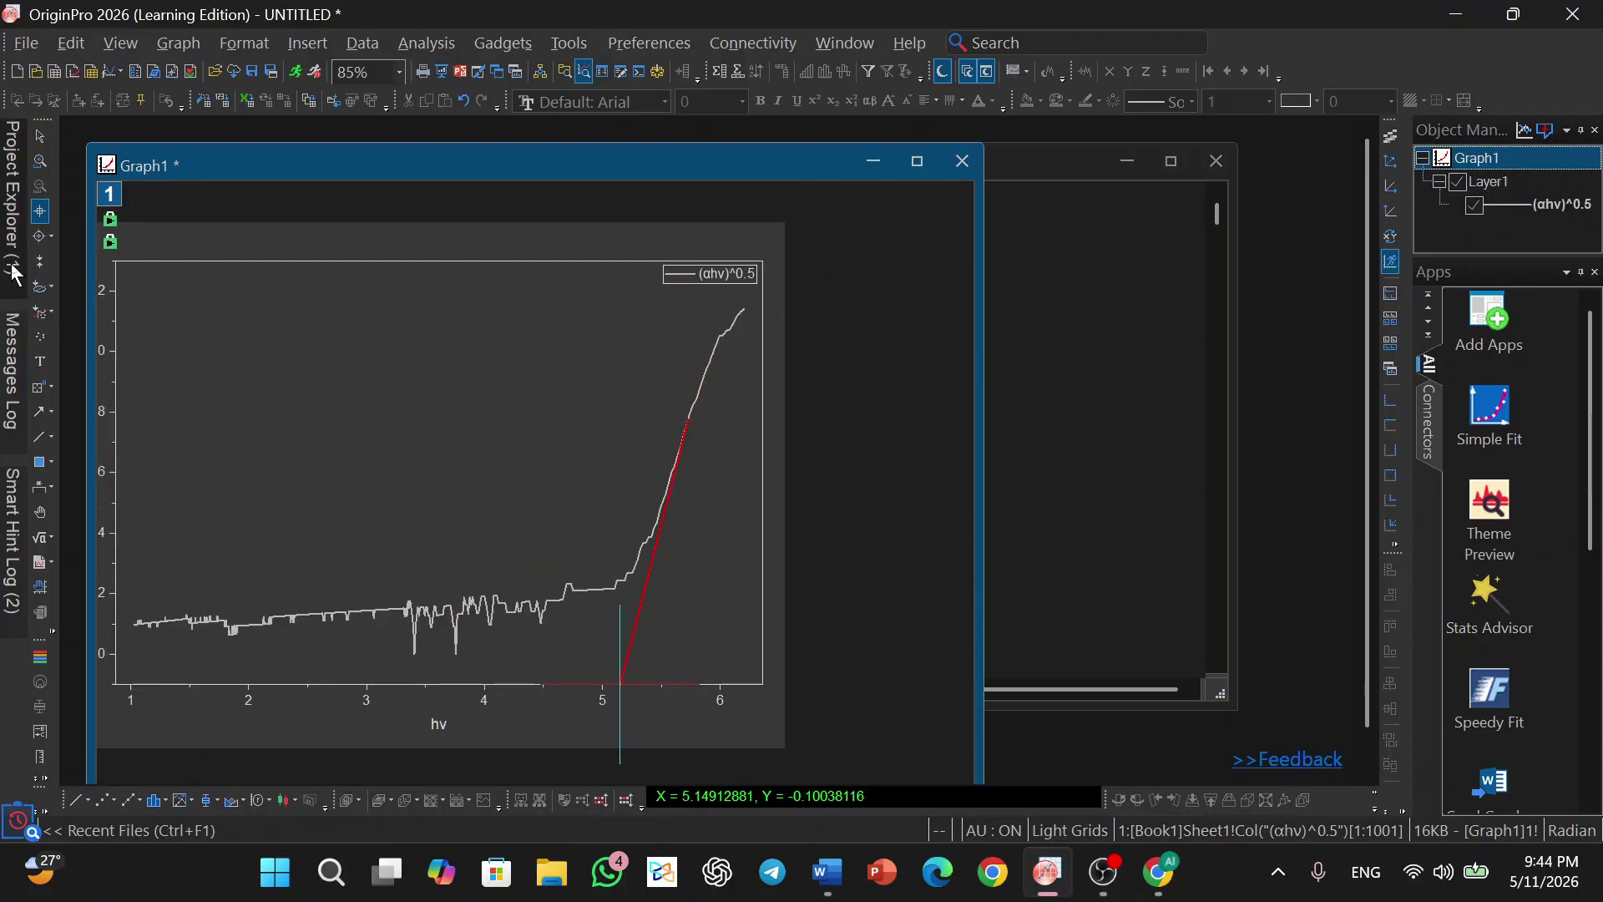
{"action": "left_click", "coordinate": [40, 360]}
{"action": "left_click", "coordinate": [305, 404]}
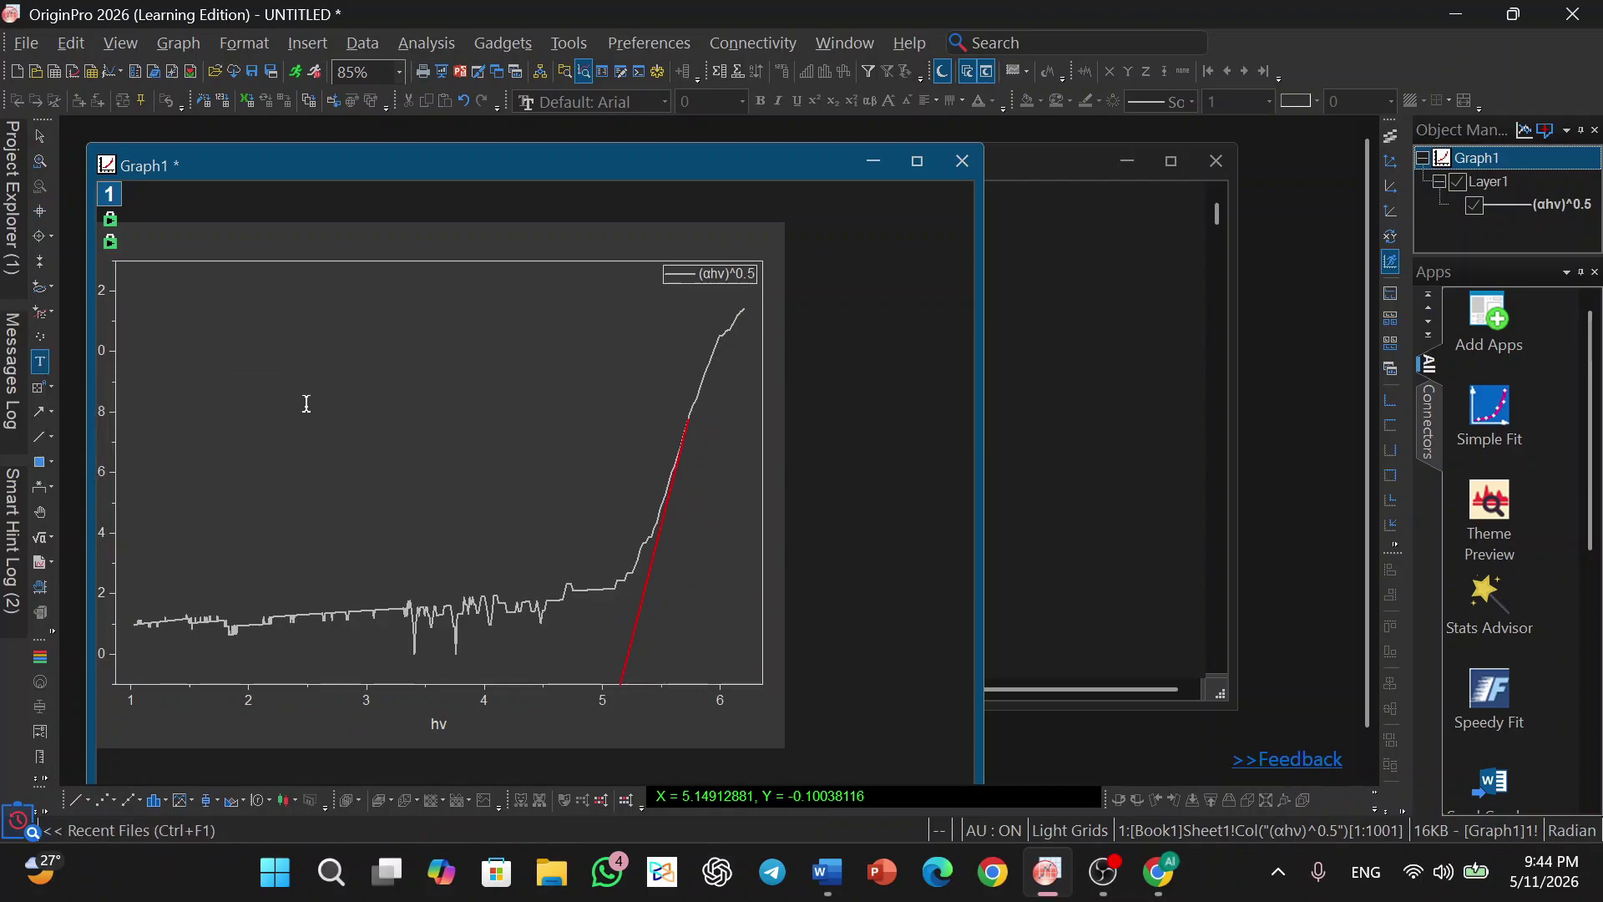
{"action": "type", "text": "Eg"}
{"action": "key", "text": "shift+Left"}
{"action": "key", "text": "ctrl+equal"}
{"action": "key", "text": "Right"}
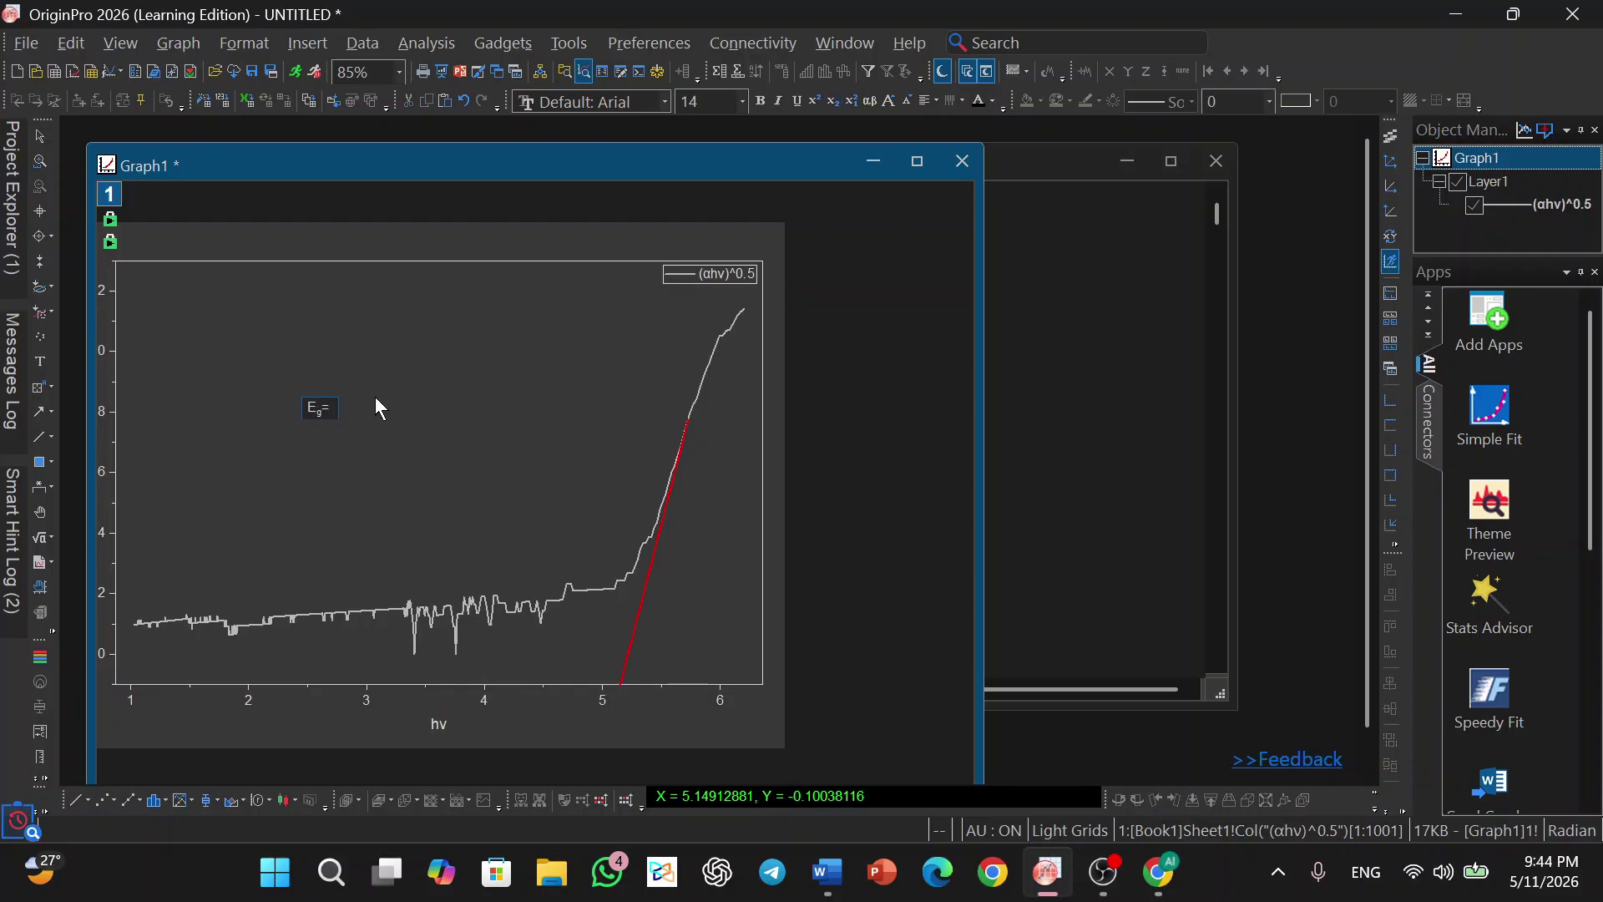
{"action": "type", "text": "5.1"}
{"action": "left_click", "coordinate": [403, 408]}
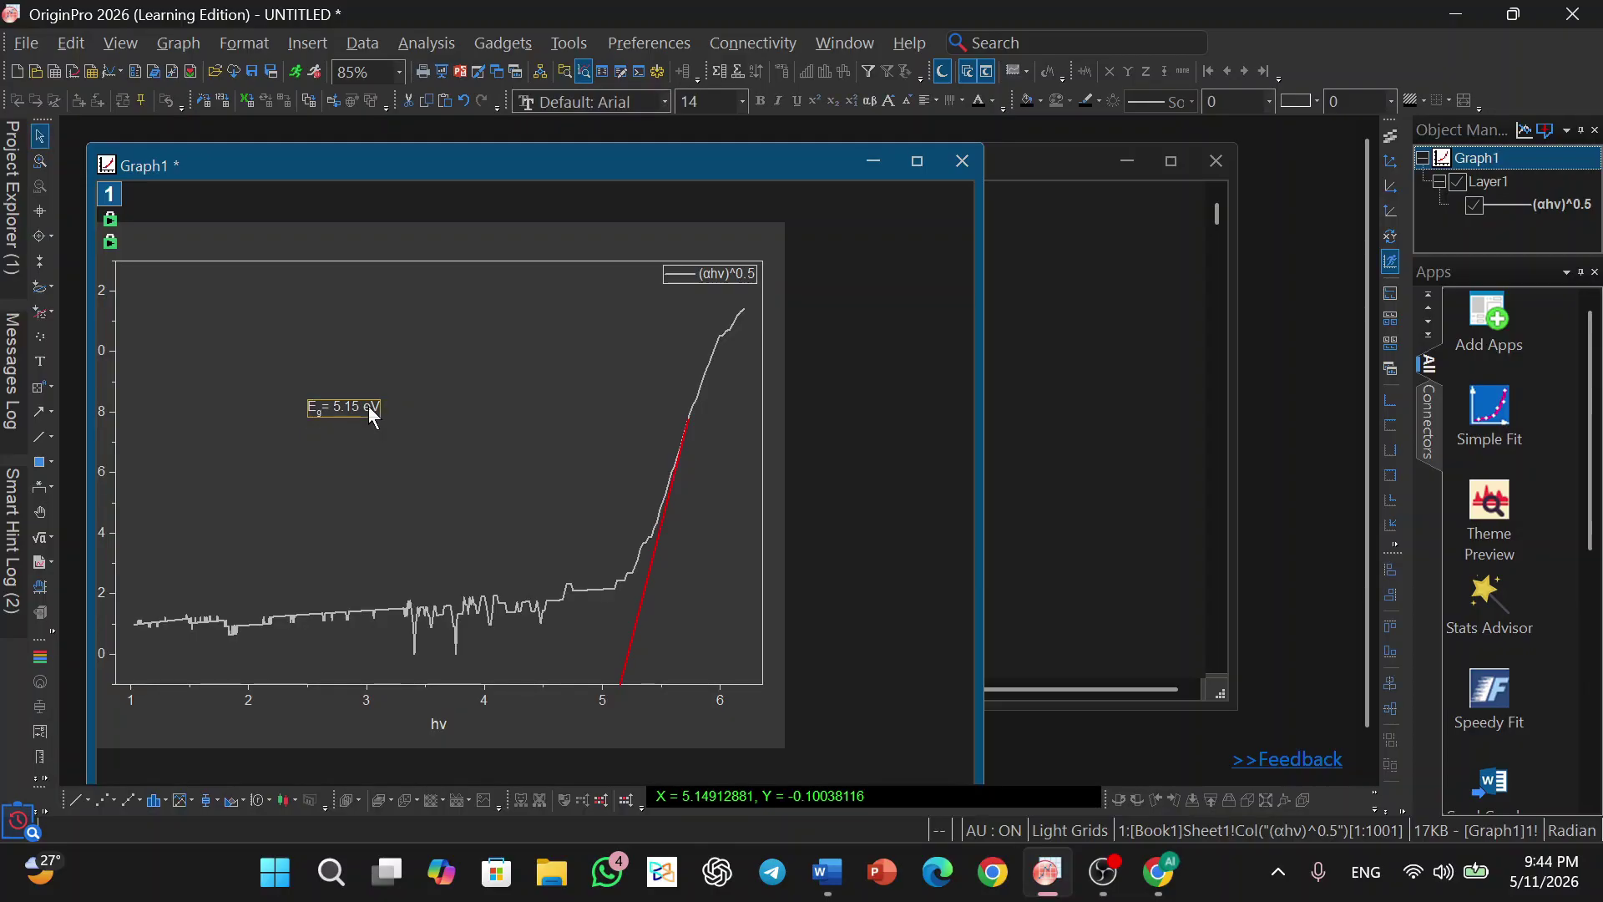
- Enlarge the band gap label to about size 20.5 and move it beside the red line's lower end
{"action": "left_click", "coordinate": [368, 406]}
{"action": "left_click_drag", "start_coordinate": [382, 420], "coordinate": [415, 427]}
{"action": "left_click_drag", "start_coordinate": [665, 549], "coordinate": [722, 613]}
{"action": "left_click", "coordinate": [705, 570]}
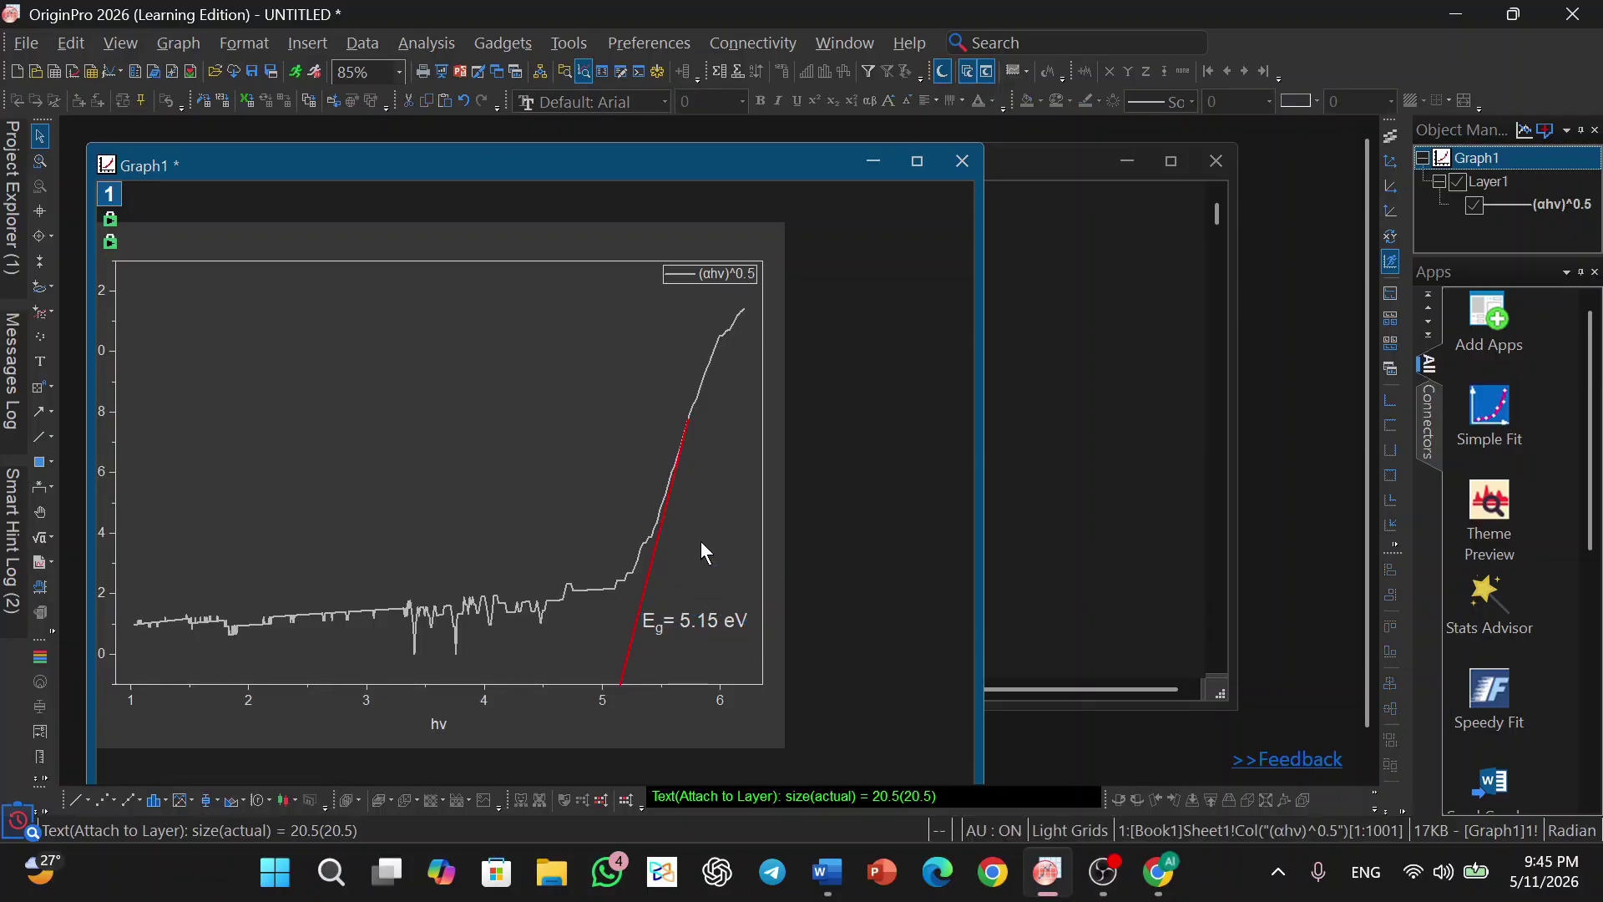
{"action": "key", "text": "ctrl+w"}
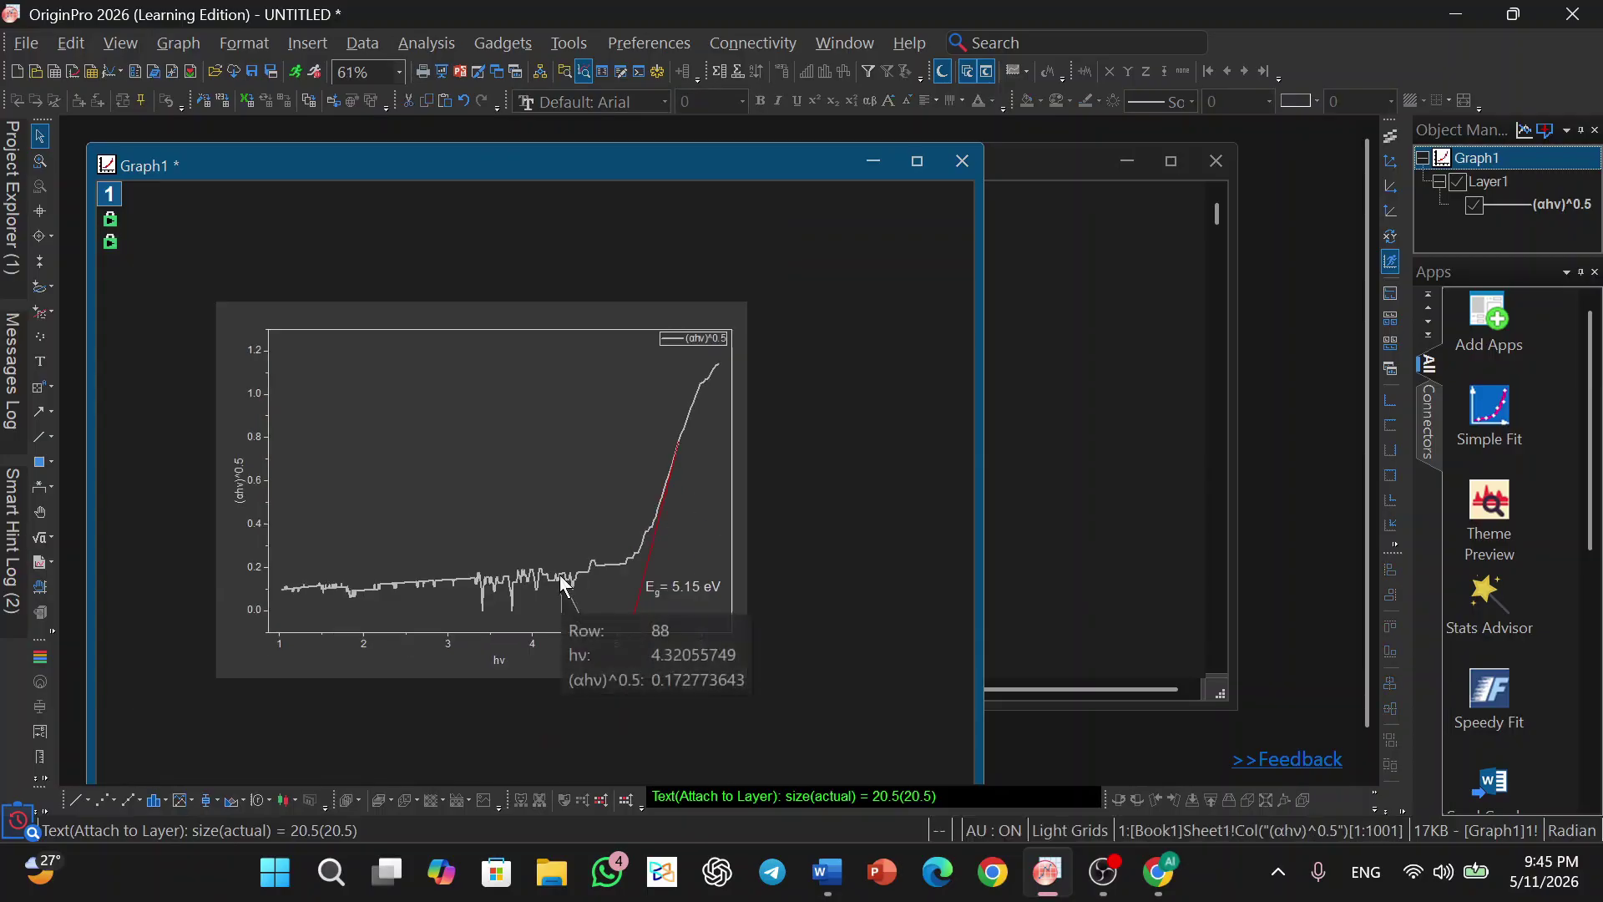
{"action": "scroll", "coordinate": [561, 576], "scroll_direction": "up", "scroll_amount": 1}
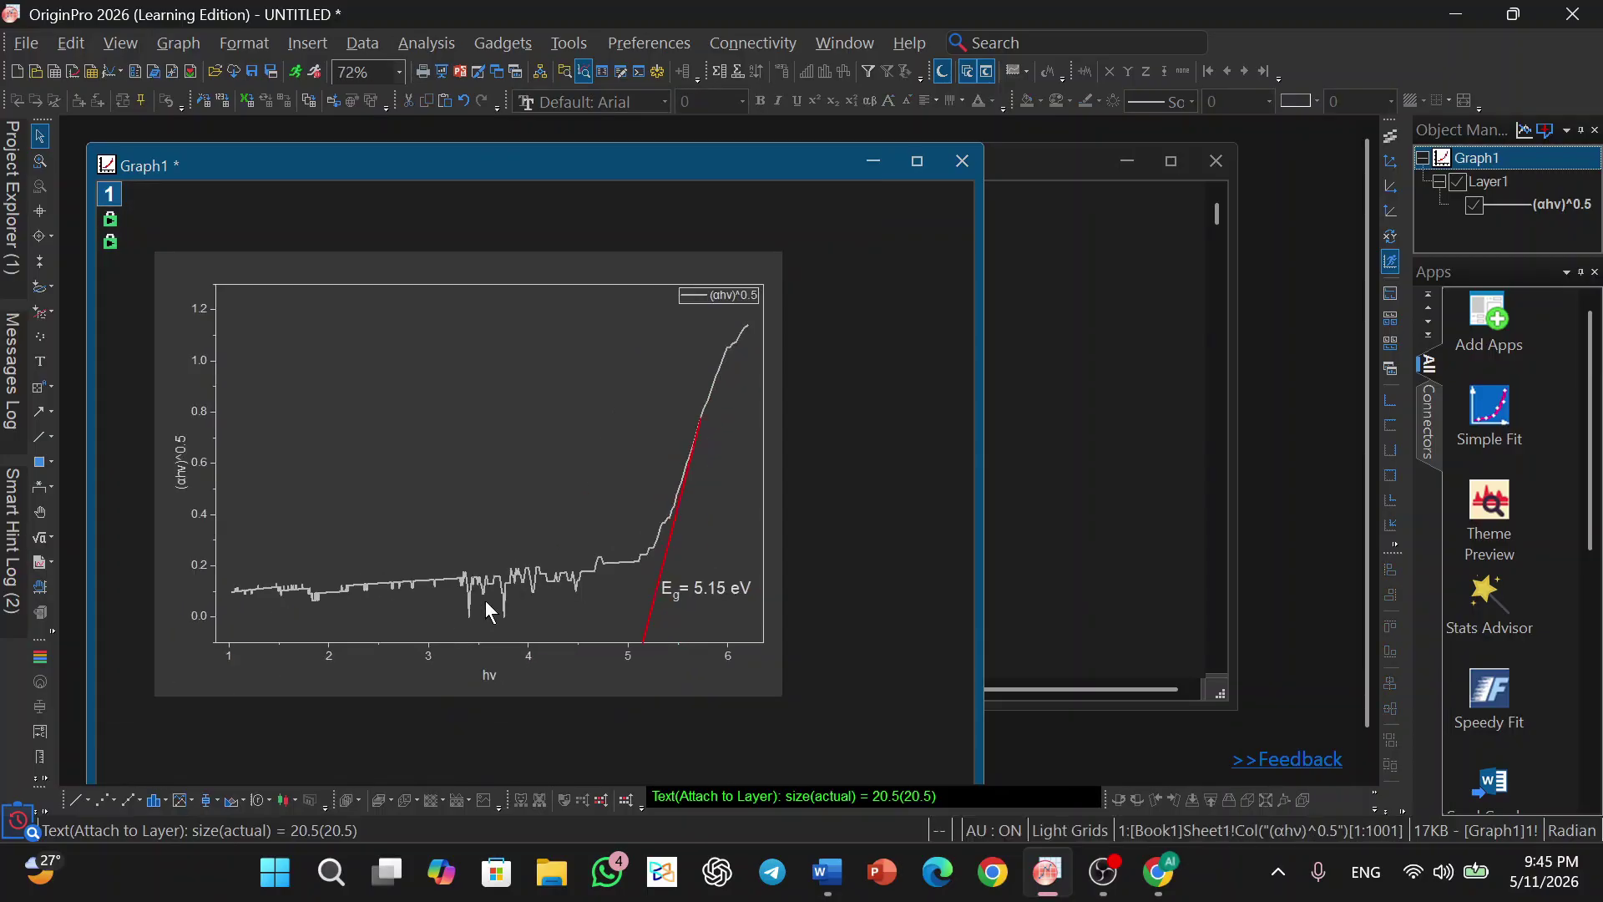
- Shift the Graph1 window aside and bring the Book1 workbook with the starch data to the front
{"action": "mouse_move", "coordinate": [490, 598]}
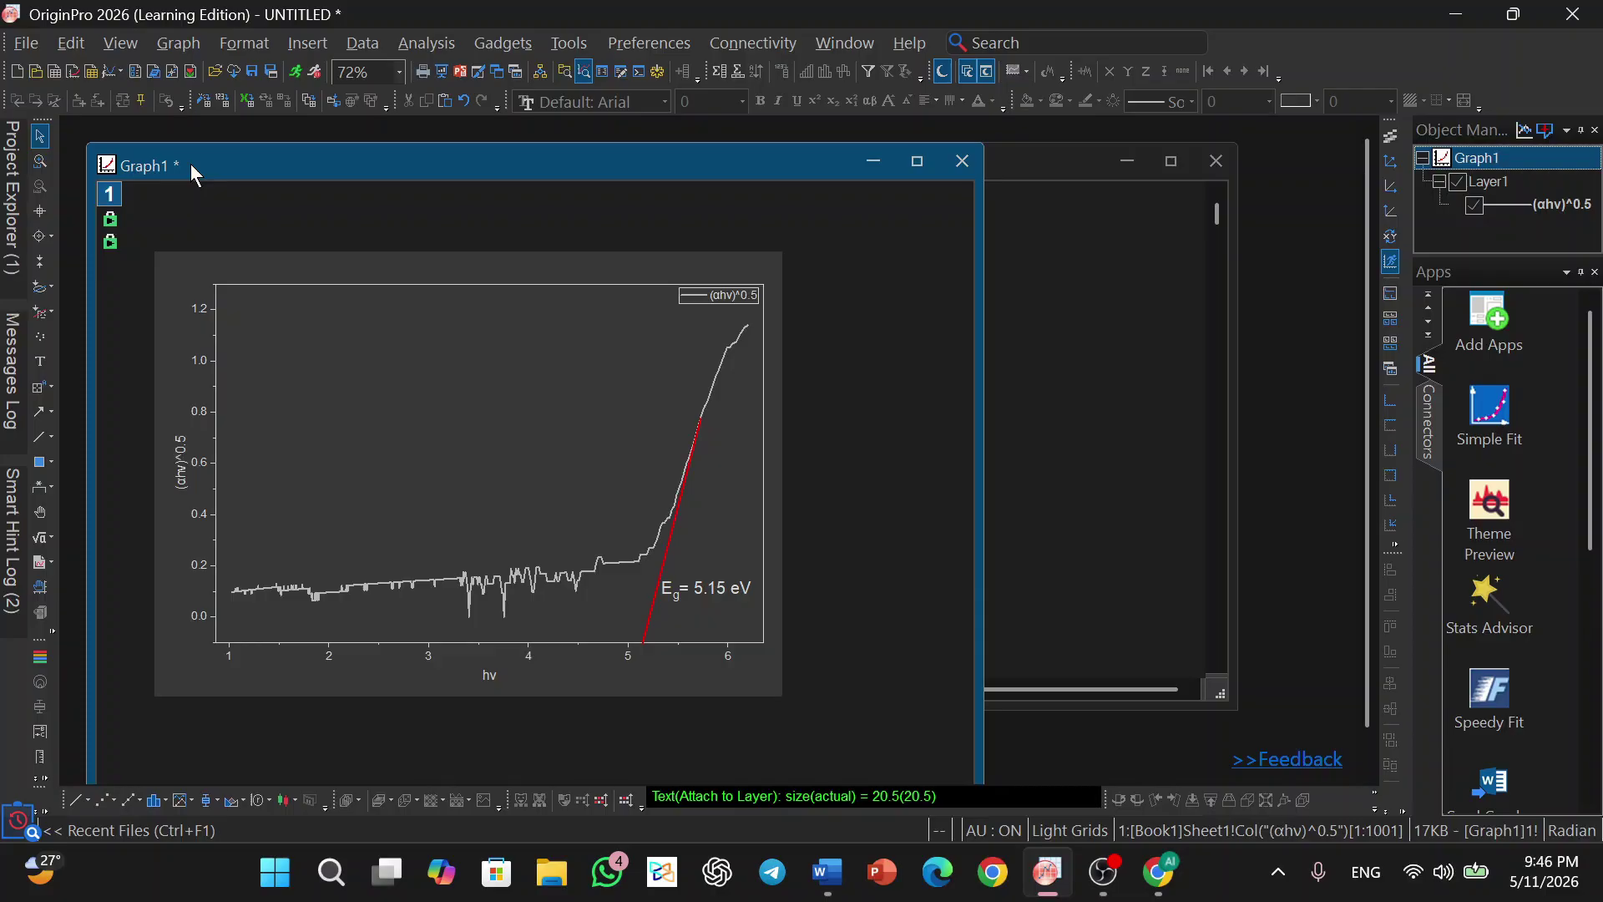
{"action": "left_click", "coordinate": [12, 197]}
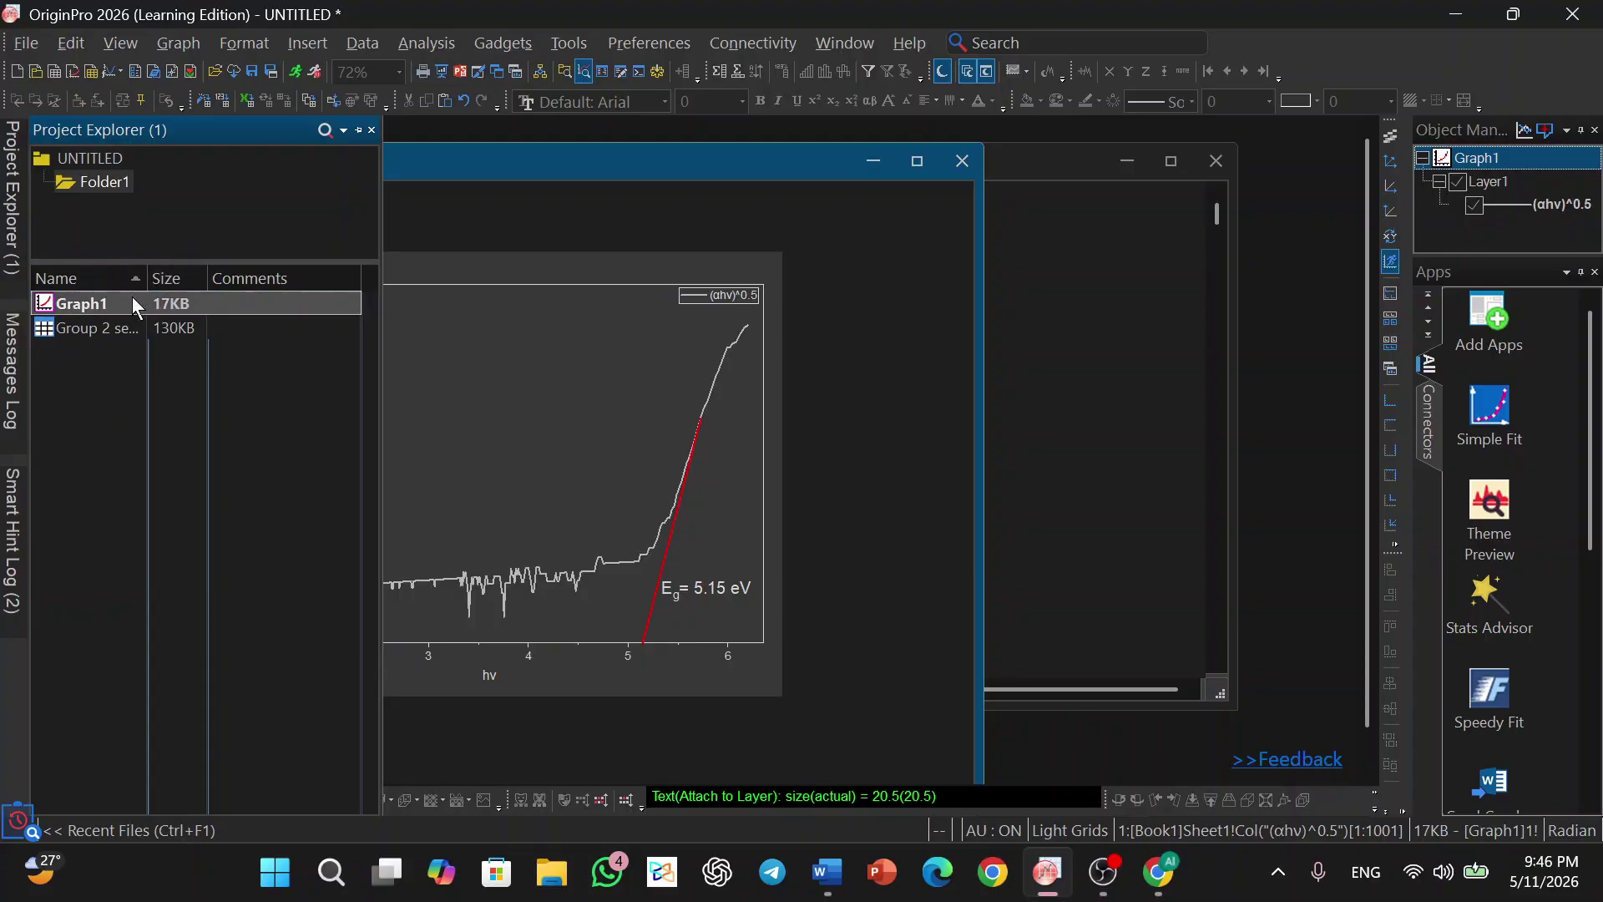
{"action": "left_click_drag", "start_coordinate": [833, 173], "coordinate": [709, 230]}
{"action": "left_click", "coordinate": [1074, 328]}
{"action": "left_click_drag", "start_coordinate": [715, 306], "coordinate": [722, 216]}
{"action": "left_click", "coordinate": [781, 380]}
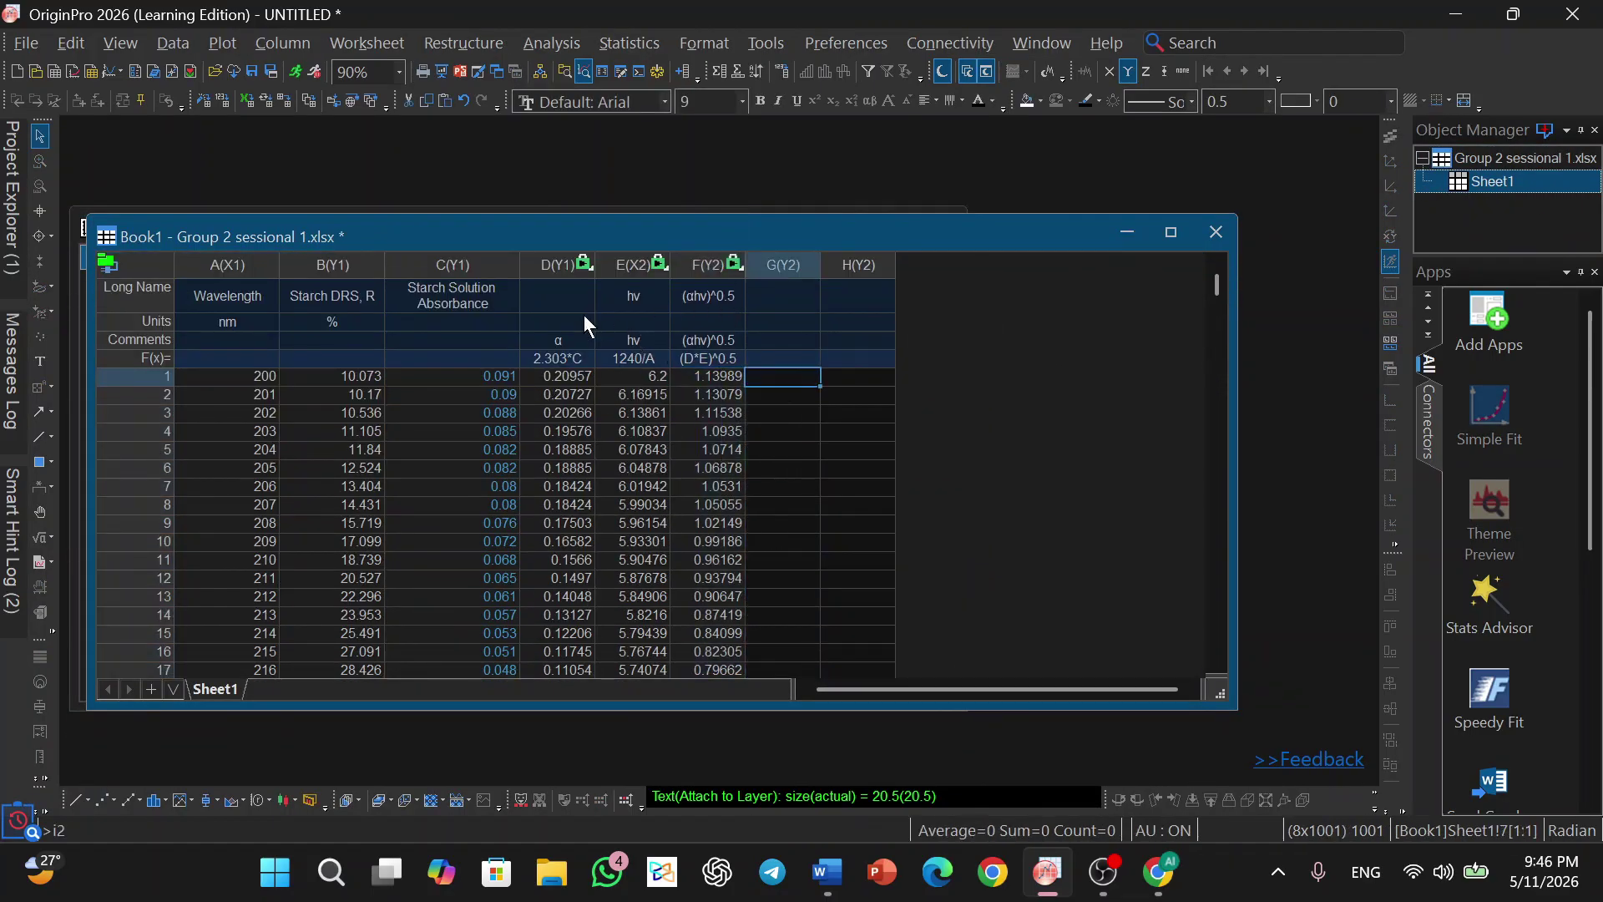
- Set the font color of the calculated columns D, E and F to blue in the worksheet
{"action": "left_click_drag", "start_coordinate": [556, 268], "coordinate": [714, 265]}
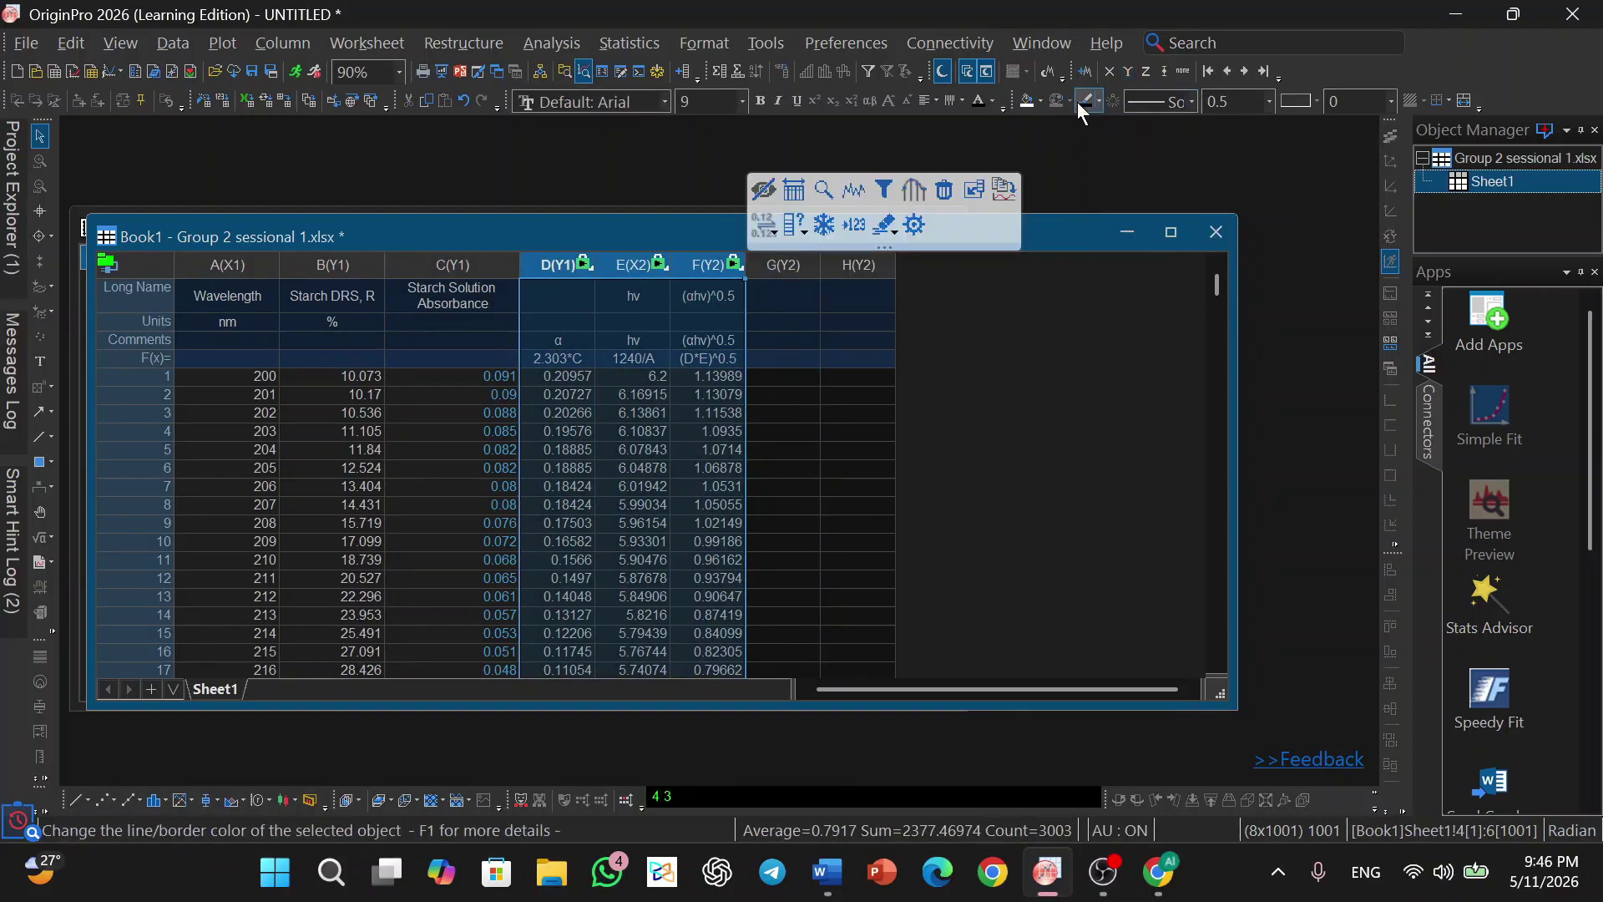
{"action": "left_click", "coordinate": [1042, 102]}
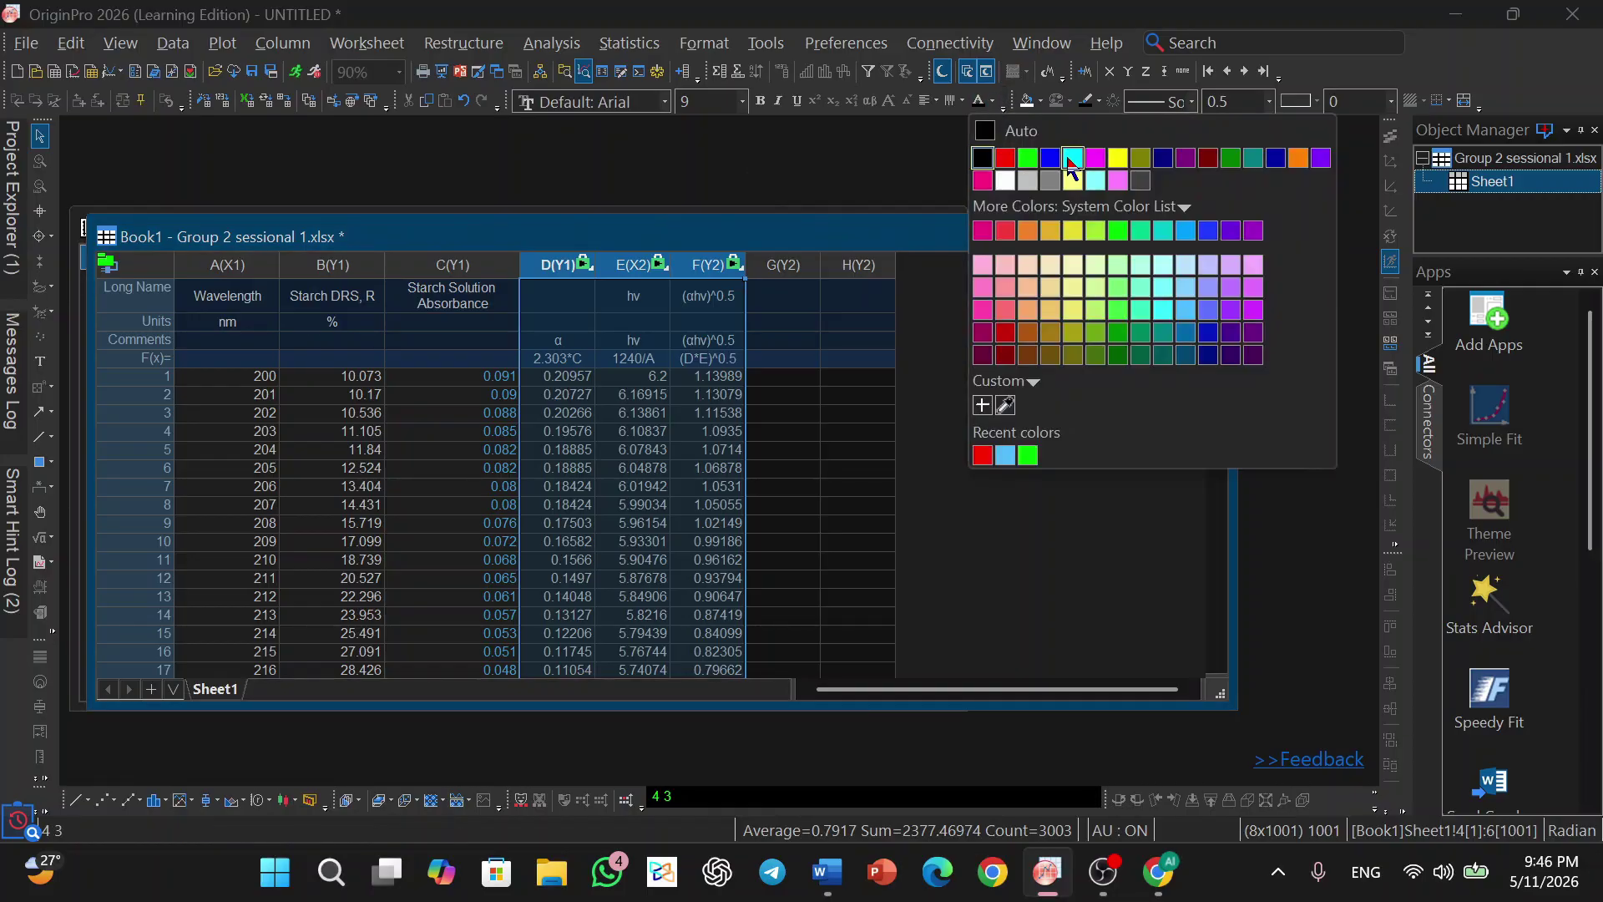
{"action": "left_click", "coordinate": [1051, 158]}
{"action": "left_click", "coordinate": [817, 359]}
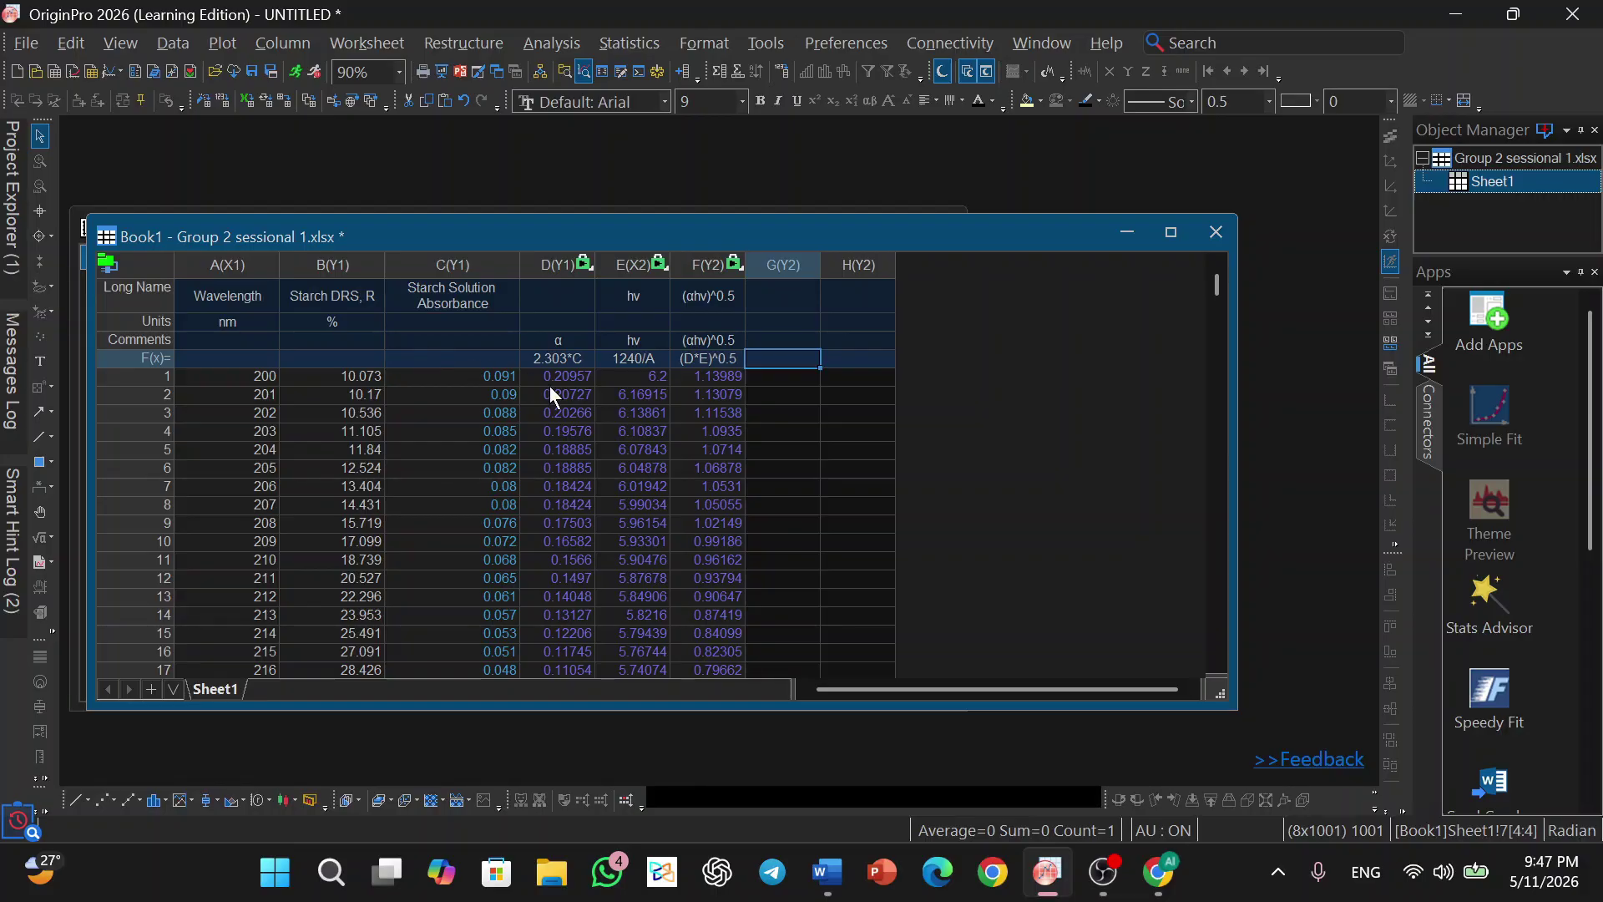
{"action": "left_click", "coordinate": [956, 342]}
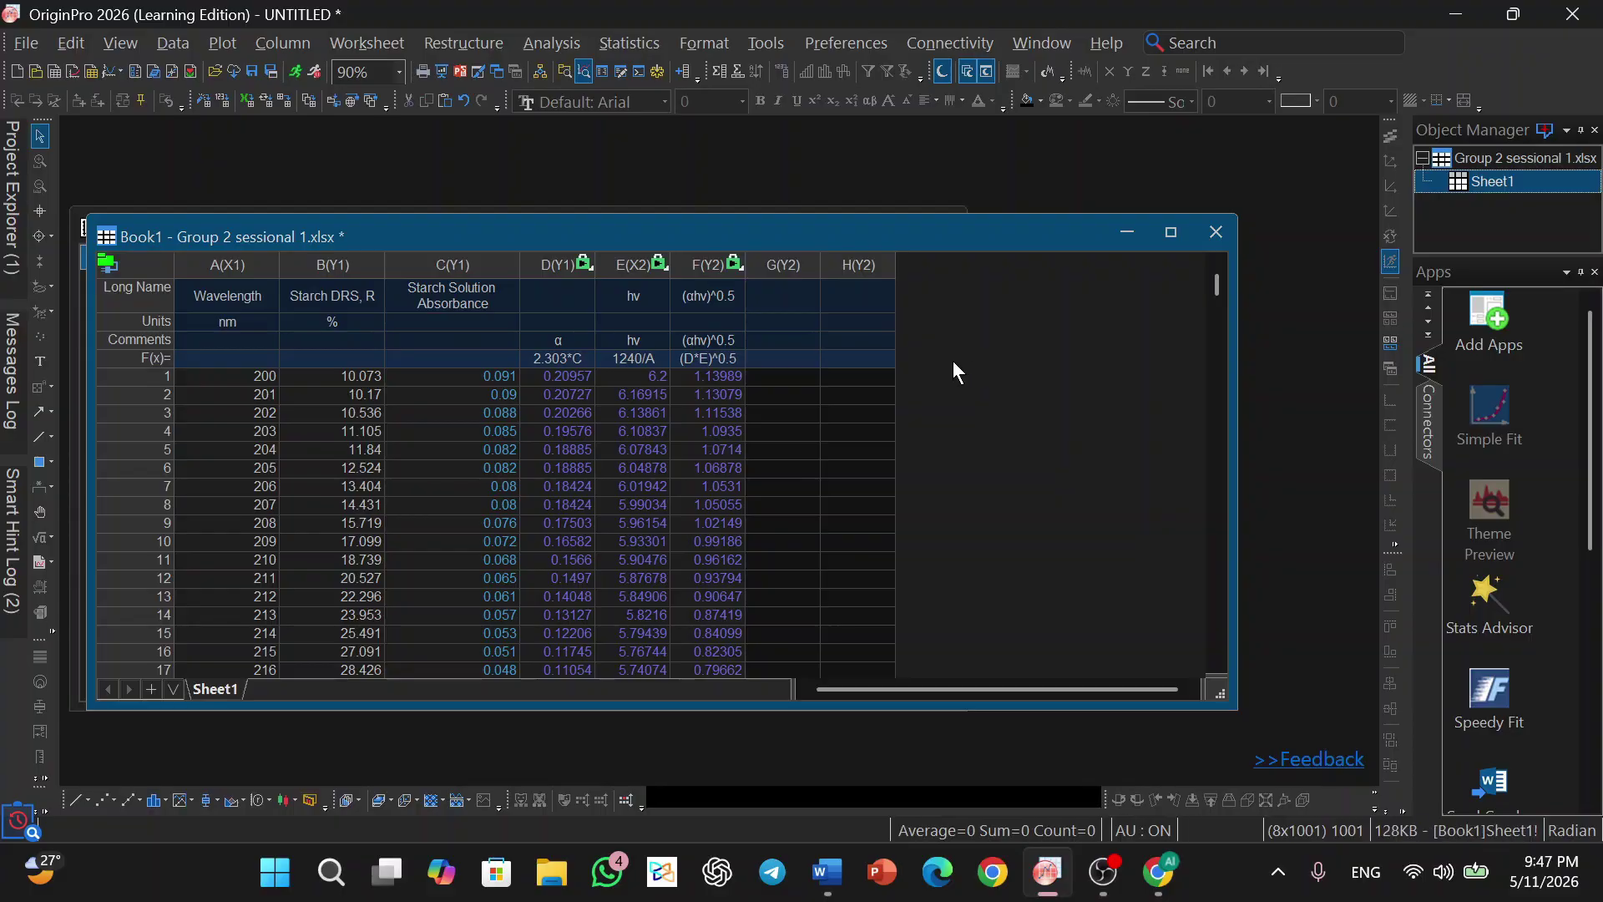
- Review the Set As designation options for the hv column E
{"action": "left_click", "coordinate": [785, 359]}
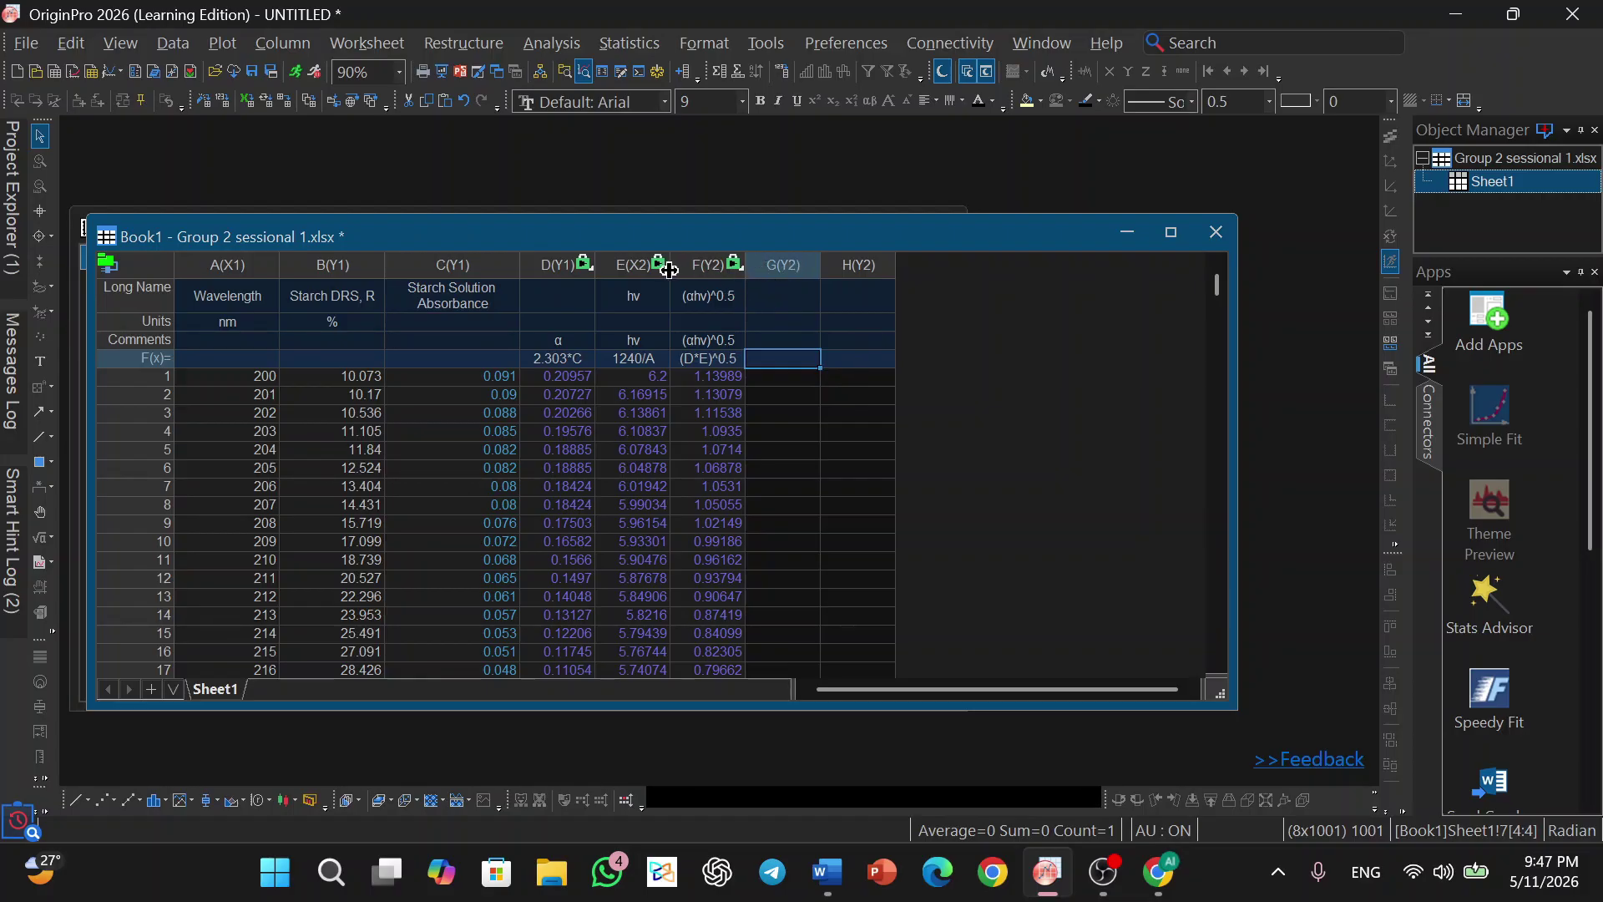
{"action": "left_click", "coordinate": [612, 264]}
{"action": "right_click", "coordinate": [633, 288]}
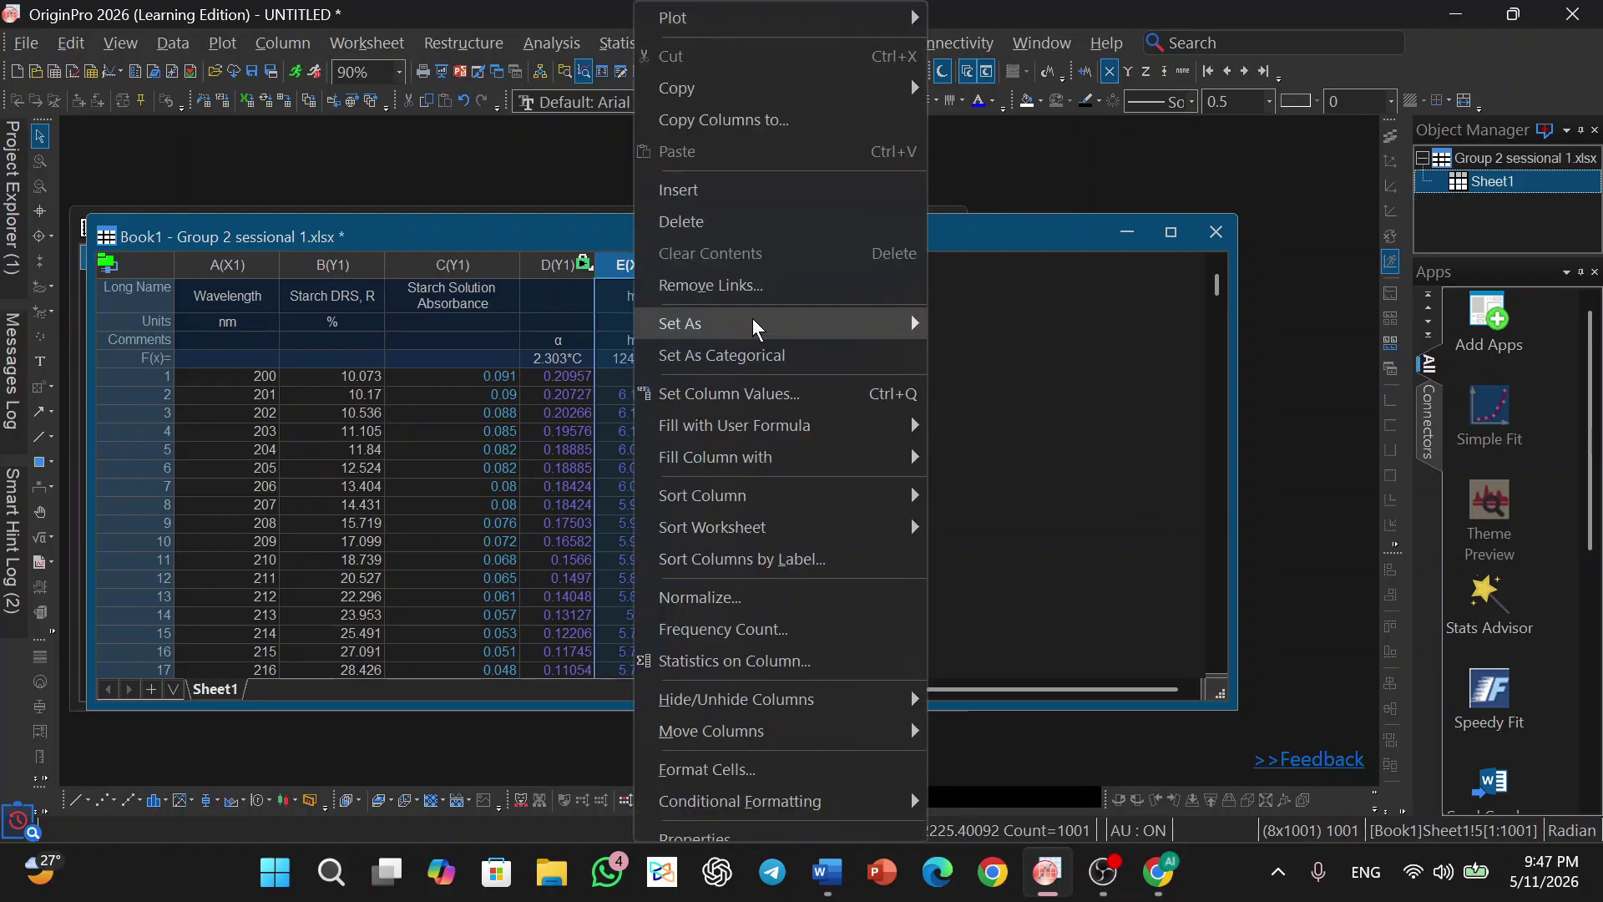
{"action": "left_click", "coordinate": [939, 326]}
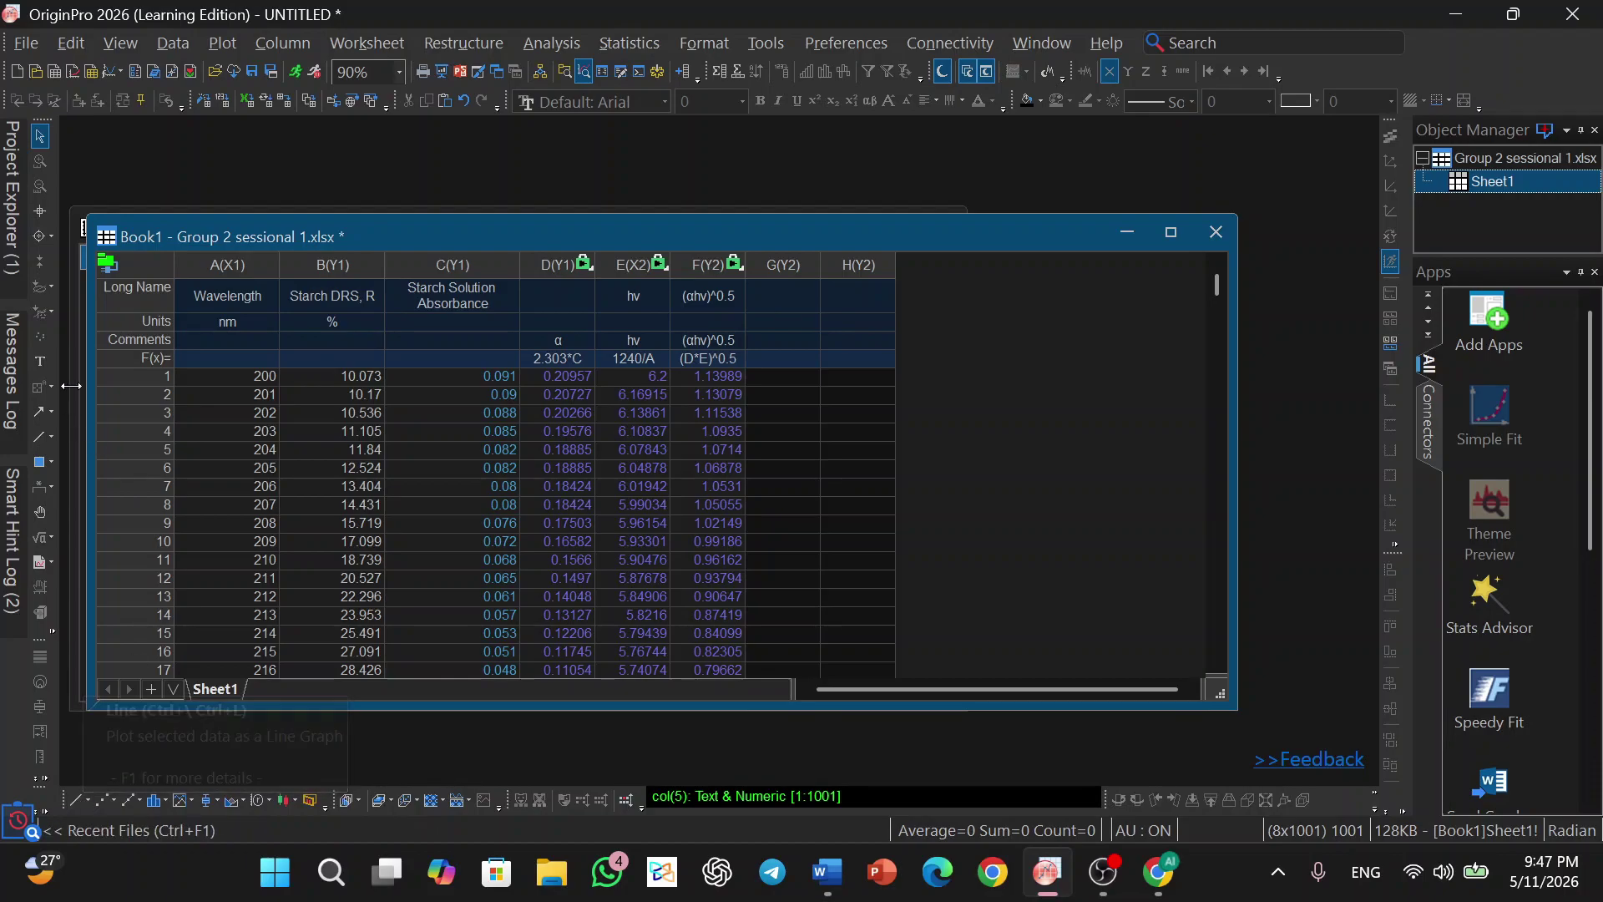
- Return to Graph1 and examine the Tauc plot with its red line and band gap label at 85% zoom
{"action": "mouse_move", "coordinate": [12, 267]}
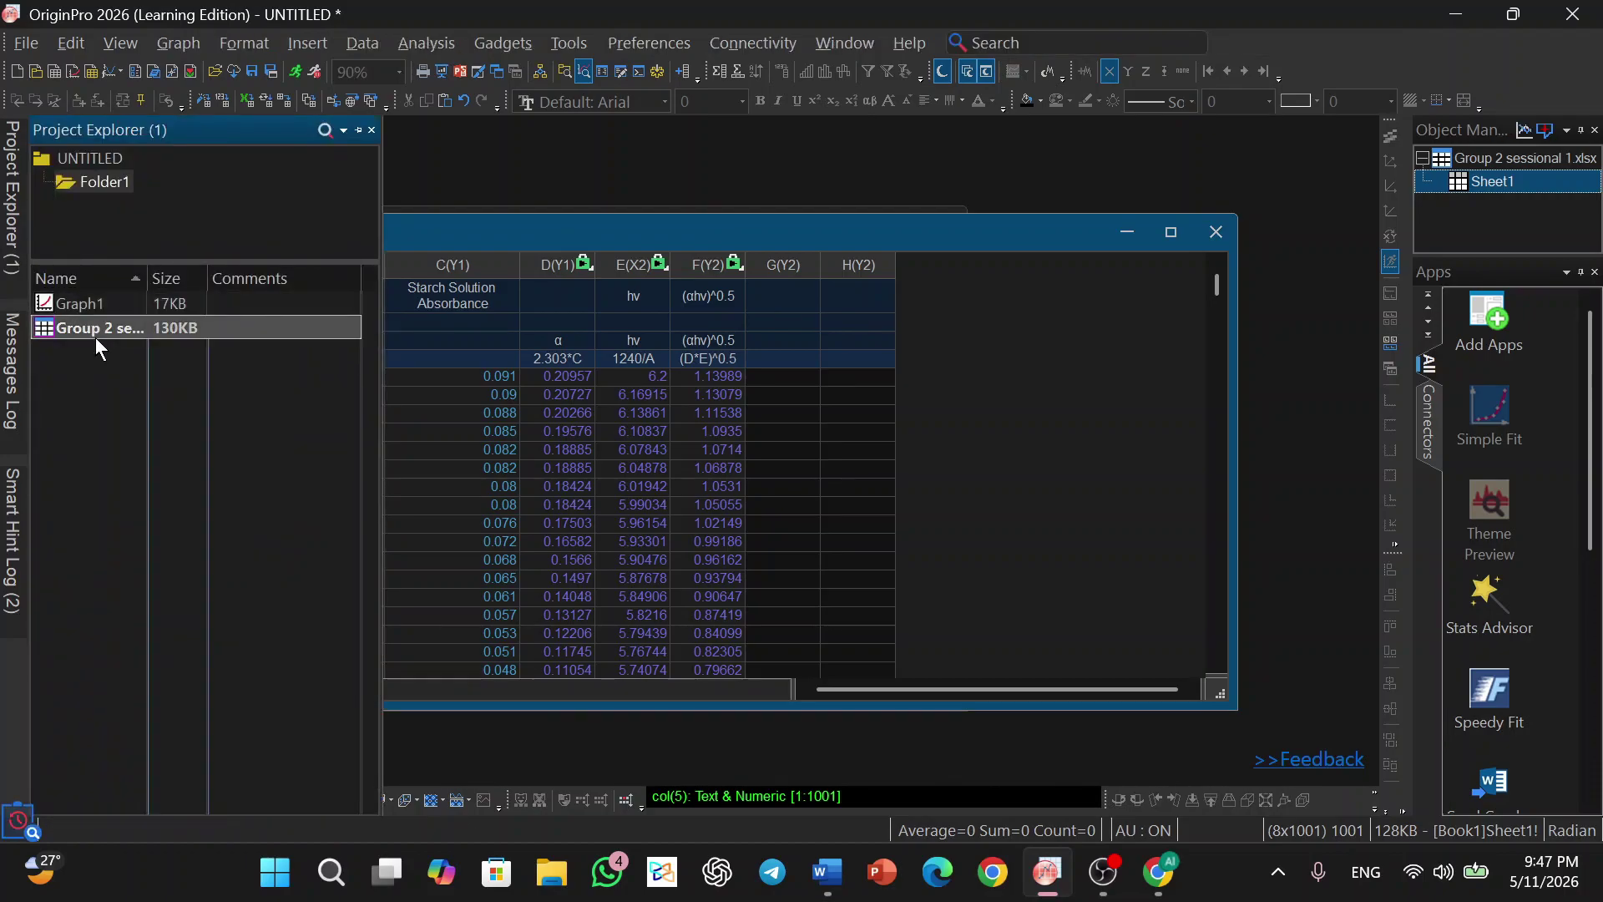
{"action": "double_click", "coordinate": [118, 306]}
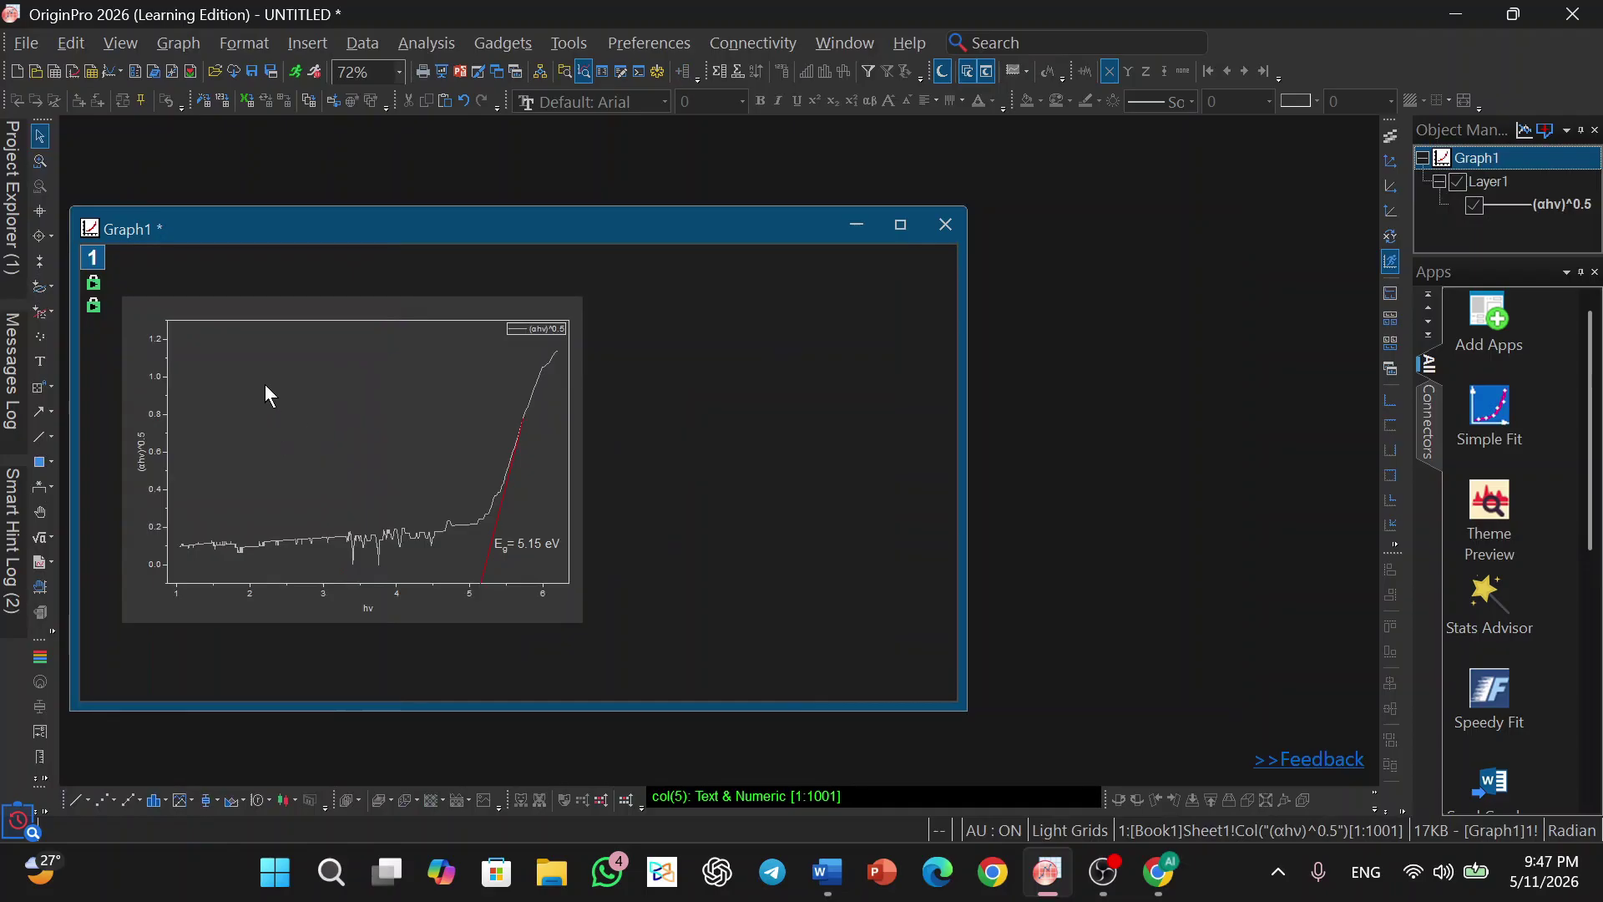
{"action": "scroll", "coordinate": [264, 383], "scroll_direction": "up", "scroll_amount": 3}
{"action": "scroll", "coordinate": [343, 507], "scroll_direction": "down", "scroll_amount": 2}
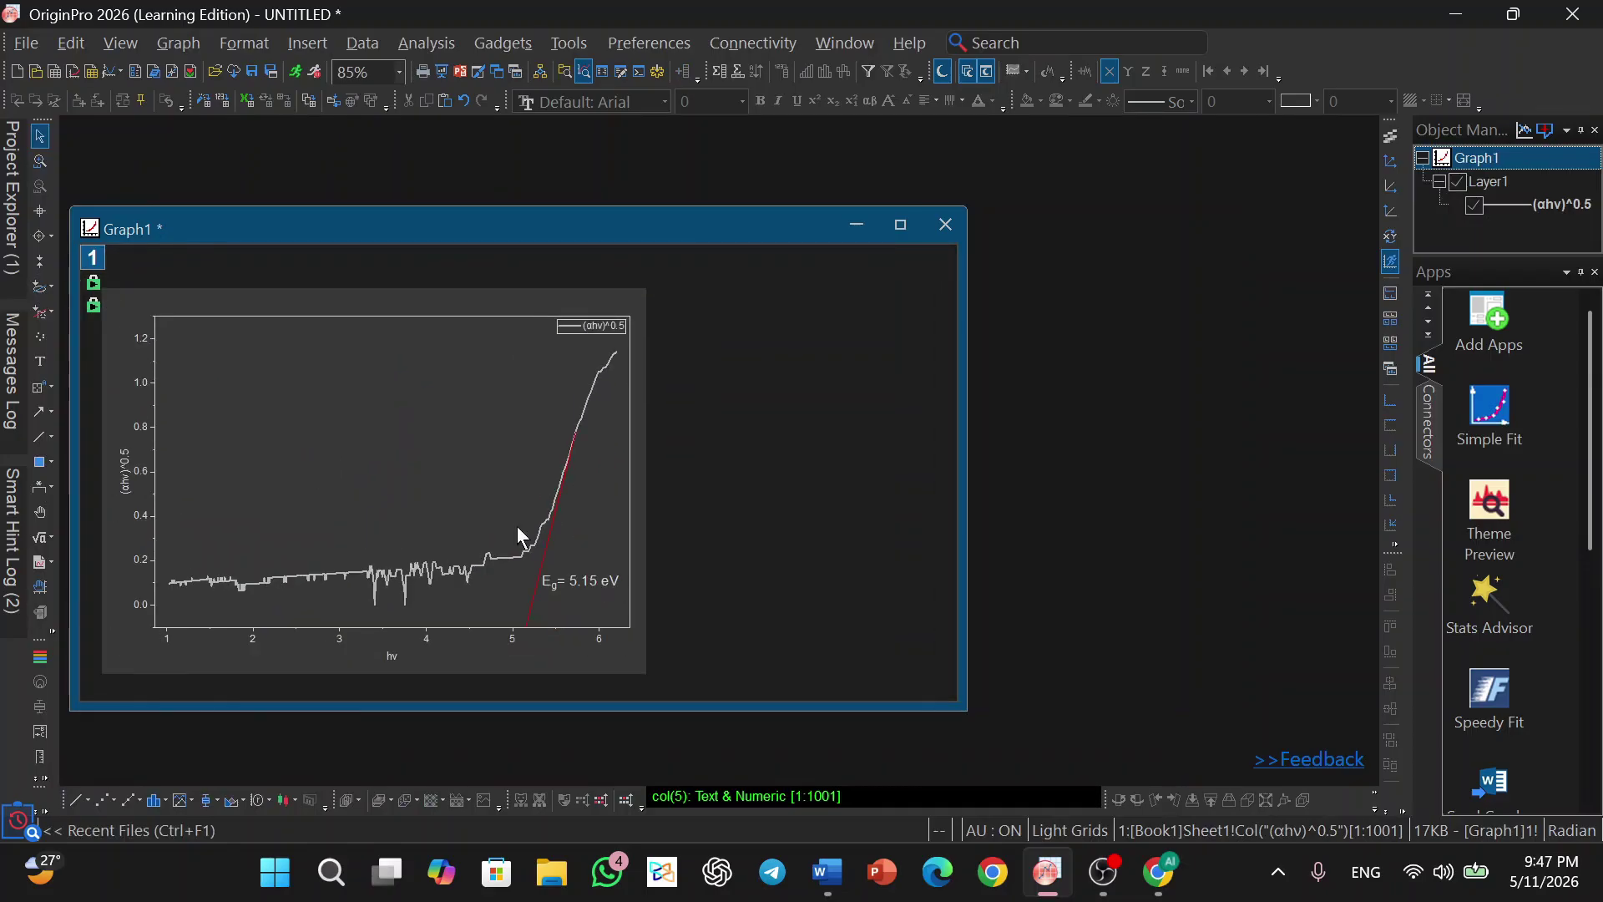
{"action": "scroll", "coordinate": [518, 495], "scroll_direction": "up", "scroll_amount": 2}
{"action": "scroll", "coordinate": [518, 494], "scroll_direction": "down", "scroll_amount": 2}
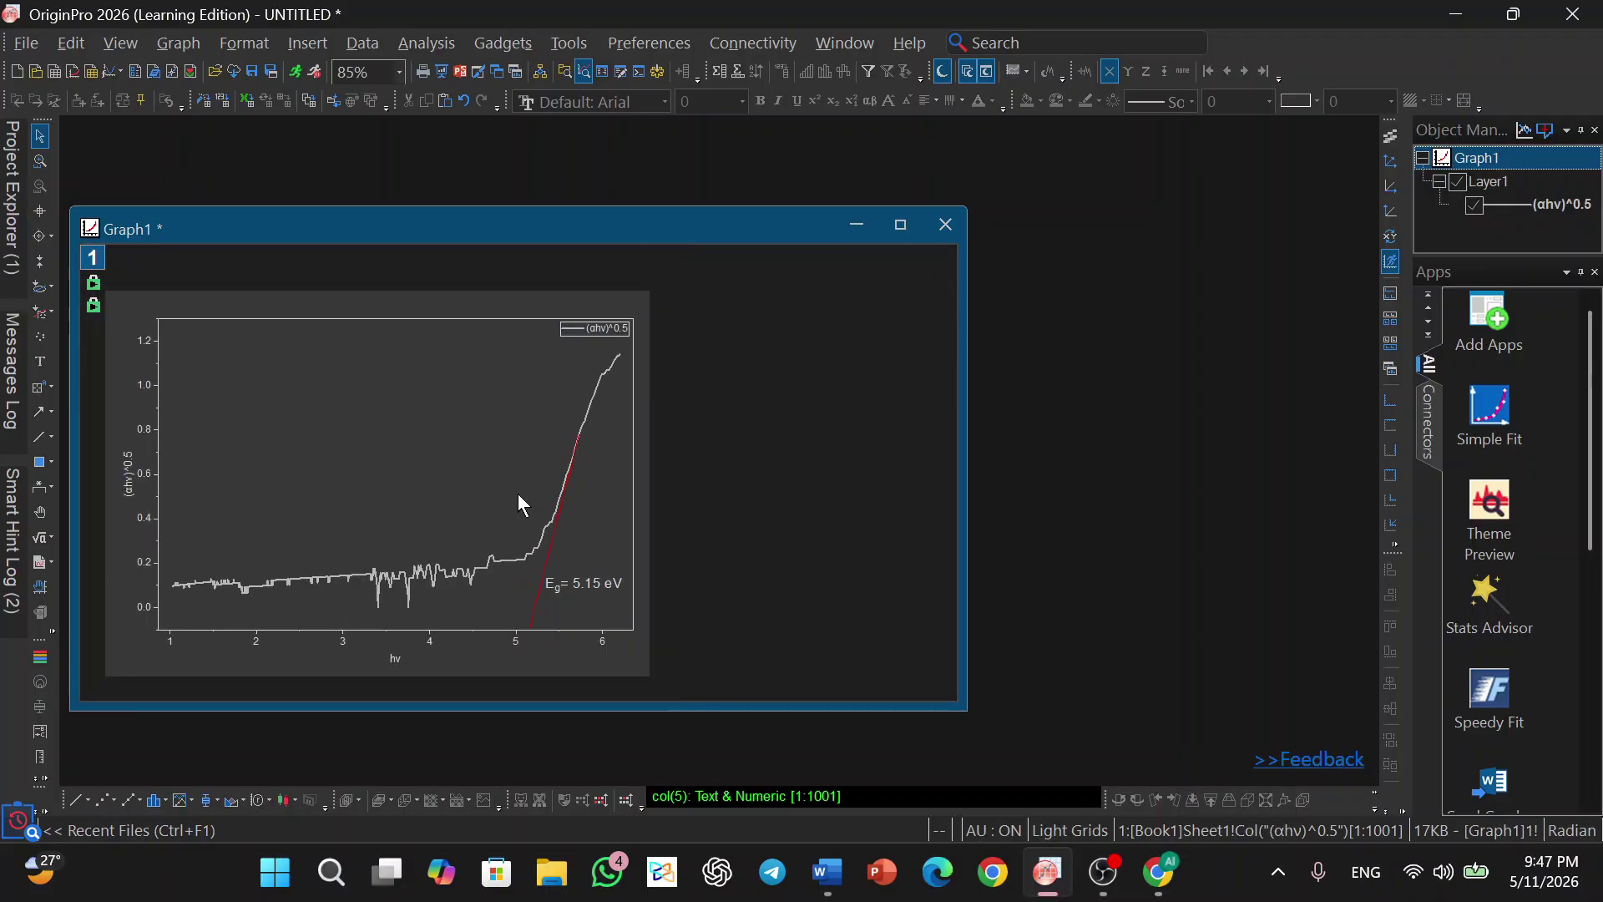